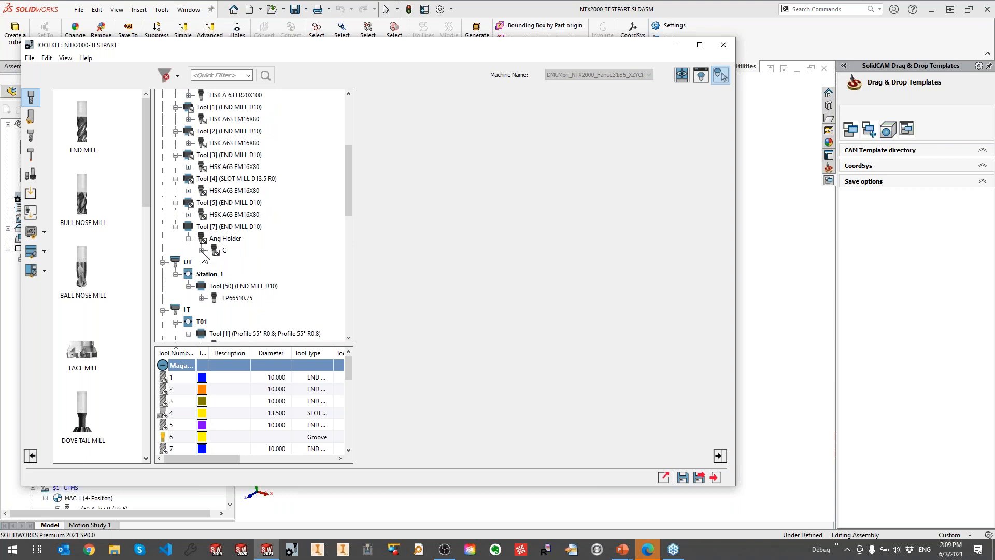
Expand Tool 7's angular holder assembly down to the end mill and show the mill's tool parameters
click(214, 262)
click(228, 274)
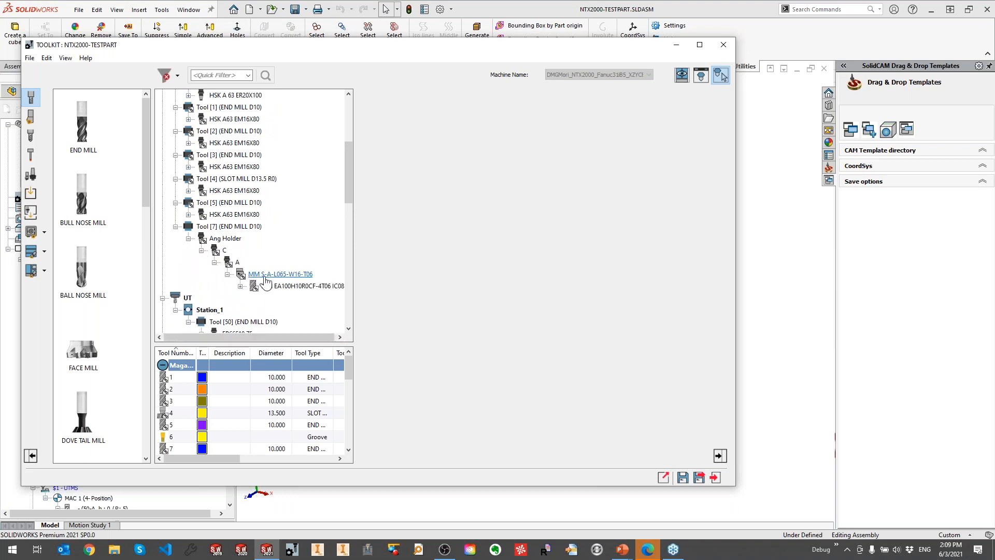
click(267, 286)
Show the machine preview and mount Tool 7 with its angular holder to UT - Station_1
click(685, 80)
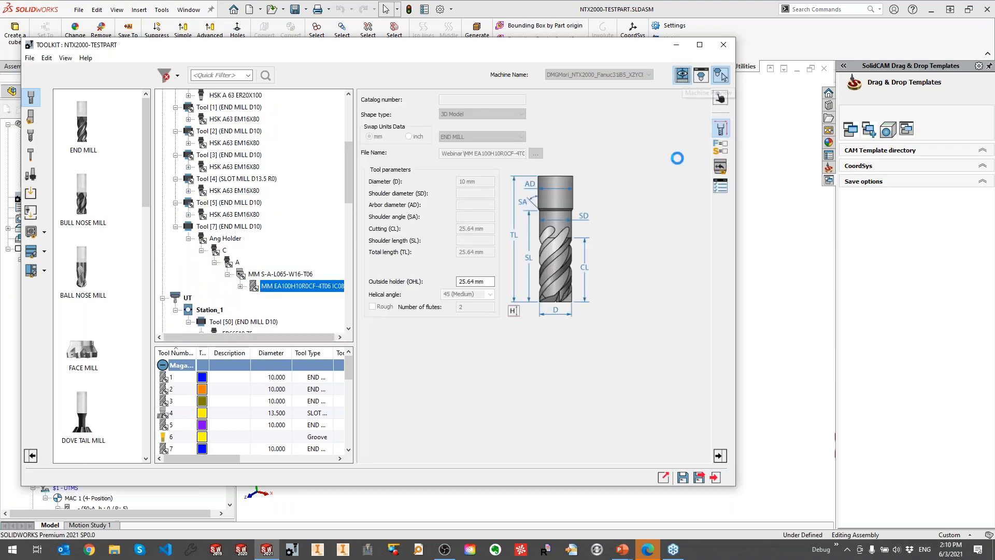
drag(659, 162, 994, 177)
scroll(692, 238, up, 5)
right_click(219, 229)
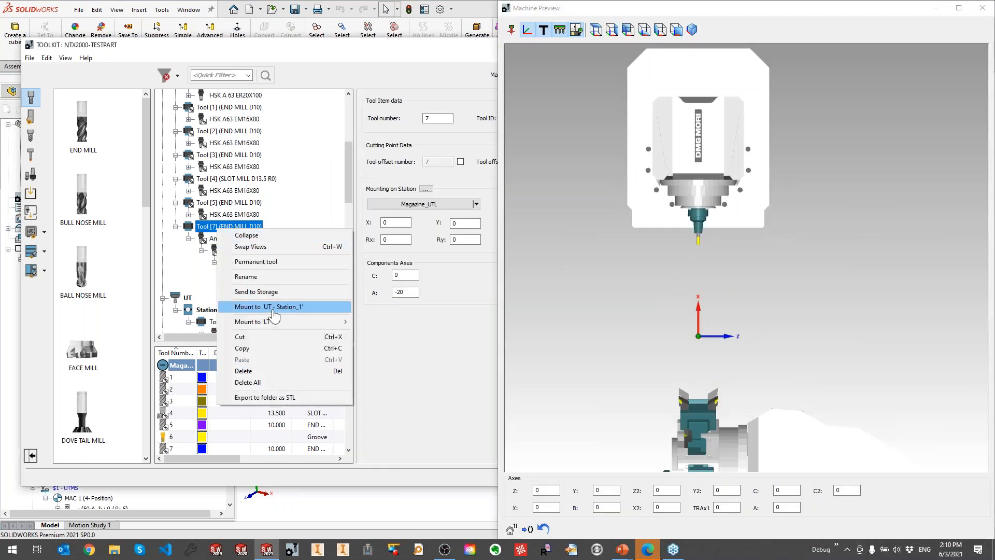
click(273, 312)
scroll(710, 251, up, 3)
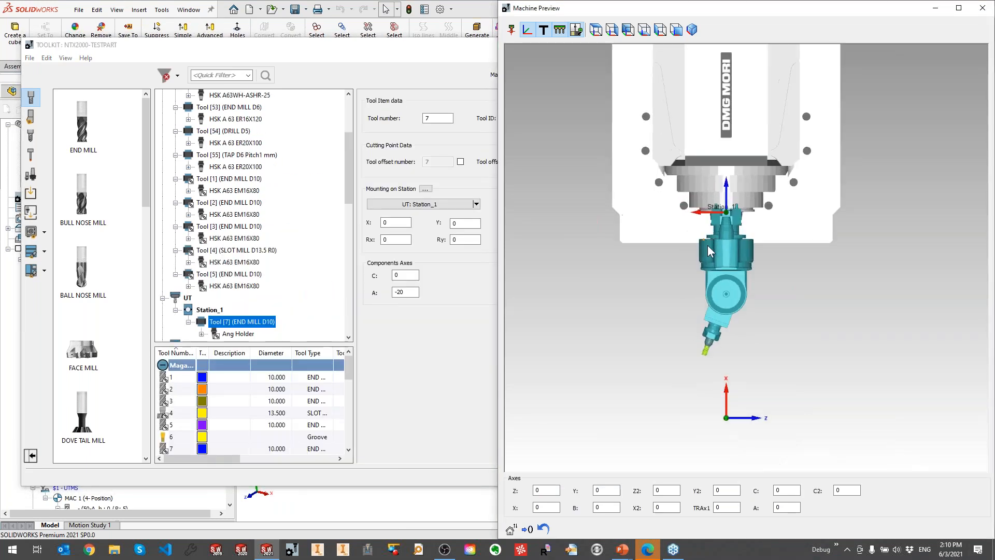
scroll(709, 252, up, 4)
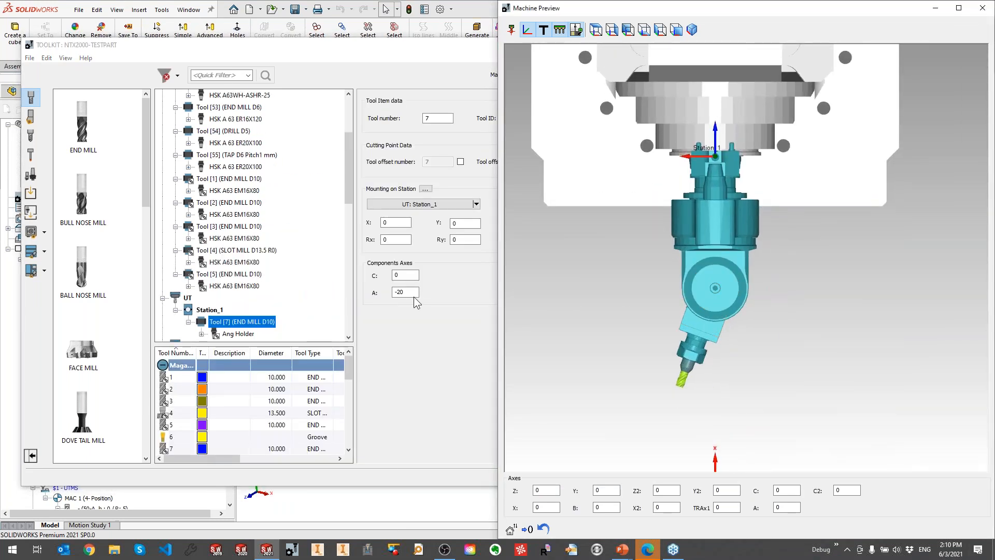
Examine Tool 7's component axes and the joint data of its Ang Holder, C and A components
click(417, 297)
drag(440, 50, 393, 45)
scroll(237, 279, down, 1)
scroll(238, 279, down, 2)
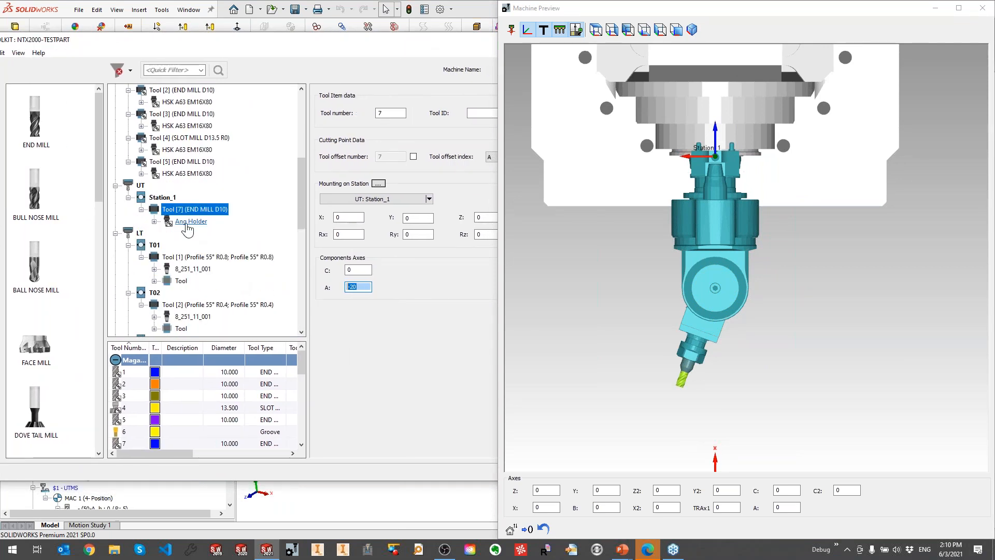
click(154, 221)
click(167, 233)
click(190, 221)
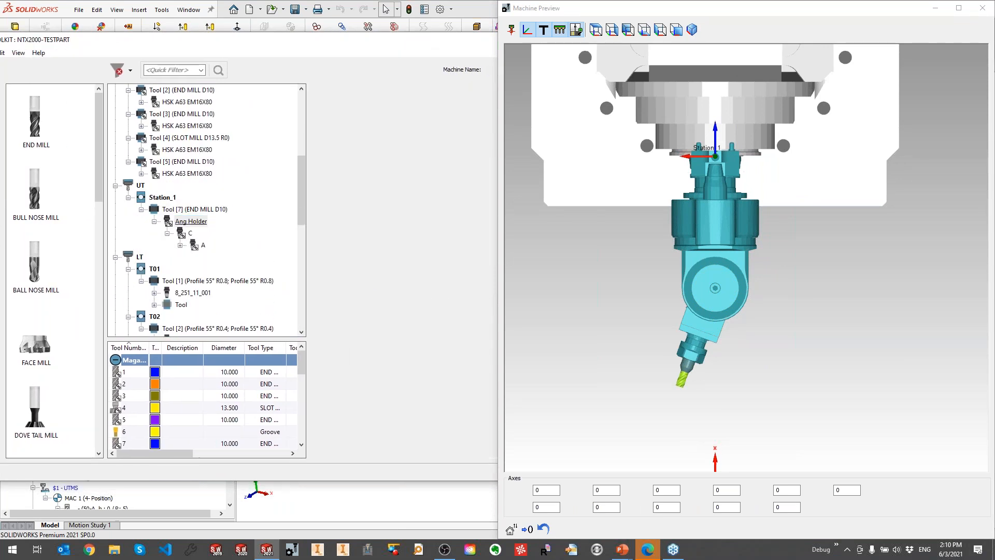
drag(494, 224, 688, 224)
click(674, 143)
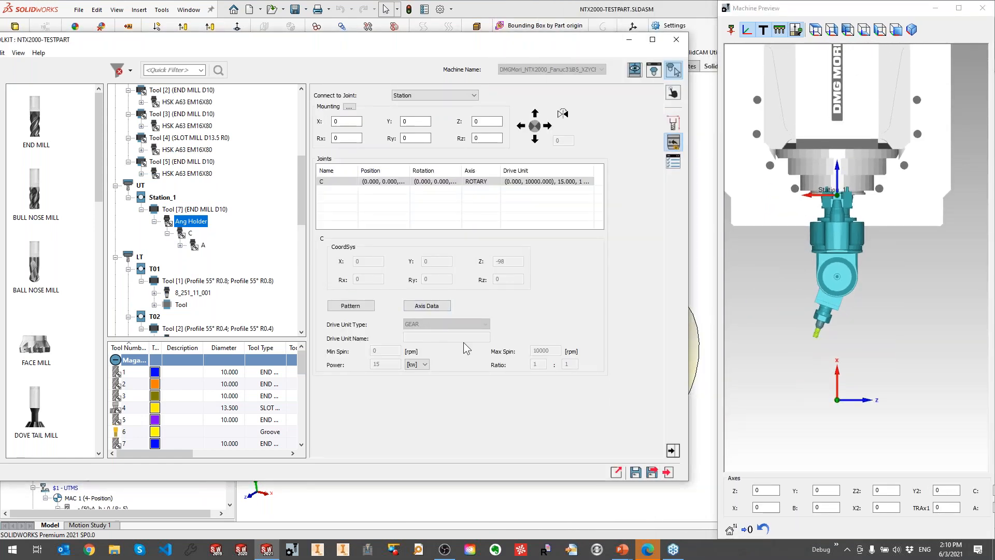
click(189, 234)
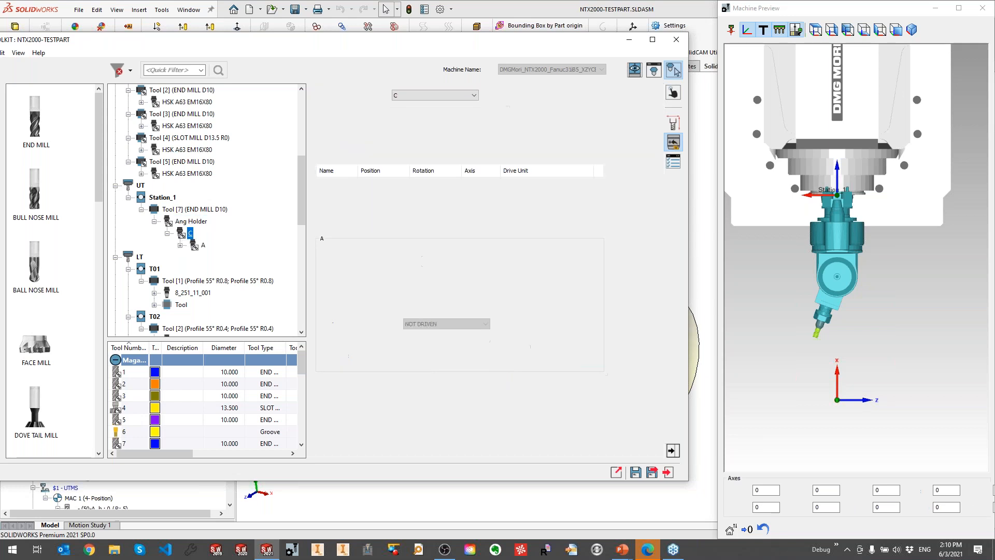
click(196, 246)
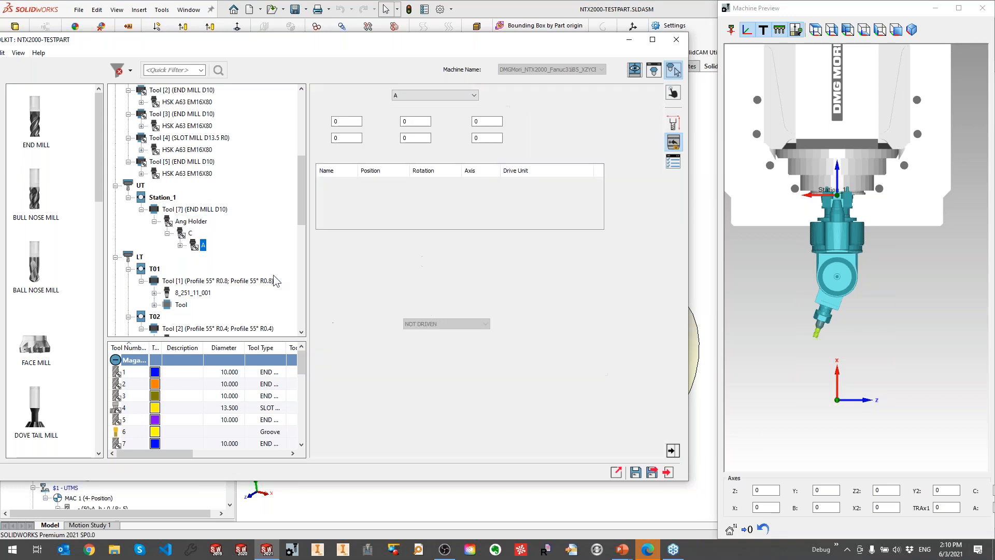
click(190, 221)
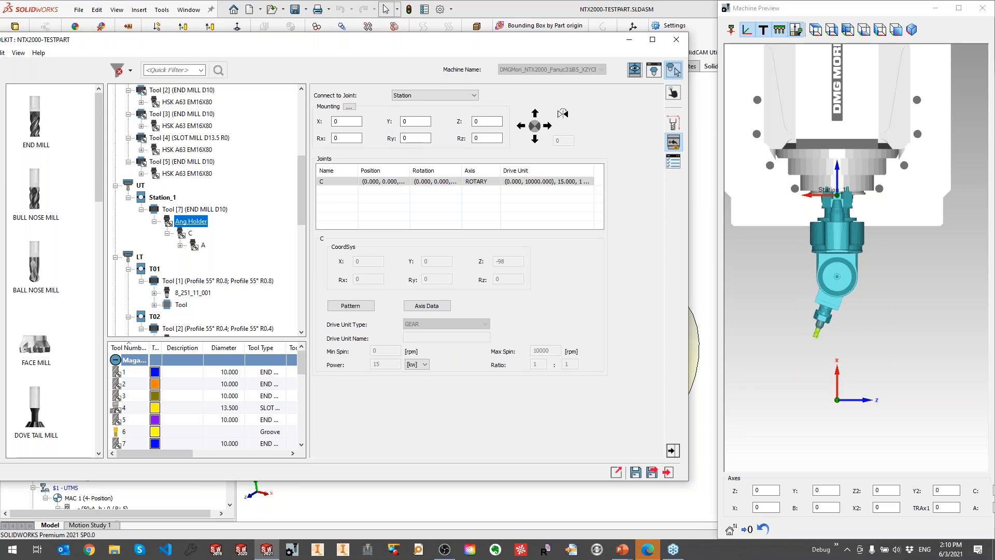
click(838, 198)
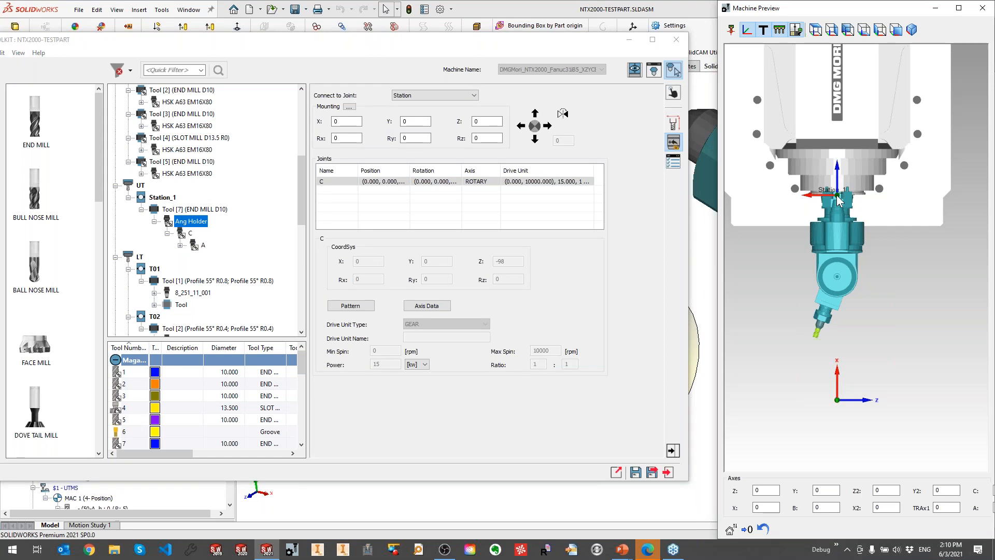
Save and close the toolkit, and check the UT drive unit's gear data in the machine definition
click(653, 469)
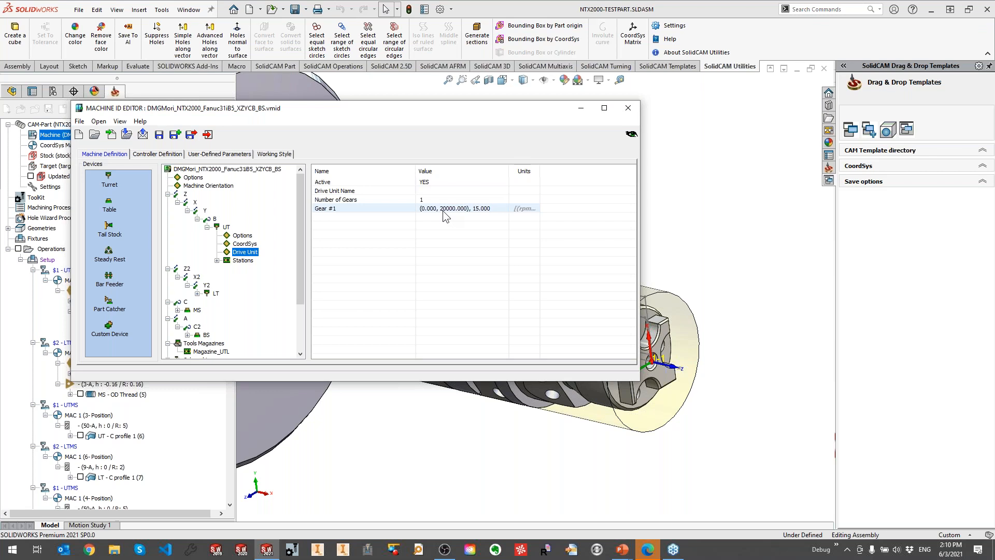
click(208, 135)
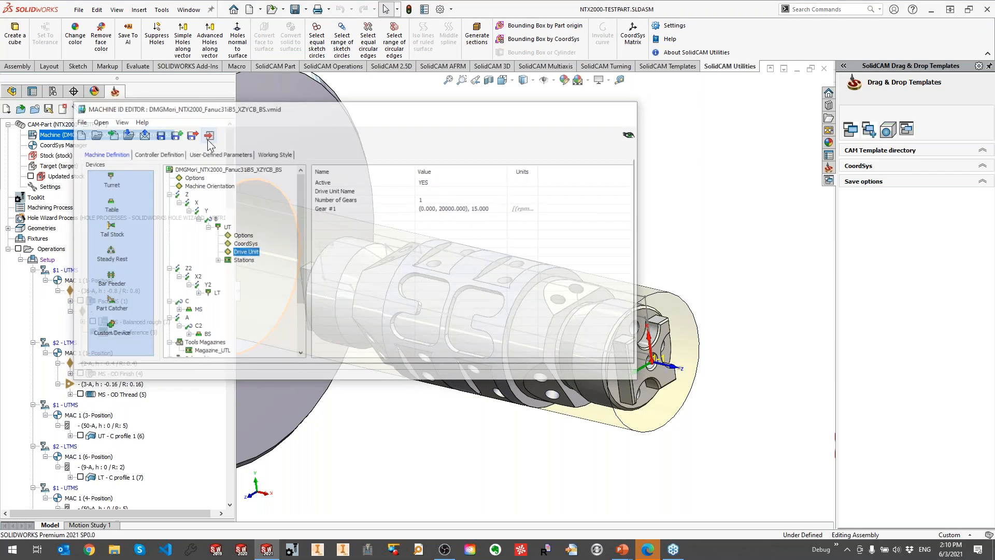
Reopen the toolkit and examine the Ang Holder's component structure, STL files and joint drive unit data
click(37, 199)
scroll(226, 266, down, 5)
click(154, 161)
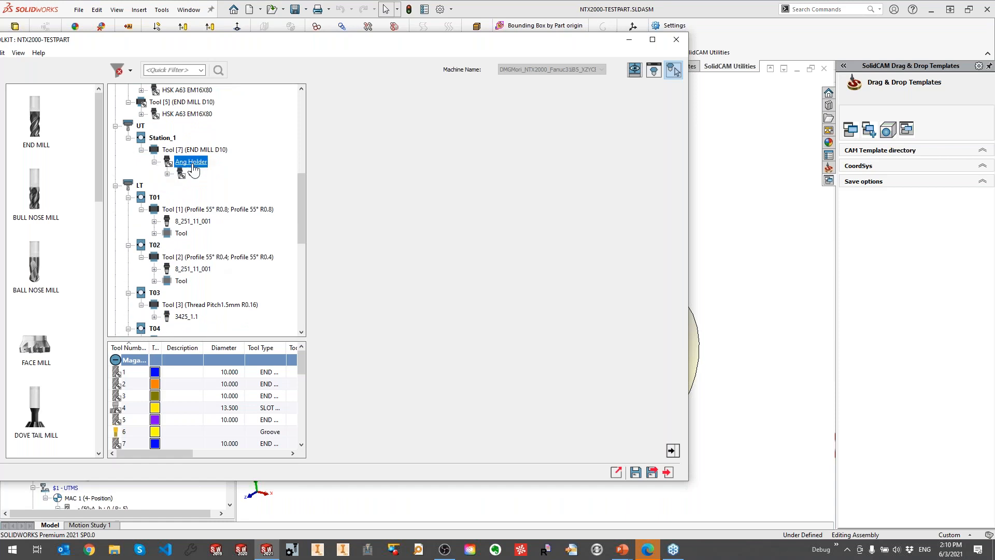
click(191, 162)
click(200, 187)
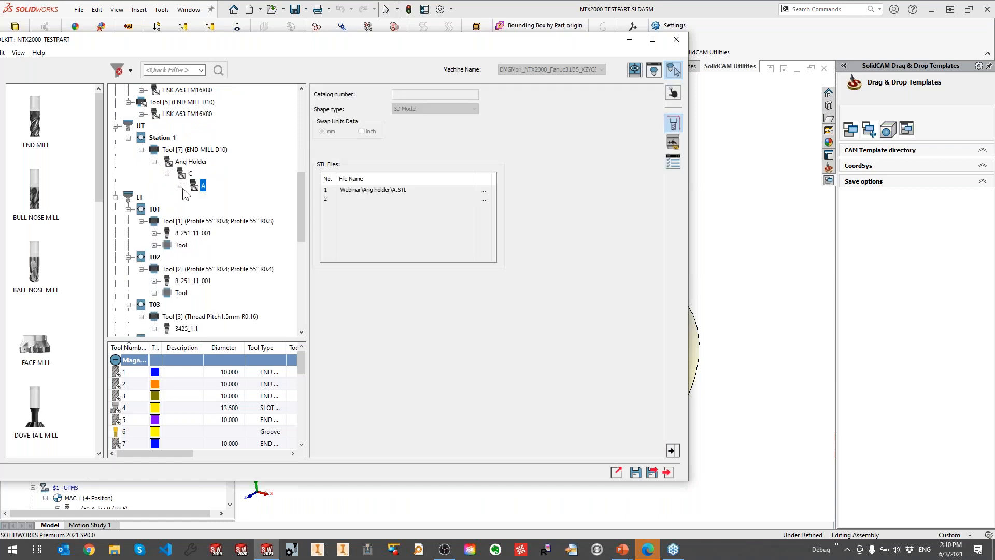
click(180, 186)
click(236, 198)
click(184, 162)
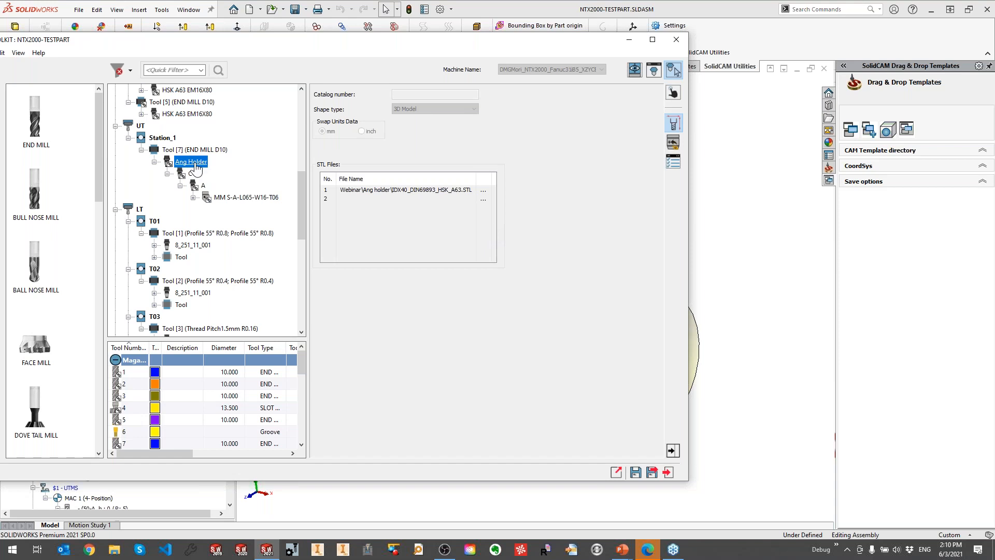
click(674, 141)
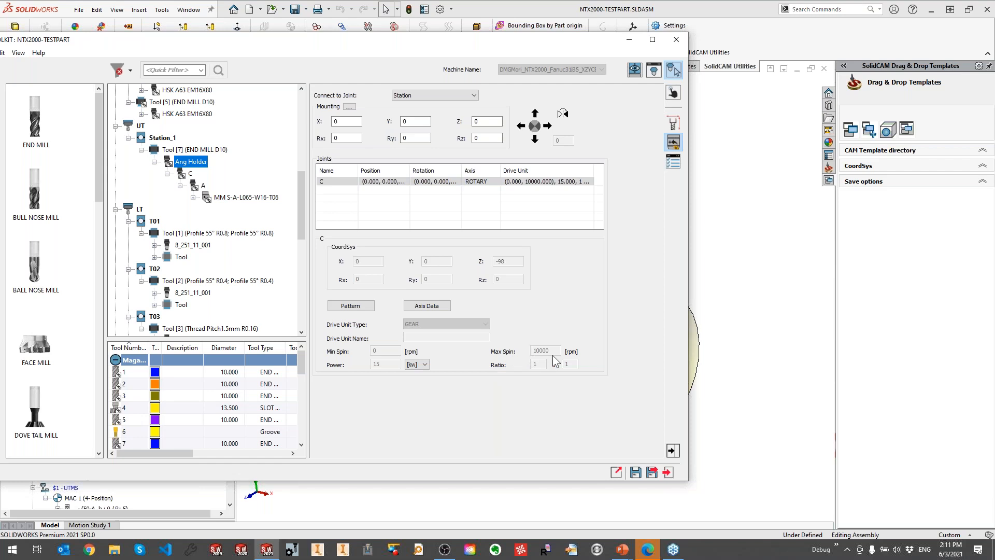
Break the link of the angular holder's component C to make its joint data editable
click(190, 174)
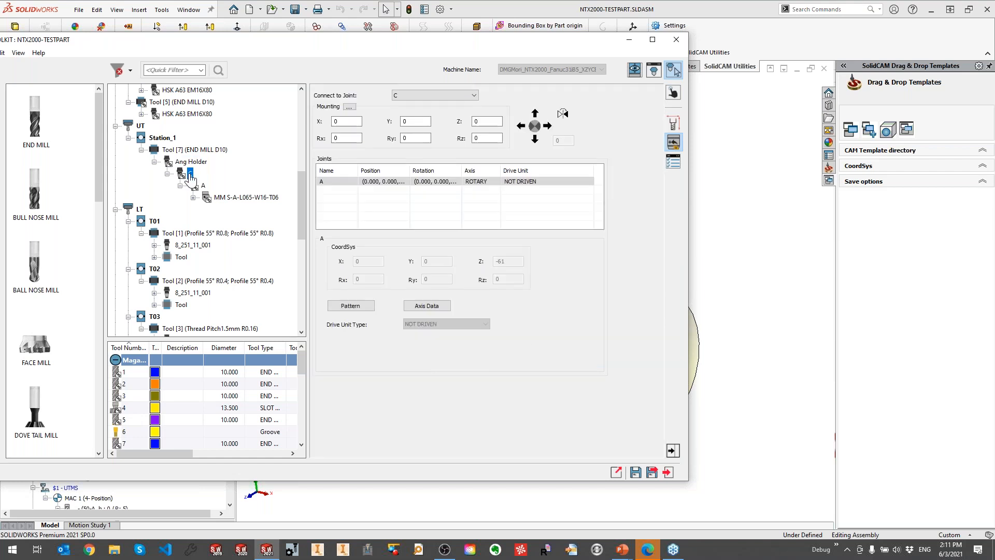
right_click(190, 177)
click(217, 206)
click(183, 178)
drag(262, 40, 292, 40)
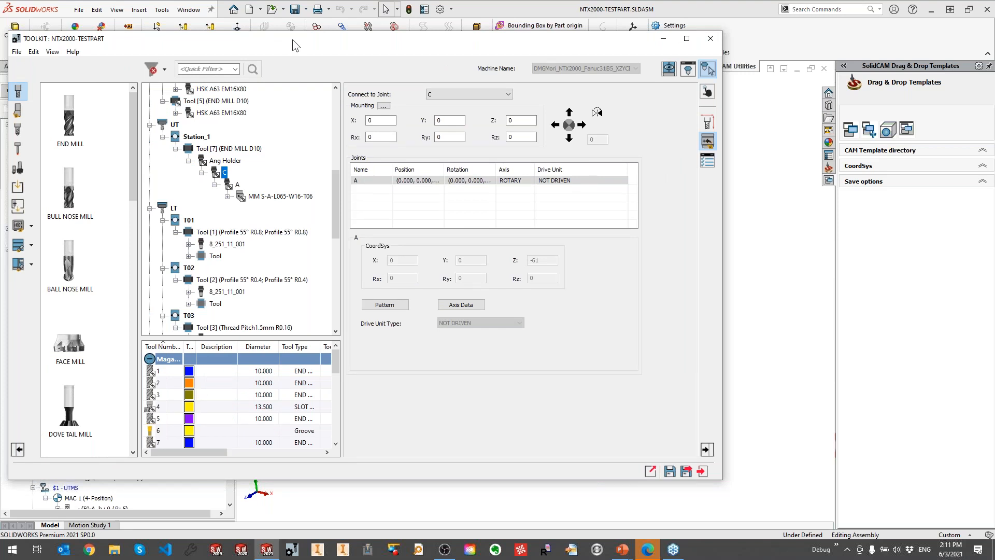
right_click(225, 172)
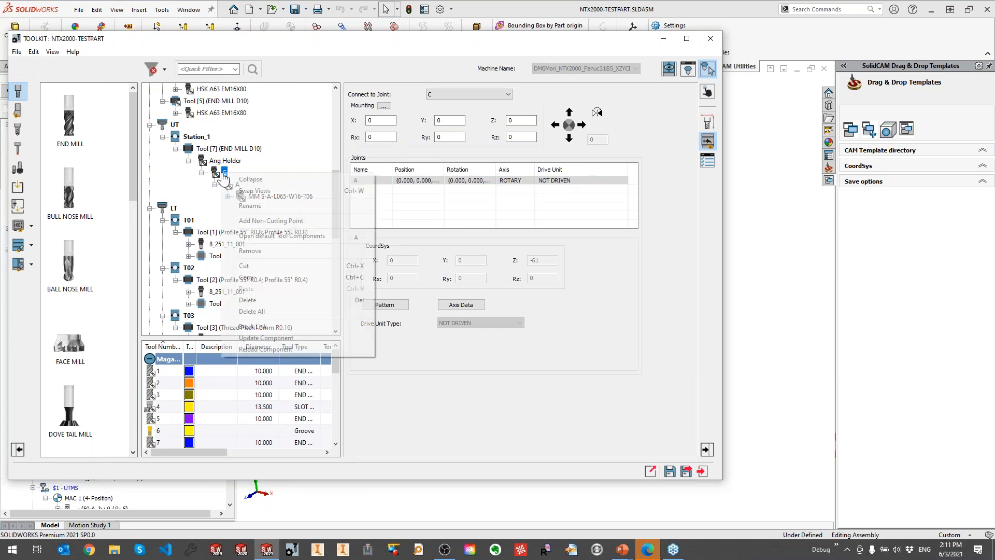
click(282, 327)
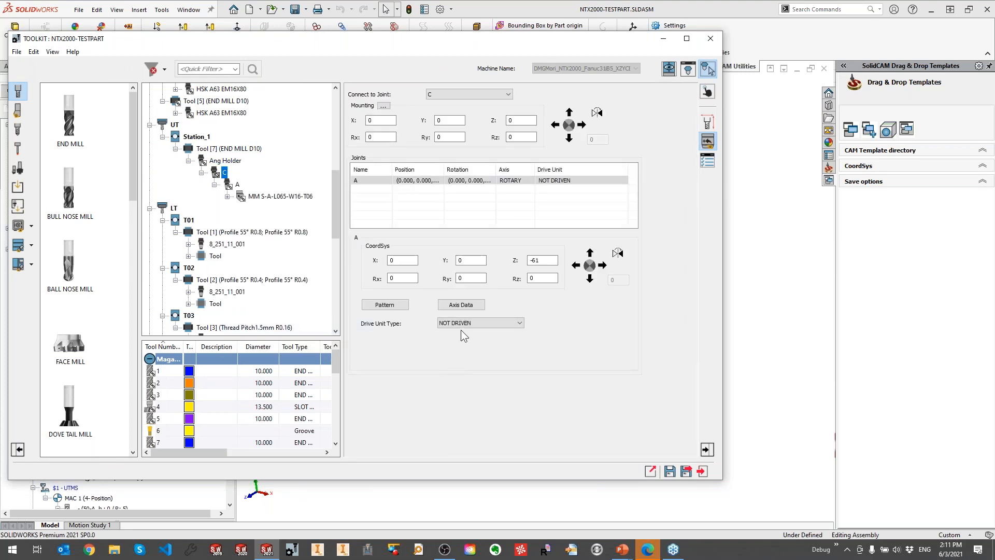
Set the joint drive unit of component C to GEAR with a maximum spin of 5000 rpm
click(467, 323)
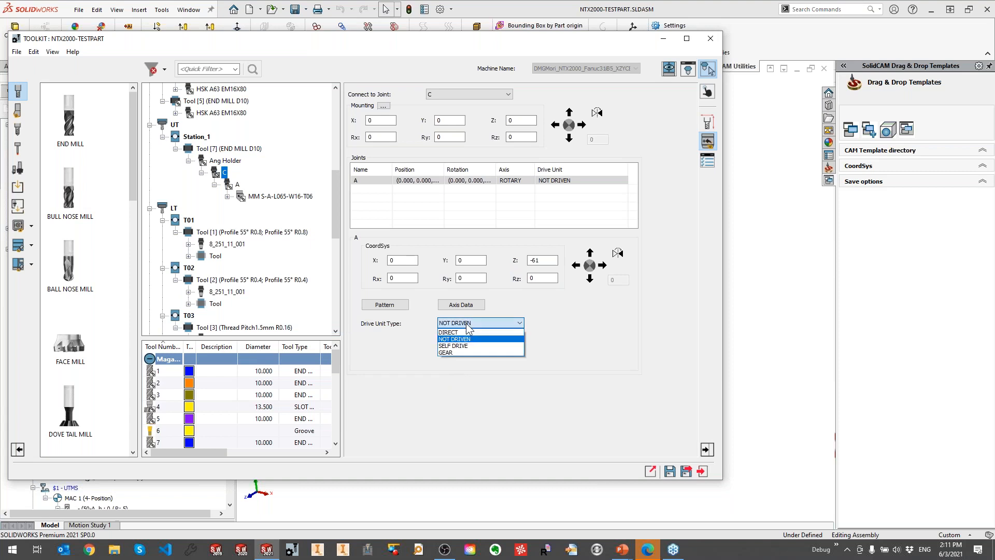
click(464, 352)
drag(593, 351, 525, 338)
text(5000)
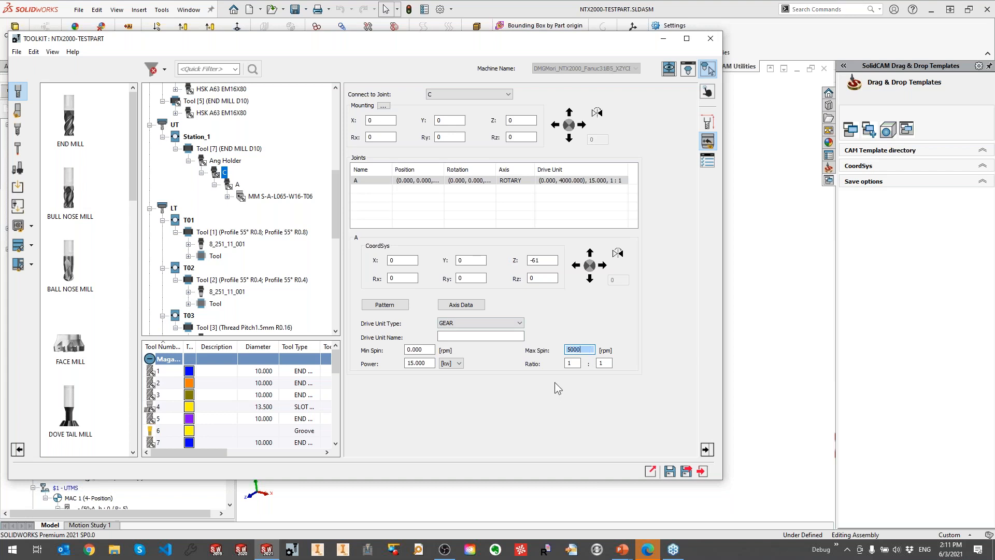
key(Tab)
Enter a 2 : 1 gear ratio for component C's joint, try 1 : 0.5, and reset the first ratio value to 2
text(2)
key(Tab)
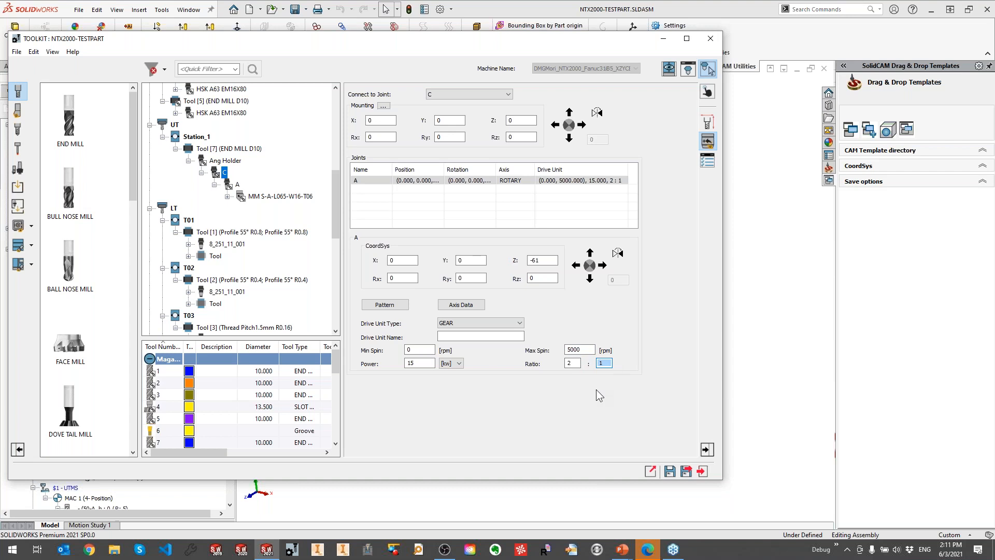
key(shift+Tab)
text(1)
key(Tab)
text(0.5)
key(shift+Tab)
text(2)
key(Tab)
Break the link of component A and set its drive unit to GEAR with a maximum spin of 5000 rpm
click(238, 185)
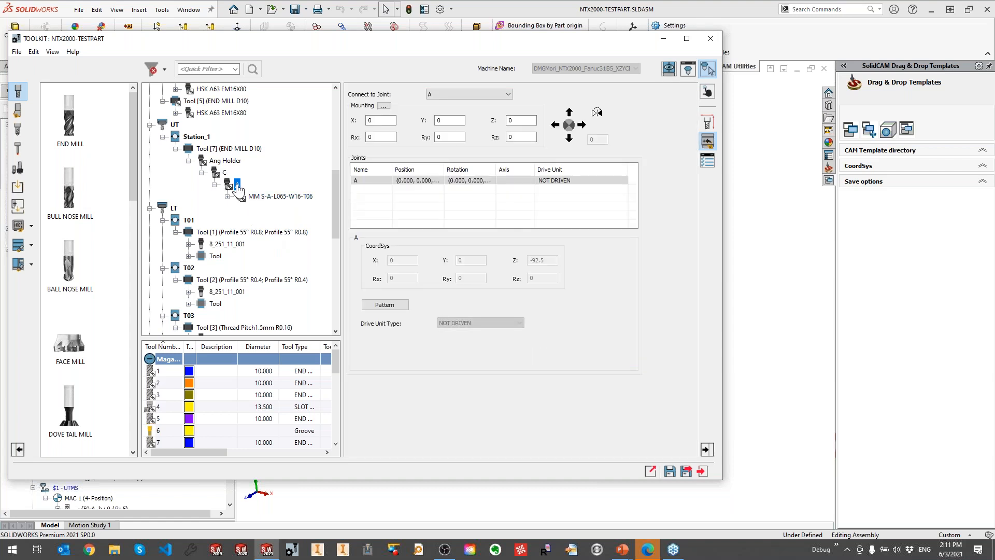
right_click(237, 186)
click(334, 338)
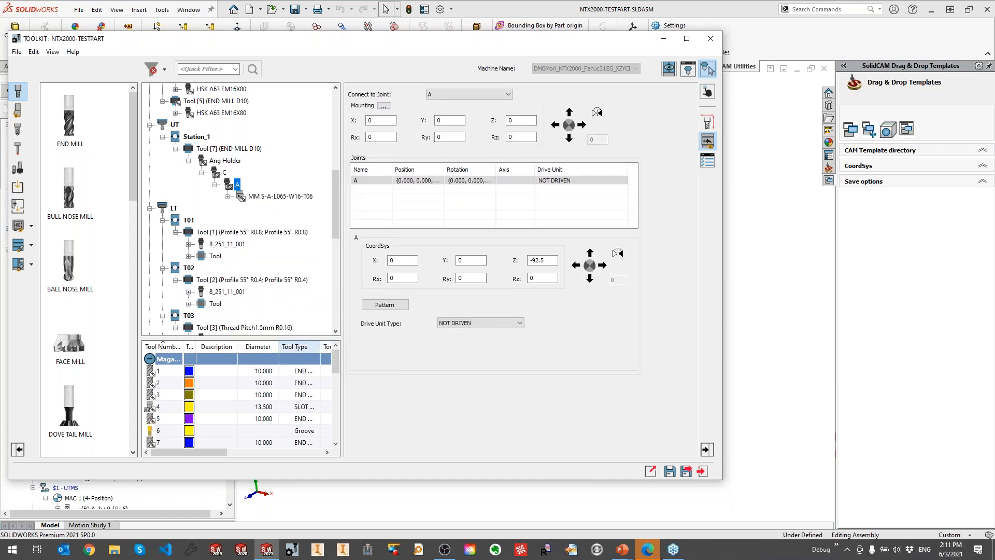
click(479, 324)
click(473, 354)
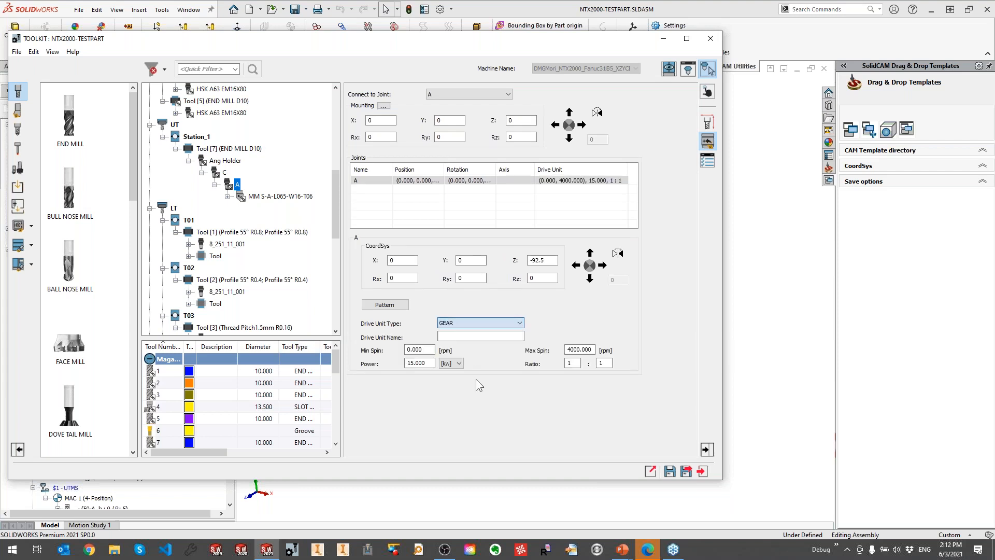
drag(593, 350, 529, 354)
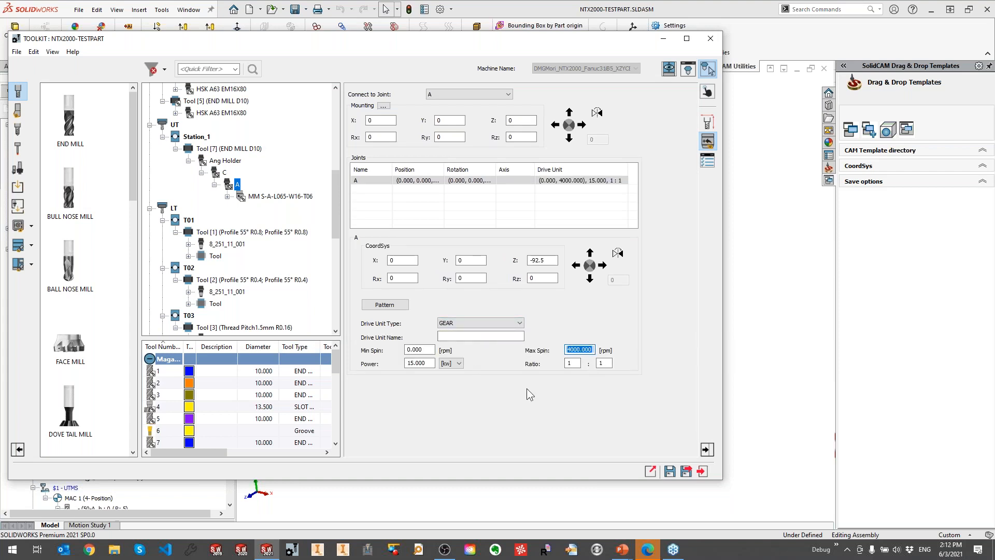
text(5000)
key(Tab)
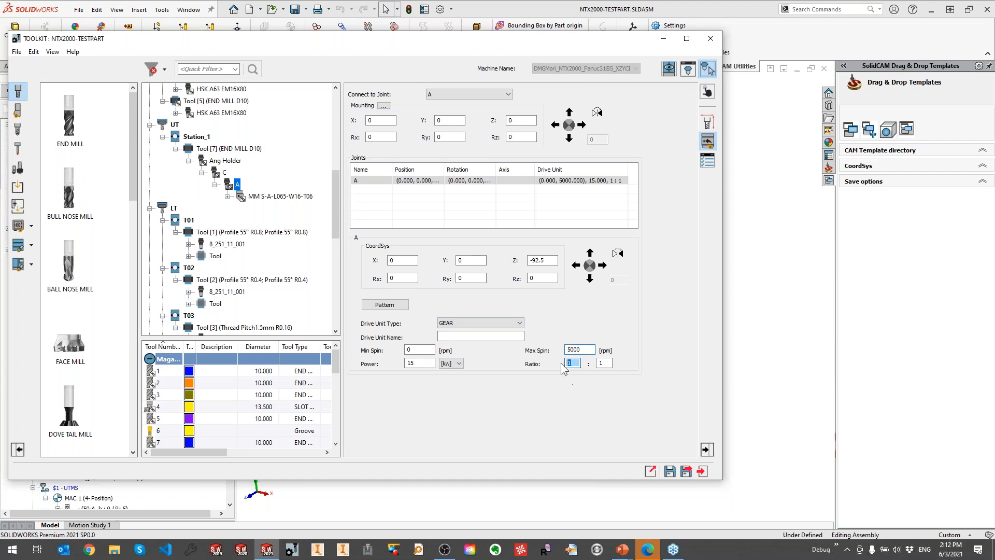
click(605, 363)
Expand MM S-A-L065-W16-T06 down to the end mill's cutting point, and save and close the toolkit
click(227, 196)
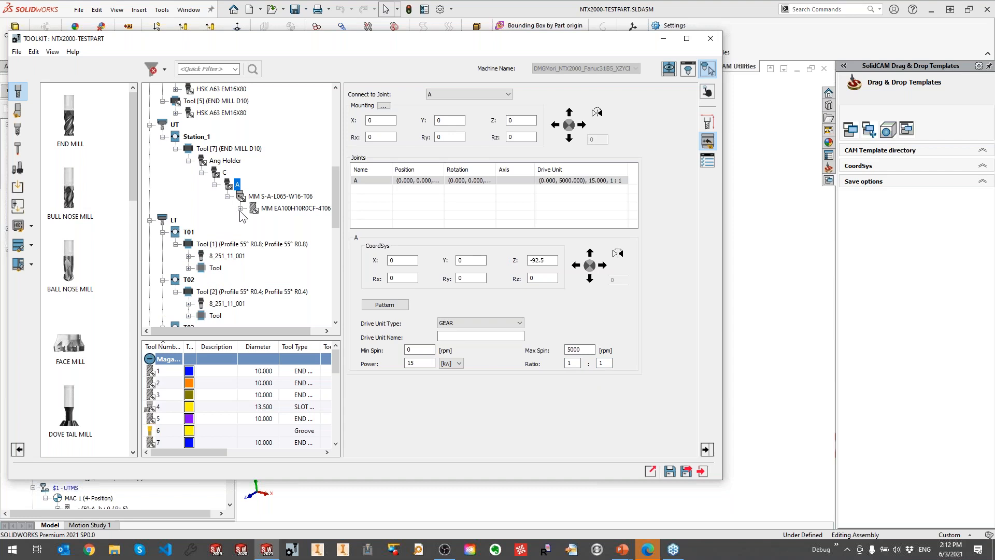
click(240, 208)
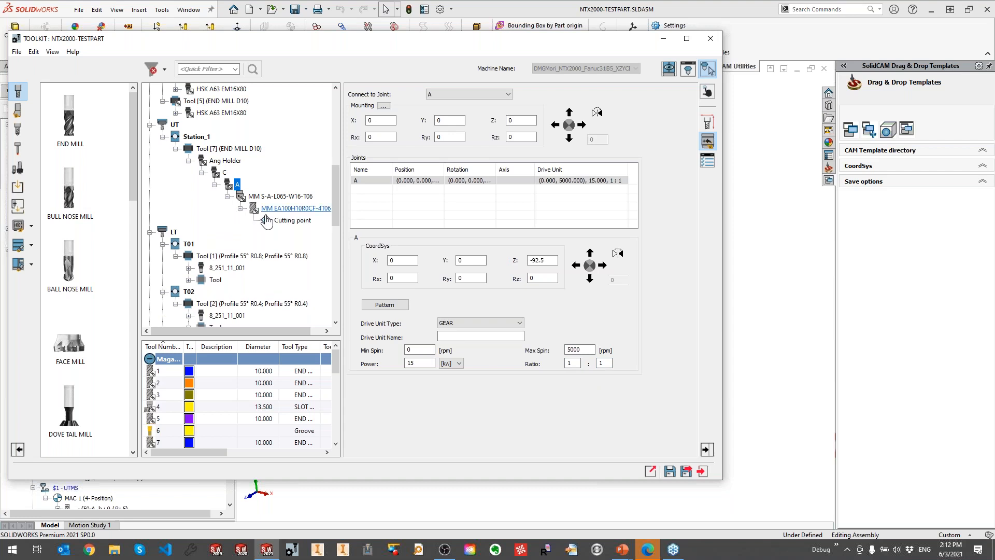
click(686, 471)
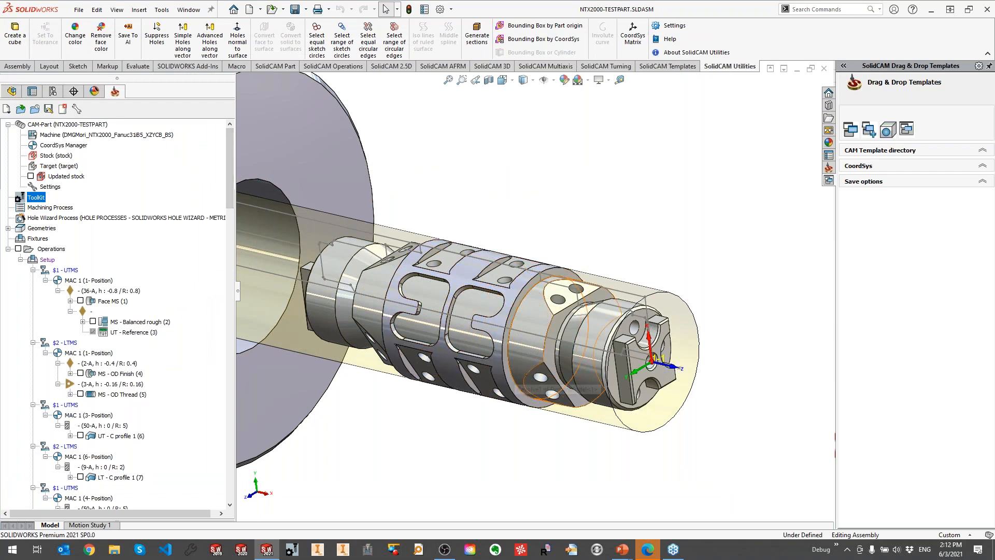
Open the MS - Inclined B20 face milling operation for editing and start selecting a different tool for it
middle_drag(545, 336, 559, 334)
click(571, 297)
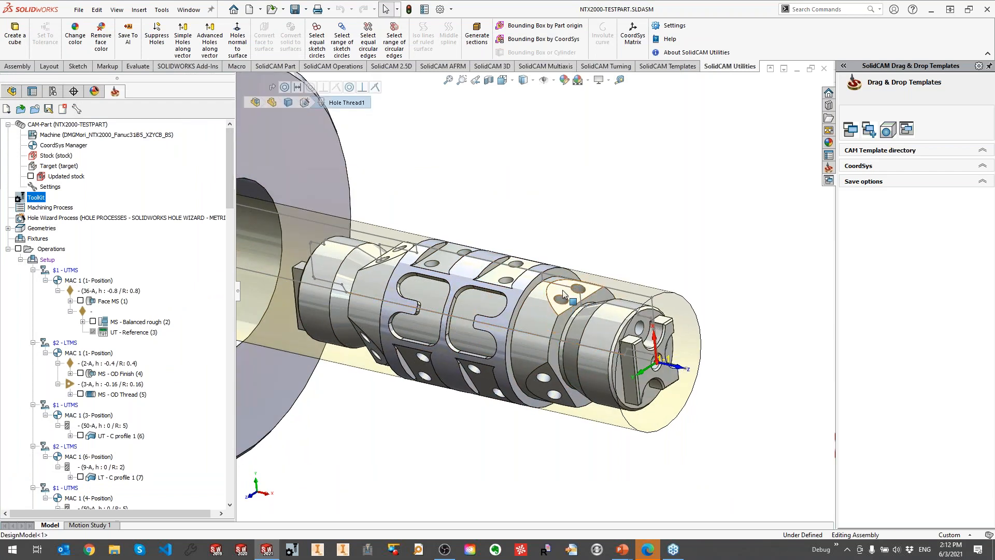
drag(230, 198, 243, 284)
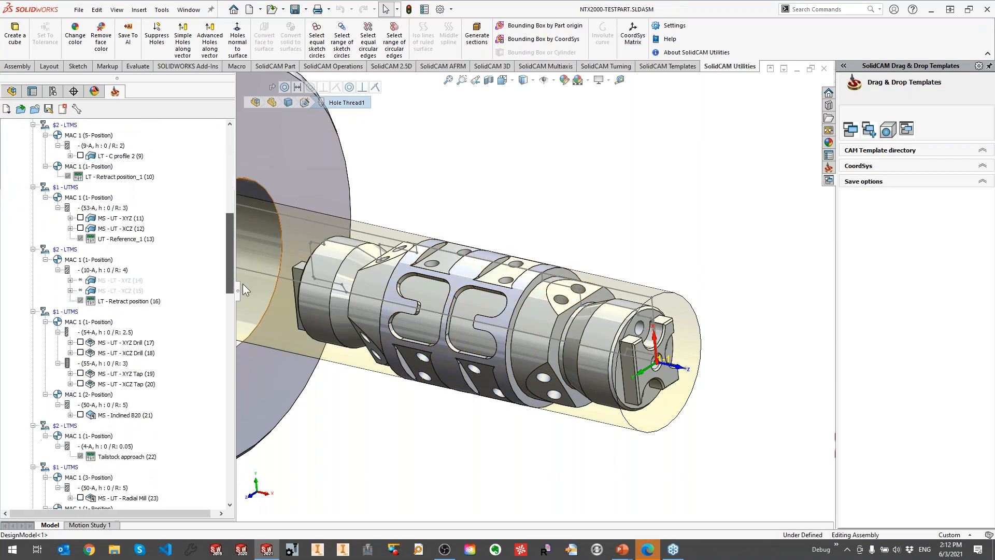
click(127, 415)
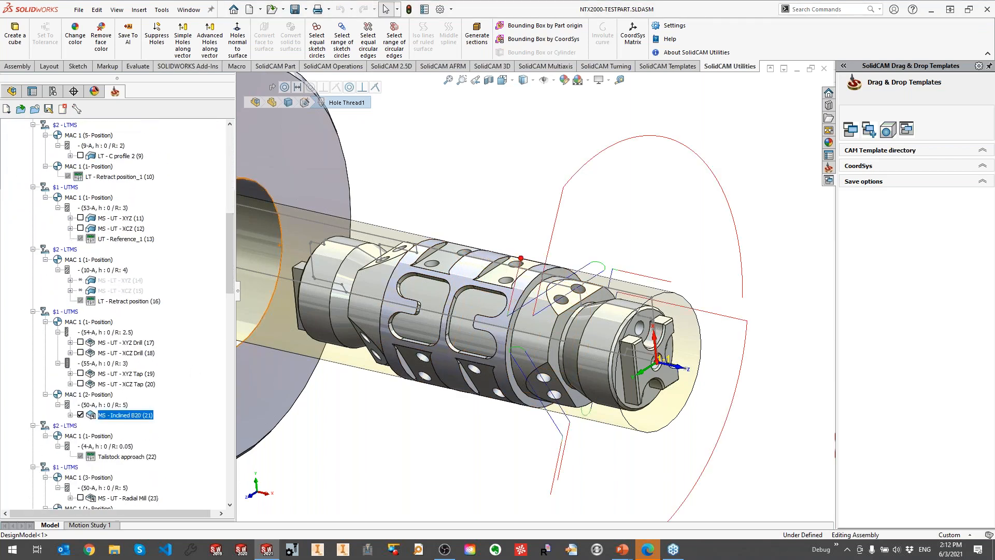
right_click(104, 415)
click(164, 167)
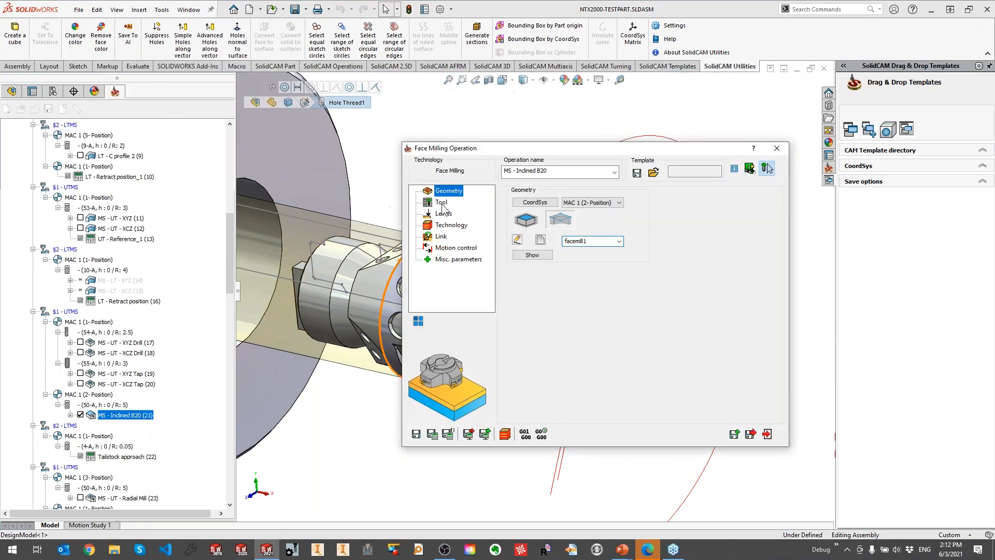
click(442, 203)
click(560, 382)
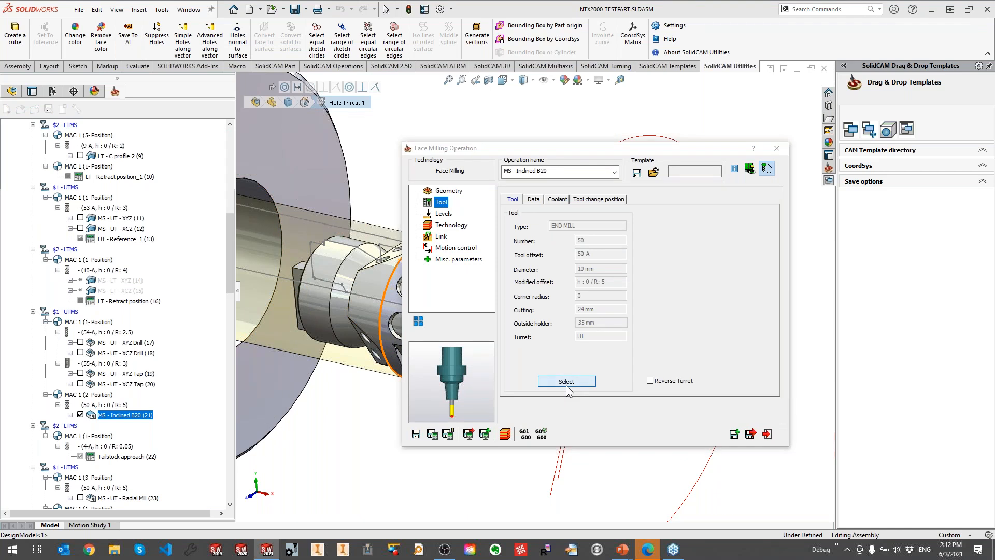
Assign the cutting point of tool 7's MM EA100H10R0CF-4T06 IC08 end mill, mounted in the Ang Holder, to the operation
scroll(228, 283, down, 1)
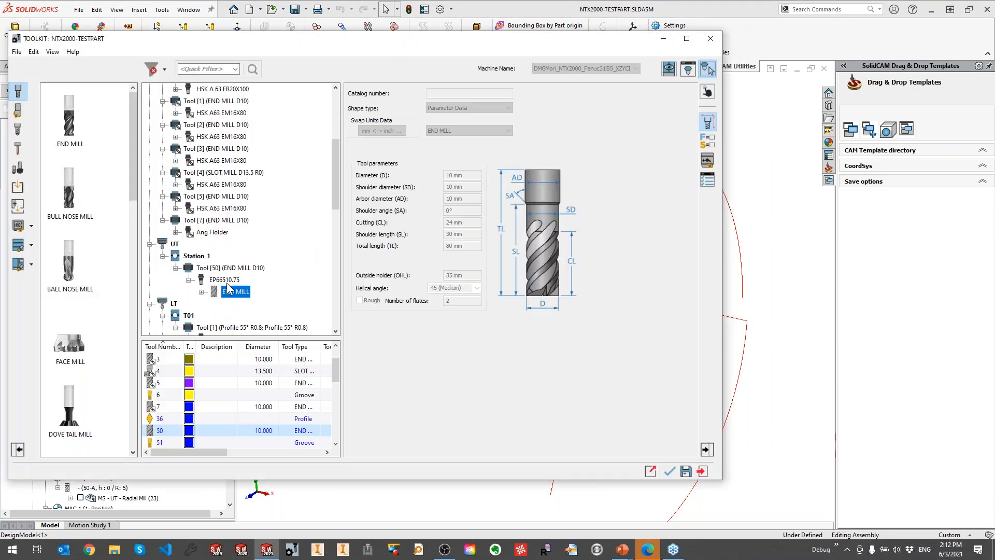
click(203, 292)
click(176, 232)
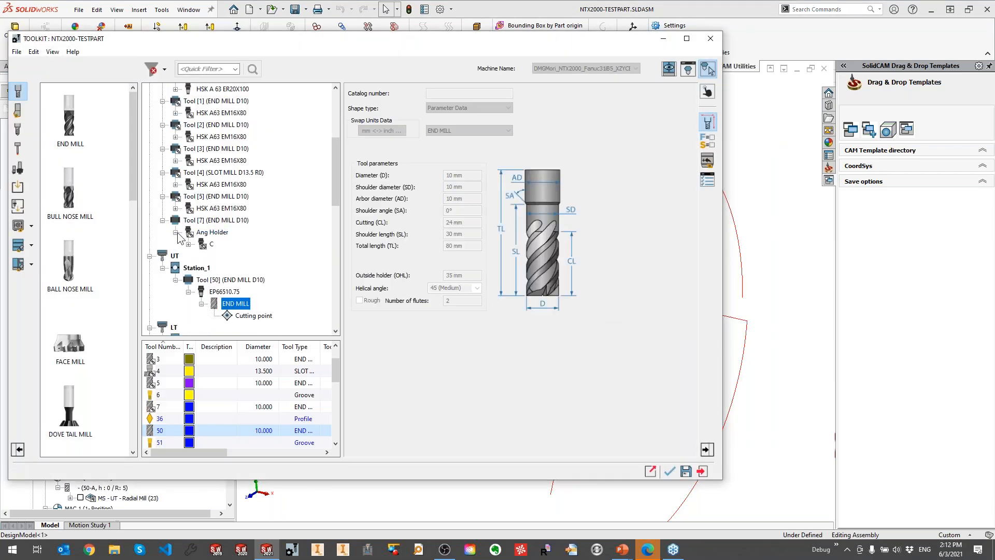
click(188, 244)
click(201, 256)
click(215, 268)
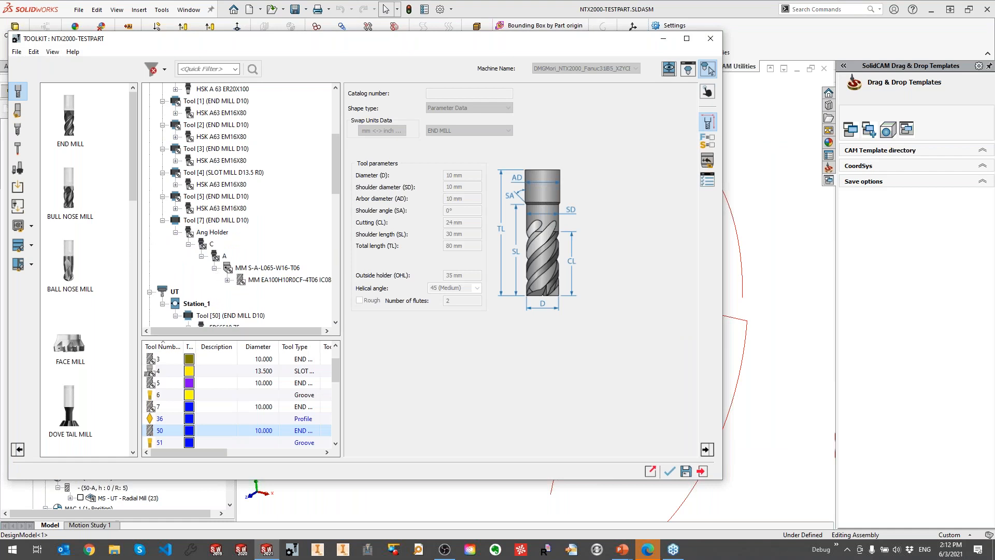
click(227, 280)
click(275, 293)
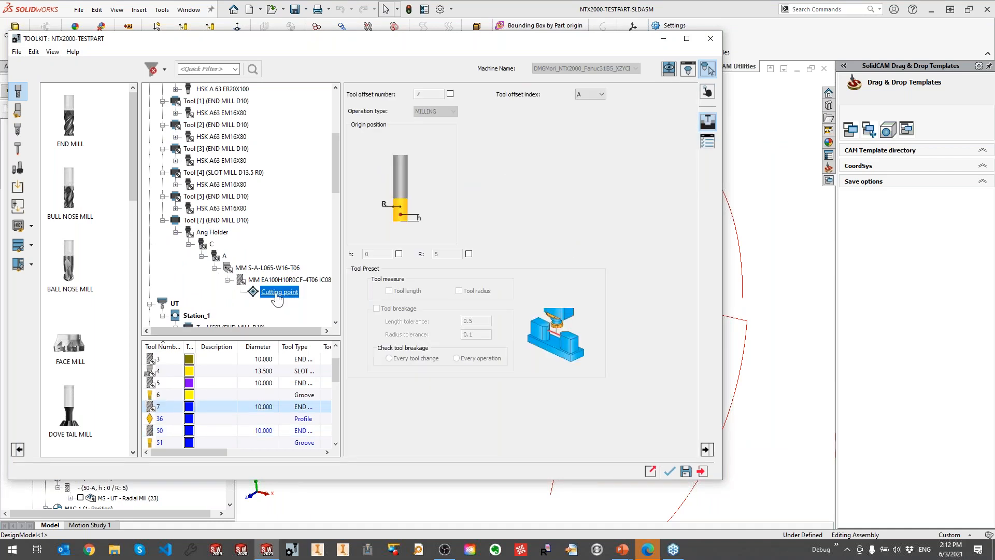
click(668, 472)
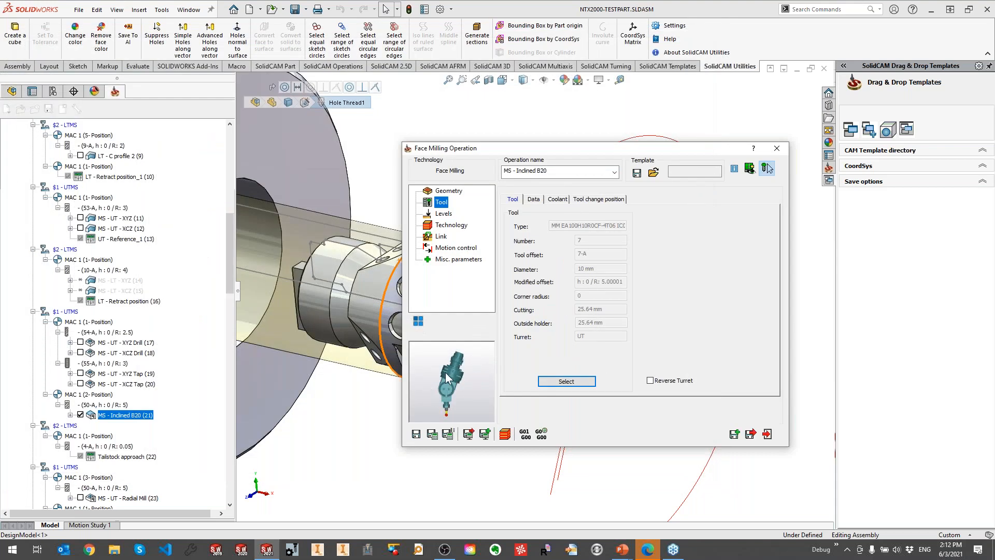
Open the machine preview beside the operation settings and examine the angular holder's position above the part
drag(605, 148, 332, 145)
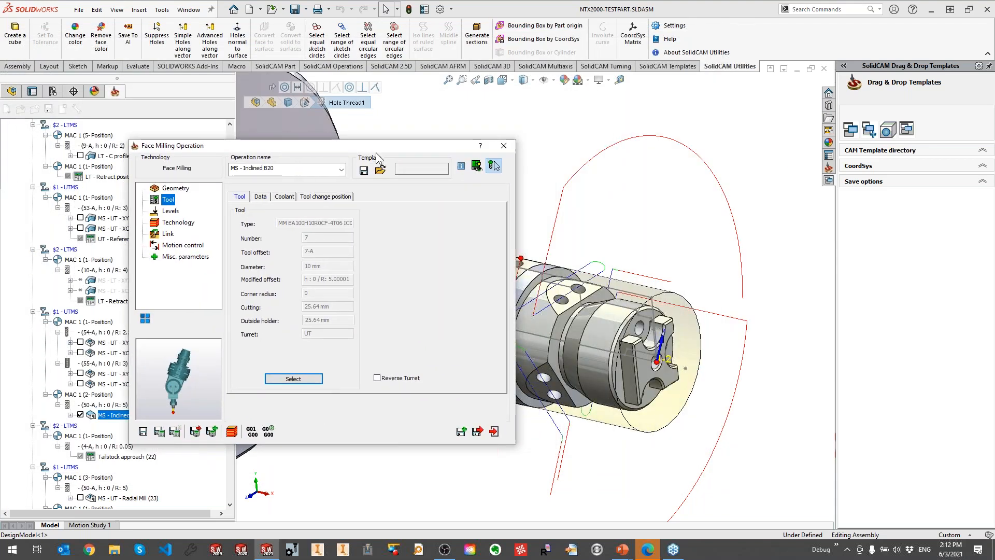
click(477, 169)
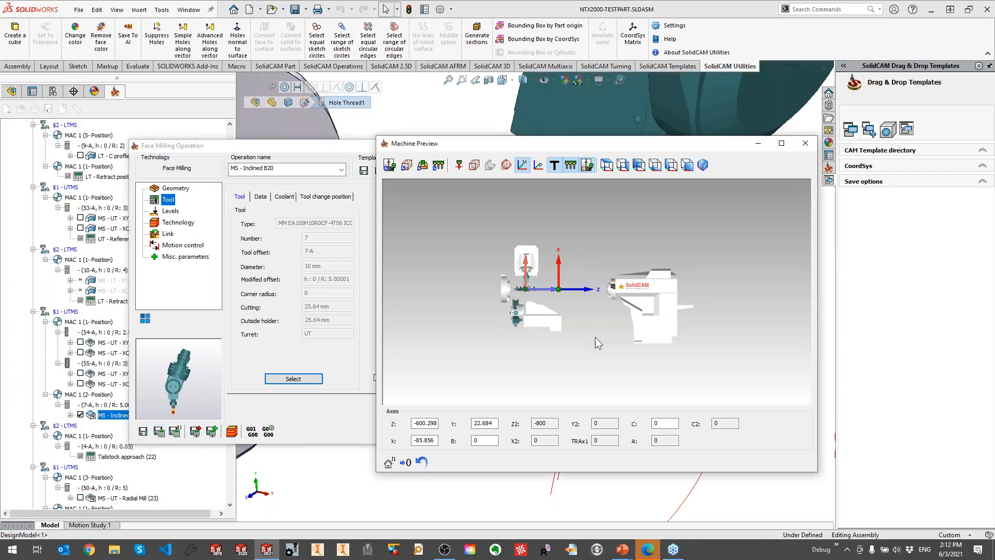
drag(574, 151, 993, 155)
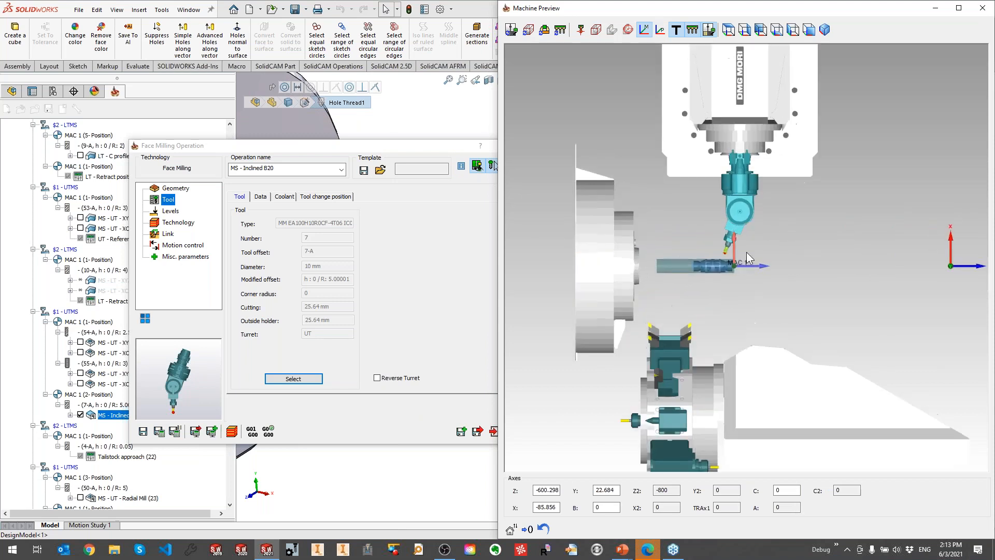
scroll(733, 241, up, 3)
middle_drag(751, 242, 737, 319)
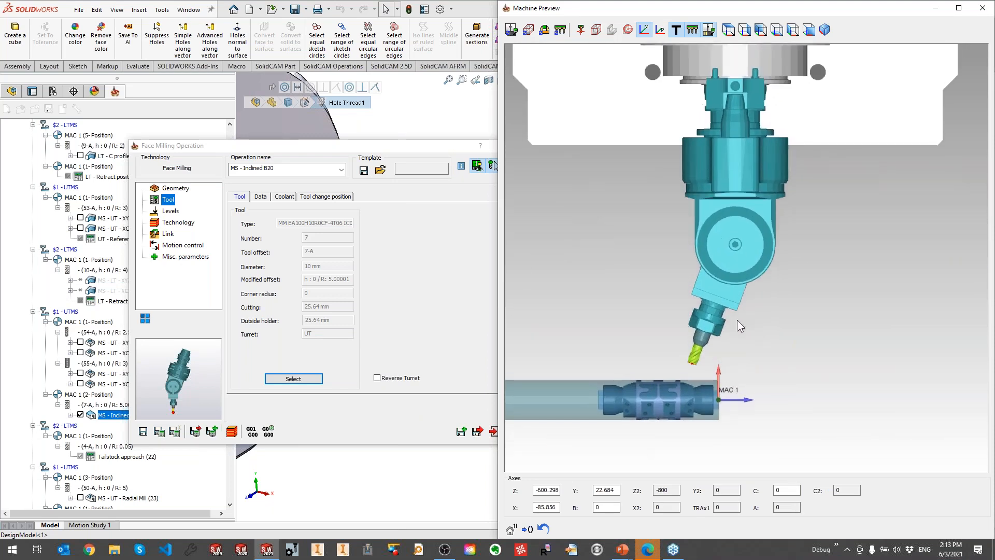
Try a spin rate of 6000 rpm in the tool's cutting data and undo the entry
drag(395, 148, 377, 141)
click(245, 191)
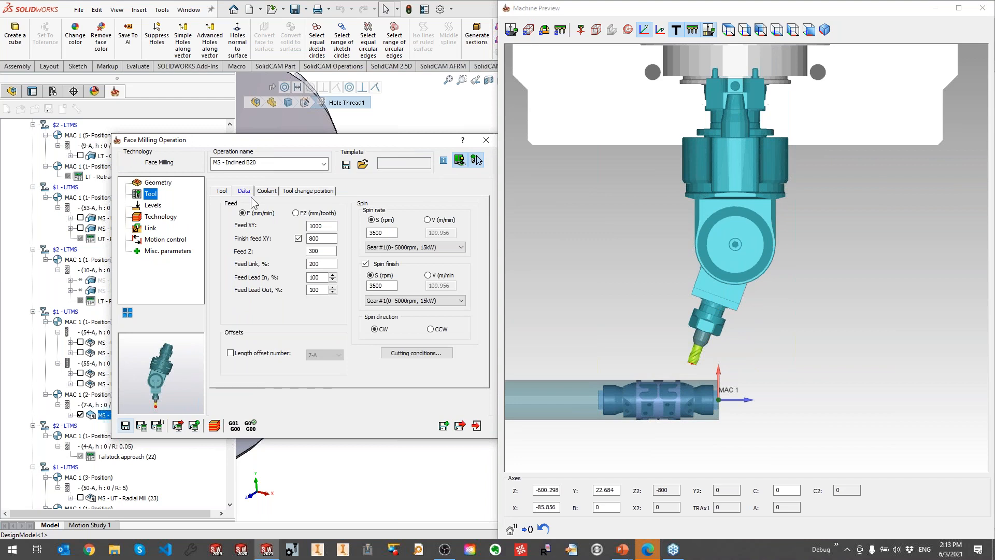
double_click(382, 232)
text(6000)
key(ctrl+z)
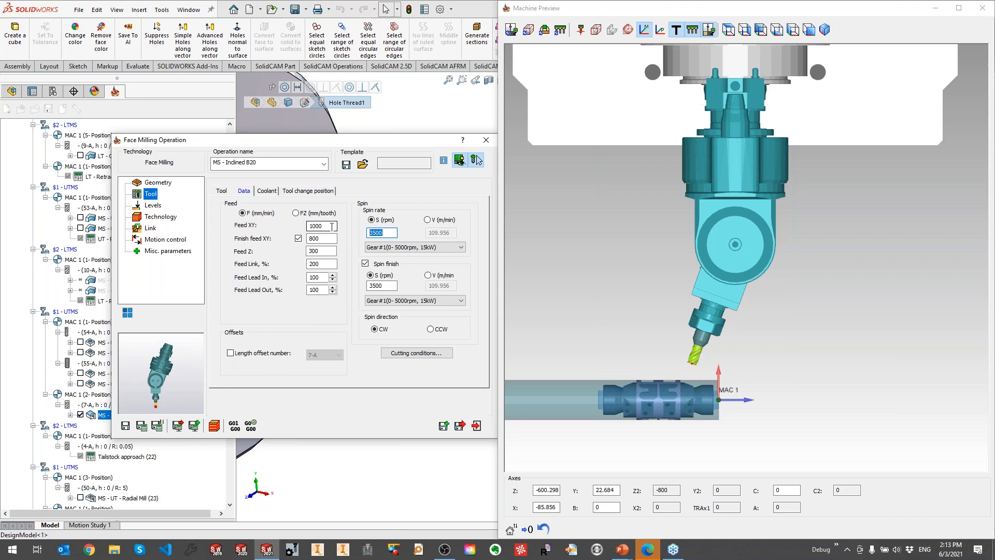
Save the face milling operation without recalculating it and generate its G-code
scroll(804, 133, up, 3)
ctrl+middle_drag(804, 133, 732, 171)
scroll(731, 171, down, 2)
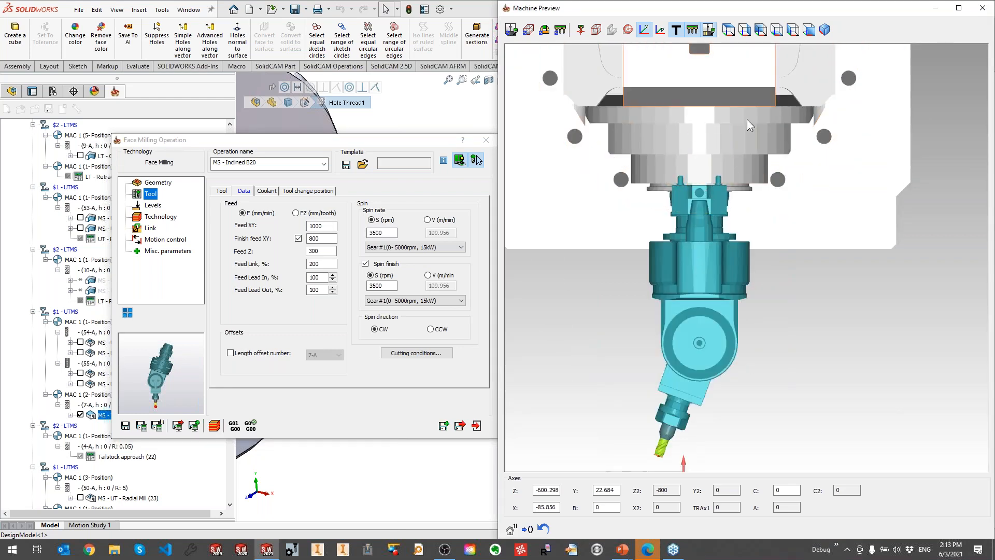
scroll(698, 182, up, 2)
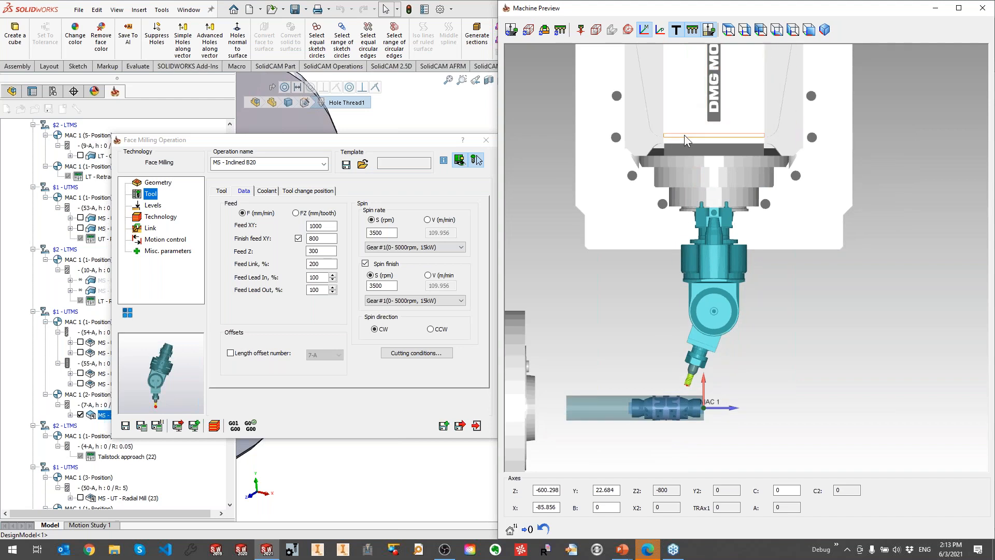
click(390, 233)
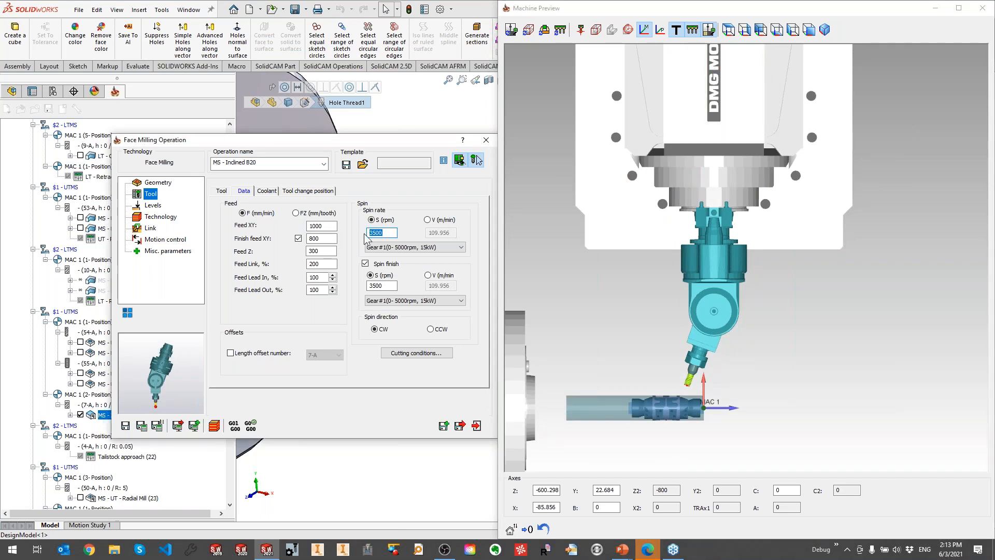
click(140, 426)
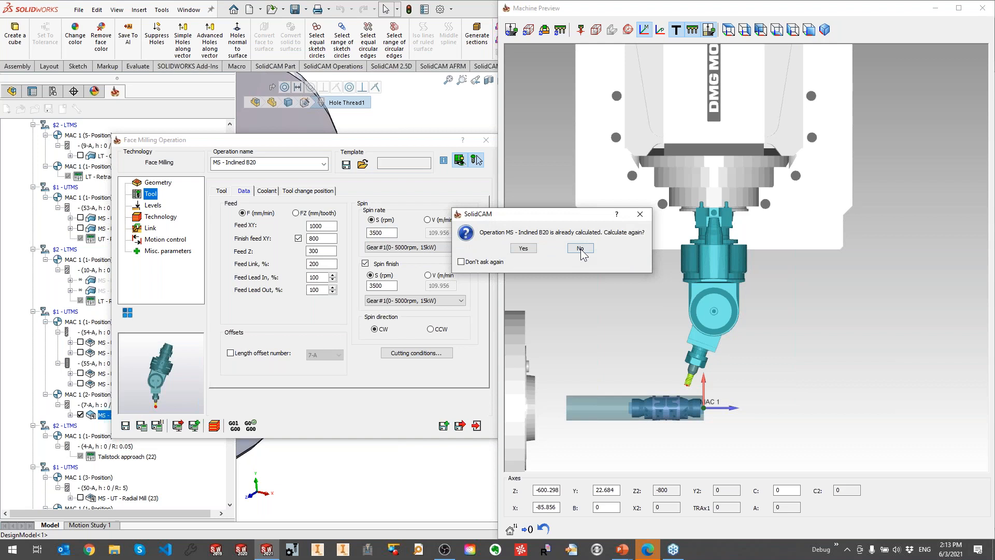
click(579, 250)
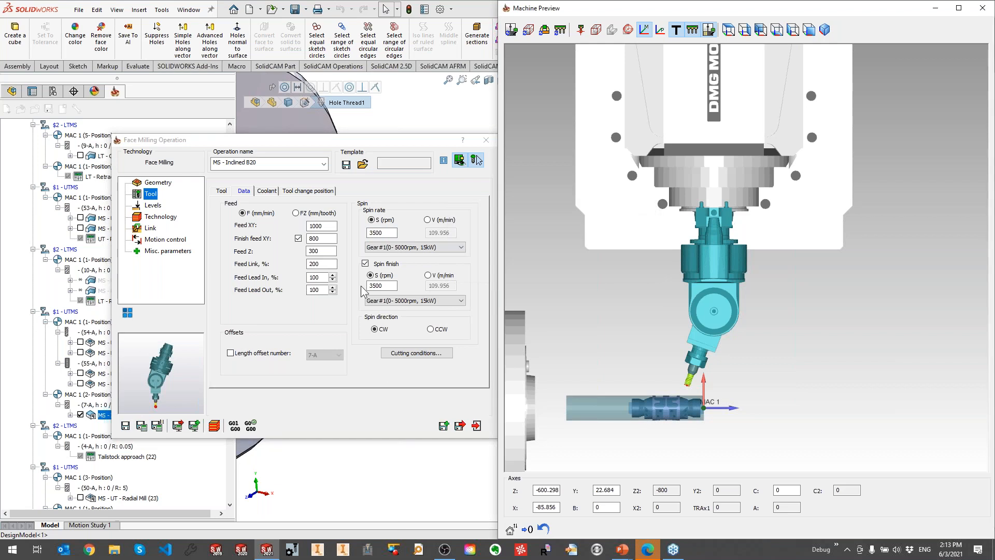
click(234, 426)
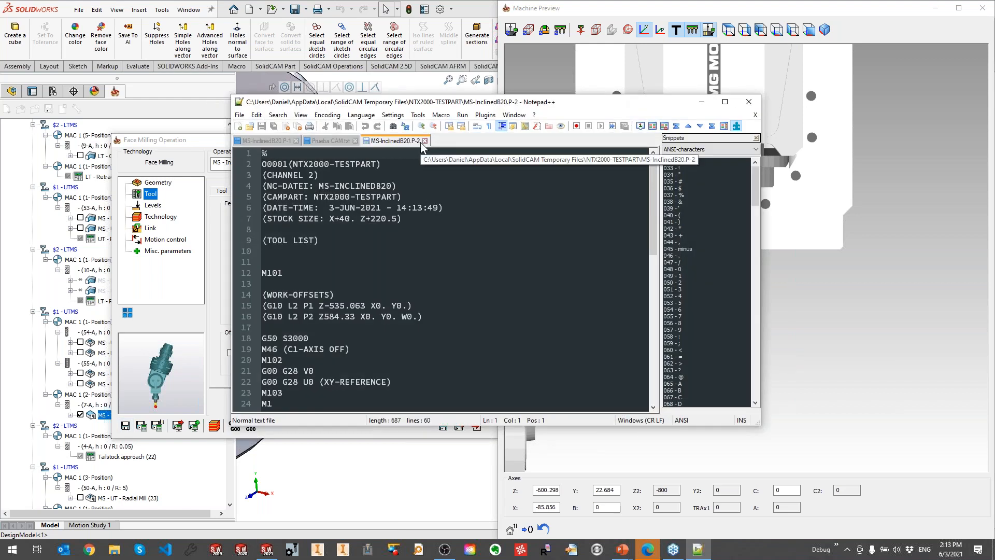
Examine the spindle speed command of the MS - Inclined B20 operation in the channel 1 G-code file and minimise the editor
click(284, 142)
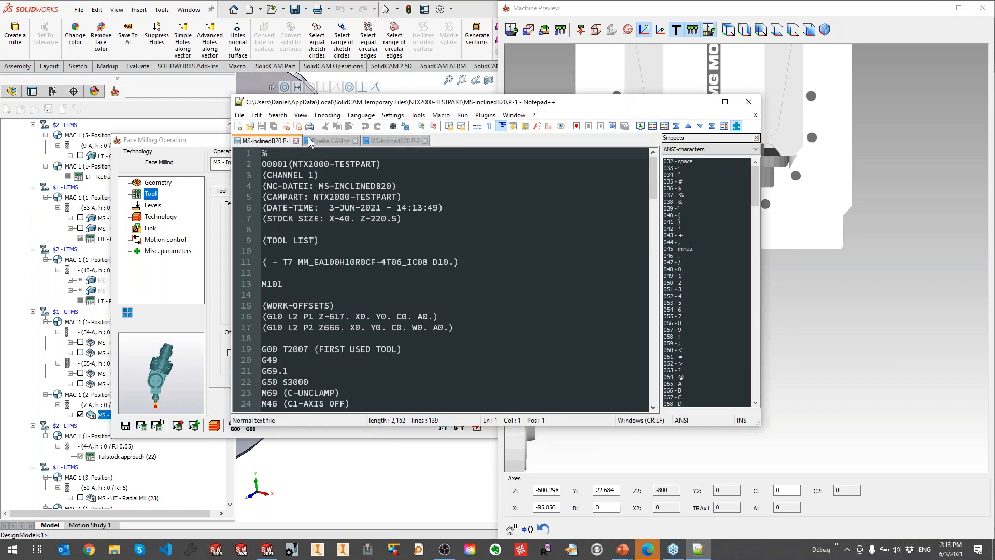
double_click(408, 103)
scroll(142, 322, down, 6)
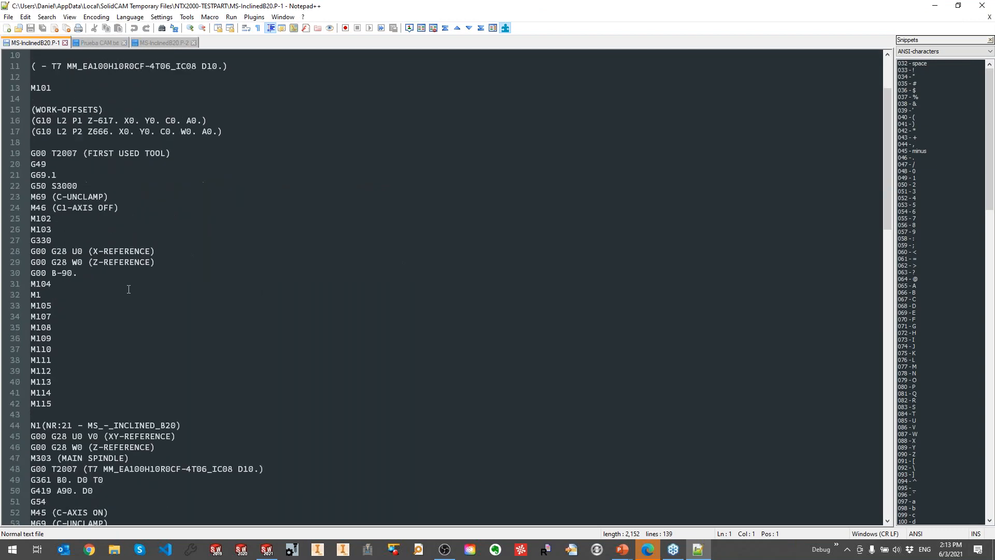
scroll(142, 322, down, 4)
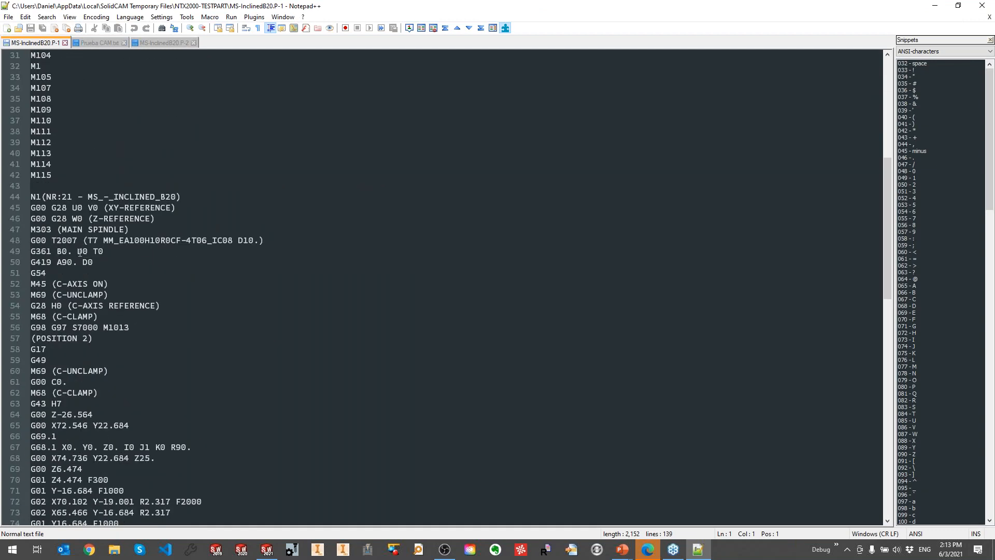
double_click(77, 327)
drag(97, 327, 74, 328)
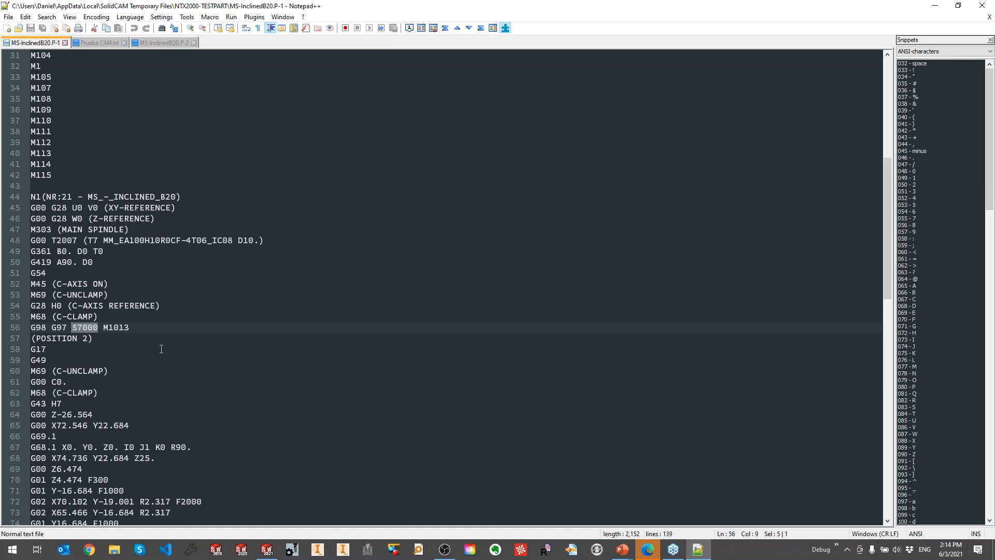
click(935, 5)
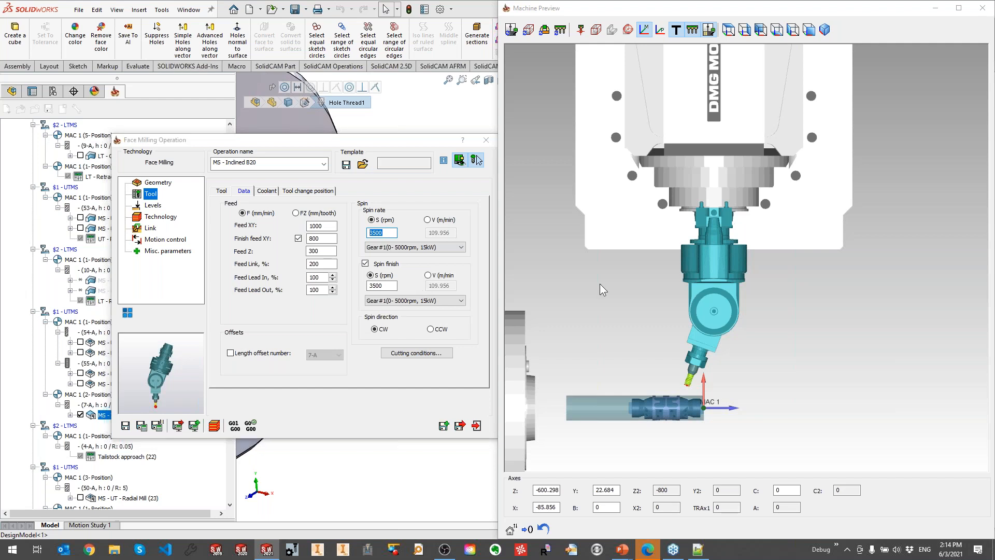
Inspect the angular holder and end mill in the machine preview and tool picture, and save and close the operation
scroll(773, 248, up, 3)
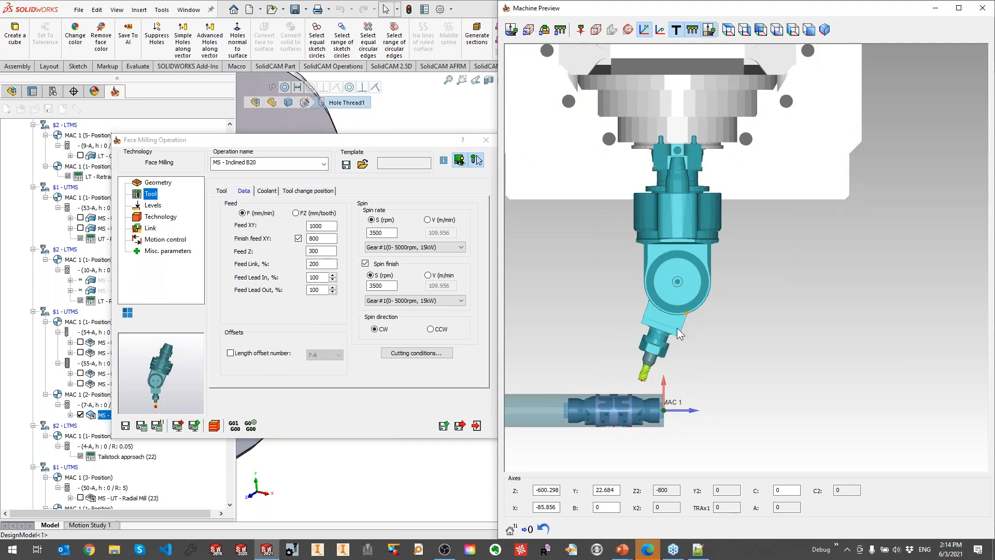
click(172, 399)
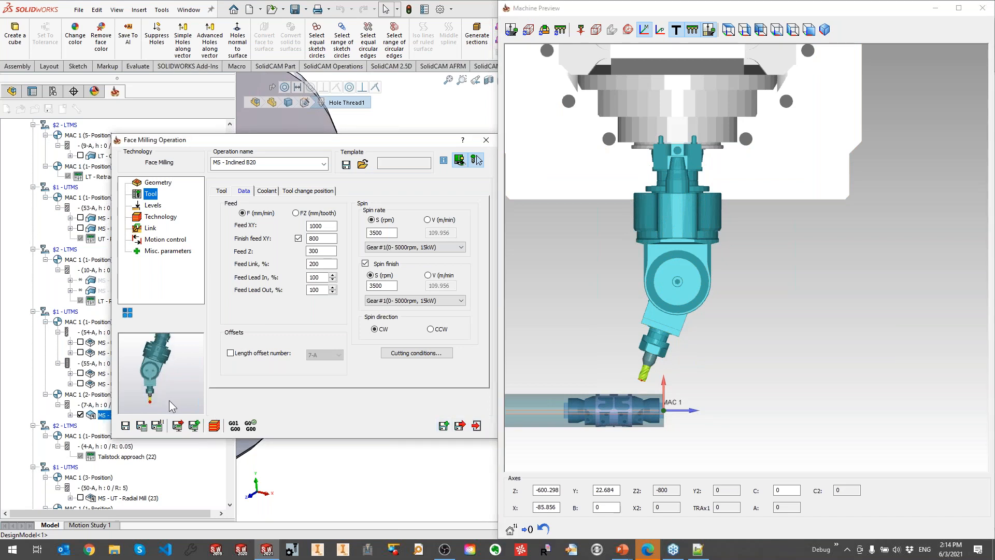
scroll(169, 401, up, 2)
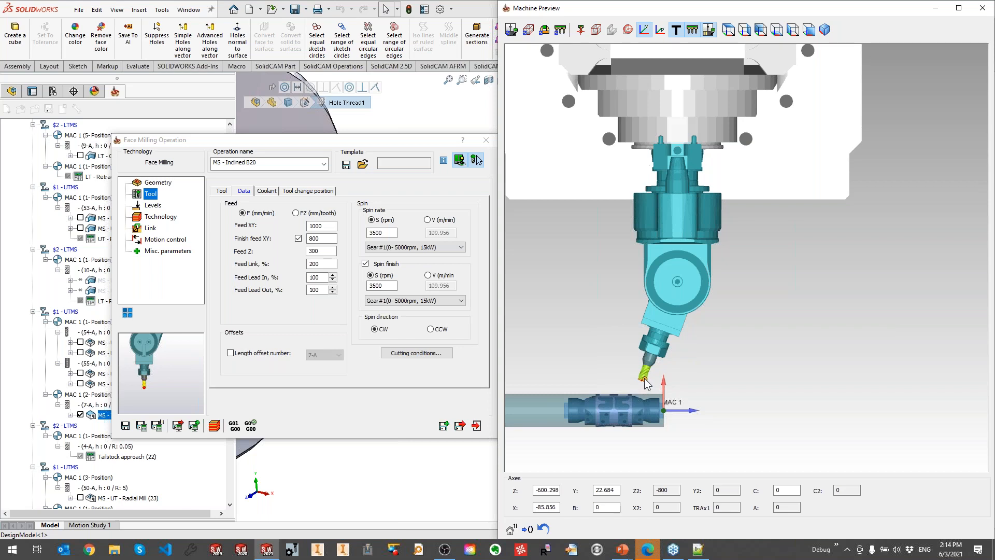
click(460, 425)
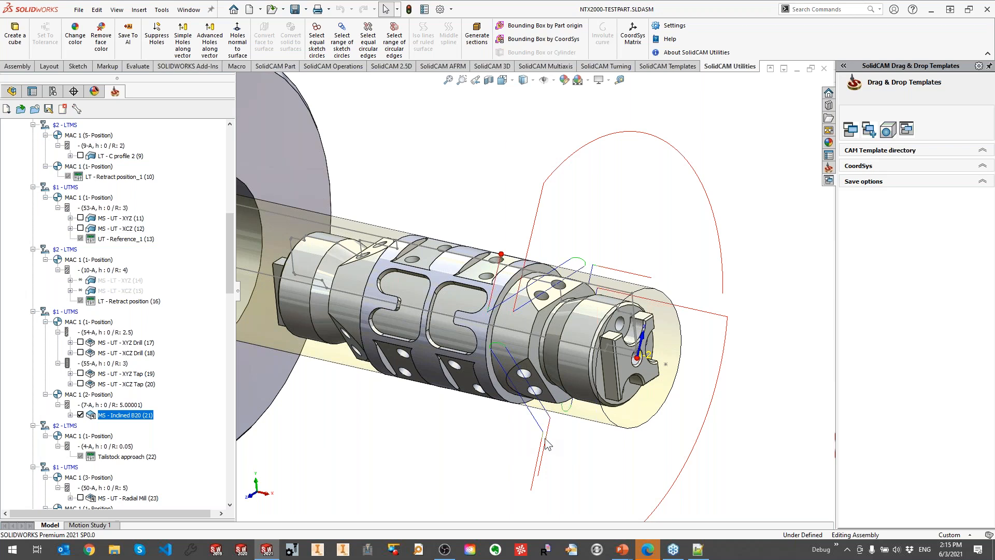
Switch to the PowerPoint presentation, advance to the STL Export slide, end the slide show and return to the NTX2000 assembly
click(622, 534)
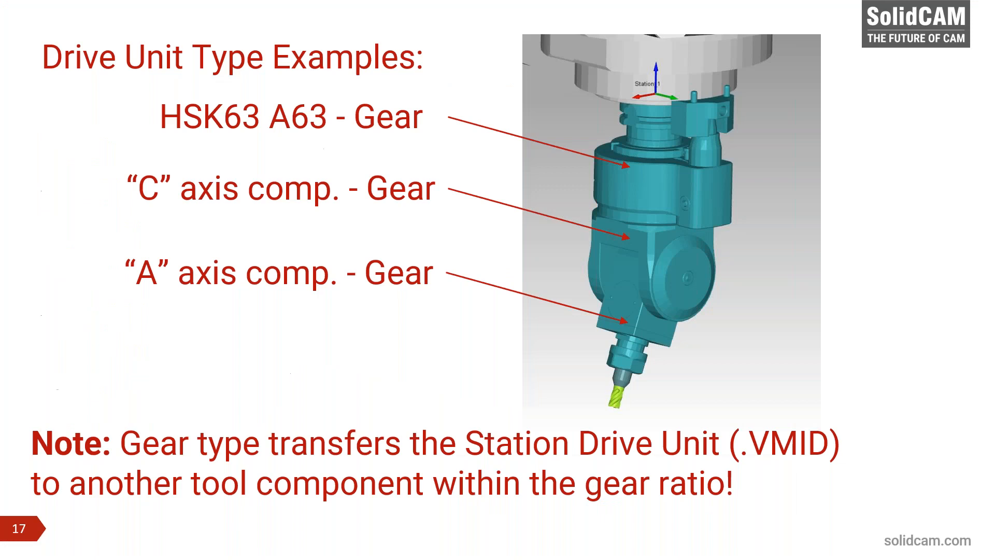
click(521, 291)
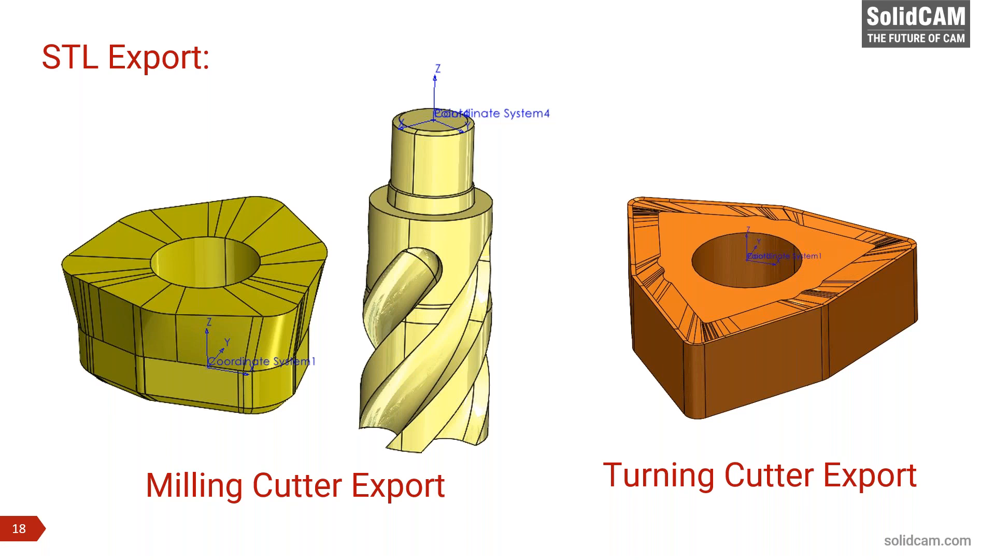
key(Escape)
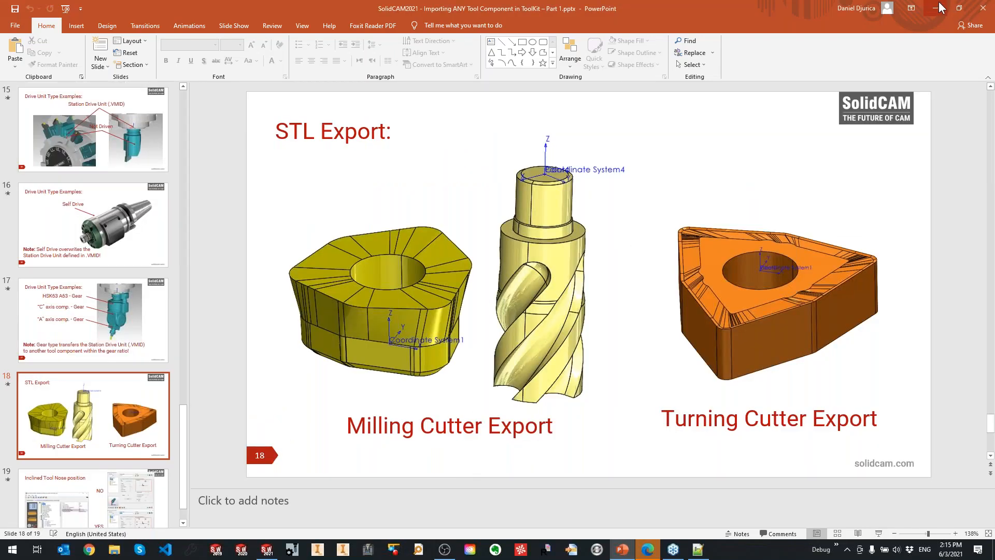
click(937, 13)
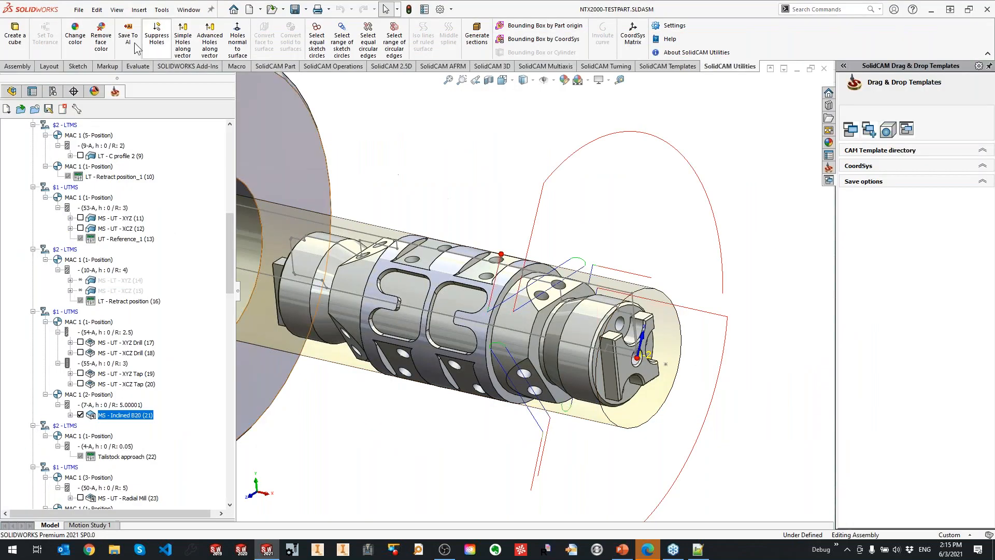
Open the HSK-T square shank adapter 45 part from its folder under Tools used in the Turning tools and holders directory
click(79, 9)
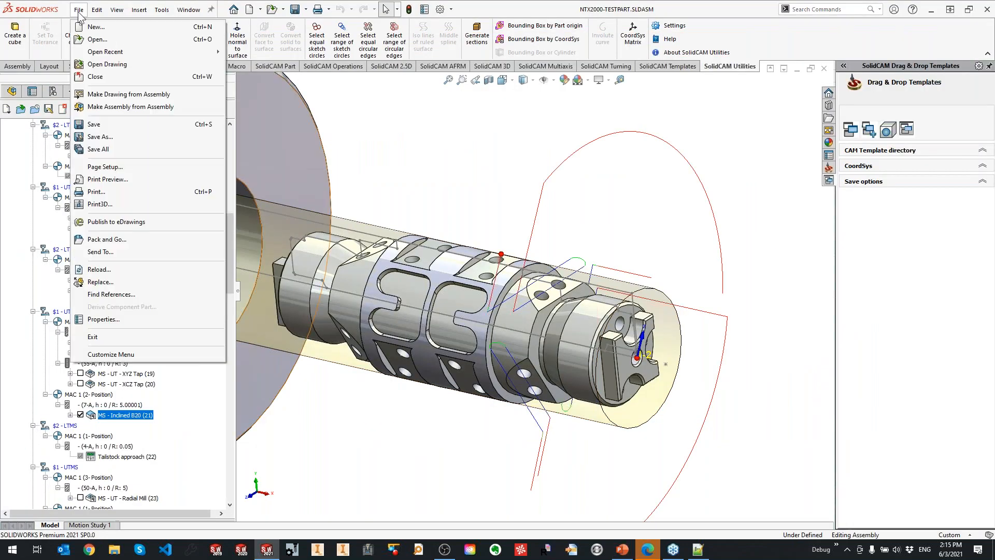
click(96, 40)
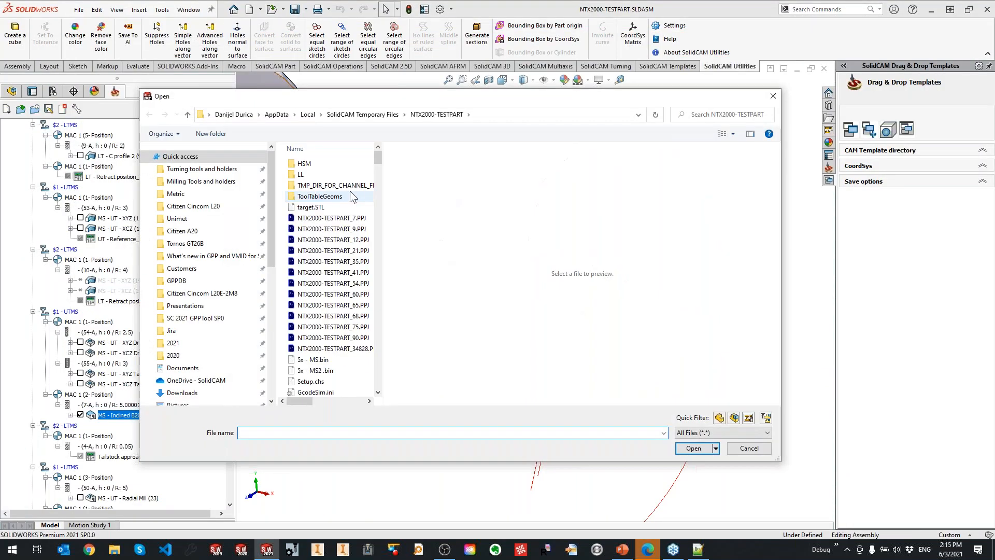
click(205, 169)
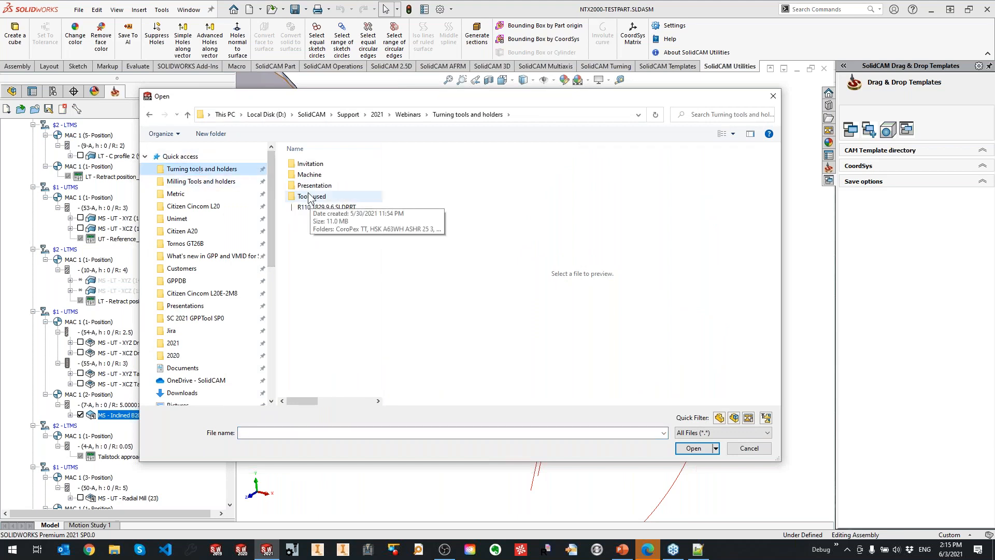
double_click(309, 197)
click(317, 186)
double_click(318, 187)
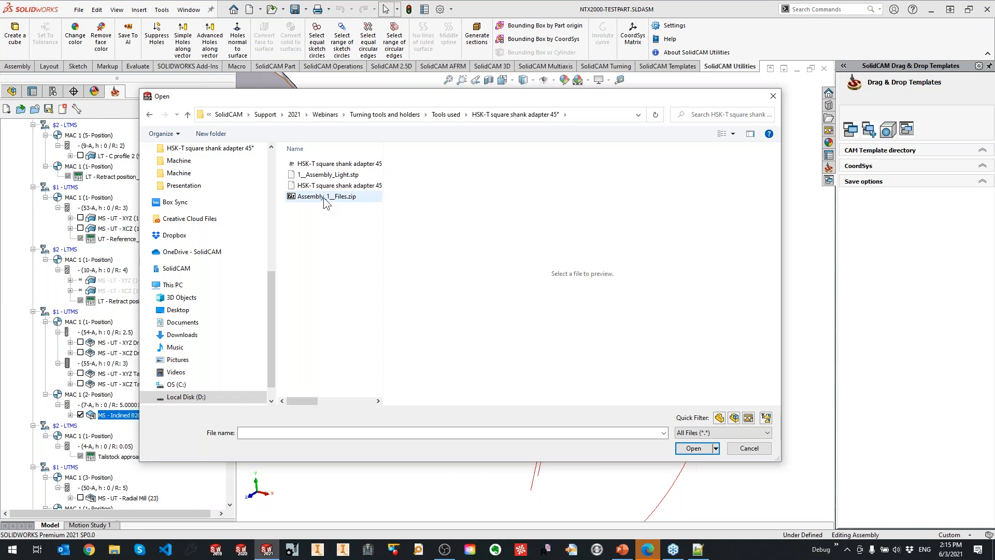
click(320, 163)
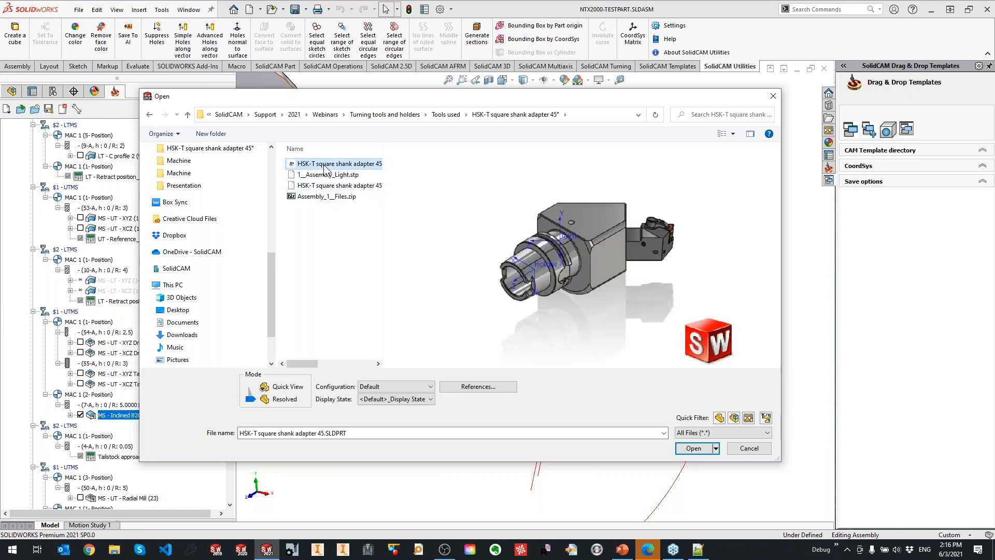
click(693, 448)
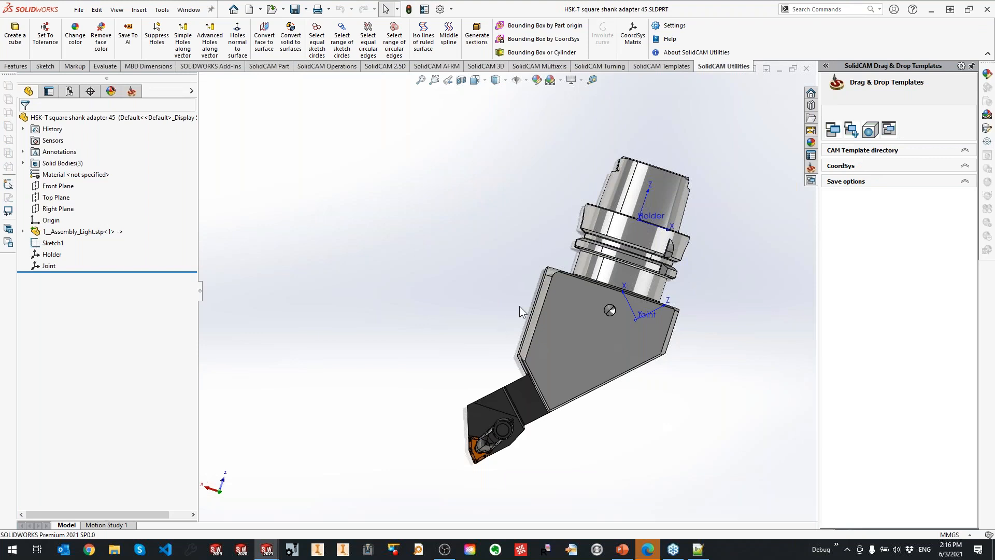
Examine the square shank adapter model from several sides, including its HSK taper, body and mounted turning tool
middle_drag(520, 306, 549, 298)
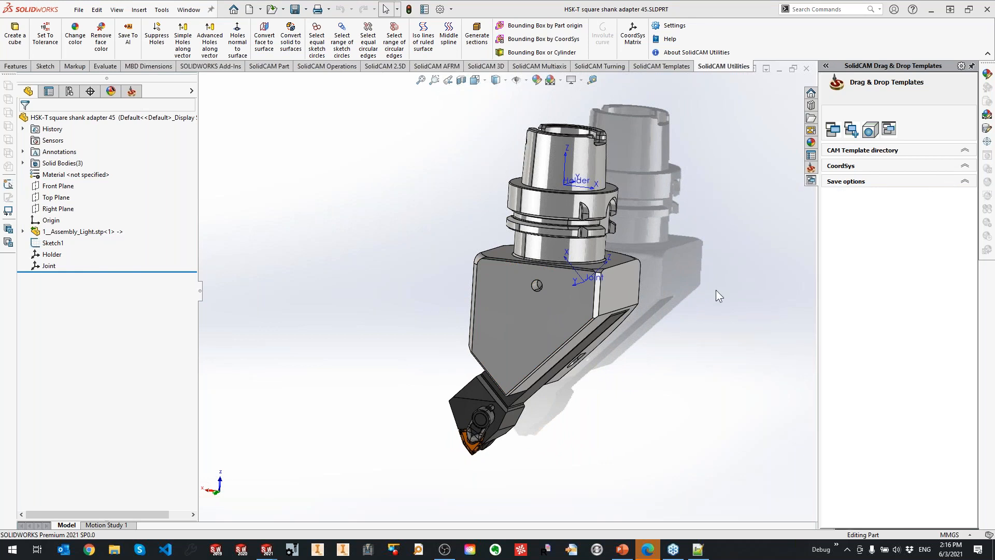
ctrl+middle_drag(594, 294, 531, 300)
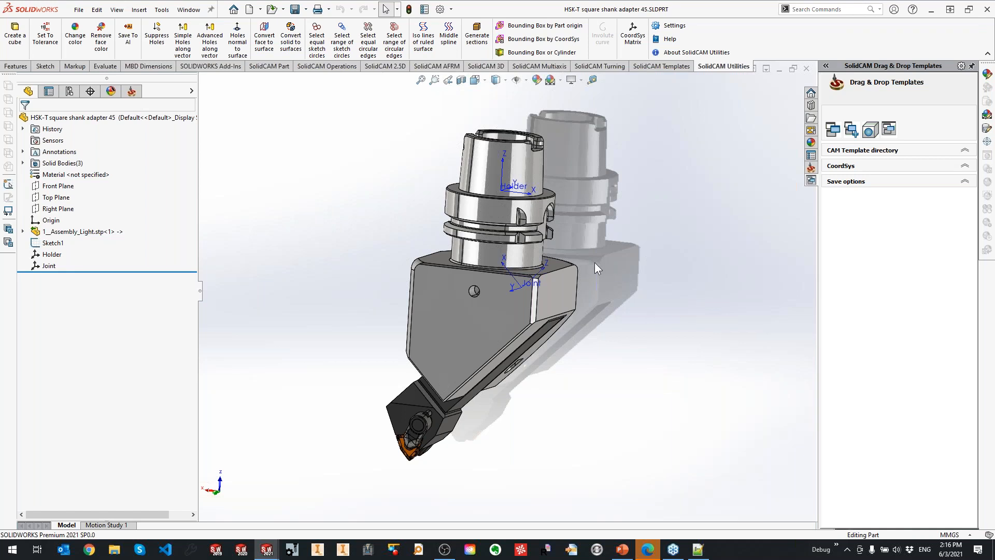
middle_drag(587, 254, 611, 243)
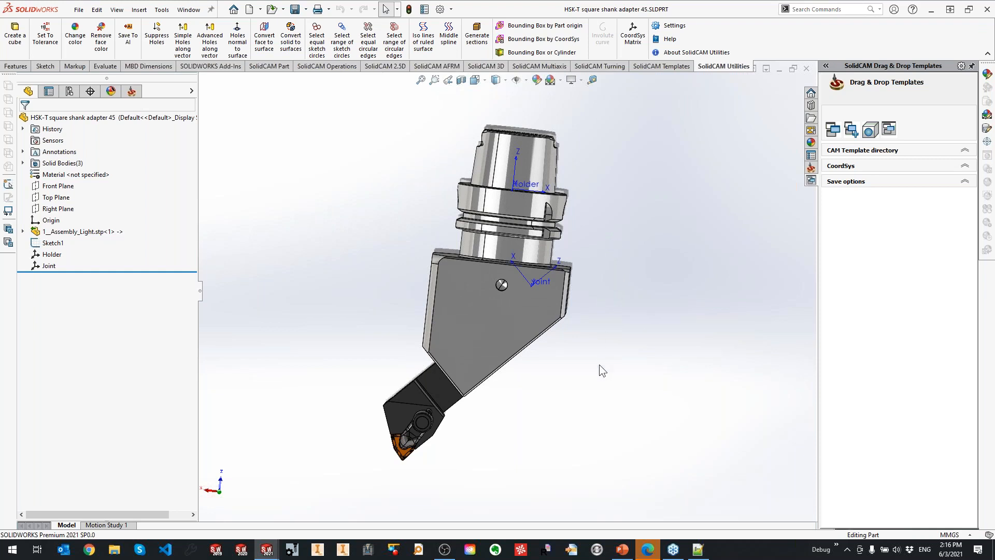
middle_drag(577, 354, 574, 361)
middle_drag(559, 371, 558, 369)
scroll(529, 224, down, 1)
middle_drag(529, 224, 526, 244)
scroll(525, 245, down, 1)
middle_drag(477, 288, 496, 283)
Measure the normal distance between the two opposite side faces of the turning tool's square shank
click(496, 283)
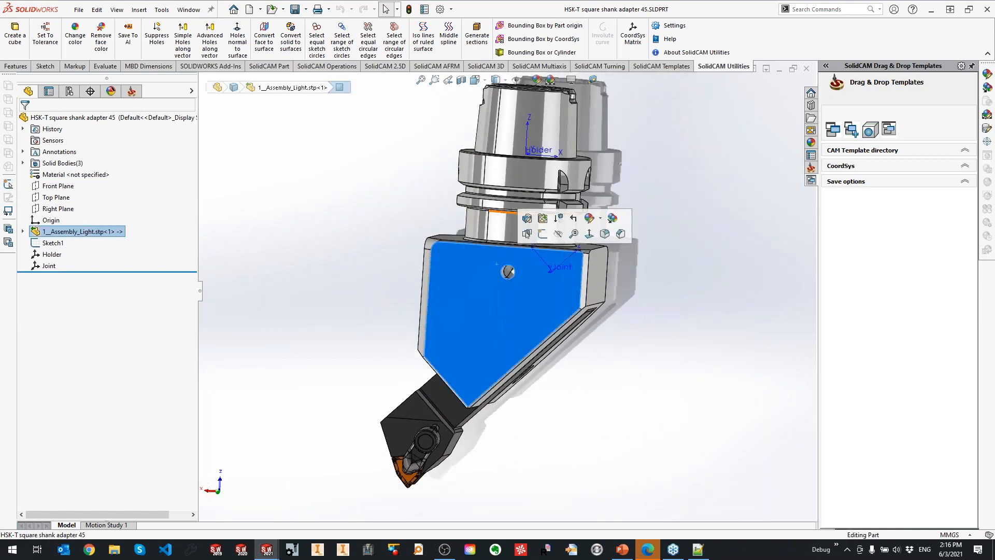
click(511, 180)
middle_drag(509, 183, 476, 383)
click(469, 388)
middle_drag(419, 338, 499, 338)
ctrl+click(488, 406)
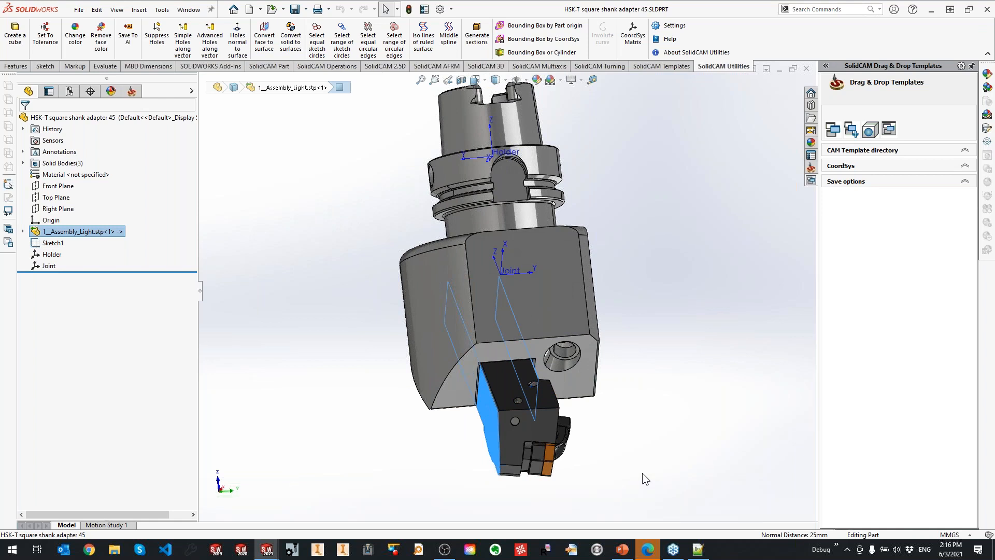
middle_drag(651, 390, 616, 365)
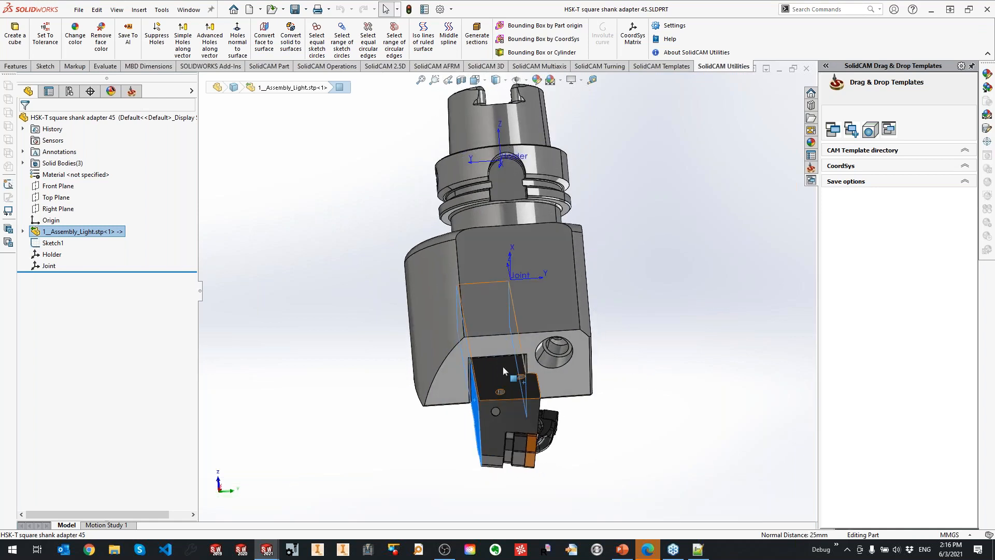
click(670, 484)
Expand the solid bodies of the imported 1__Assembly_Light part and highlight the WNMG 080408-GN insert for close inspection
middle_drag(572, 410, 490, 407)
scroll(495, 417, down, 3)
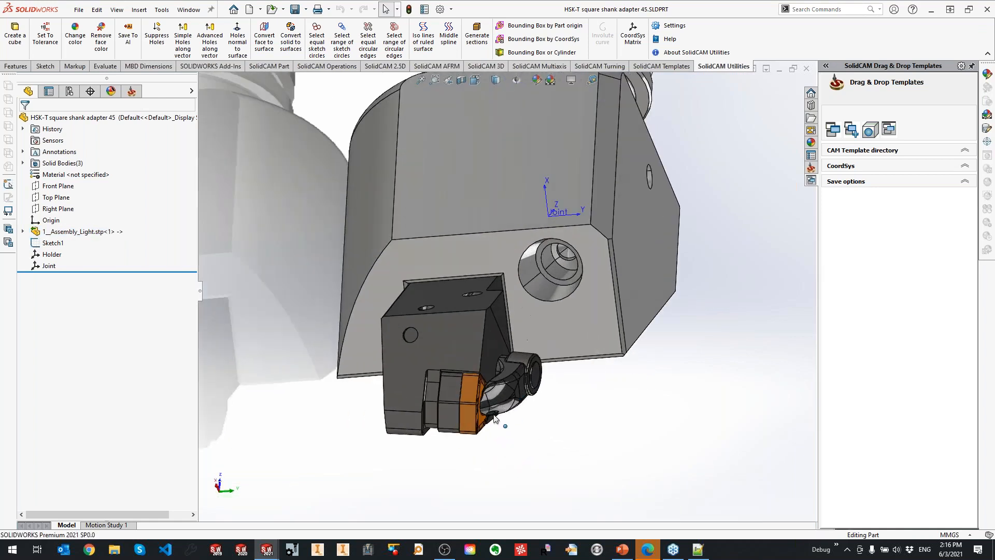
click(23, 232)
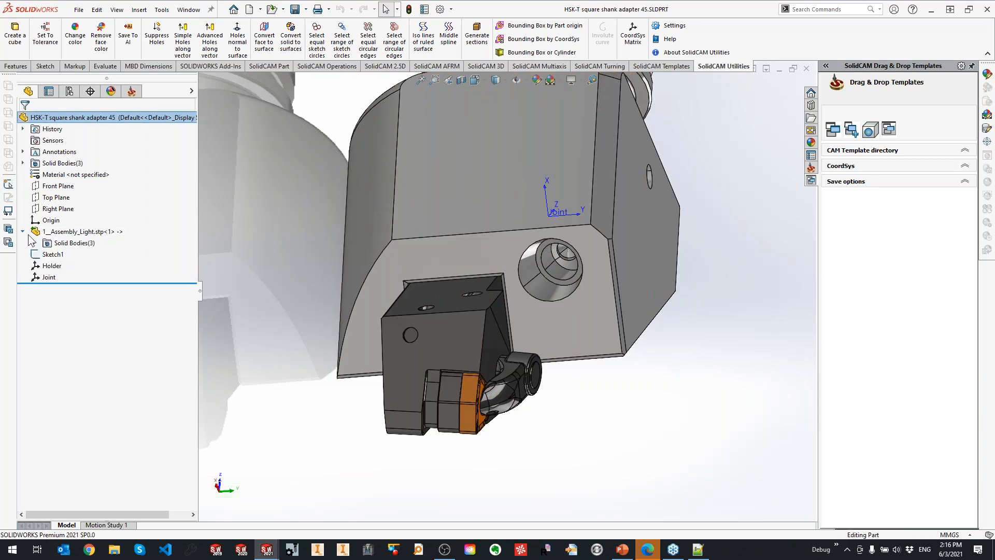
click(35, 243)
click(77, 277)
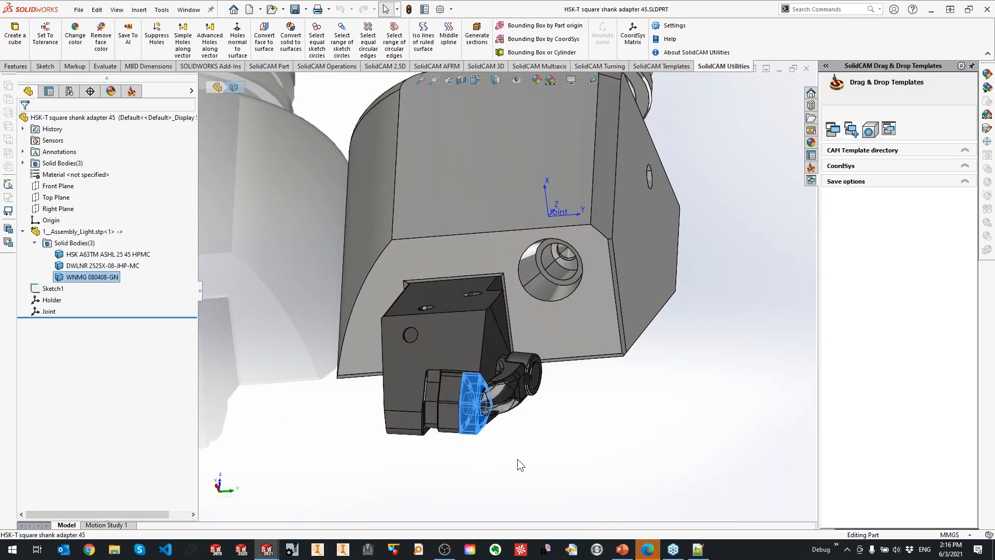
scroll(509, 420, down, 3)
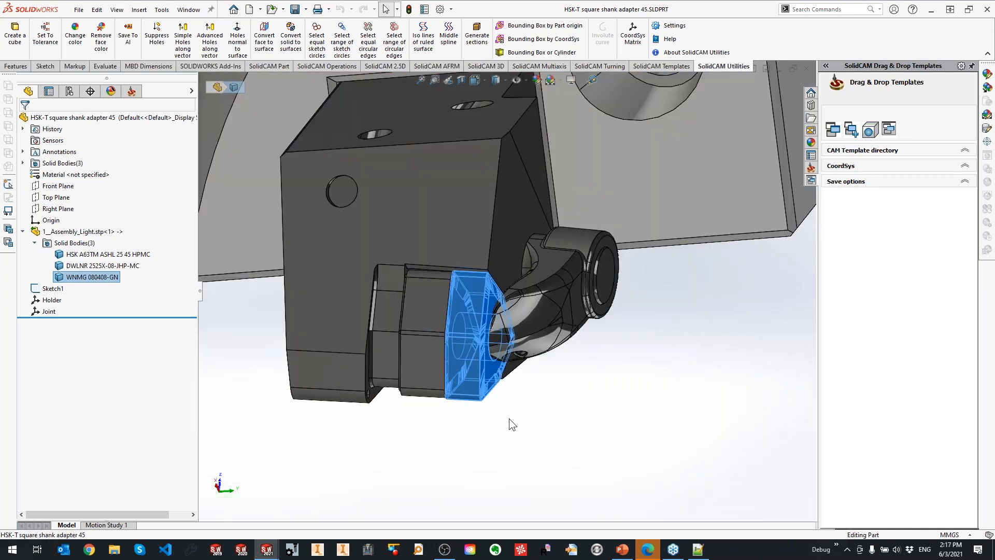
scroll(494, 403, down, 4)
scroll(494, 404, down, 2)
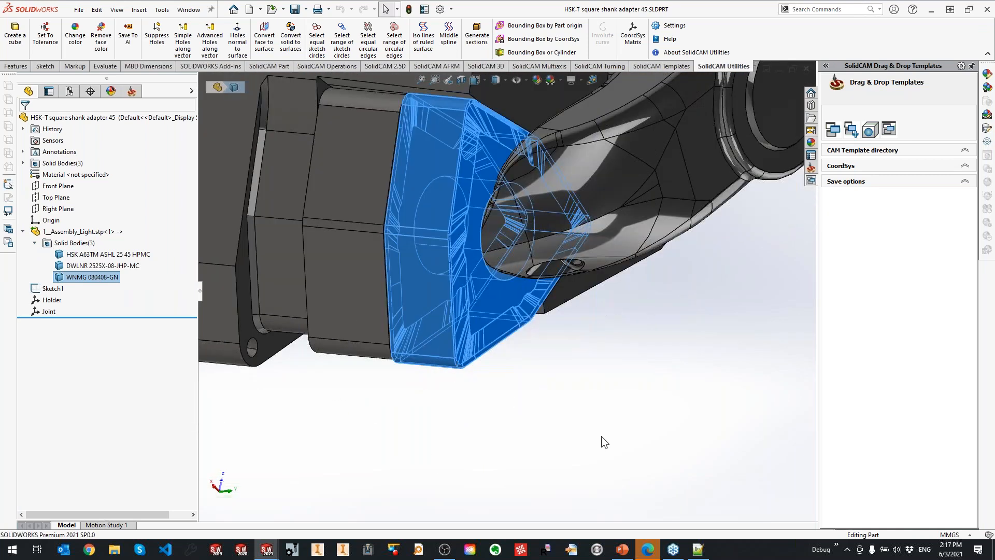
click(553, 357)
Examine how the insert, its clamp and the tool shank sit in the adapter, up close and from the front
scroll(549, 355, up, 5)
middle_drag(538, 334, 543, 359)
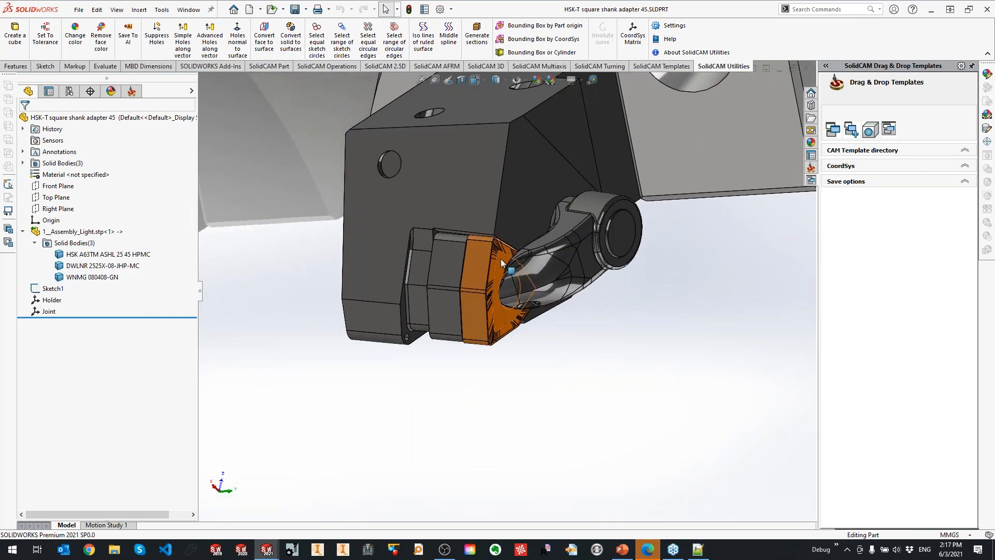
click(481, 245)
click(567, 393)
middle_drag(567, 393, 563, 397)
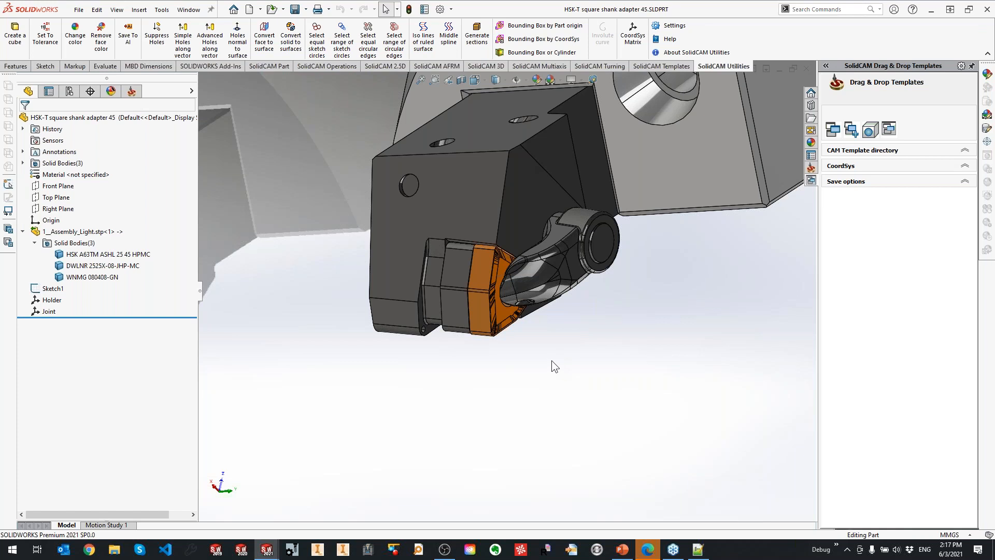
scroll(554, 357, up, 5)
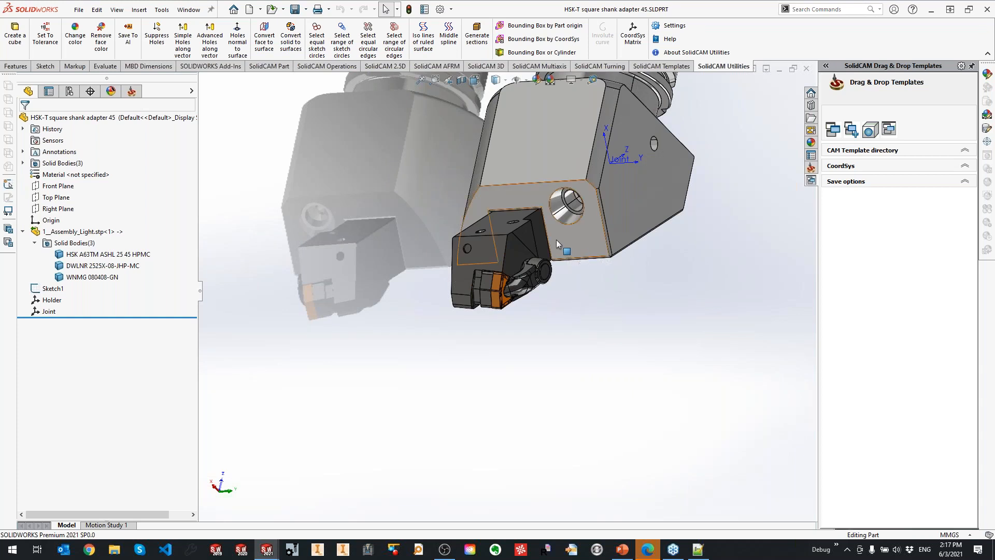
middle_drag(554, 238, 581, 161)
scroll(585, 153, up, 3)
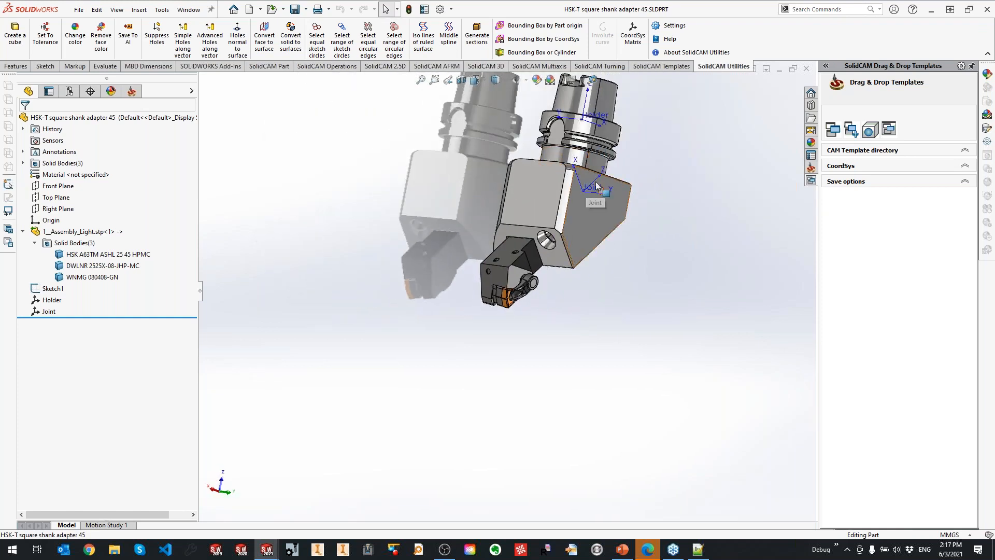
middle_drag(591, 182, 571, 221)
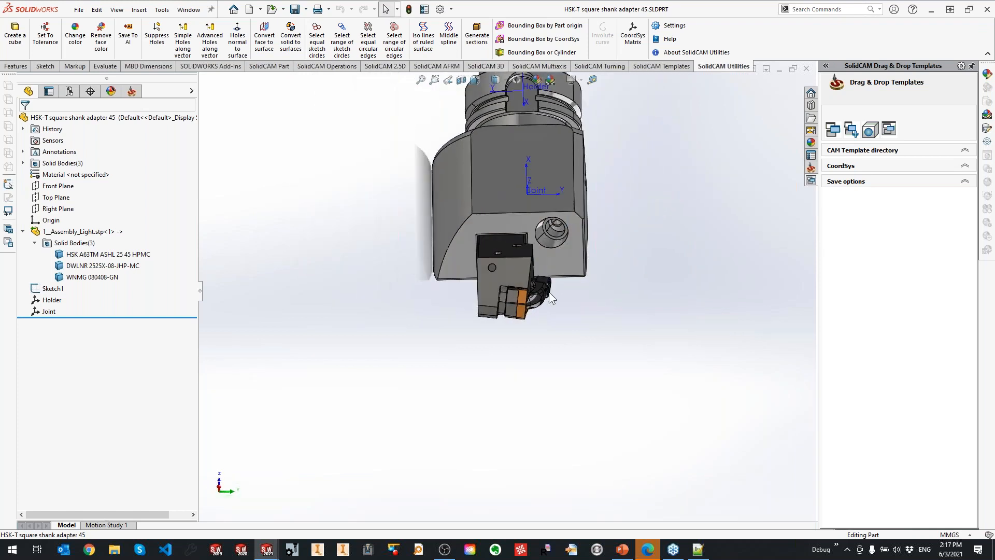
scroll(563, 290, down, 3)
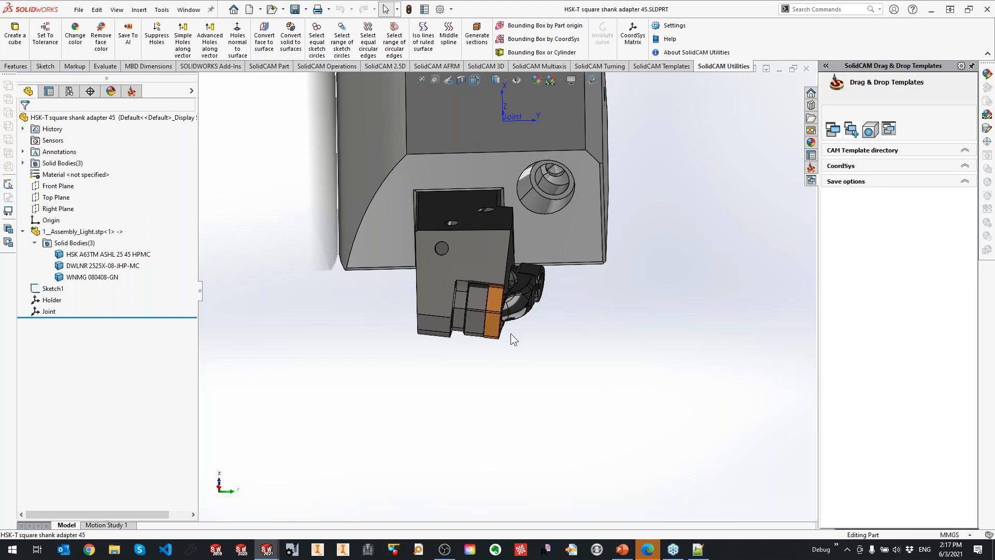
scroll(511, 334, up, 3)
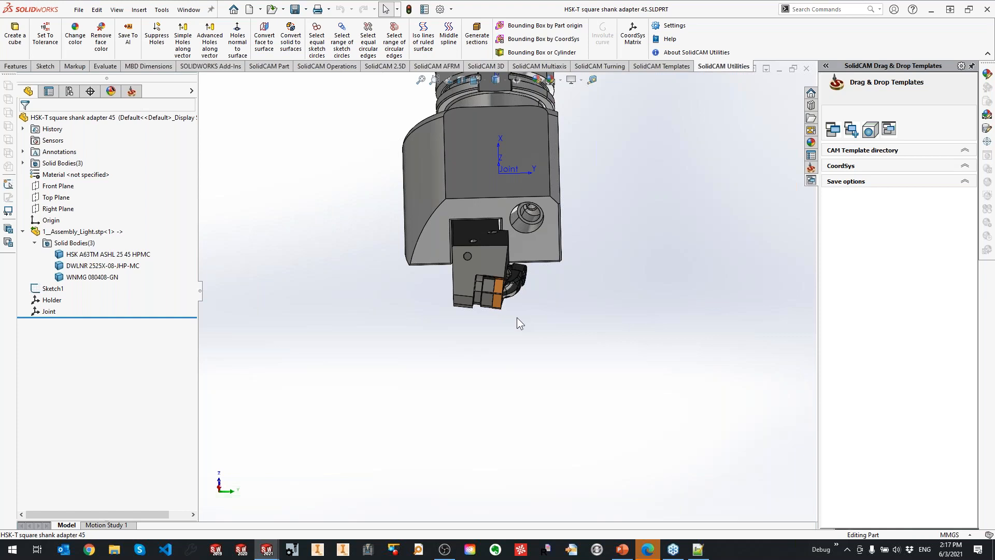
Inspect the Holder and Joint coordinate systems of the adapter by selecting each one in the model
middle_click(542, 250)
middle_drag(608, 244, 466, 223)
middle_drag(613, 282, 624, 320)
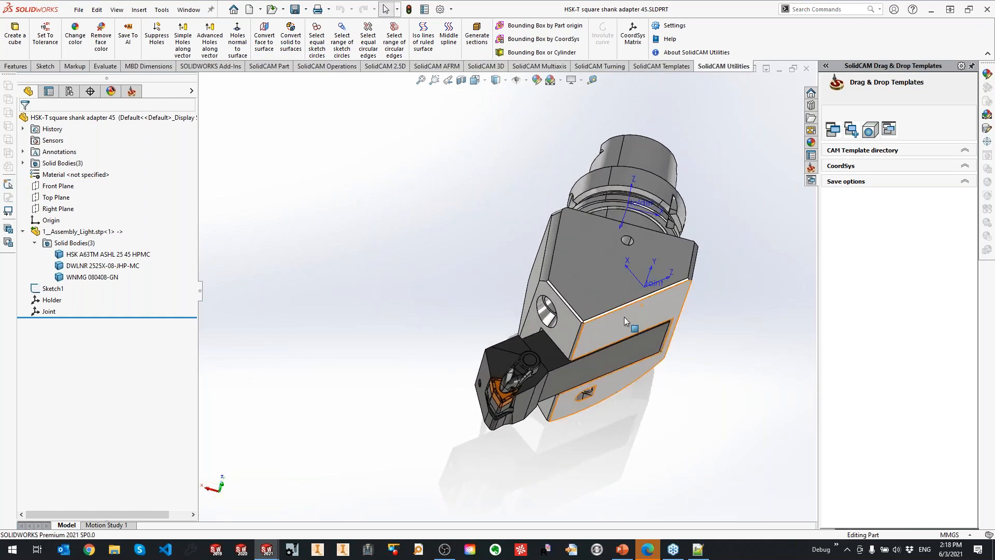
scroll(630, 331, down, 3)
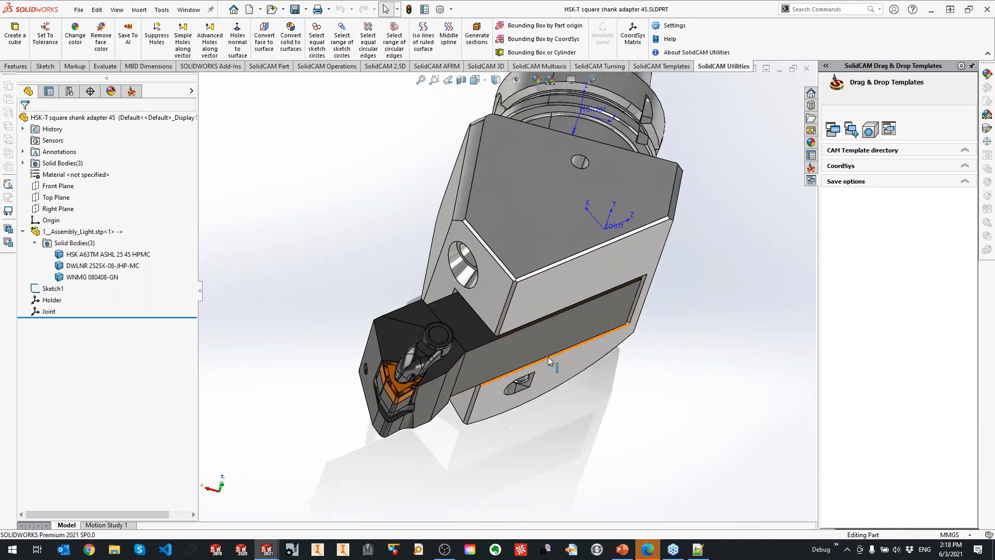
ctrl+middle_drag(589, 210, 558, 290)
scroll(557, 290, up, 1)
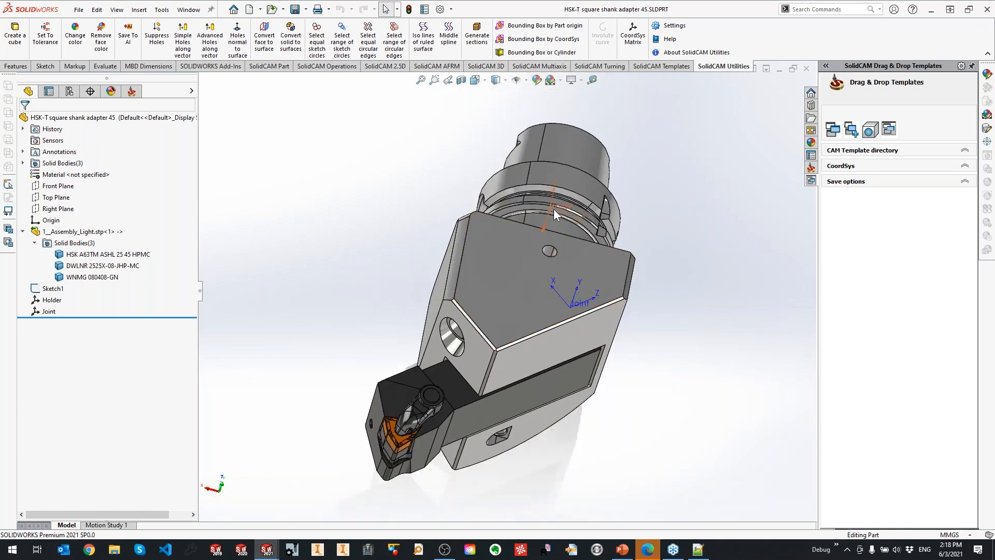
click(554, 210)
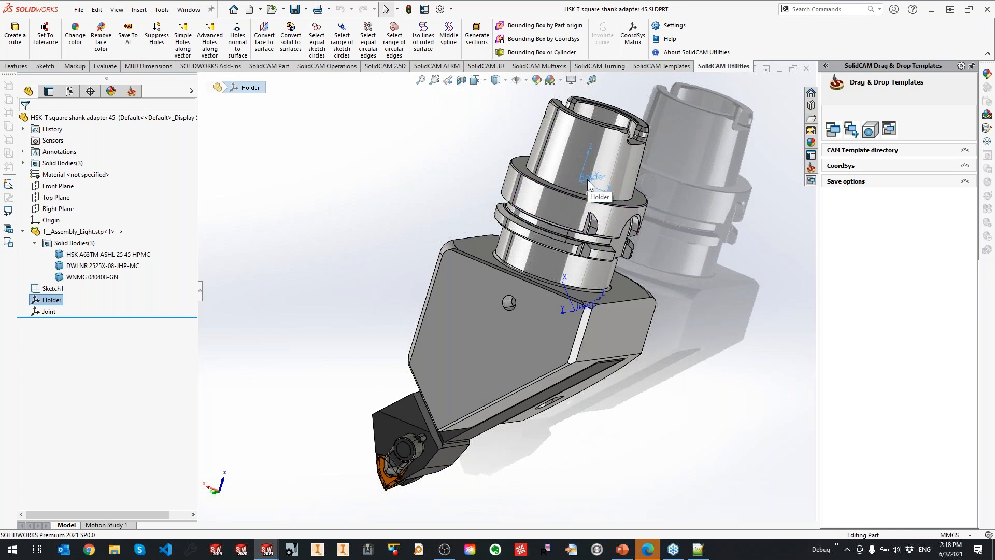
key(Escape)
middle_drag(572, 307, 587, 273)
click(593, 312)
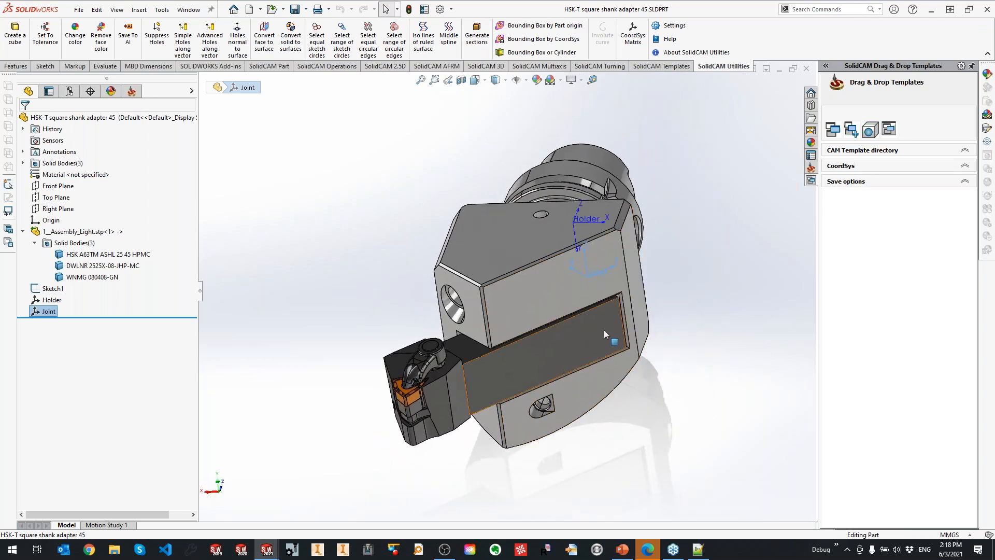
Hide the DWLNR 2525X-08-JHP-MC shank and WNMG 080408-GN insert bodies to inspect the bare adapter, and show them again
key(Tab)
middle_drag(563, 384, 612, 299)
scroll(611, 301, down, 4)
middle_drag(536, 300, 549, 285)
scroll(400, 275, up, 3)
key(Tab)
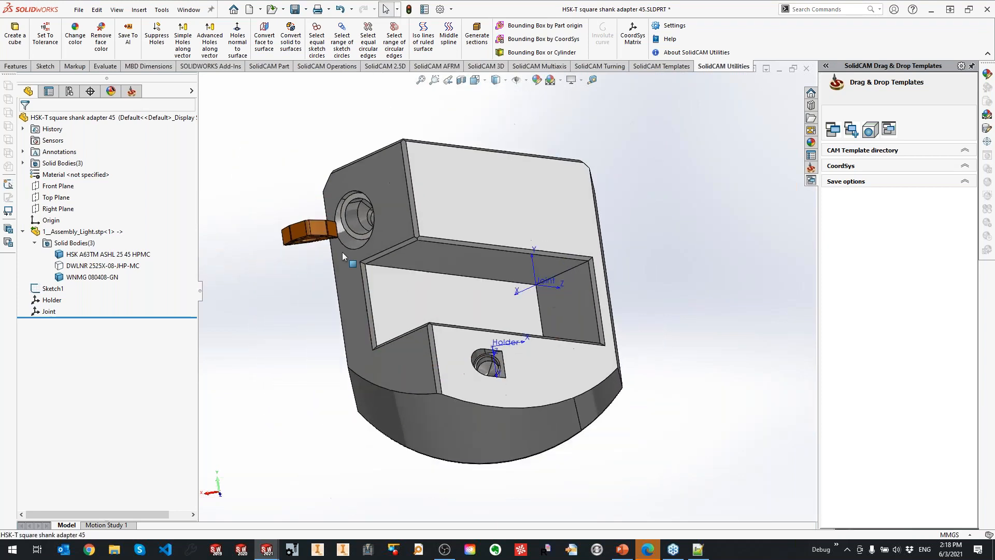
middle_drag(322, 244, 495, 291)
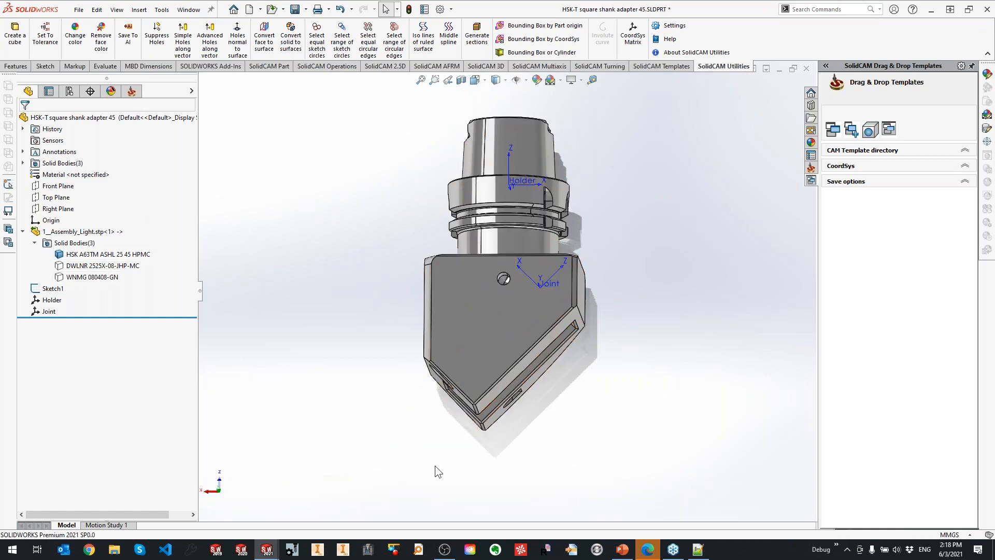
key(shift+Tab)
key(shift+Tab)
Select the shank's upper face and examine where the Joint coordinate system lies relative to it and the adapter's pocket
ctrl+middle_drag(477, 439, 497, 334)
scroll(477, 439, down, 2)
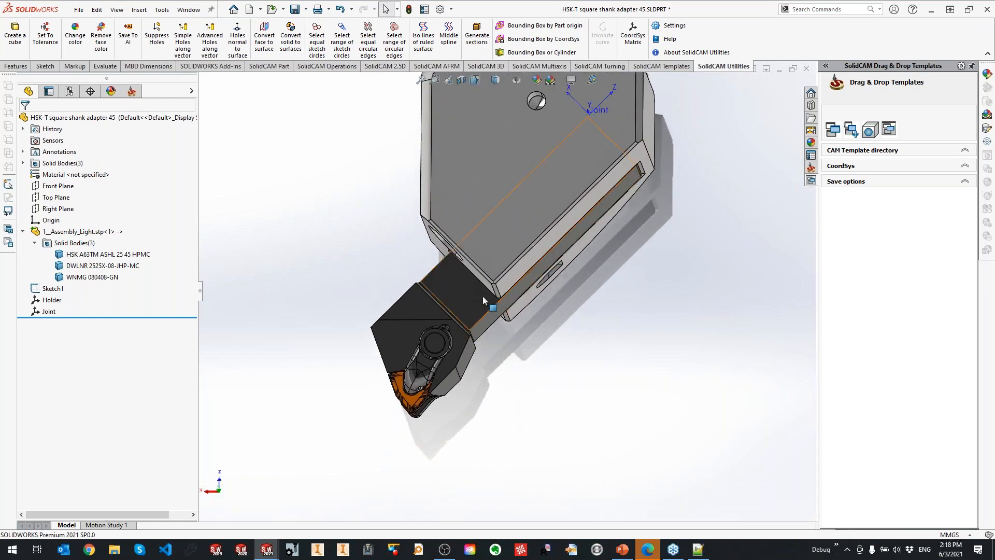
click(483, 295)
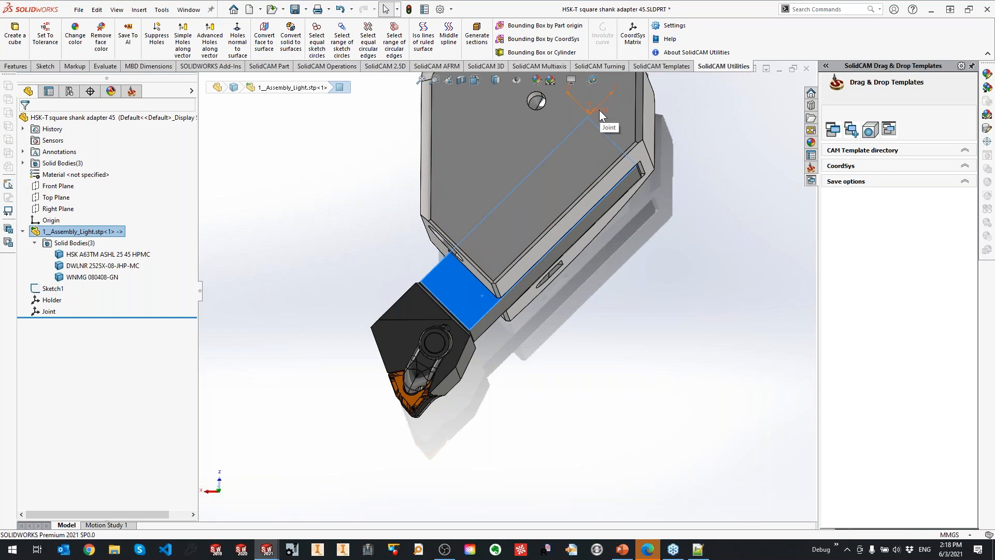
scroll(627, 151, down, 5)
middle_drag(628, 152, 638, 288)
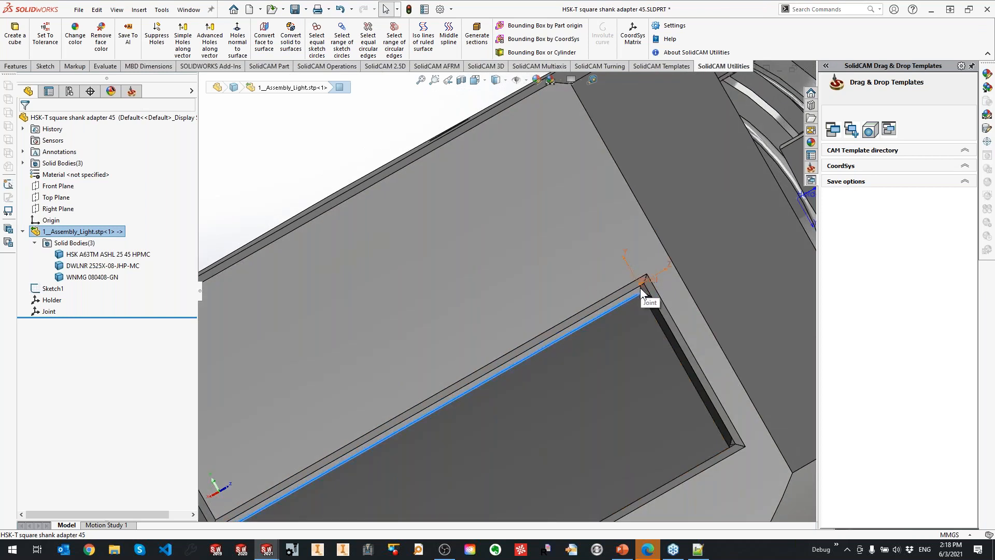
scroll(641, 288, up, 6)
middle_drag(534, 237, 513, 469)
scroll(502, 449, down, 2)
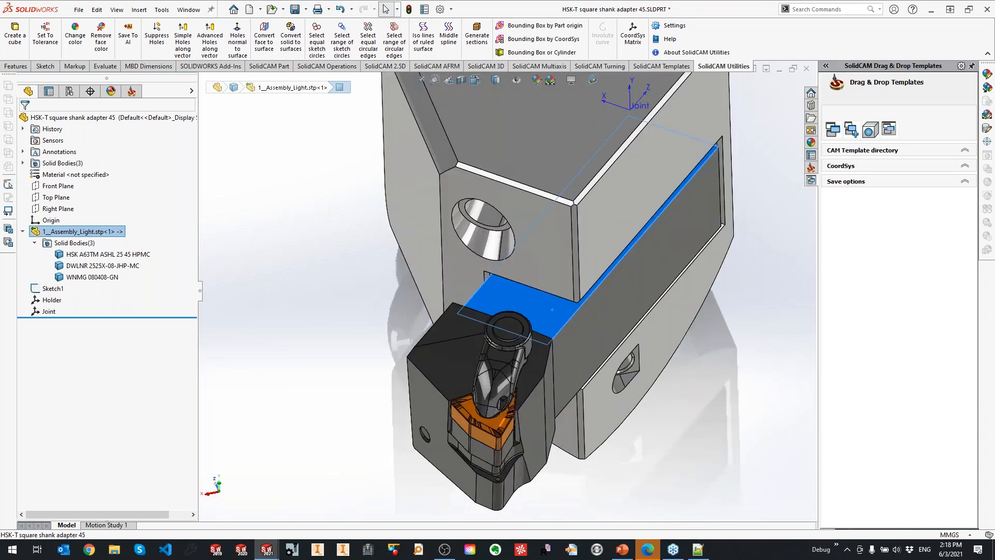
Hide the WNMG 080408-GN insert body to expose its seat in the tool shank
scroll(502, 431, down, 4)
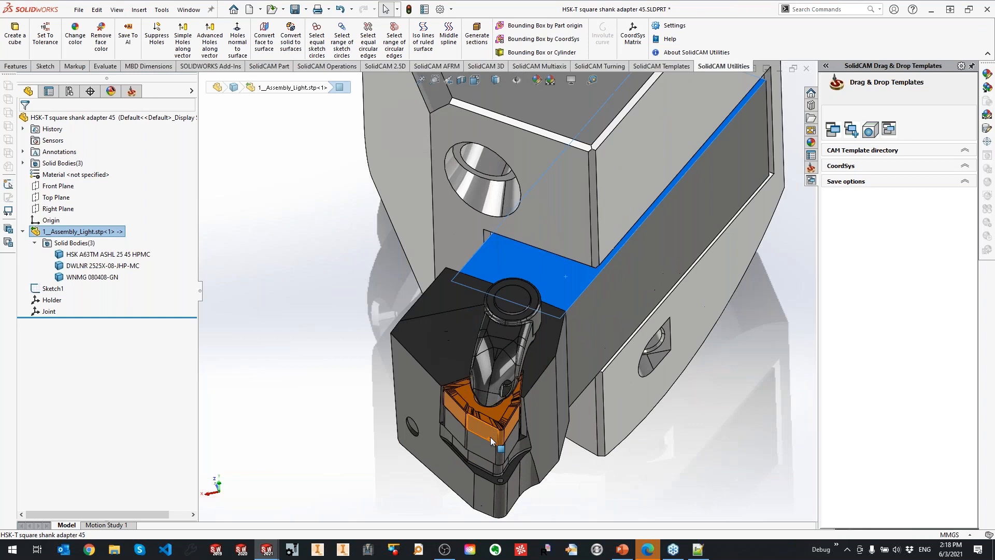
scroll(493, 402, up, 3)
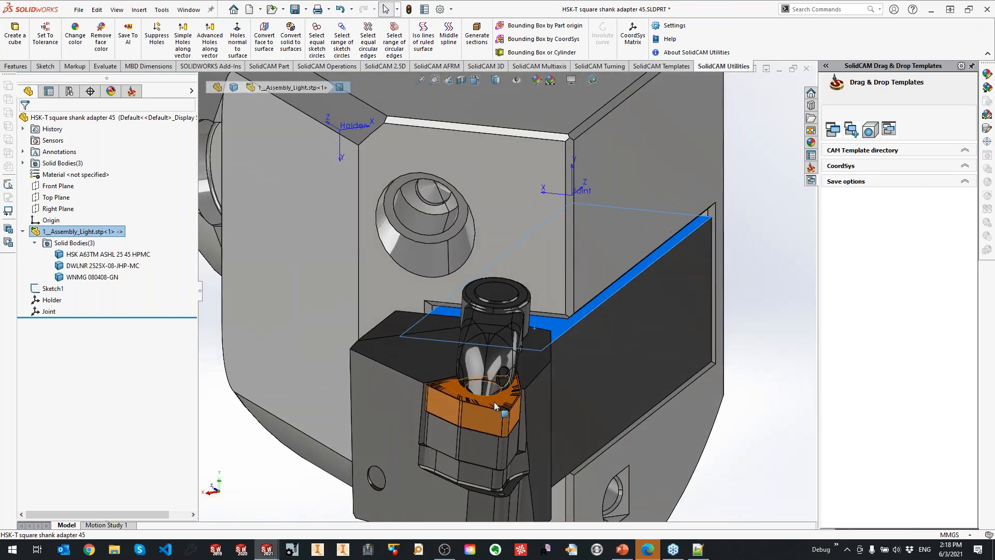
key(Tab)
middle_drag(505, 429, 505, 394)
middle_click(502, 389)
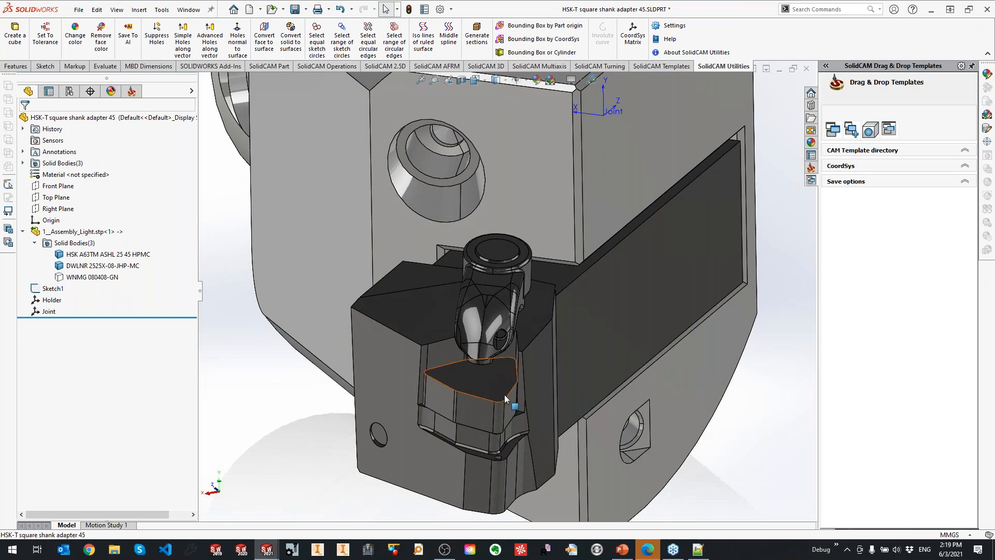
Create a reference point at the center of the insert seat's upper face
click(482, 379)
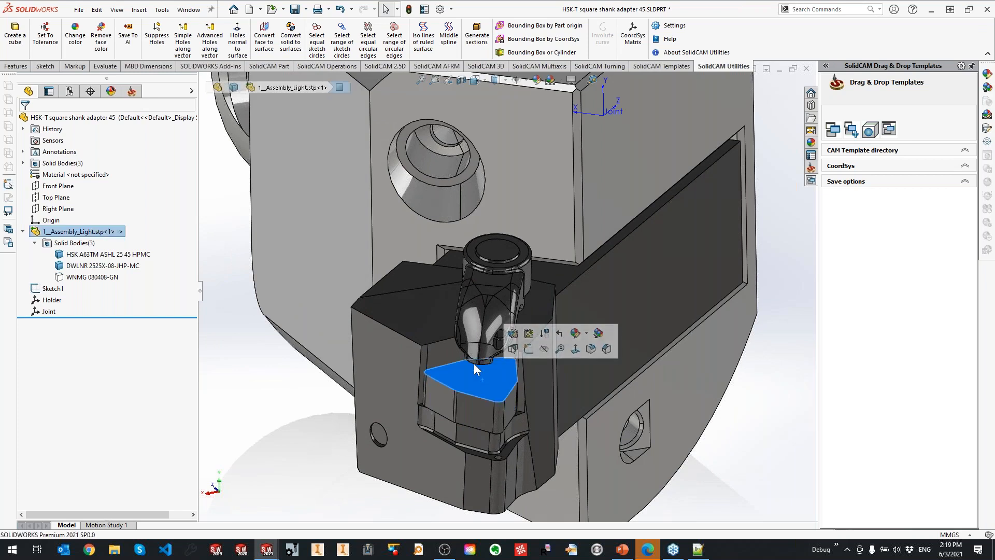
click(139, 9)
mouse_move(173, 144)
click(265, 194)
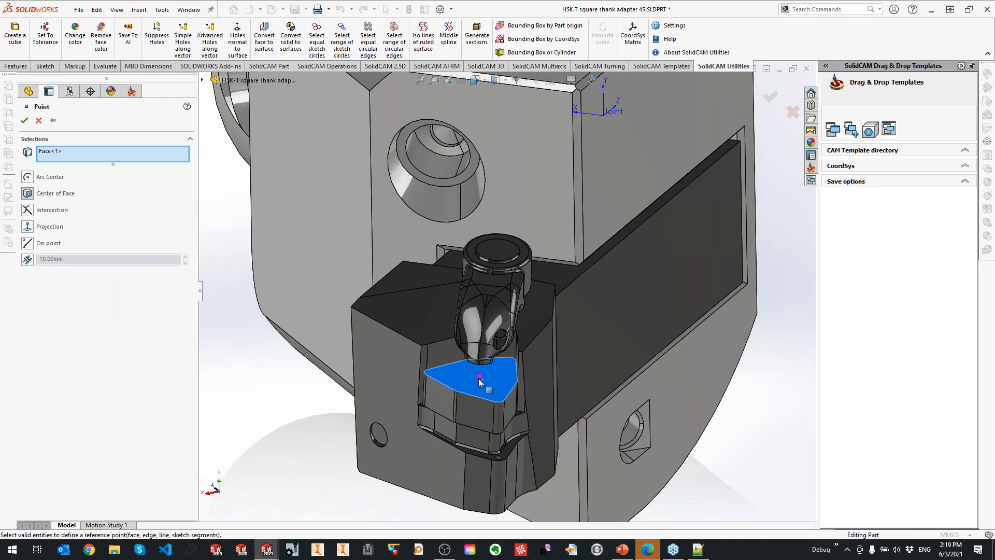
click(24, 121)
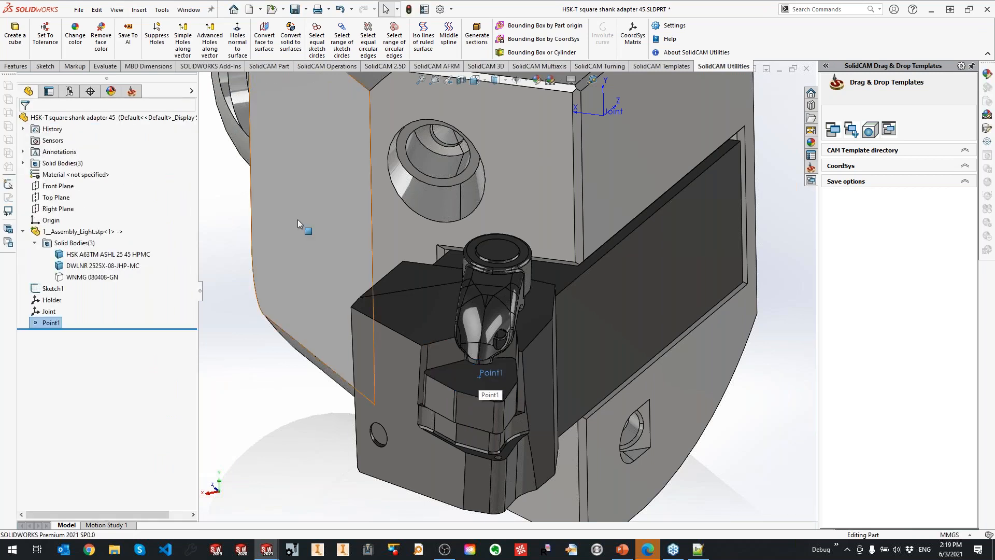
Create a coordinate system with its origin at the seat's center point and its Y axis normal to the seat face
click(139, 10)
mouse_move(173, 144)
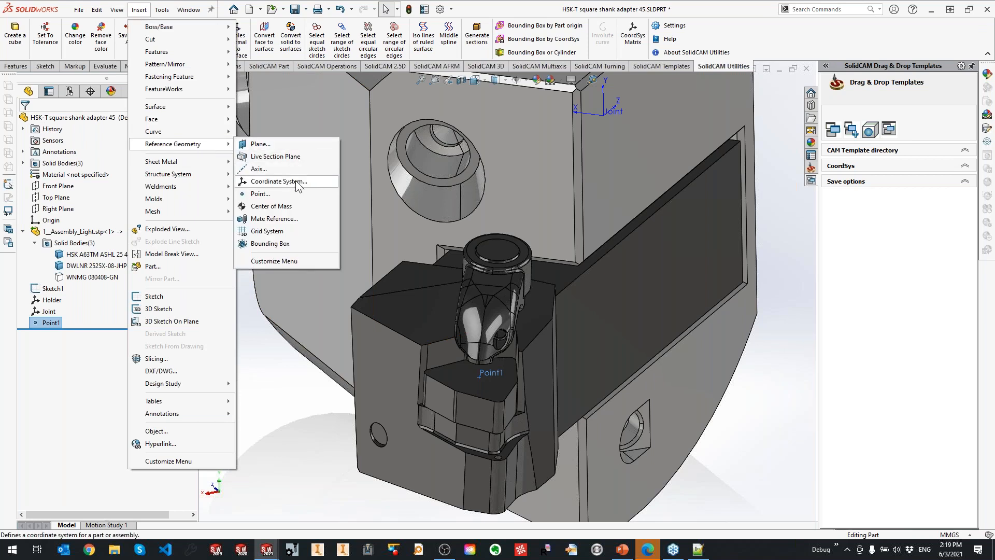
click(279, 181)
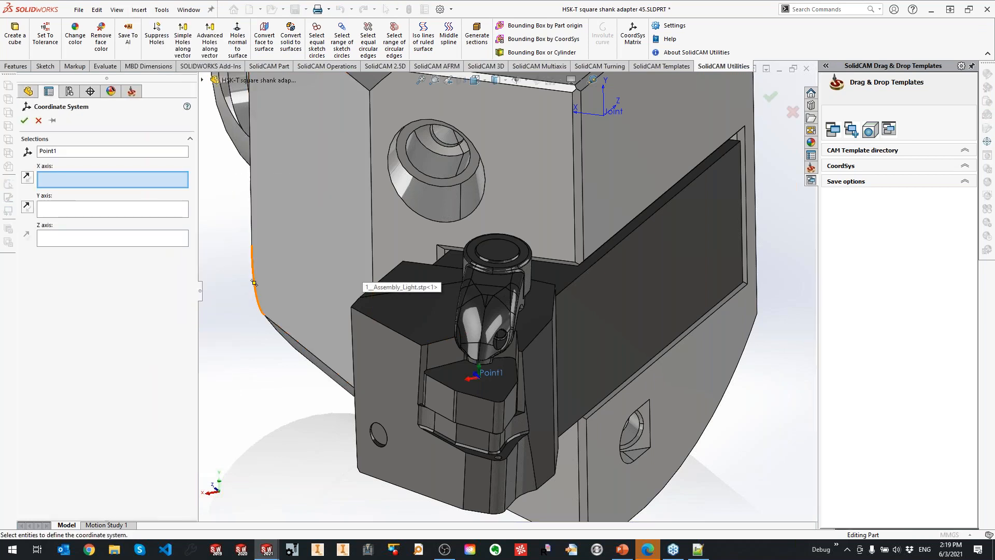
click(59, 210)
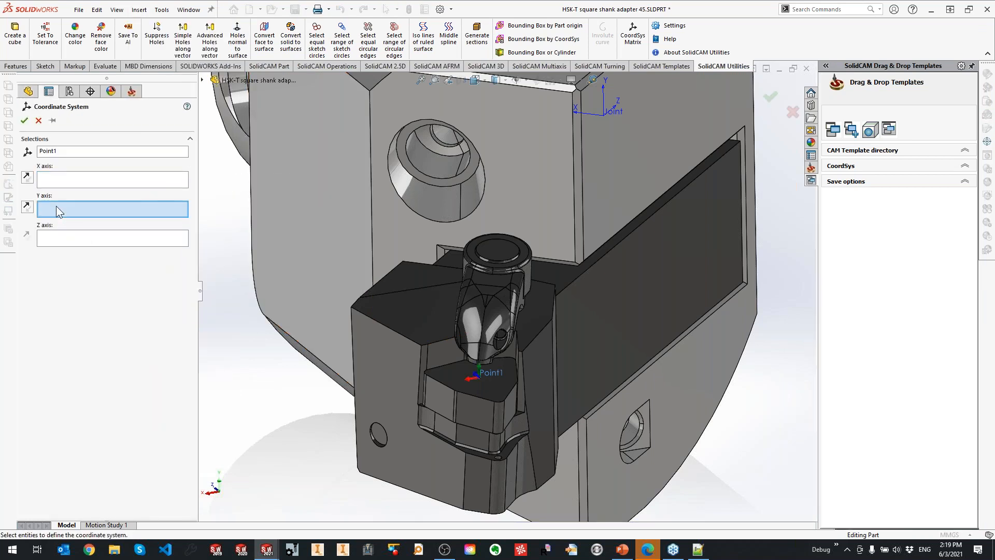
click(58, 239)
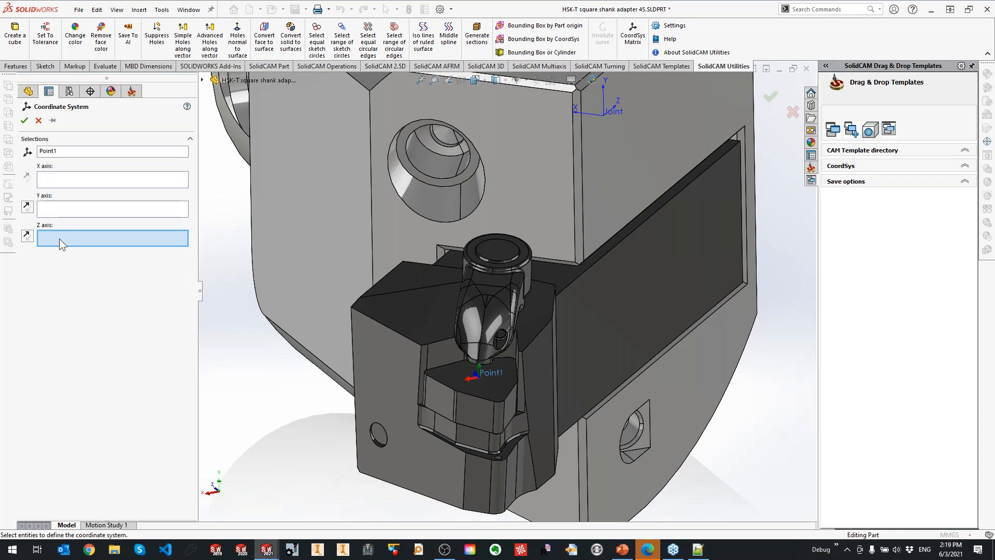
click(52, 211)
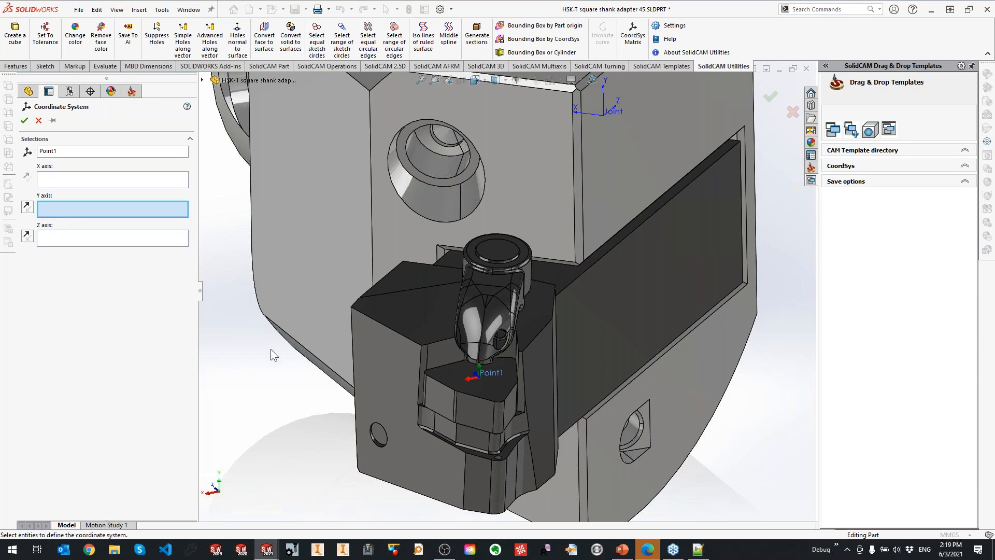
click(438, 373)
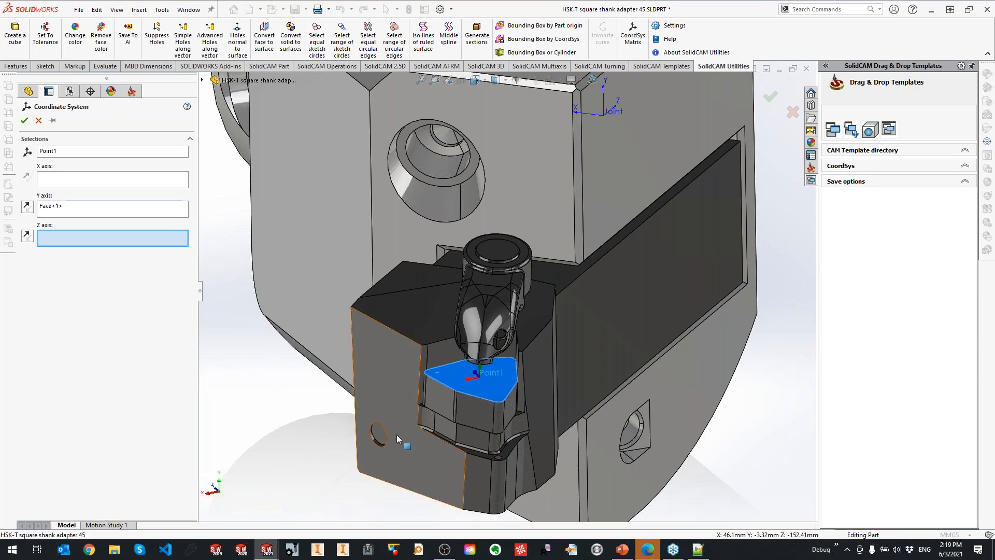
scroll(499, 400, down, 3)
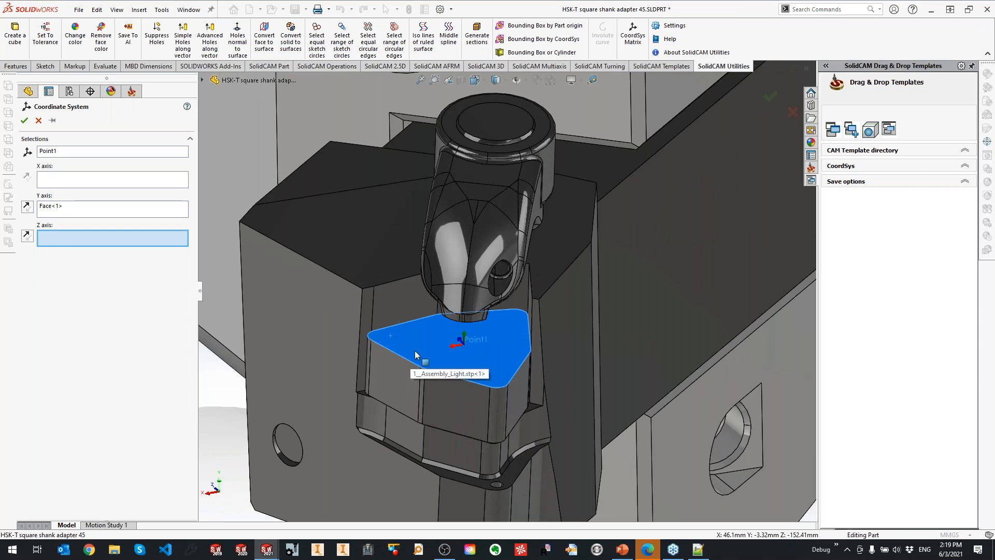
scroll(419, 363, up, 3)
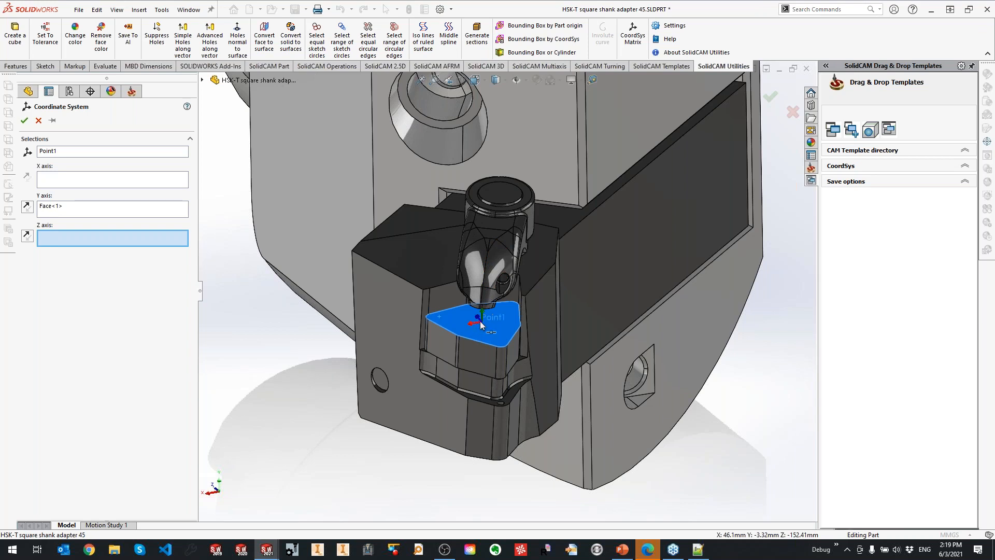
scroll(480, 325, down, 3)
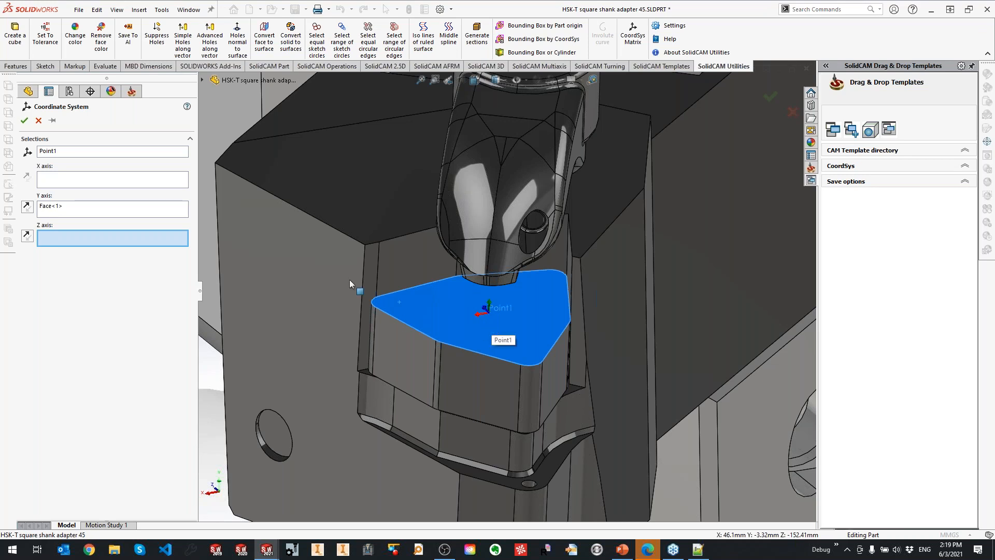
click(24, 120)
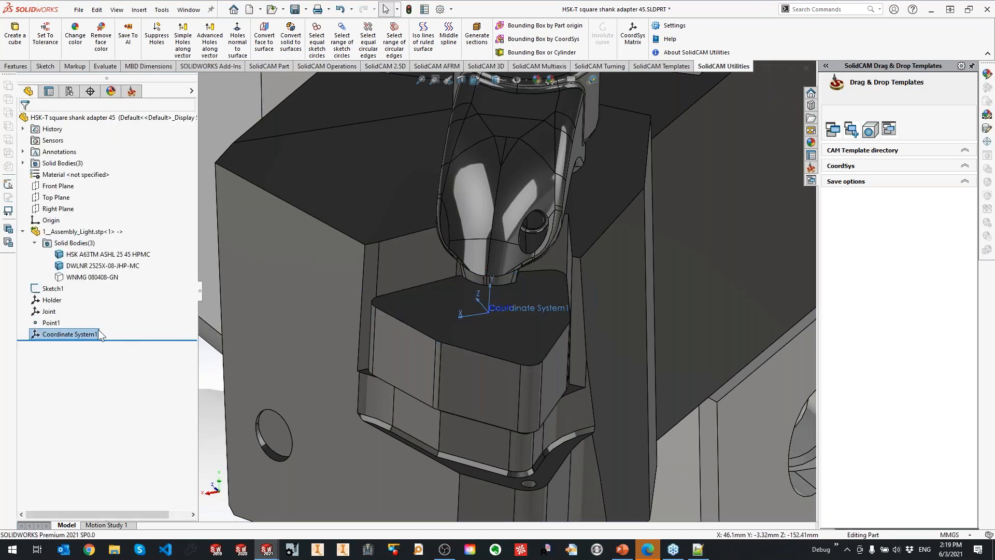
Rename the coordinate system on the insert seat as "Insert Joint cs"
click(66, 334)
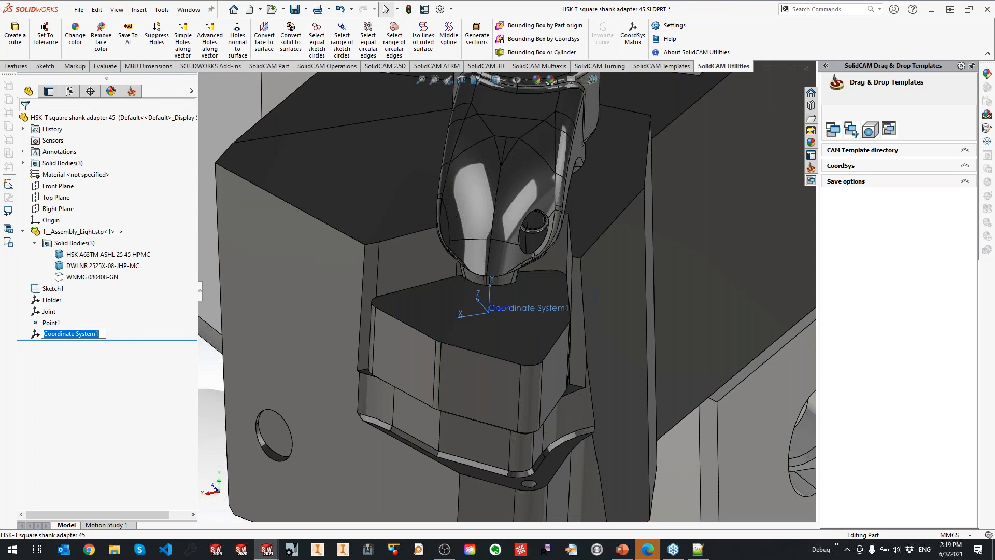
text(Insert Joint)
text(cs)
key(Return)
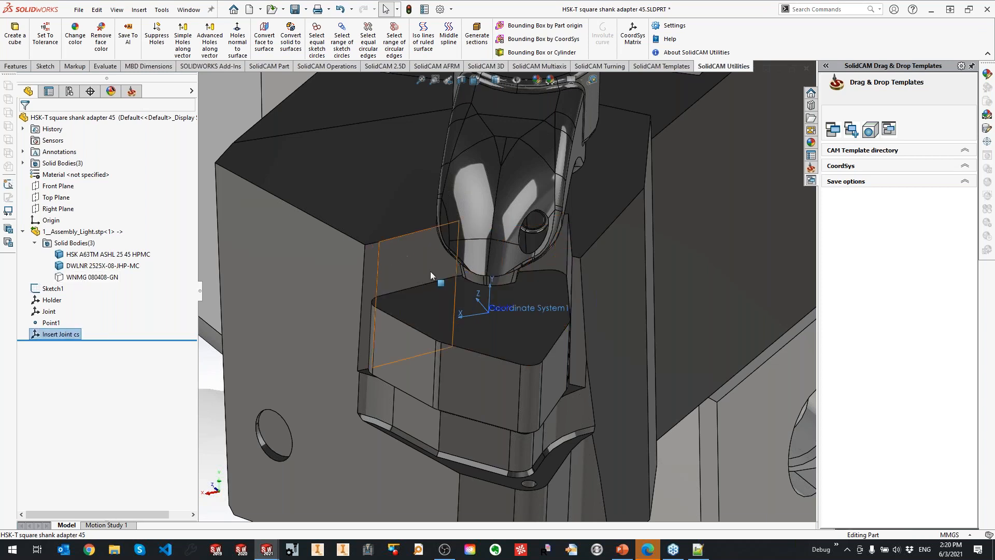
Show the WNMG 080408-GN insert again and hide the adapter and shank bodies, fitting the isolated insert in view
key(shift+Tab)
middle_drag(433, 276, 588, 247)
scroll(551, 291, up, 3)
key(Tab)
key(Tab)
key(f)
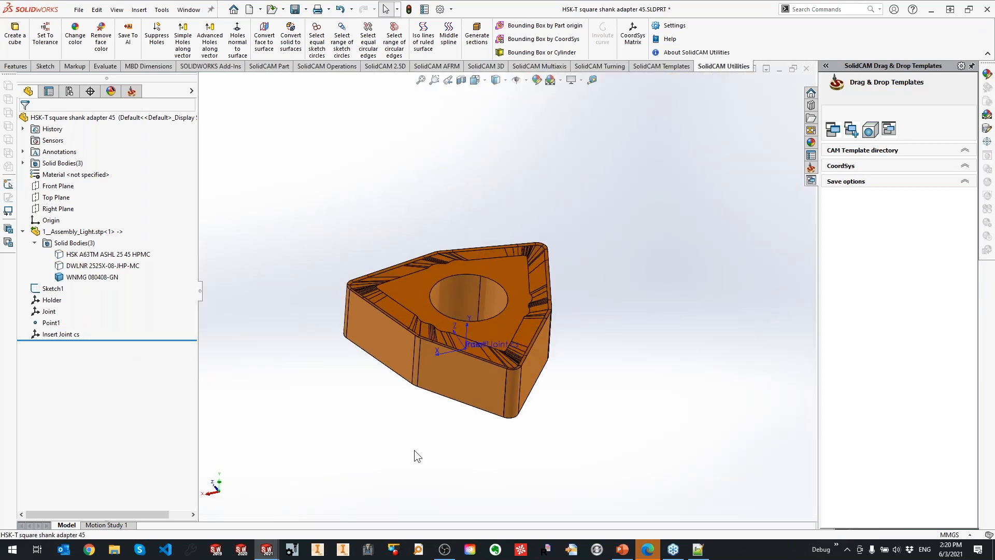
Hide the Insert Joint cs coordinate system
click(64, 334)
click(74, 322)
ctrl+middle_drag(511, 343, 480, 364)
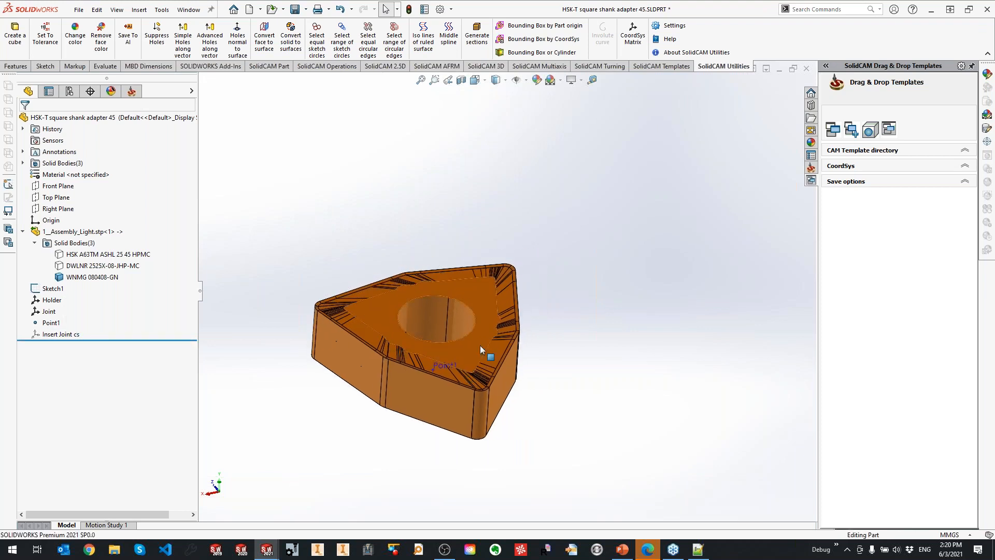
Create a reference point at the arc center of the upper edge of the insert's hole
click(465, 303)
click(139, 9)
mouse_move(180, 150)
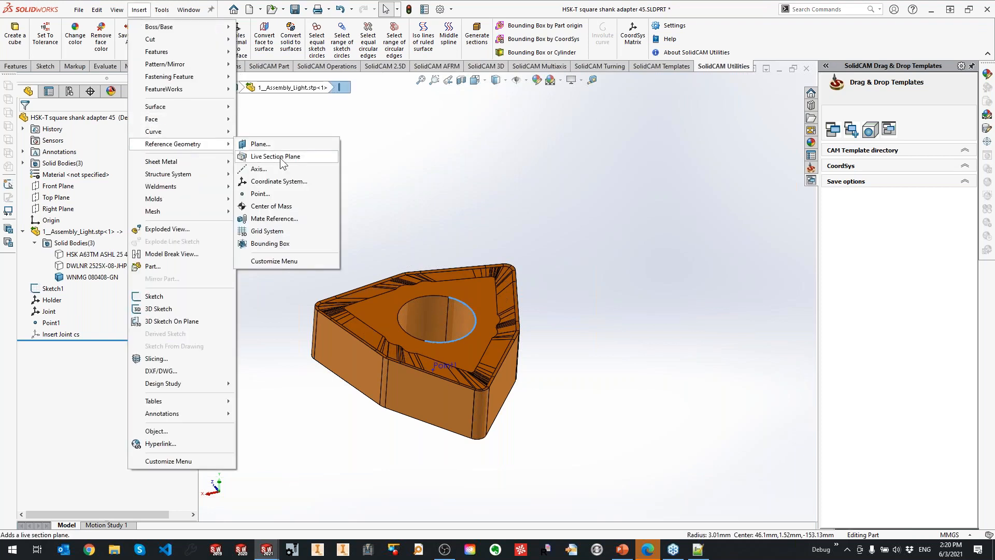
click(270, 190)
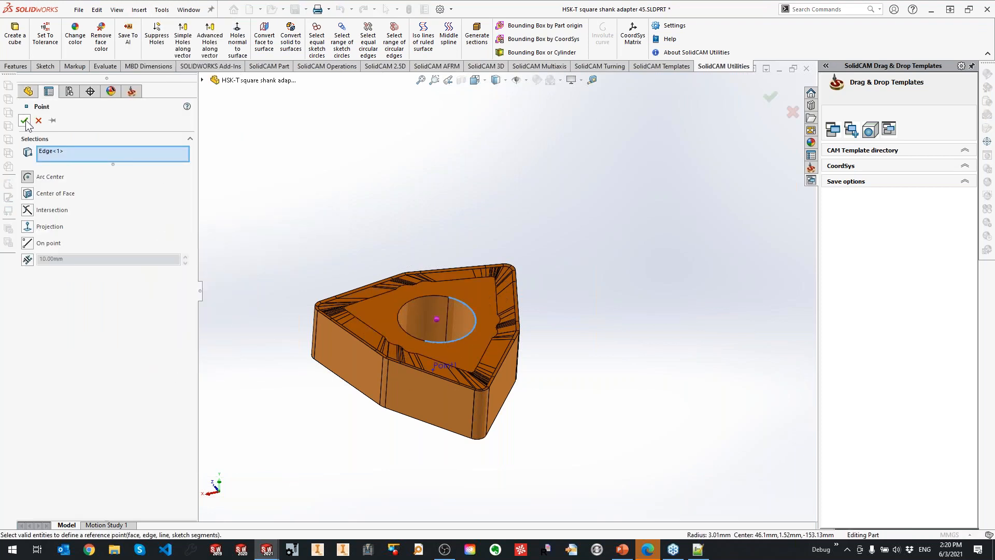
click(25, 120)
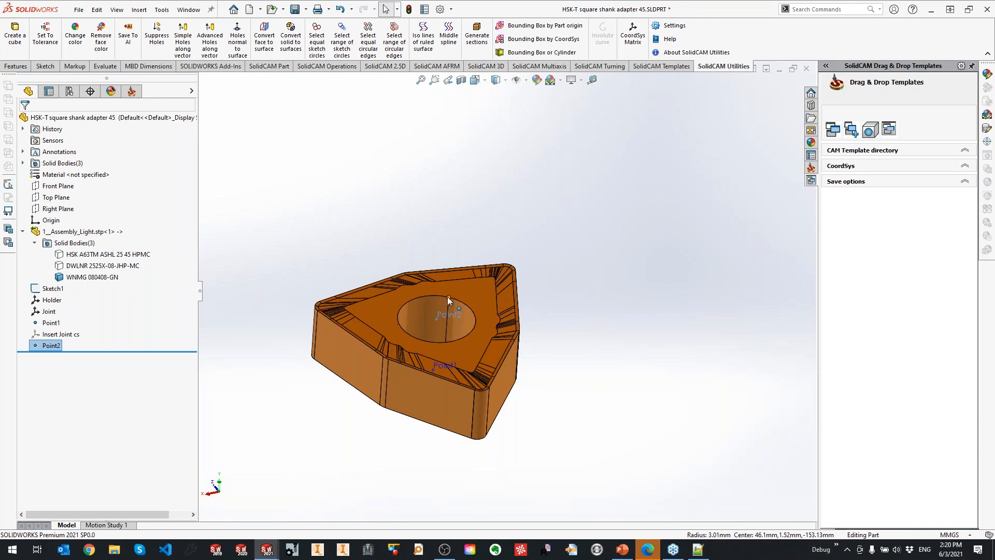
Examine from several angles how Point1 and Point2 lie relative to the insert's lower and upper faces
mouse_move(440, 334)
middle_down()
mouse_move(463, 409)
mouse_move(457, 342)
middle_up()
scroll(437, 232, up, 5)
key(f)
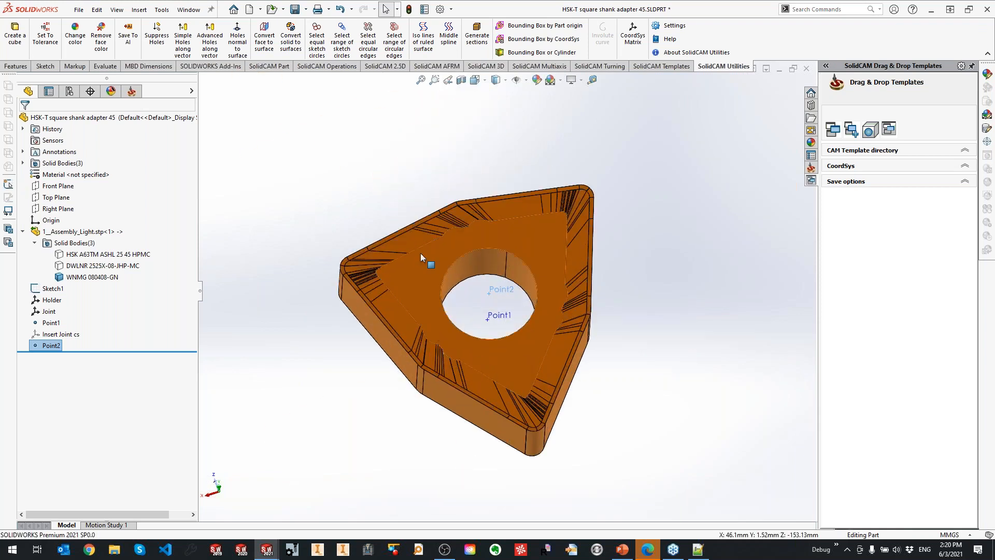
middle_drag(482, 342, 472, 249)
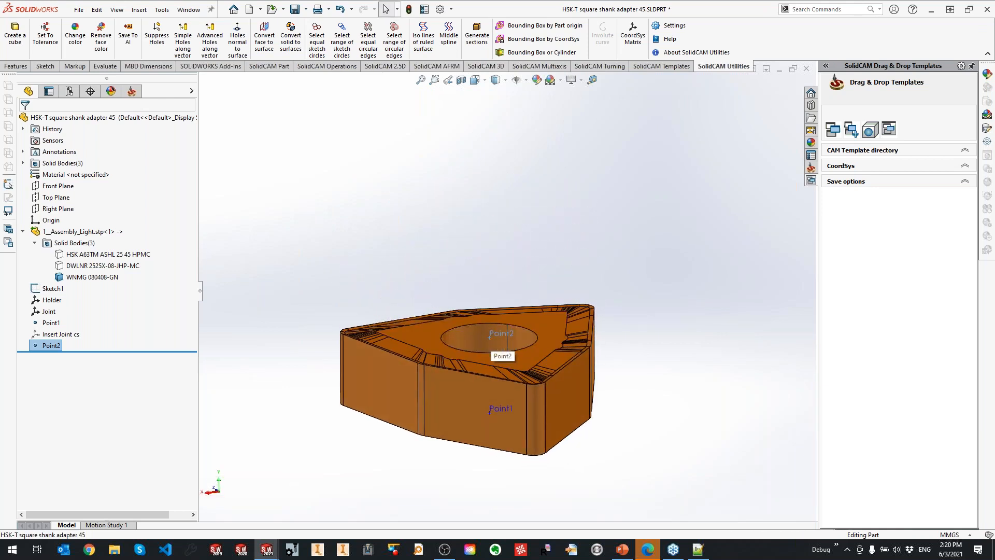
middle_drag(490, 337, 497, 314)
scroll(496, 314, up, 3)
ctrl+middle_drag(476, 104, 496, 313)
scroll(518, 259, down, 3)
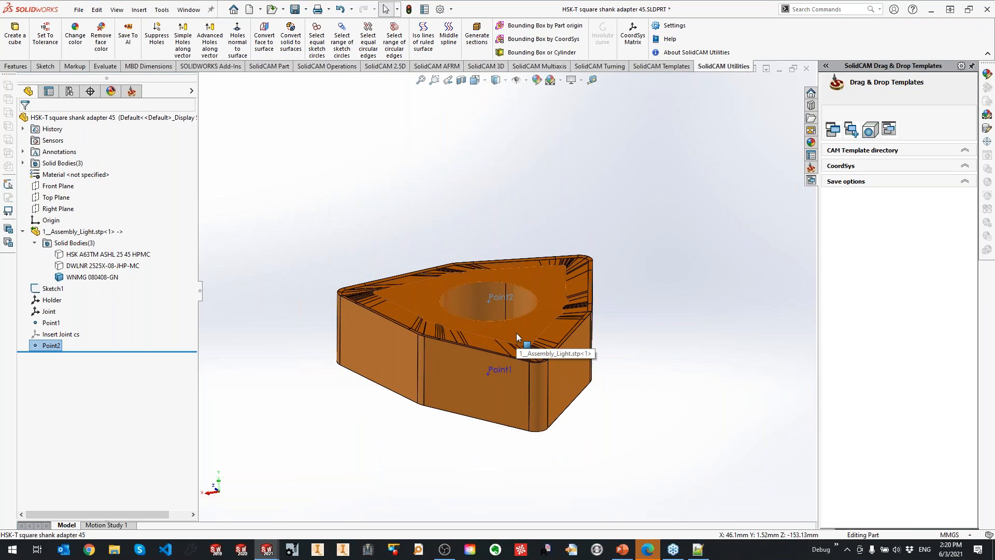
middle_drag(517, 332, 508, 358)
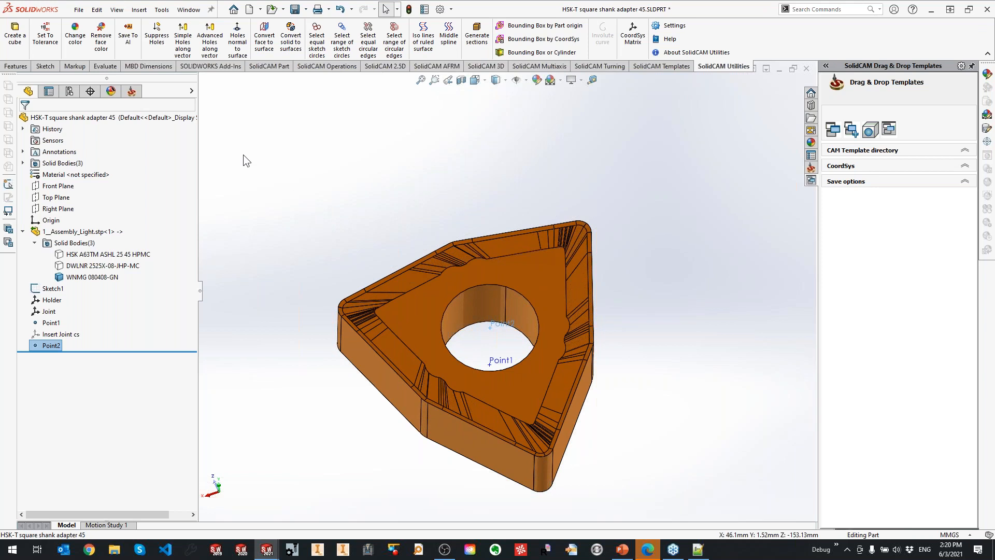
Create a coordinate system at Point2 with its Z axis normal to the insert's top face
click(139, 9)
mouse_move(189, 146)
click(308, 174)
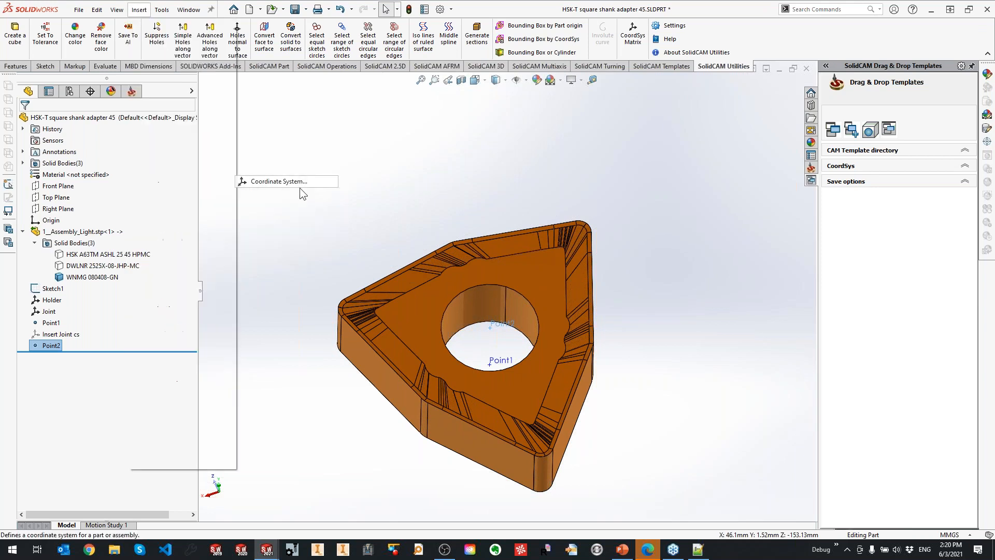
middle_drag(440, 262, 441, 250)
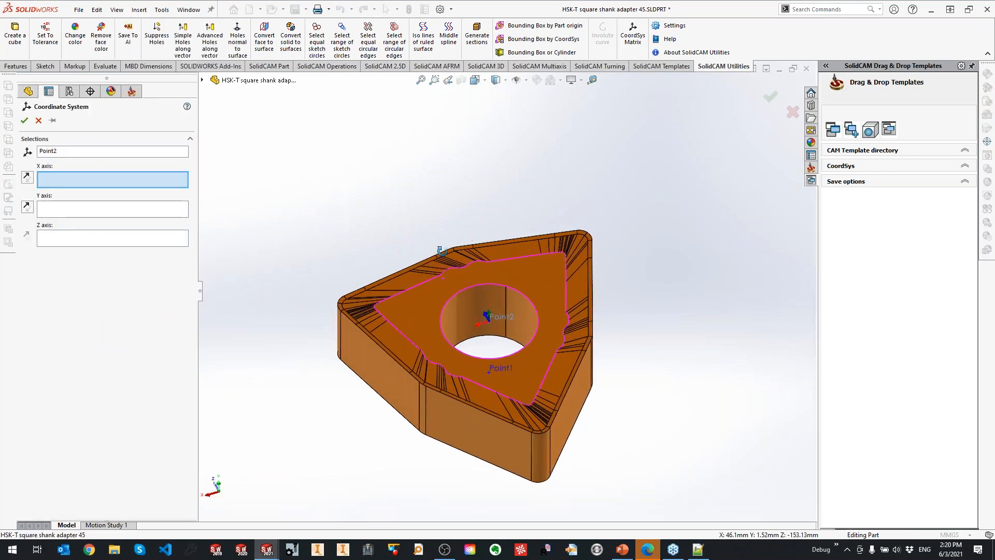
click(95, 238)
click(530, 277)
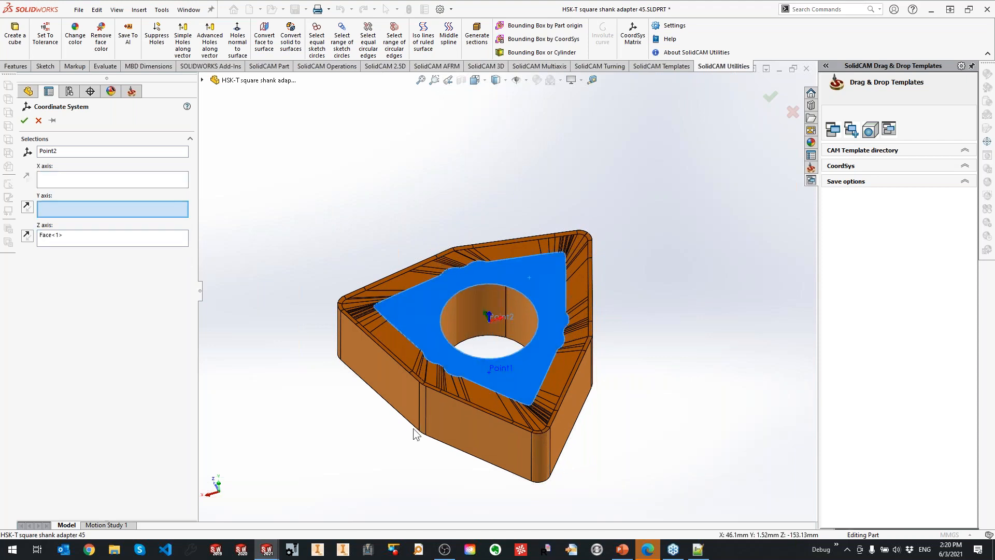
middle_drag(521, 293, 521, 311)
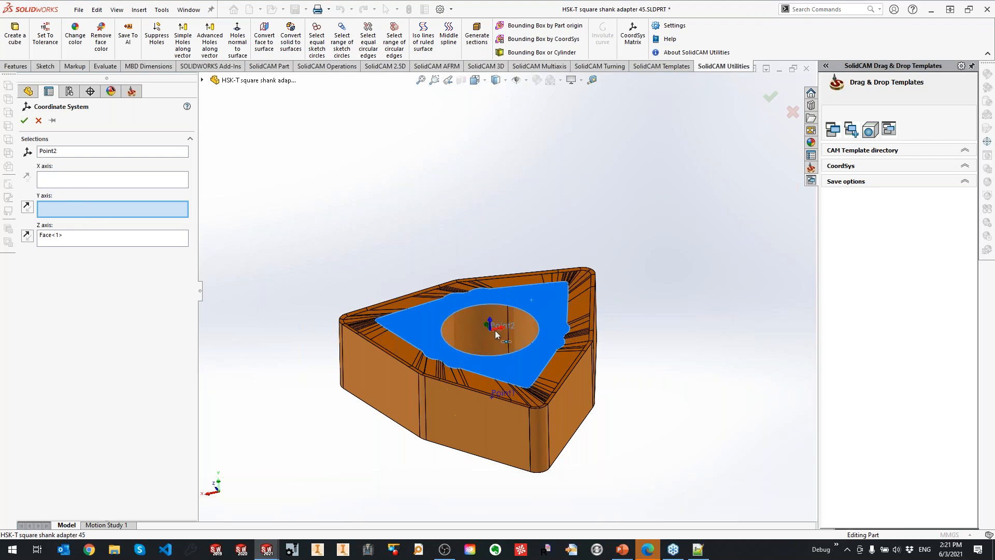
click(24, 121)
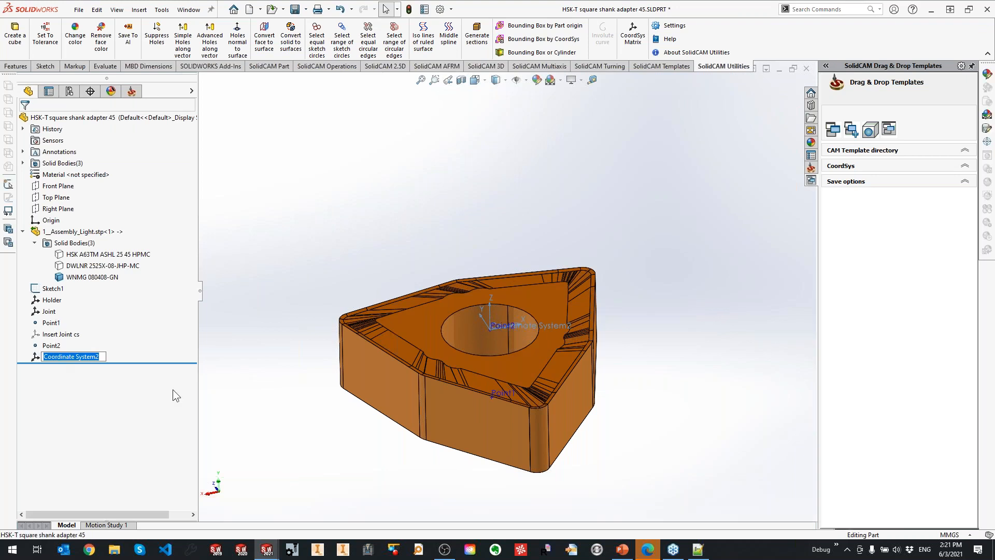
Name the coordinate system at the top of the insert "Insert CS"
text(Insert)
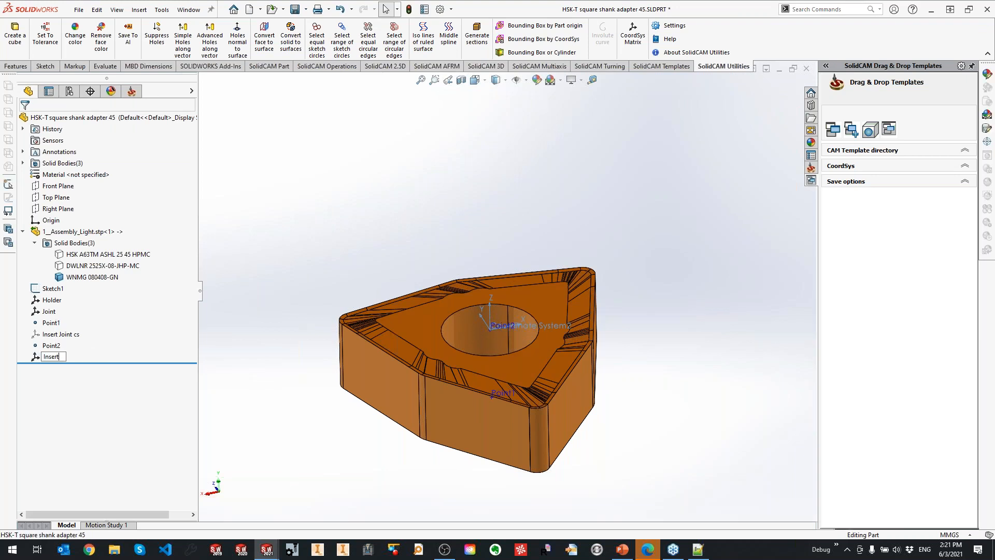
text( CS)
key(Return)
click(321, 255)
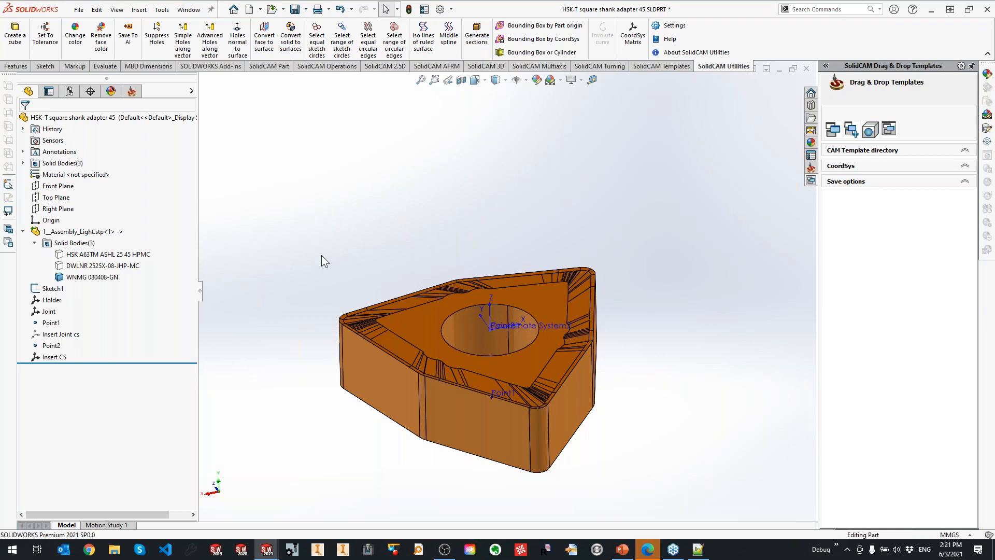
Redisplay the hidden bodies, then hide the DWLNR shank and the insert, leaving only the HSK A63TM adapter displayed
key(shift+Tab)
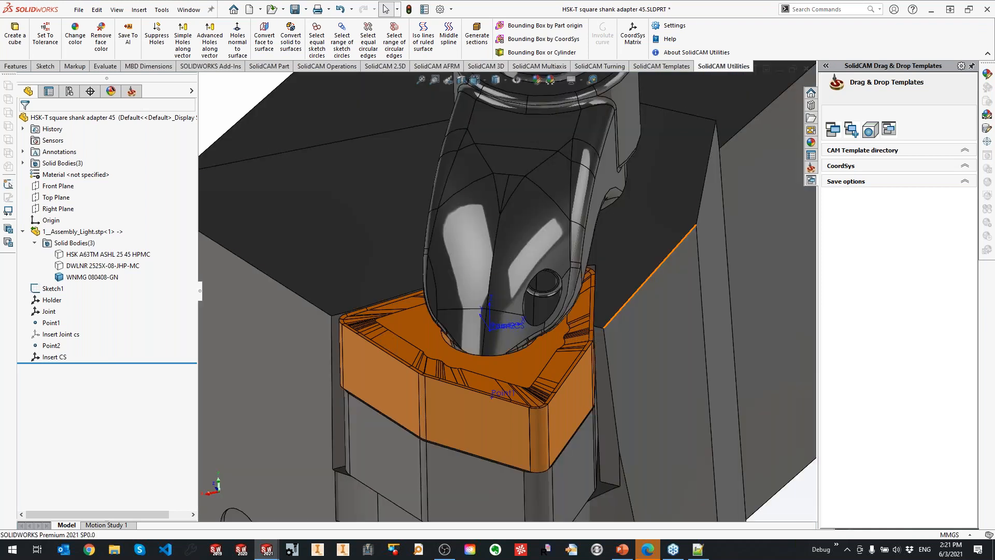
scroll(645, 322, up, 10)
key(shift+Tab)
middle_drag(501, 315, 507, 420)
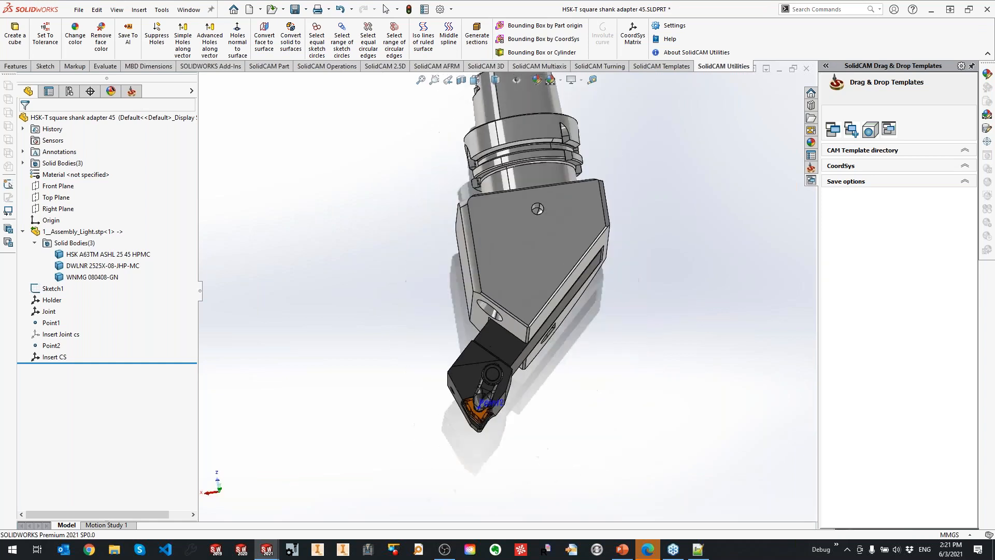
scroll(507, 420, up, 2)
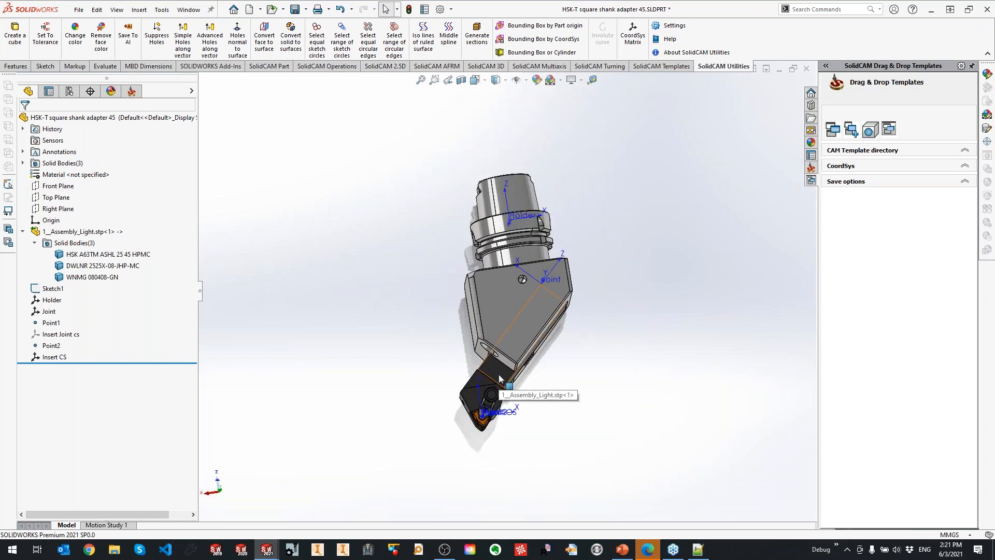
key(Tab)
key(Tab)
middle_drag(474, 422, 525, 355)
click(78, 9)
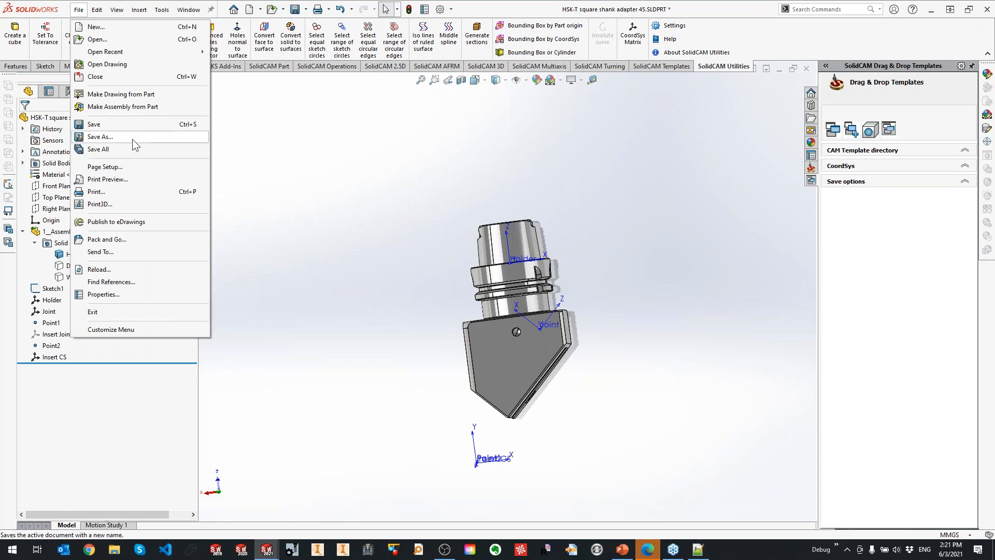
click(100, 137)
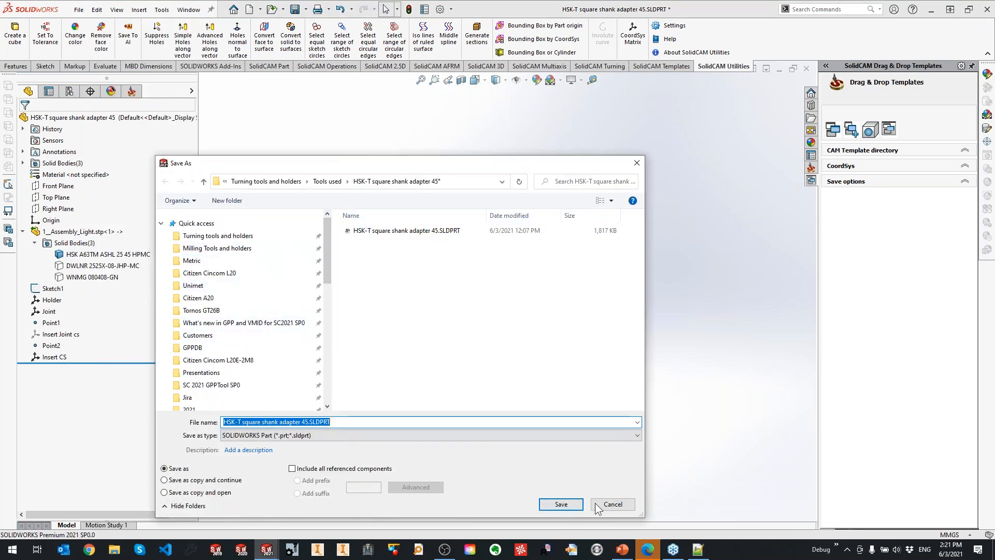
click(613, 505)
Copy the HSK adapter body's name for use as the export file name
click(109, 254)
click(109, 254)
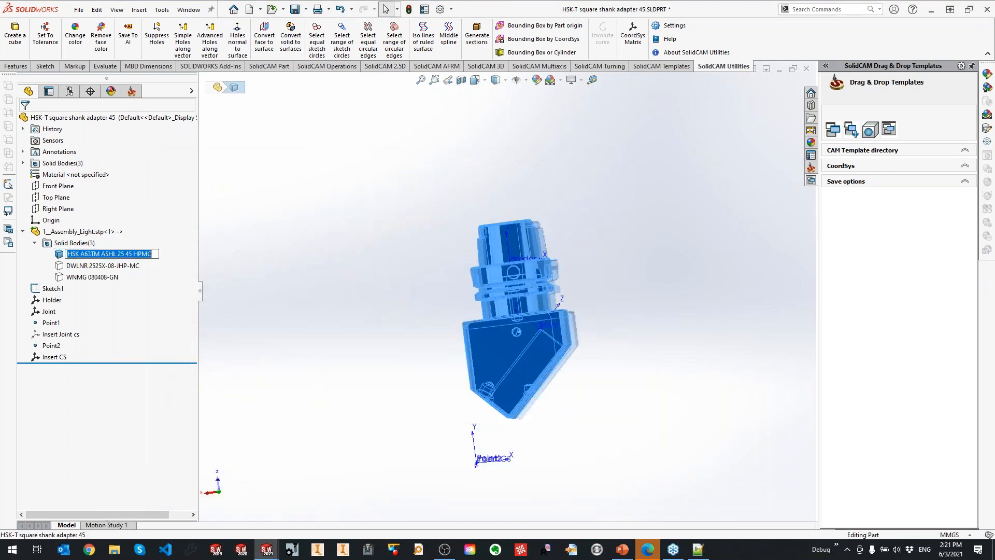
click(299, 264)
Start saving the adapter under a new name in Metric > Webinar and create and open a folder named Turning there
click(78, 9)
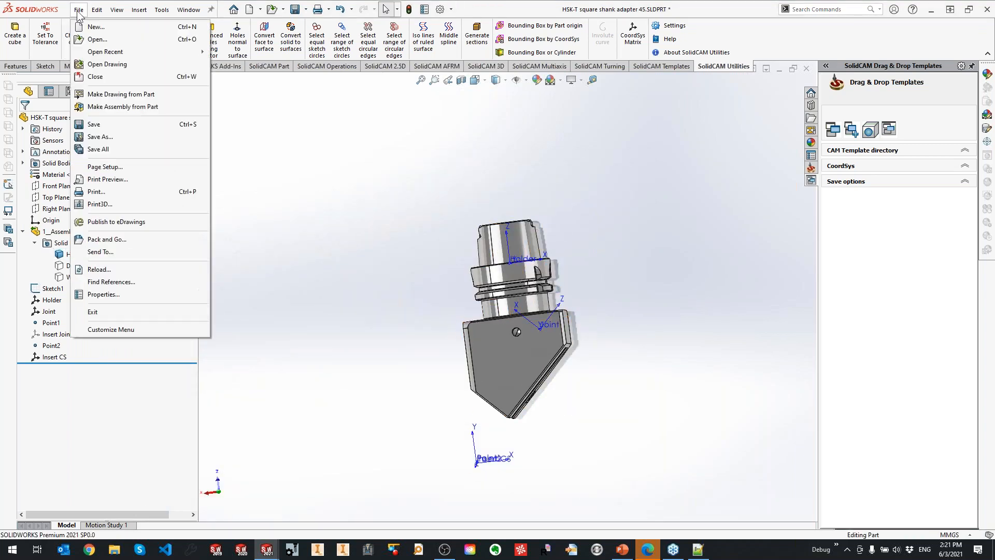
click(100, 137)
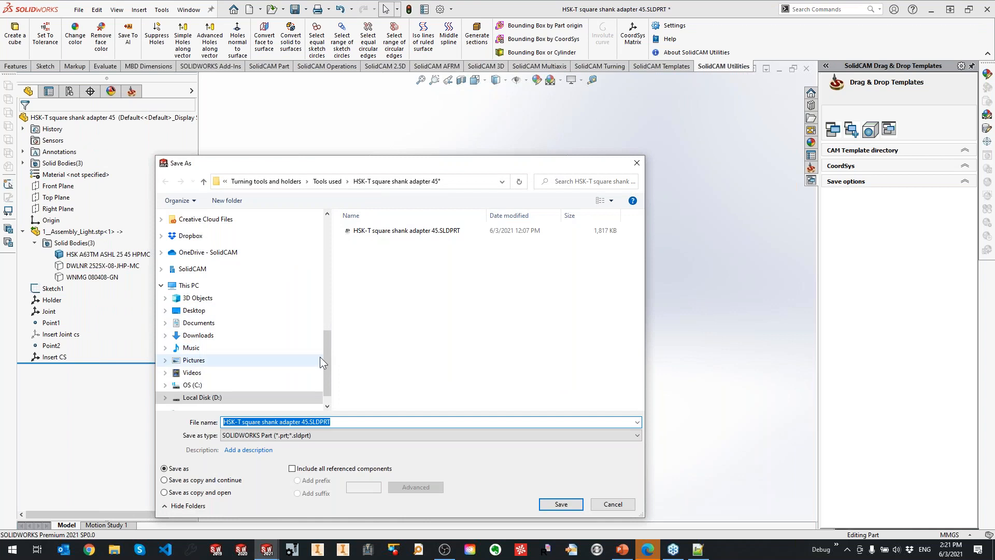
click(244, 261)
scroll(441, 313, down, 5)
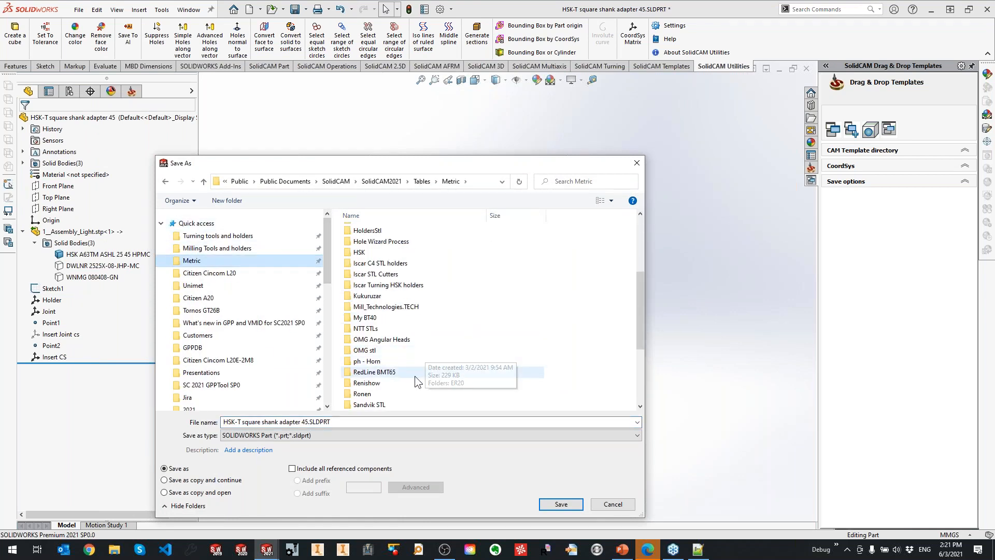
double_click(391, 381)
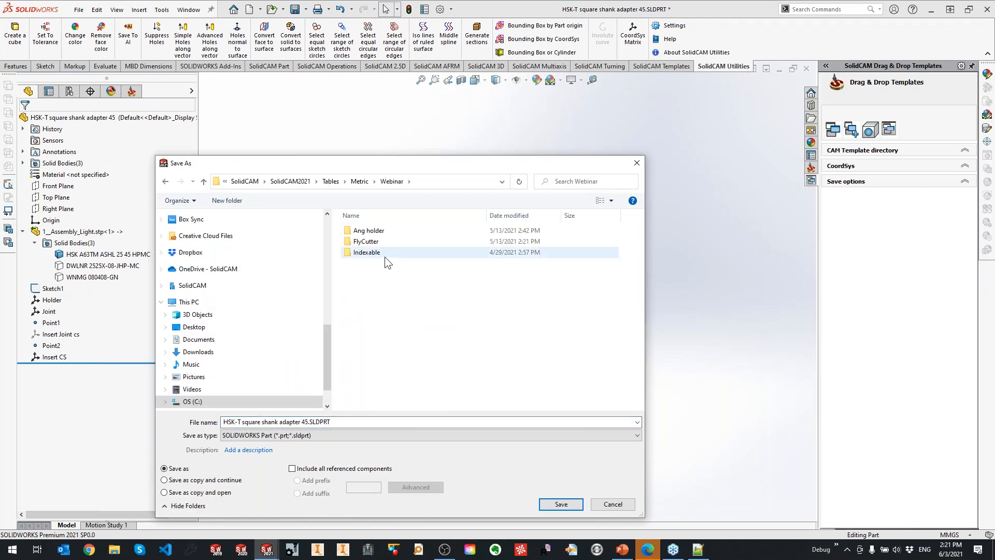
click(226, 200)
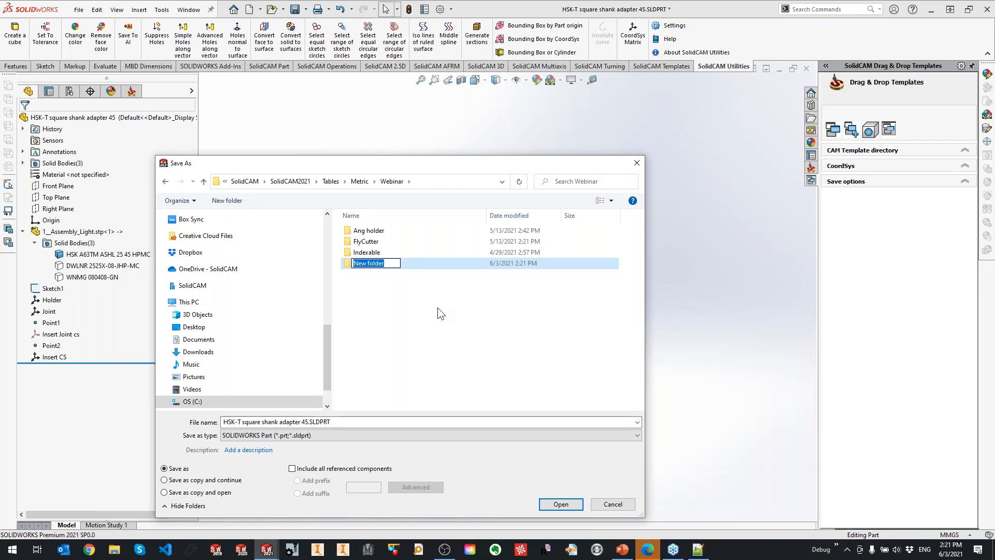
text(Turning)
key(Return)
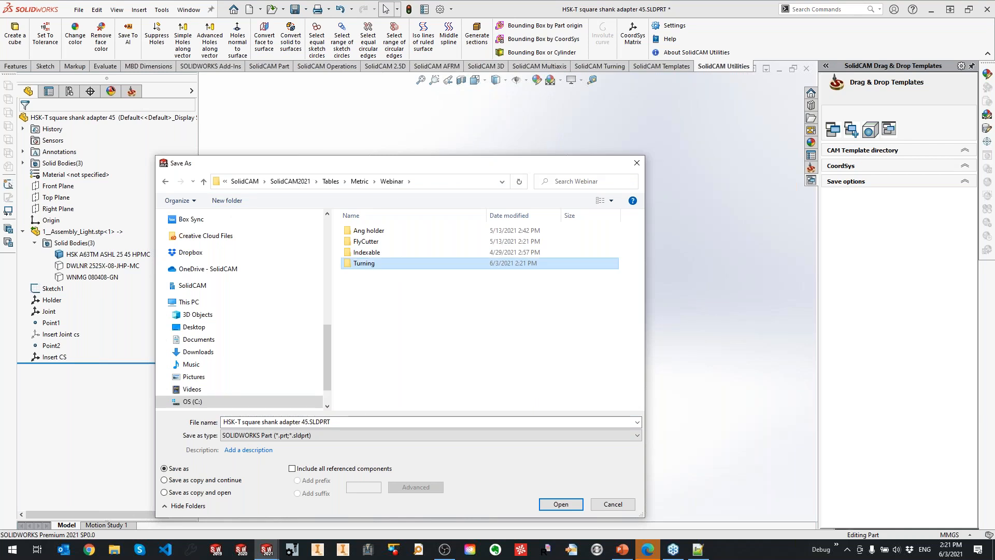
double_click(372, 263)
Create a folder named HSK-T inside the Turning folder and open it as the save location
click(226, 200)
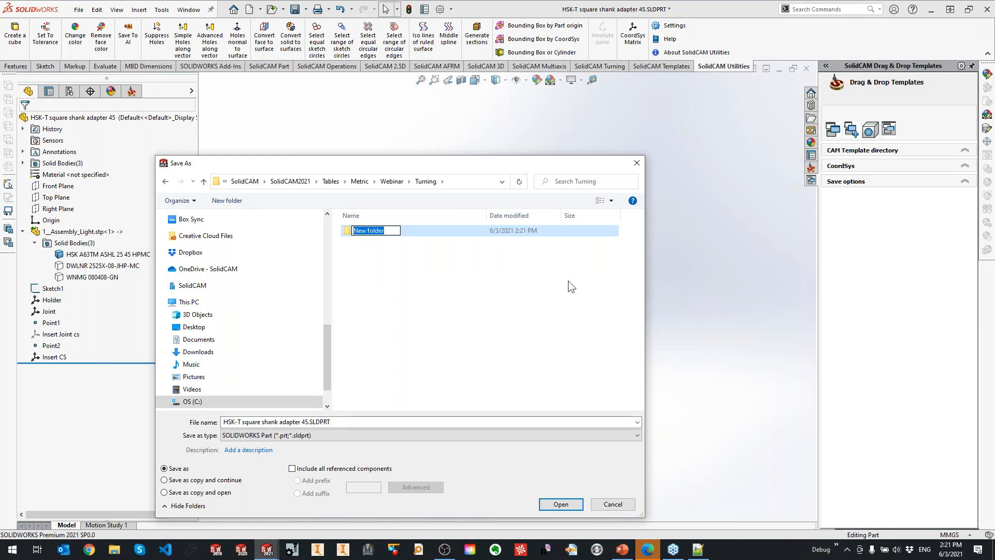
text(HSK-T)
key(Return)
key(Return)
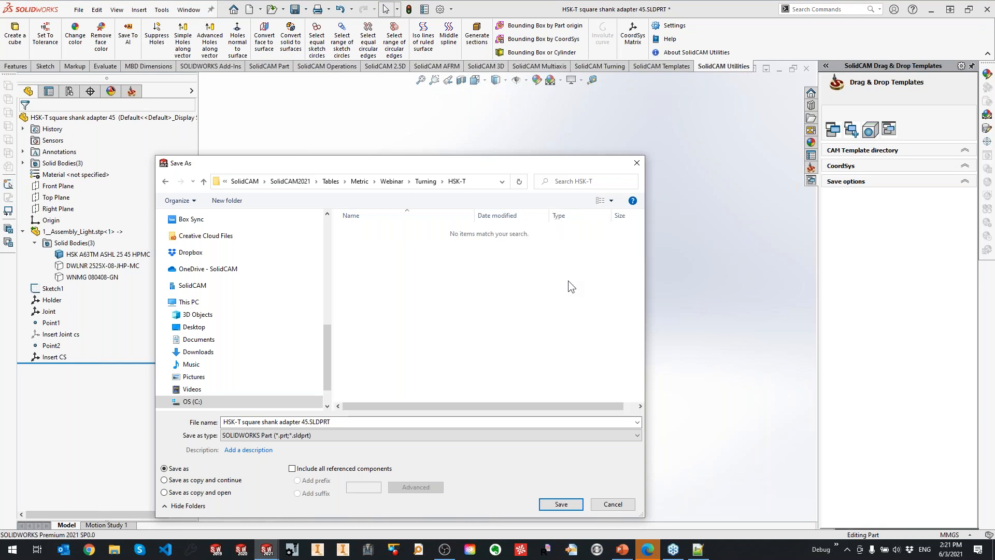
Export the adapter as HSK A63TM ASHL 25 45 HPMC.STL with coarse resolution and Holder as the output coordinate system
click(299, 435)
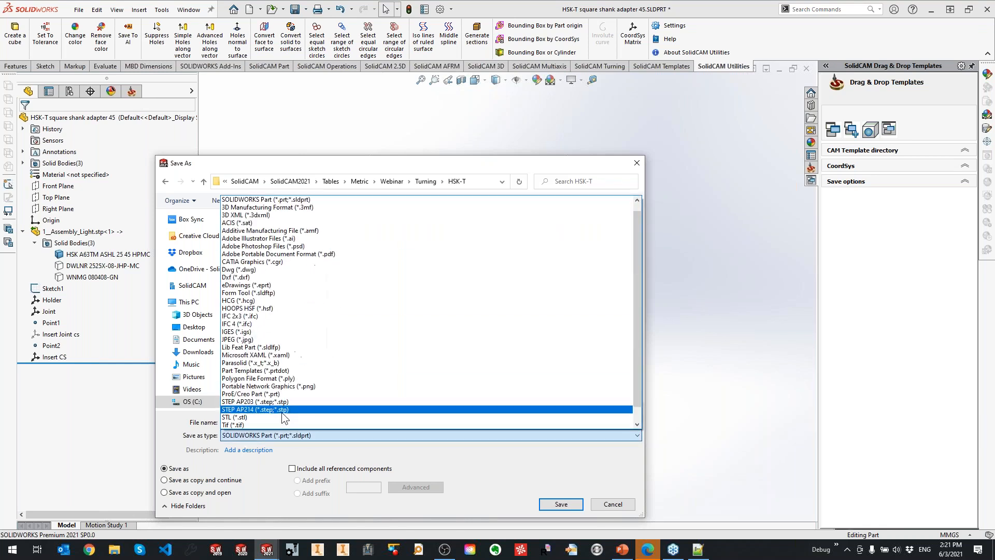
click(280, 418)
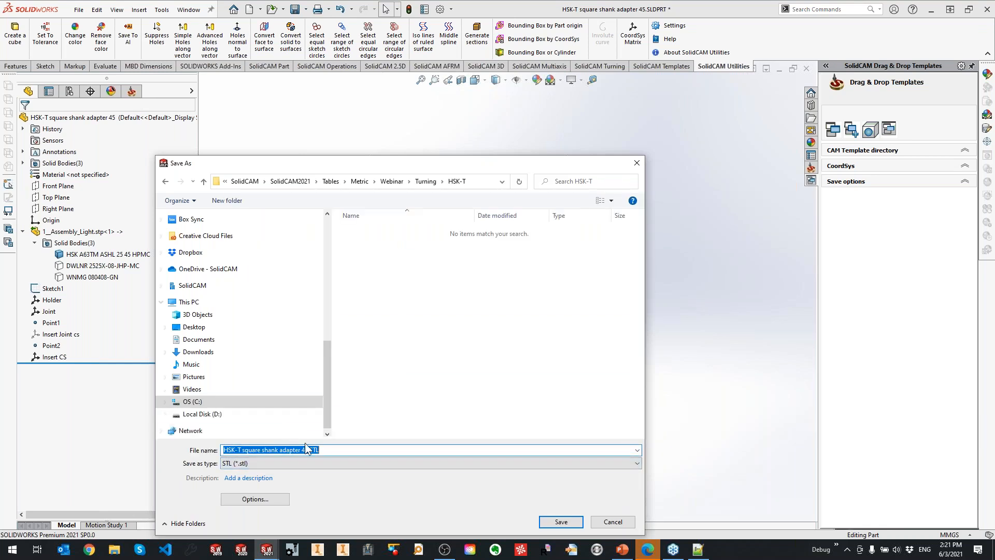
click(277, 501)
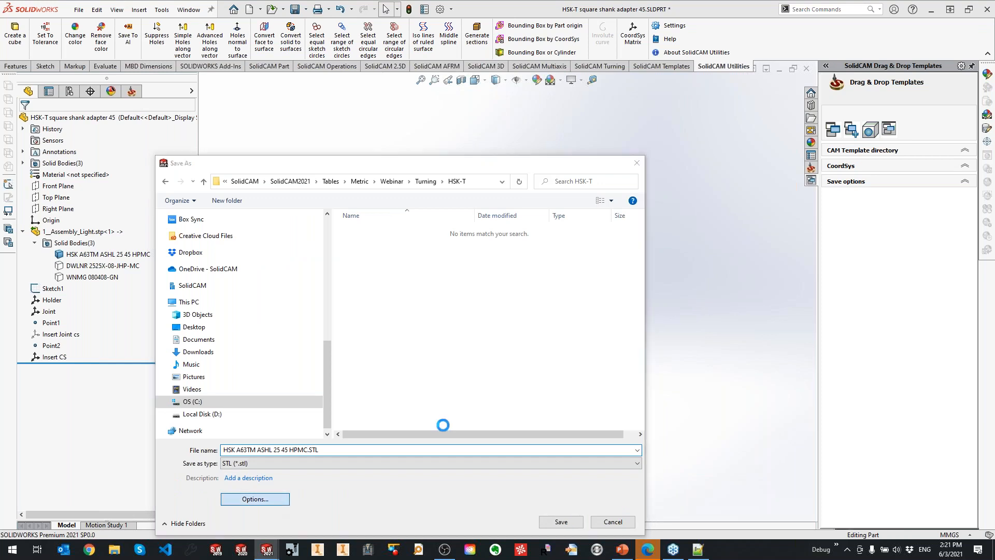
click(651, 380)
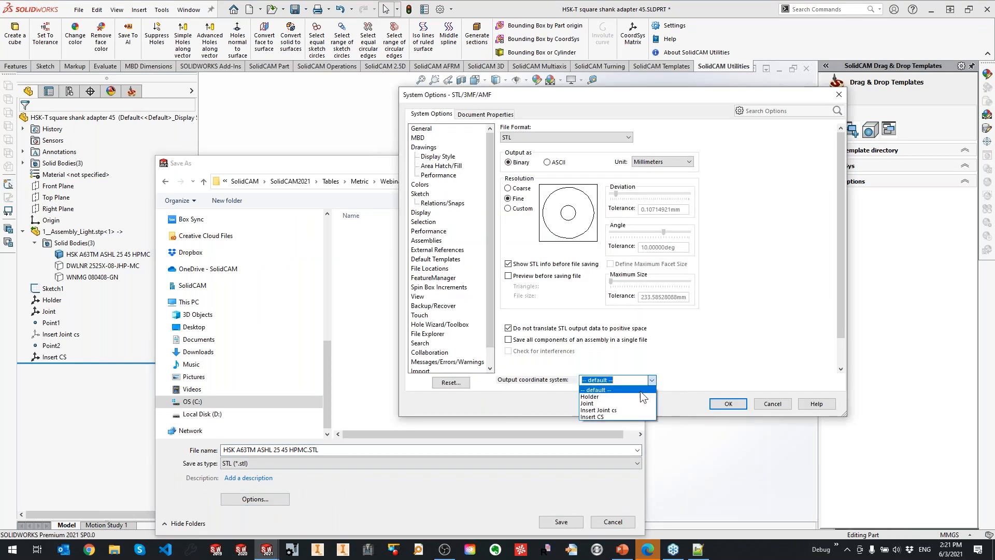
click(626, 397)
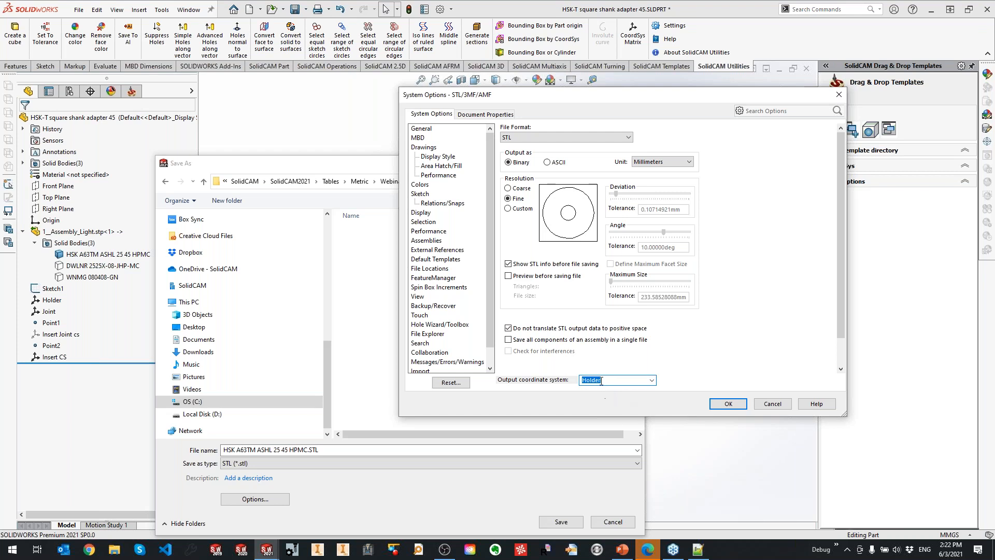
click(509, 189)
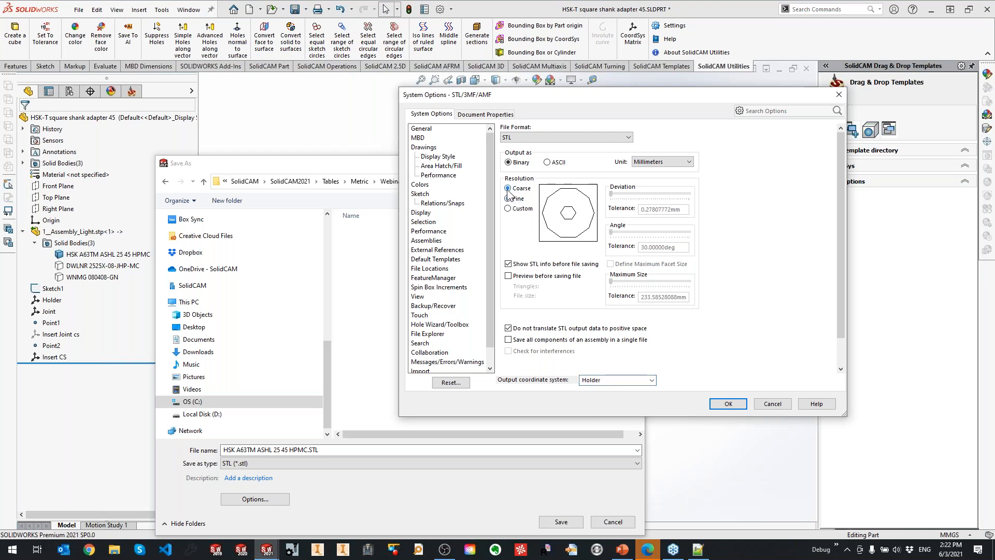
click(723, 407)
click(561, 521)
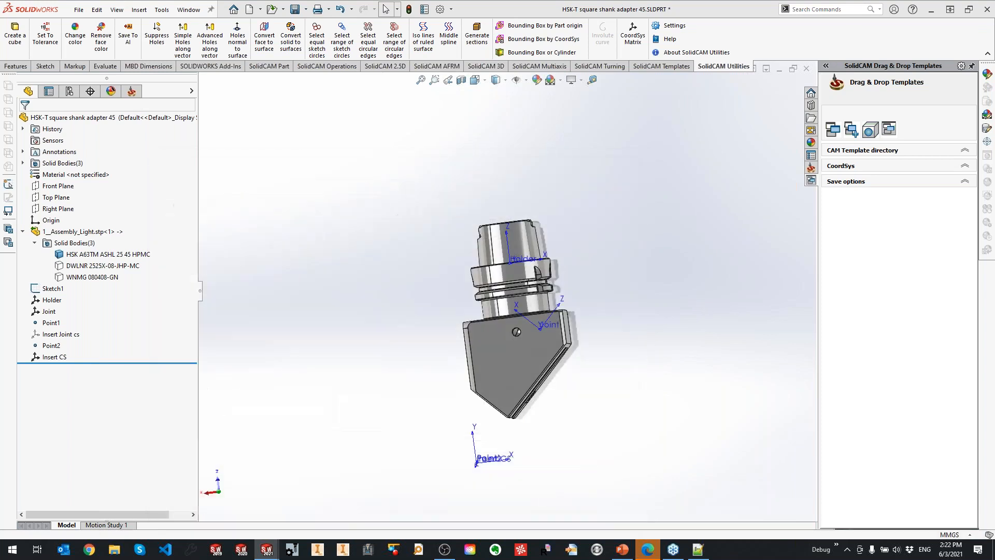
click(522, 295)
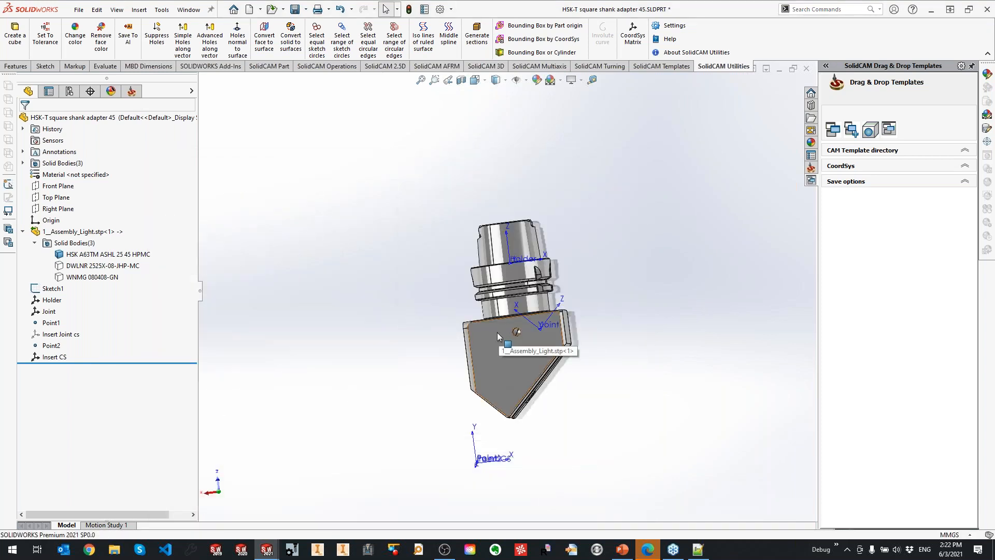
Hide the HSK adapter body and display only the DWLNR 2525X-08-JHP-MC shank
key(Tab)
key(shift+Tab)
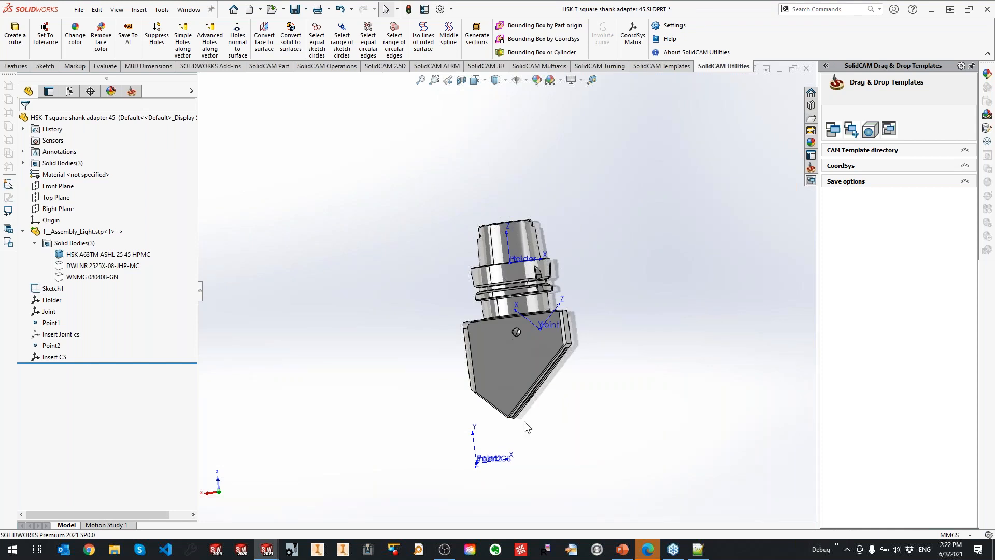
key(shift+Tab)
key(Tab)
middle_drag(428, 369, 524, 404)
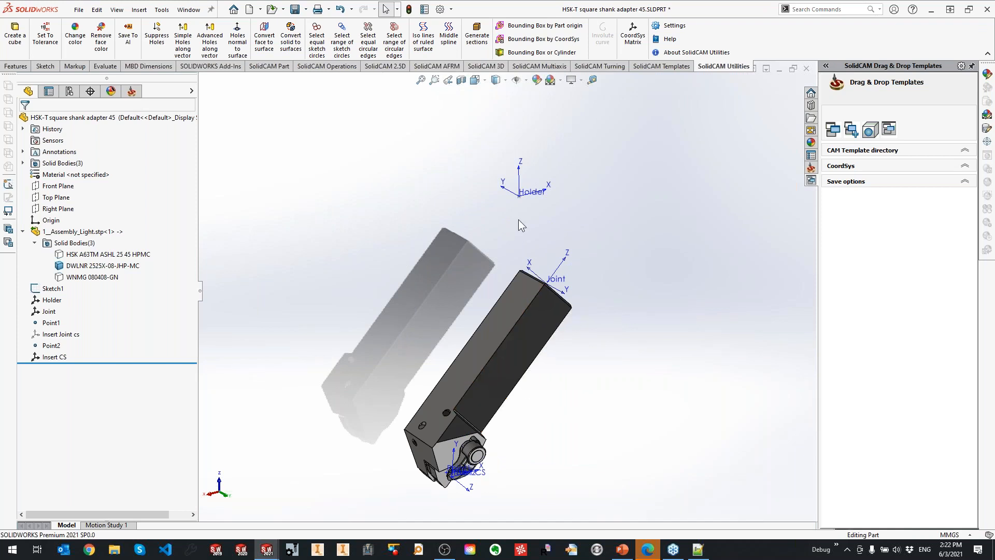
Hide the shank, redisplay the adapter, shank and insert together, and hide the adapter again
key(Tab)
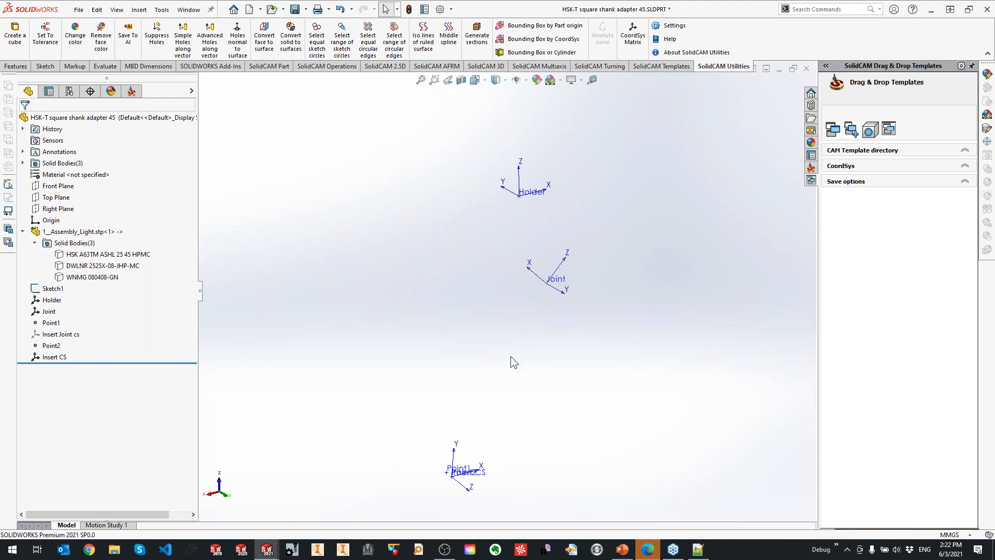
key(shift+Tab)
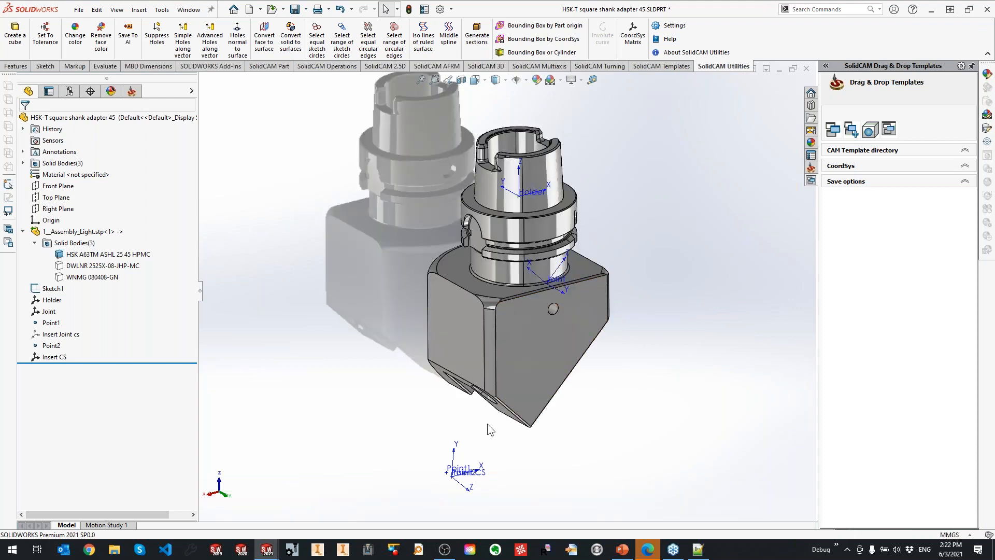
key(shift+Tab)
key(shift+Tab)
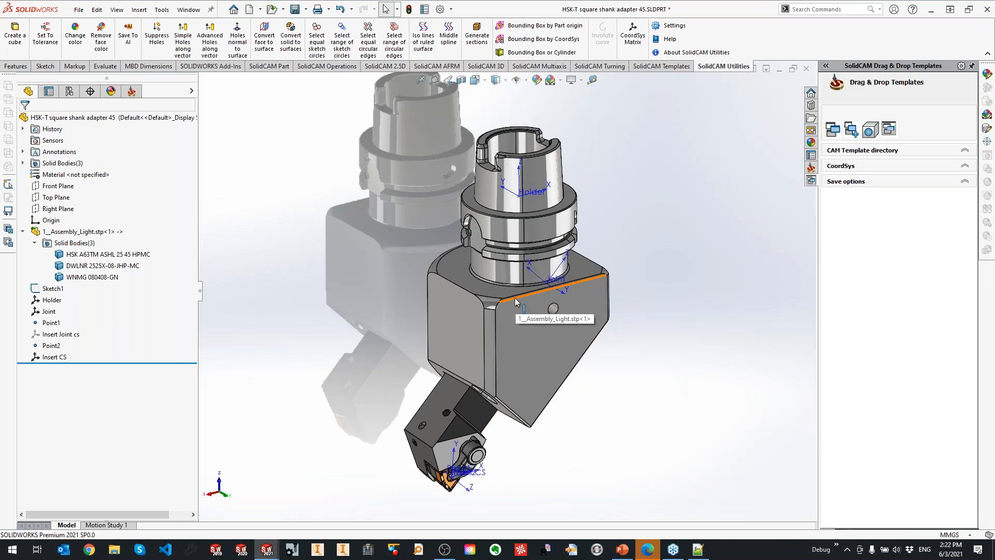
key(Tab)
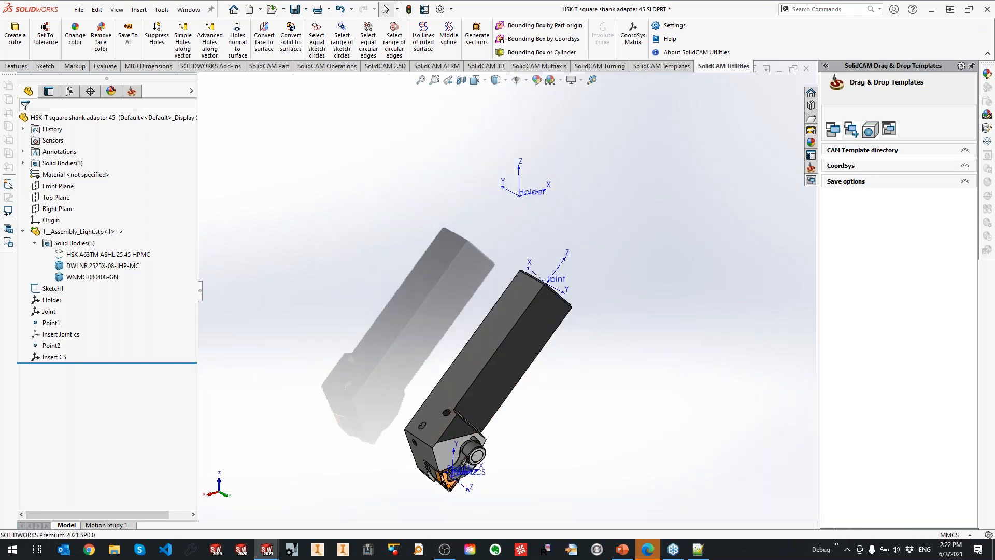
Copy the DWLNR shank body's name for use as the export file name
right_click(94, 266)
key(r)
key(ctrl+c)
click(277, 209)
Start saving the shank under a new name in Metric > Webinar > Turning and create a folder named Shank there
click(79, 9)
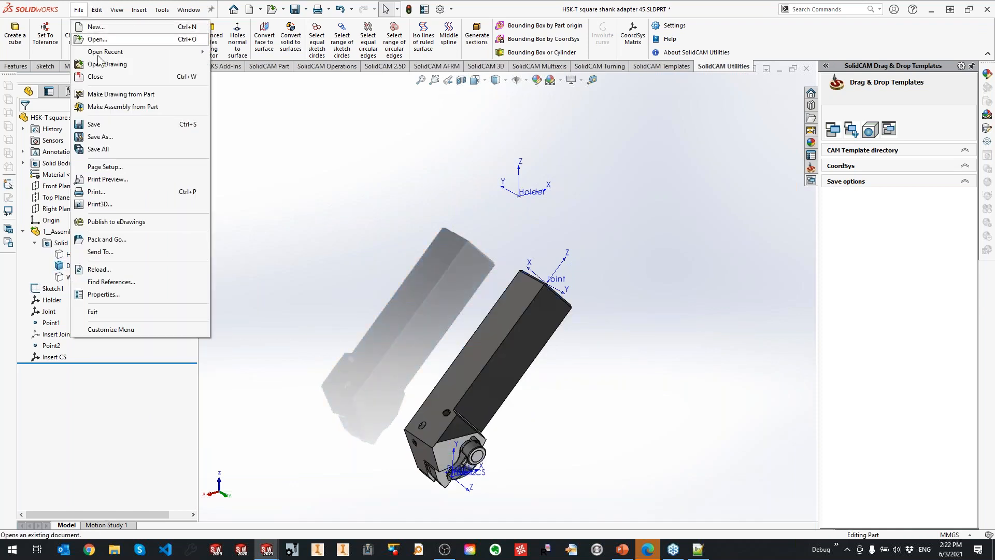
click(113, 138)
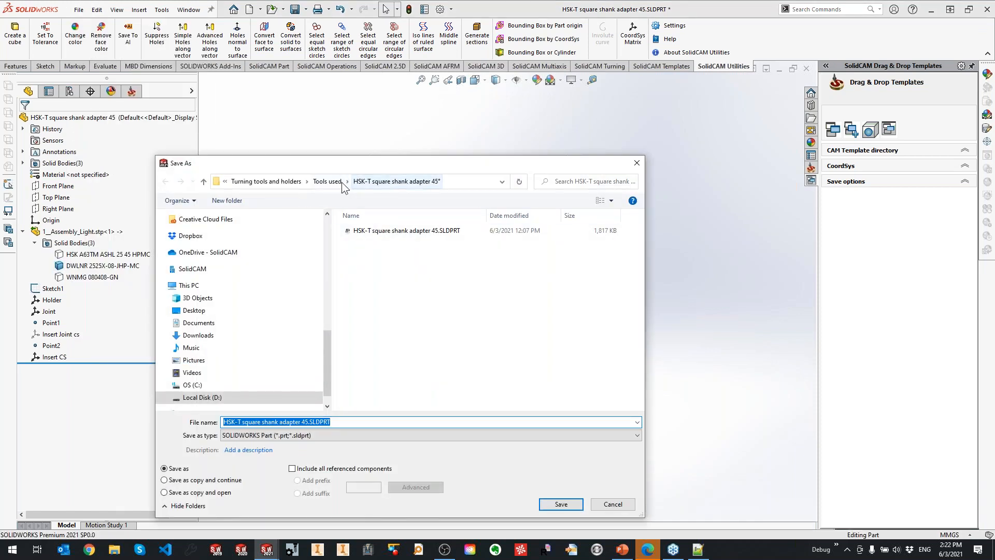
scroll(241, 305, up, 8)
click(192, 260)
scroll(389, 381, down, 5)
double_click(389, 382)
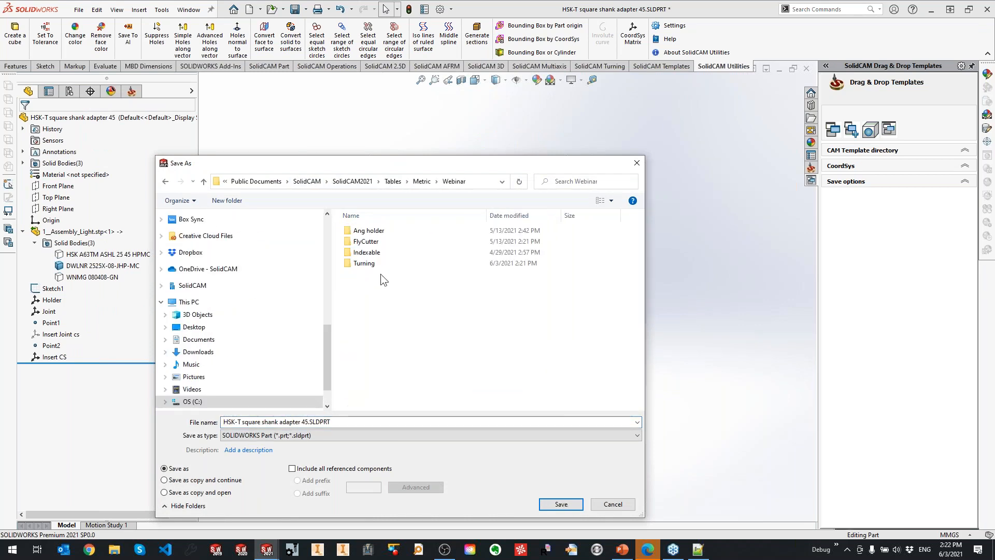
double_click(378, 266)
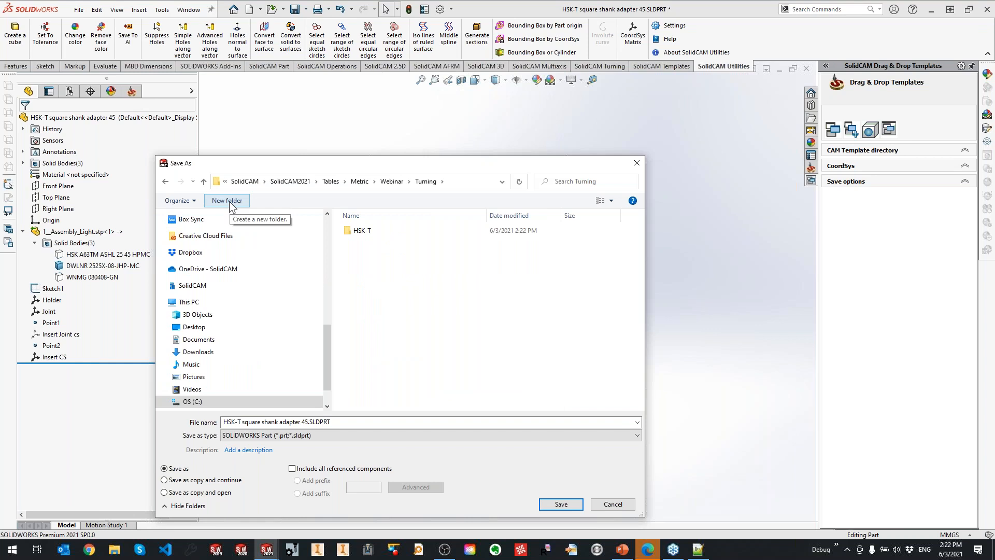
click(230, 200)
text(Shank)
key(Return)
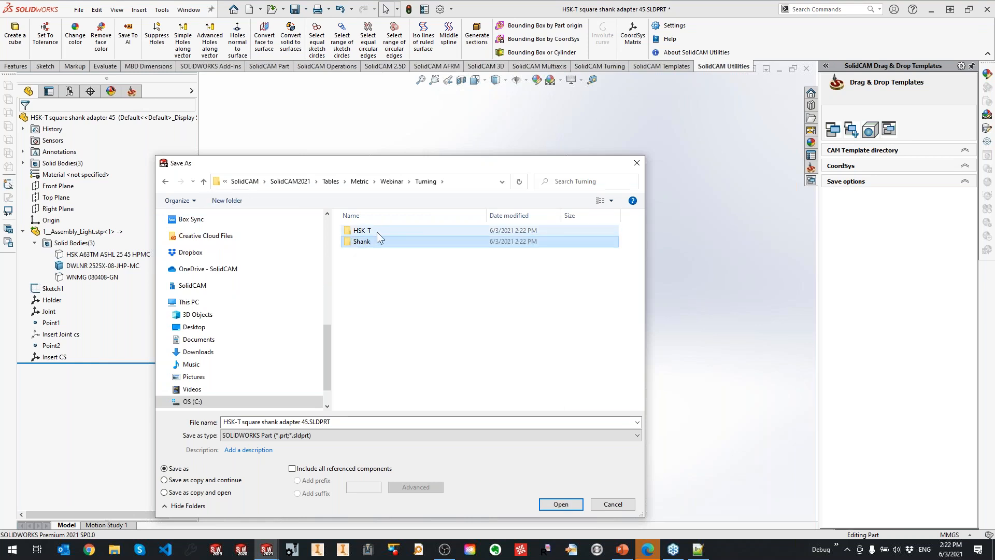
Set the export format to STL and name the shank file DWLNR 2525X-08-JHP-MC
click(299, 436)
click(285, 419)
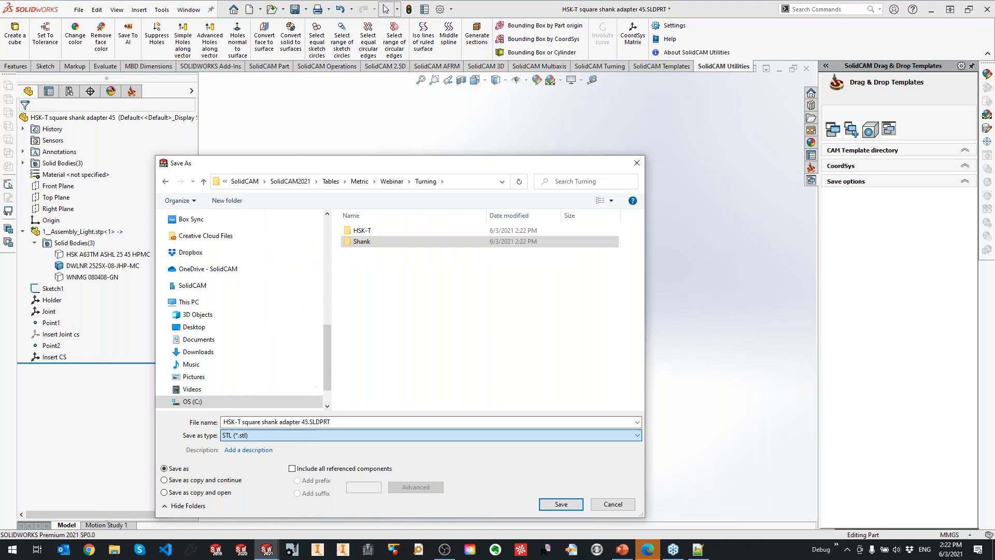
drag(223, 450, 309, 449)
key(ctrl+v)
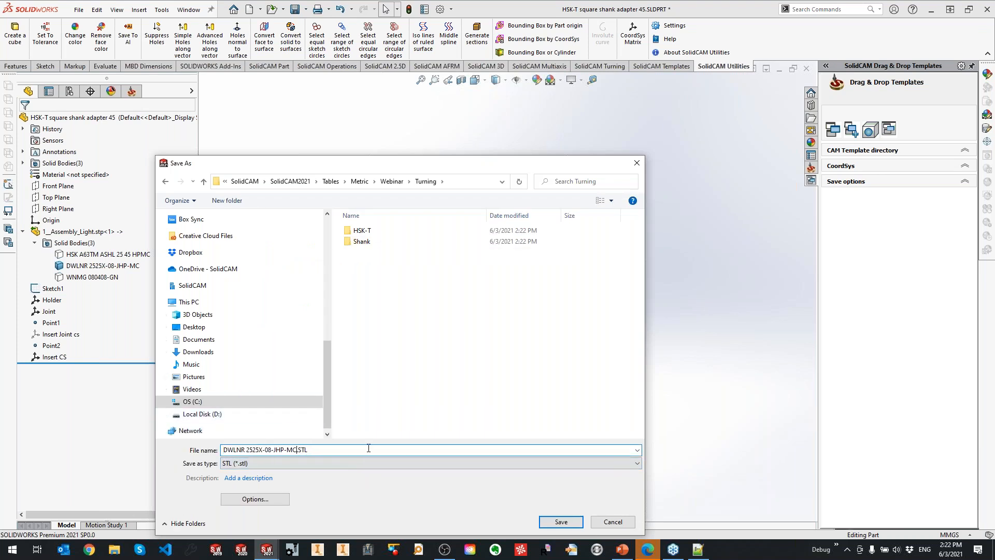
Set the STL output coordinate system to Joint and save the shank file in the Shank folder
click(251, 499)
click(652, 380)
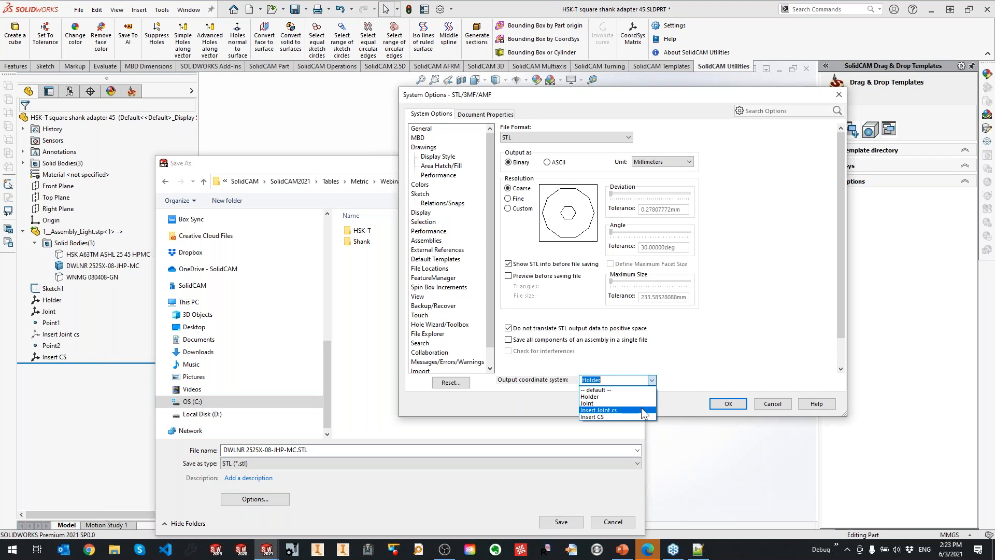
click(640, 403)
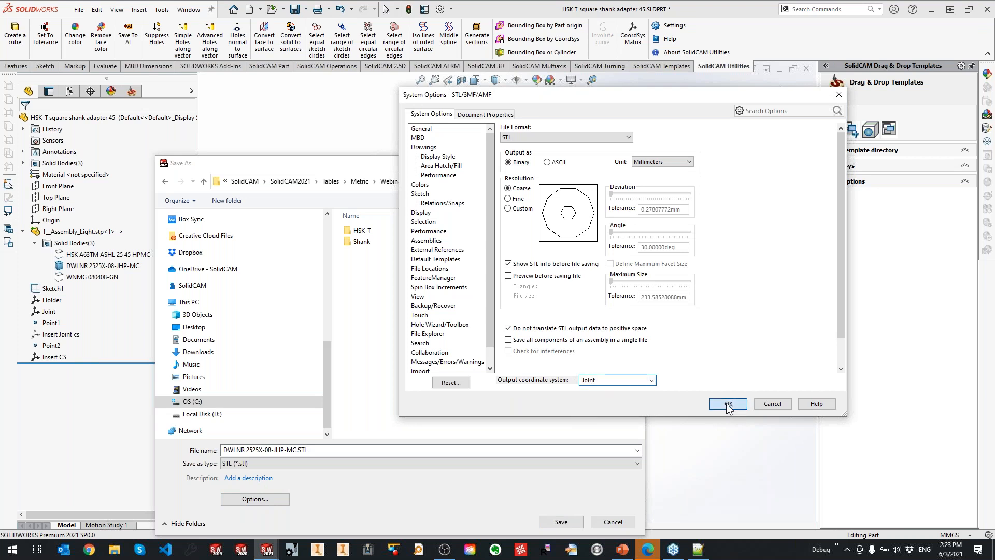
click(731, 405)
double_click(361, 242)
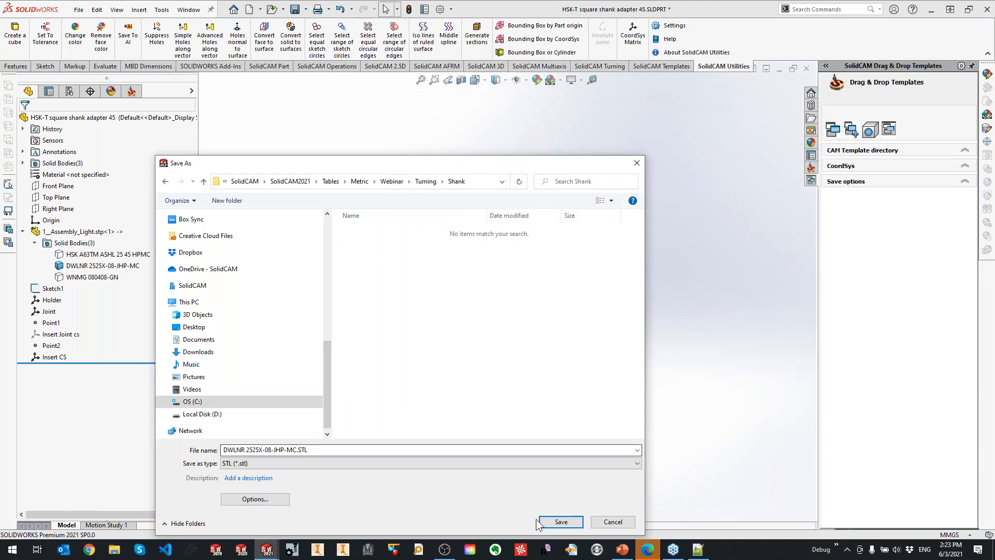
click(561, 522)
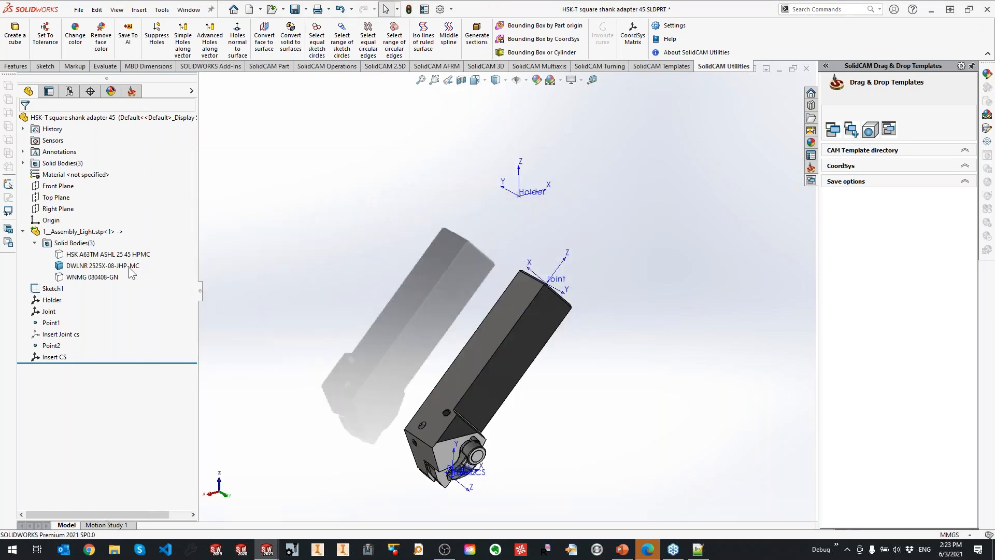
Display only the WNMG 080408-GN insert and start saving it under a new name in Metric > Webinar > Turning
key(Tab)
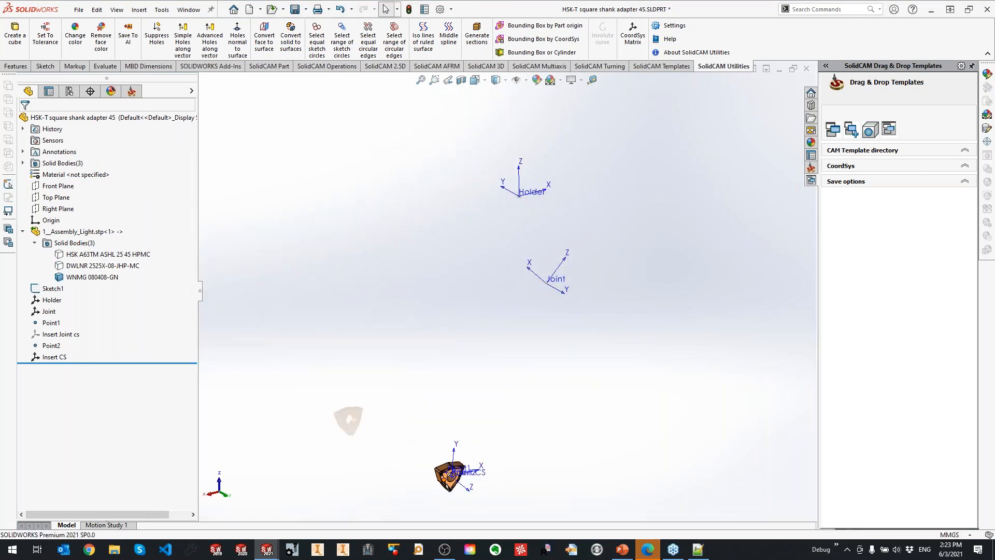
click(79, 10)
click(115, 138)
drag(328, 359, 329, 244)
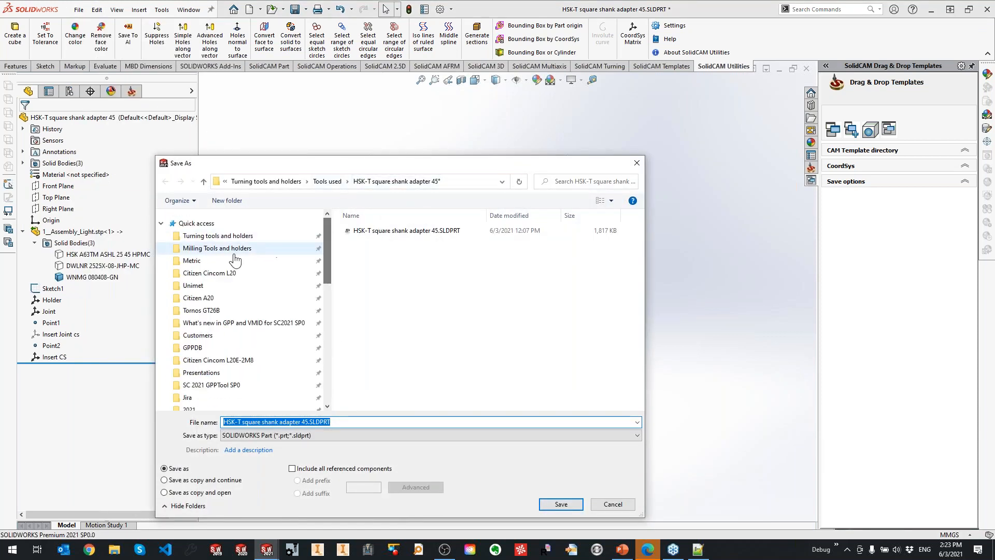
click(226, 259)
scroll(384, 406, down, 3)
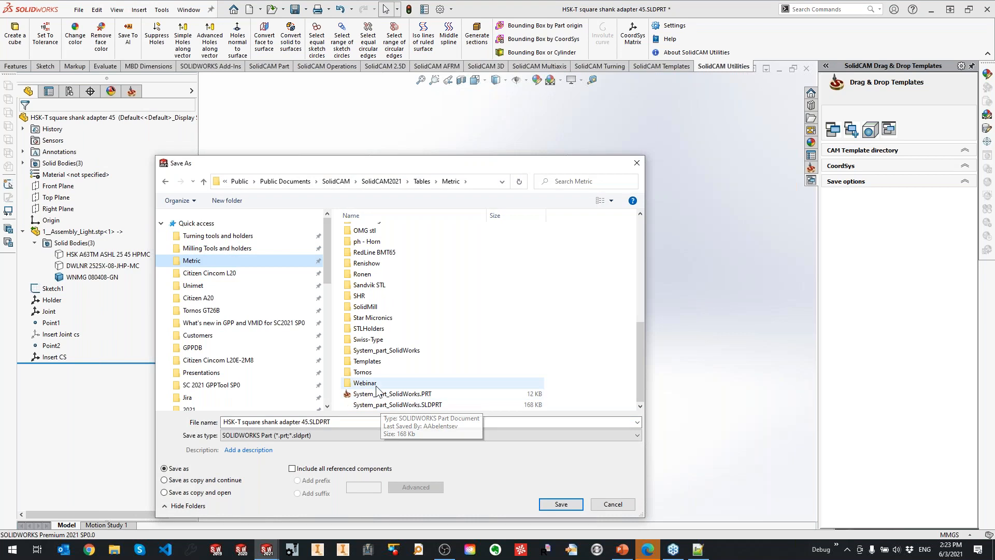
double_click(375, 385)
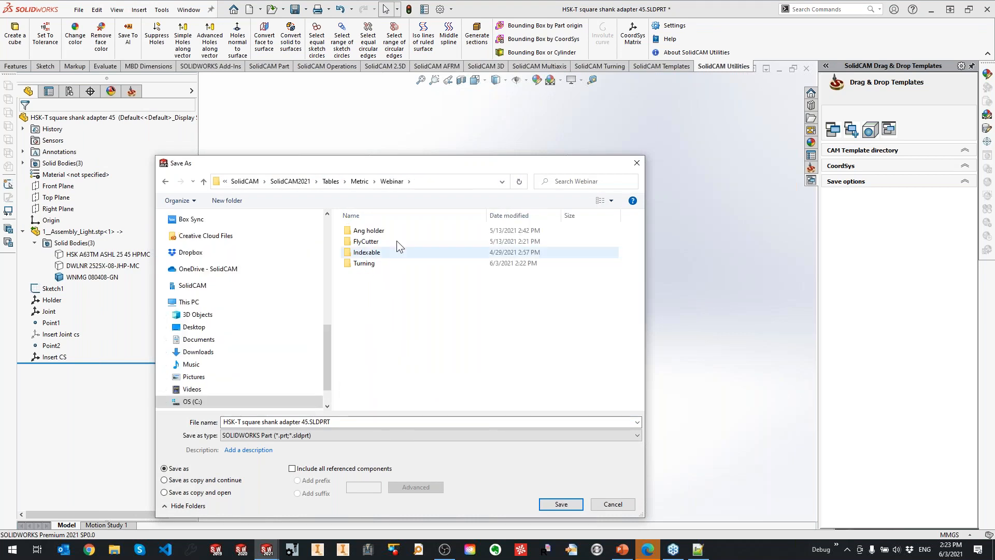
double_click(364, 263)
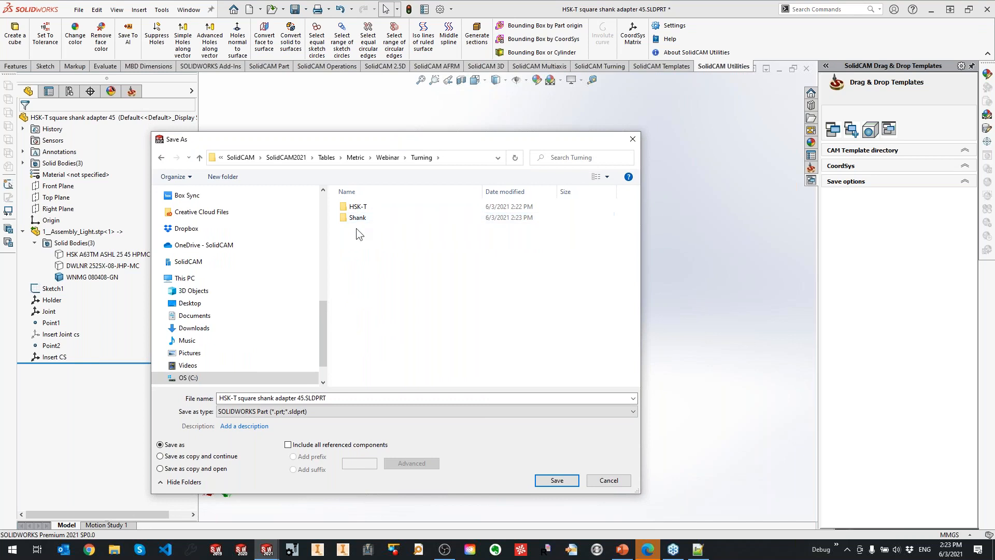
Create a folder named Insert inside Turning and open it as the save location
key(ctrl+shift+n)
key(BackSpace)
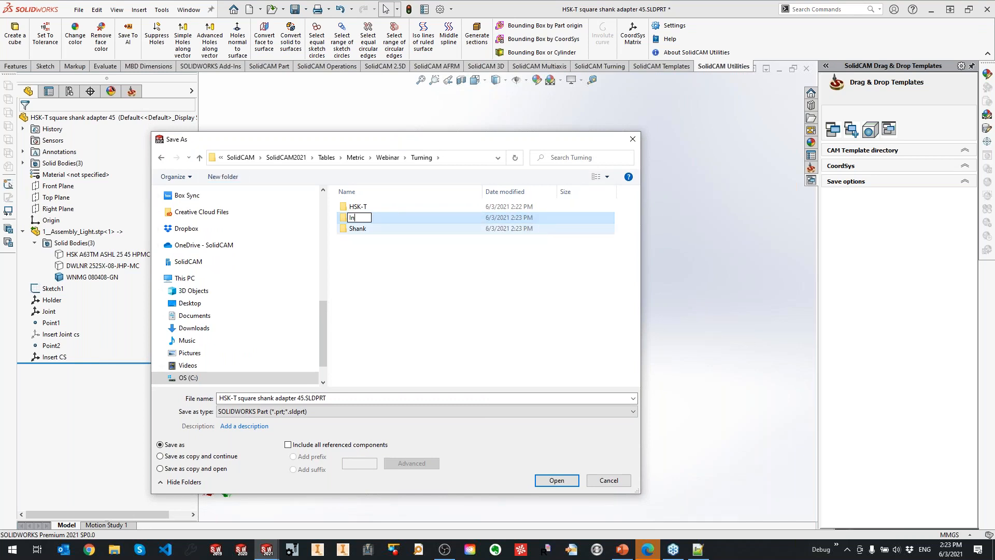
text(Insert)
key(Return)
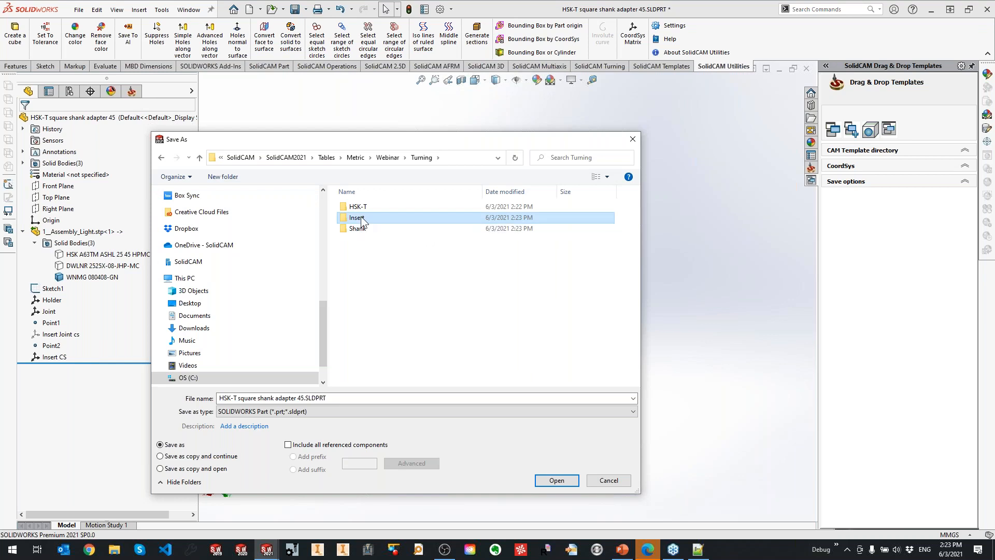
double_click(361, 216)
Set the export format to STL and name the insert file WNMG 080408-GN
click(269, 410)
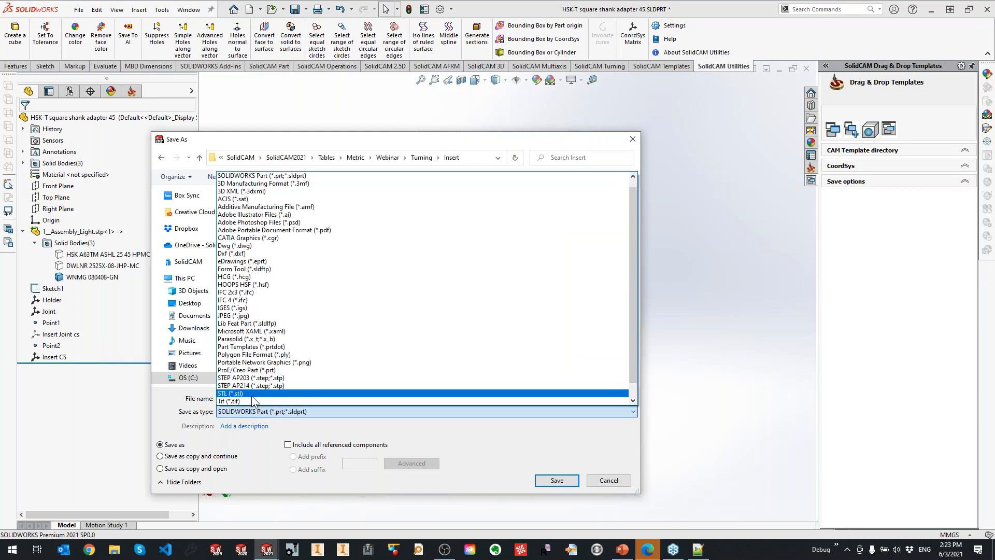
click(251, 396)
drag(304, 426, 234, 424)
key(ctrl+a)
text(DWLNR 2525X-08-JHP-MC.STL)
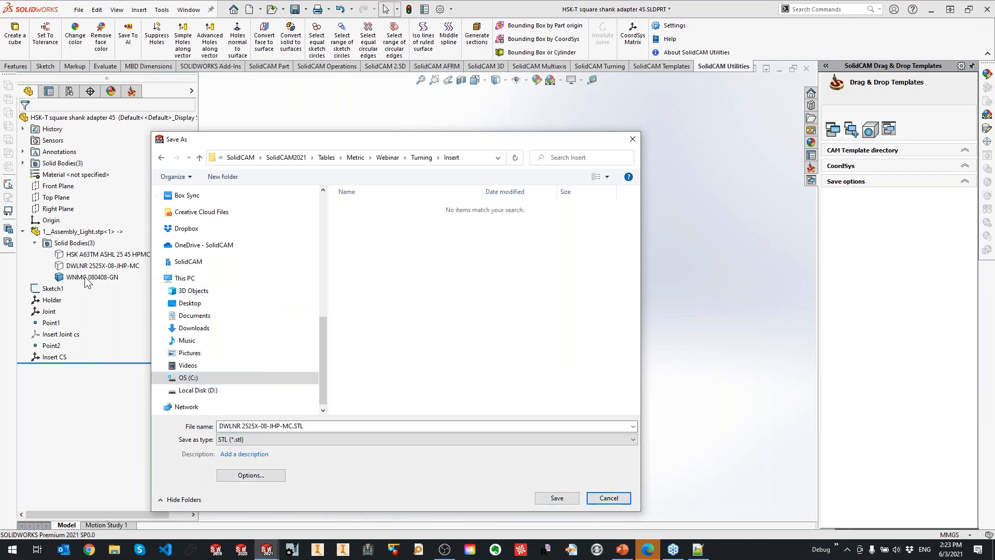
triple_click(280, 426)
drag(293, 426, 149, 418)
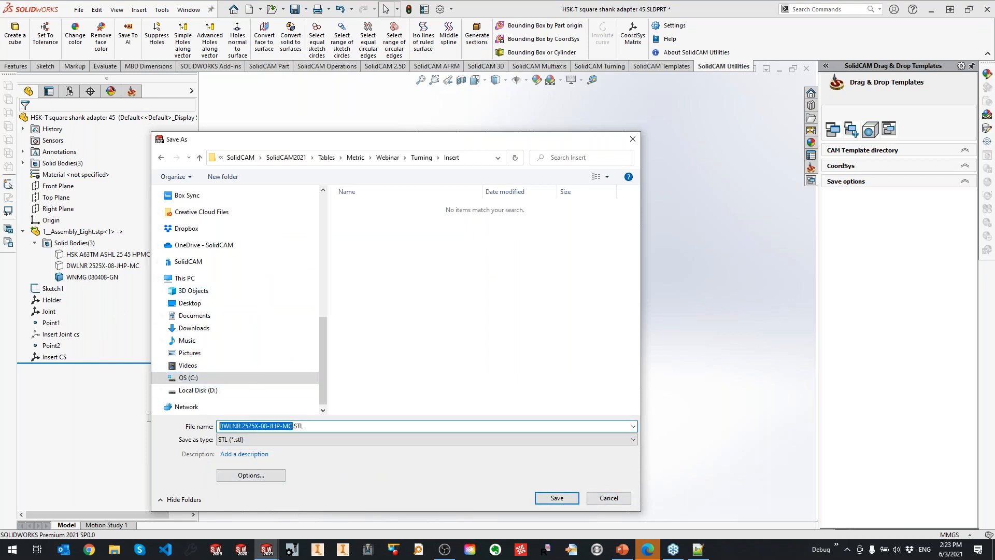
text(WNMG 080408-GN)
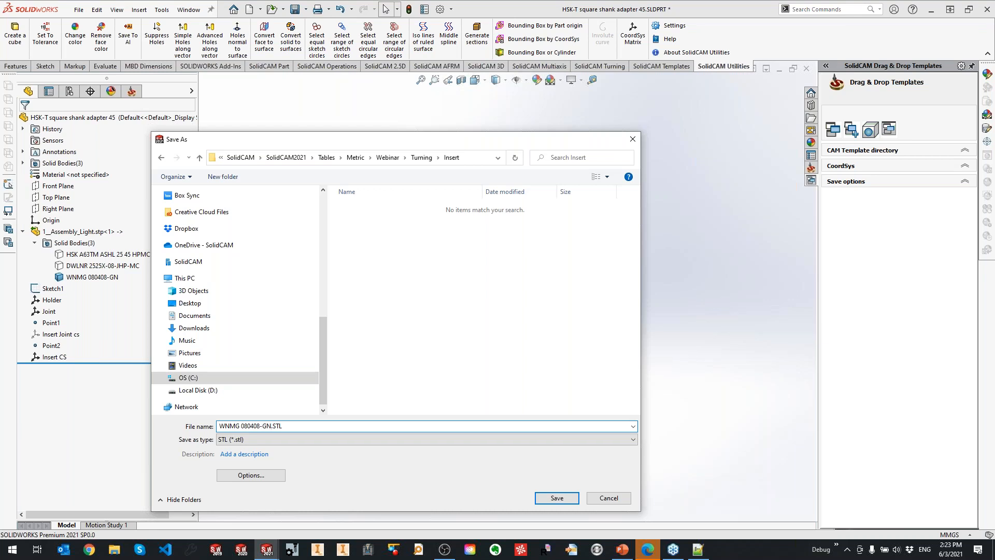
Set the STL resolution to Fine and the output coordinate system to Insert CS, and save the insert file
click(239, 477)
click(508, 198)
click(652, 380)
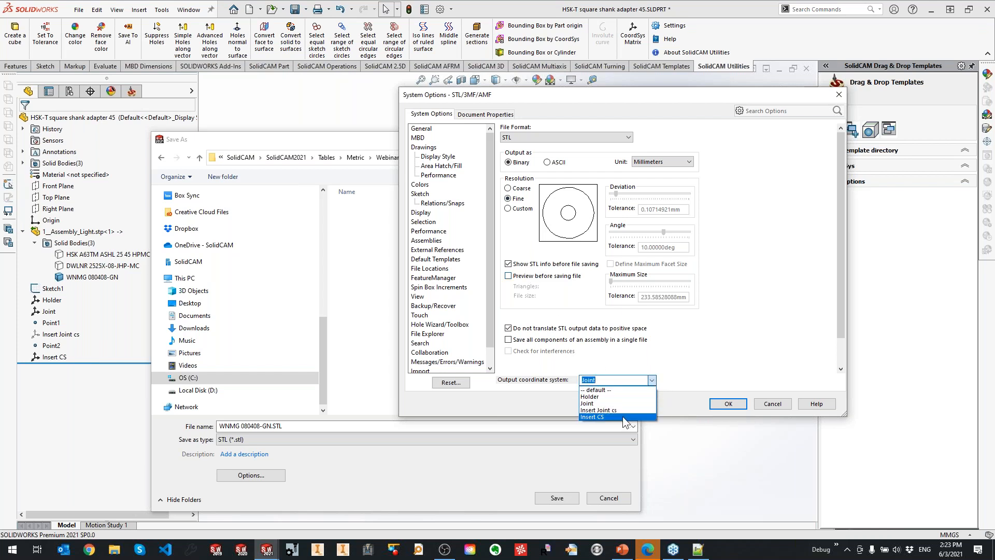
click(623, 416)
click(728, 404)
click(551, 496)
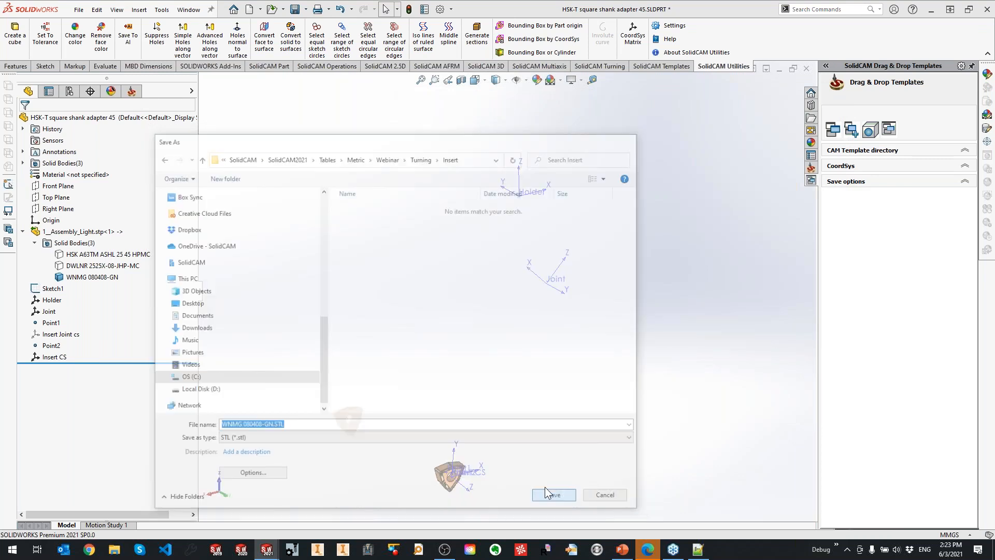
click(519, 291)
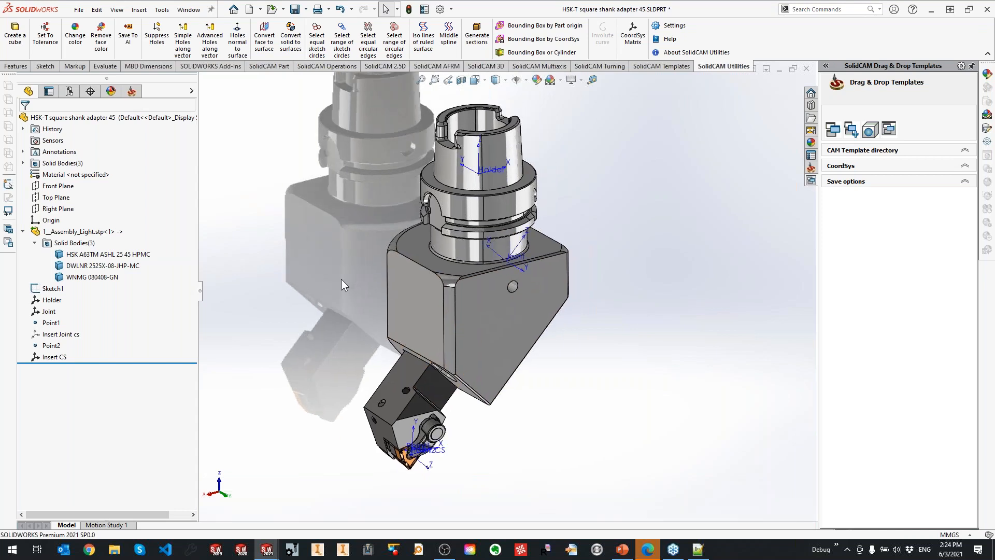
Switch to the NTX2000-TESTPART assembly and open the Webinar.tlv tool components library for editing
click(188, 10)
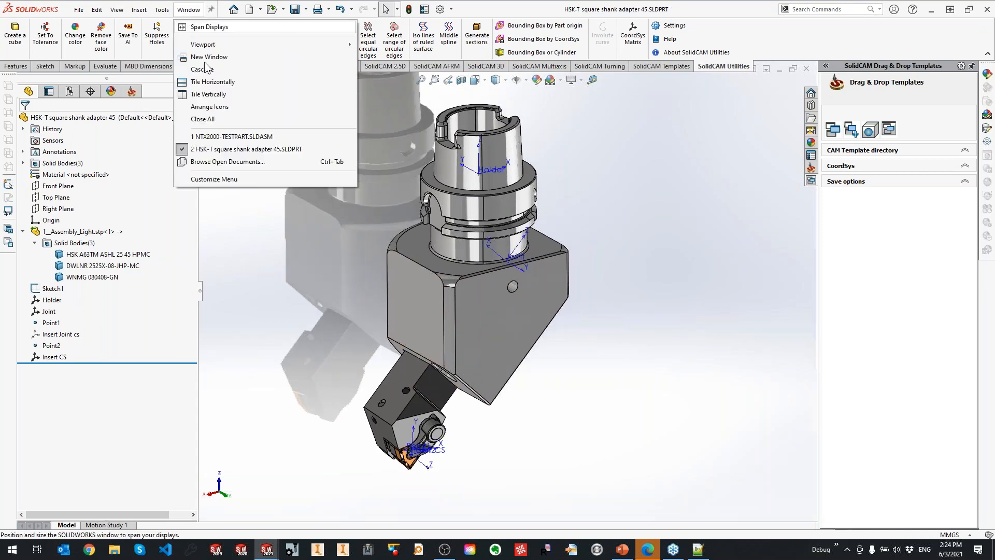
click(230, 138)
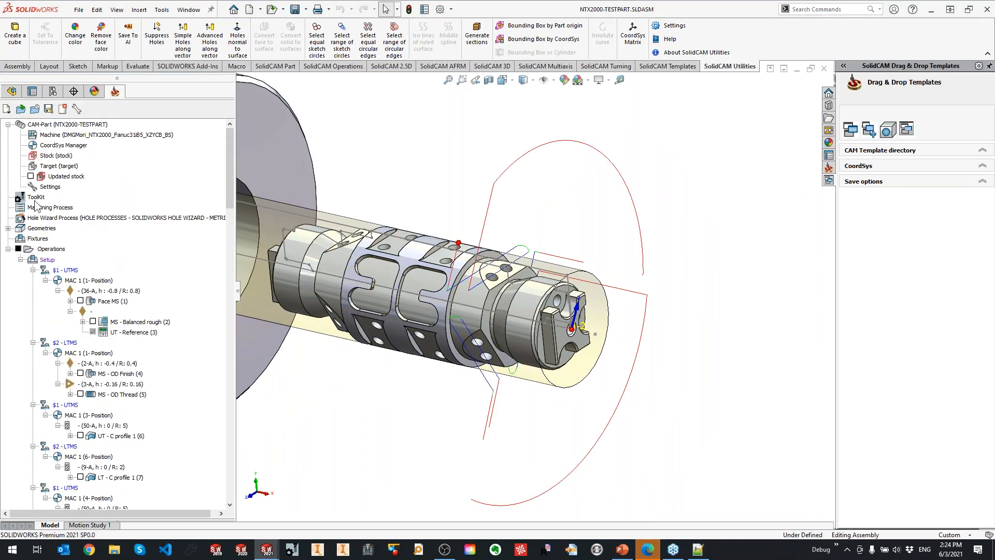
right_click(36, 199)
mouse_move(84, 212)
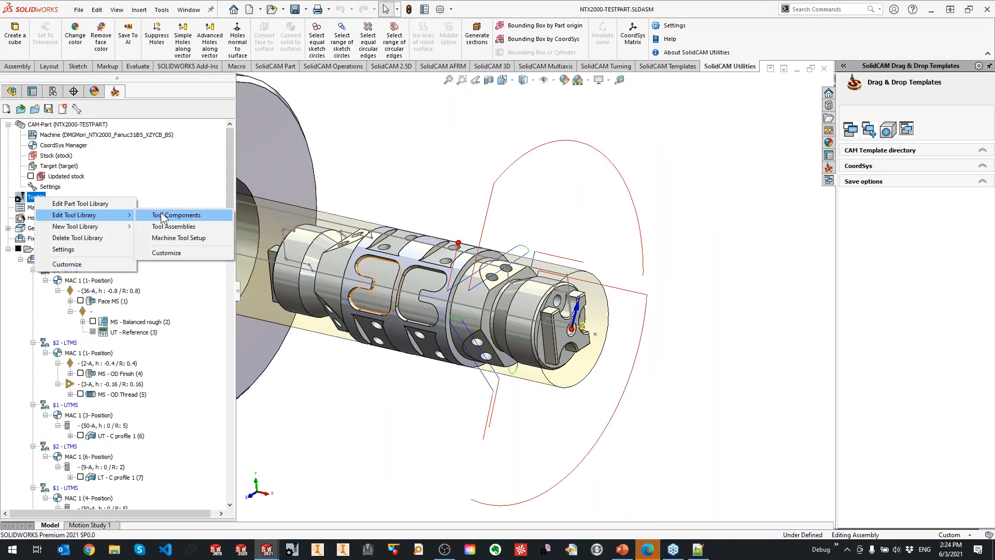
click(174, 219)
drag(437, 232, 433, 350)
click(375, 348)
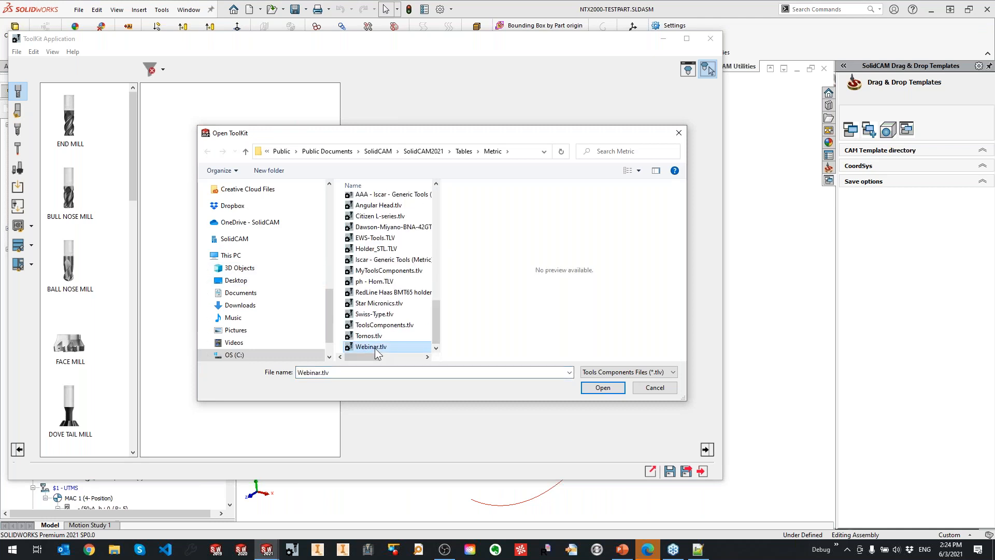
click(603, 388)
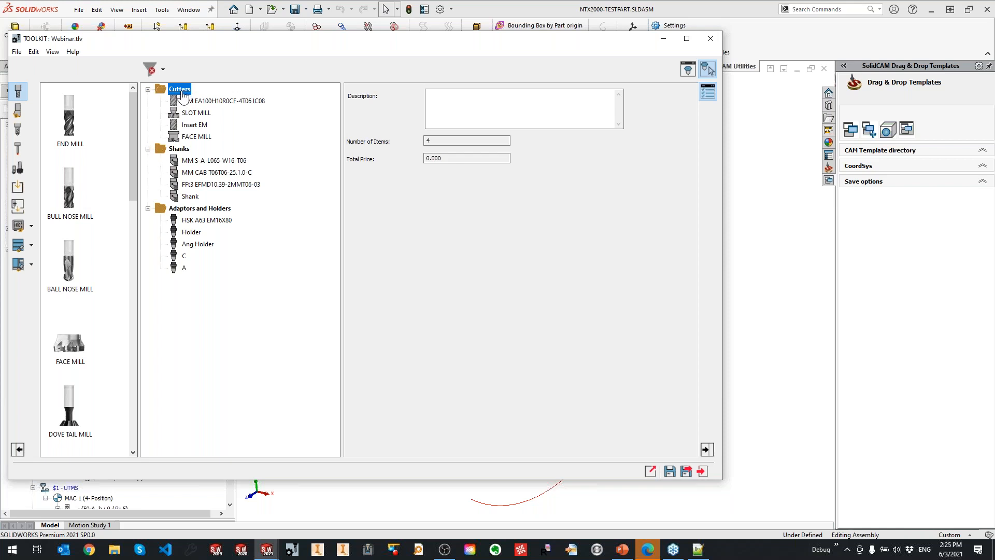
Add two folders named Milling and Turning under Cutters
right_click(181, 91)
click(214, 128)
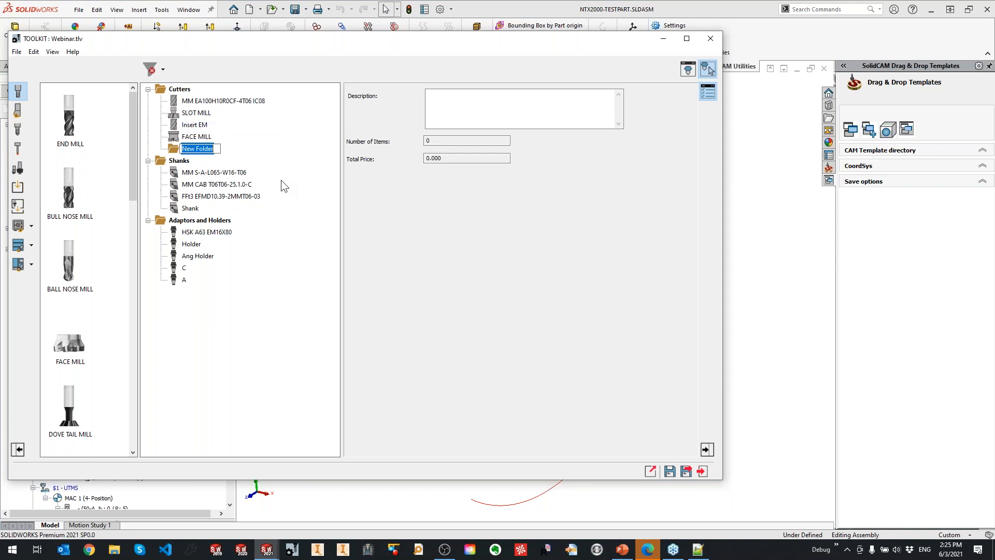
text(Milling)
key(Return)
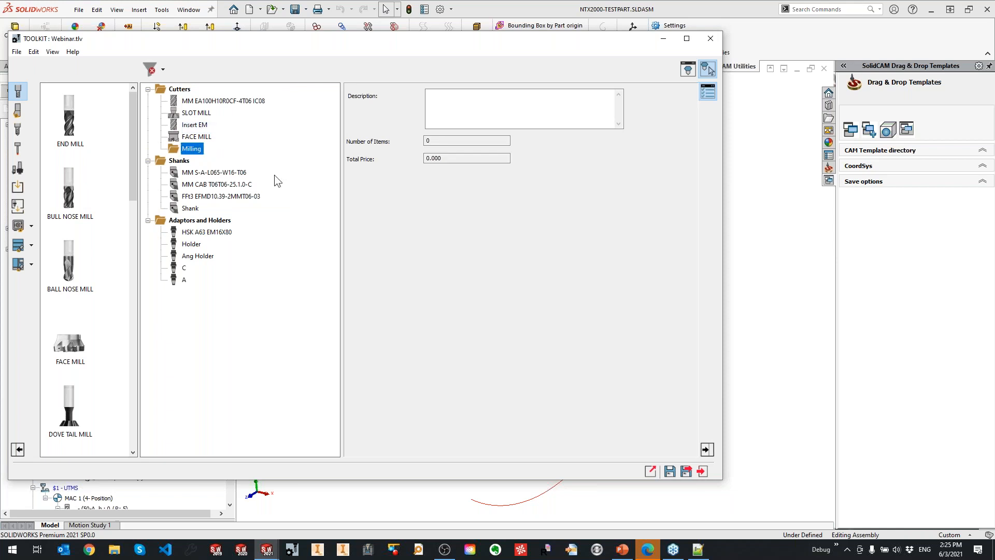
right_click(176, 87)
click(218, 126)
text(Turning)
key(Return)
Move the four existing cutters, from MM EA100H10R0CF-4T06 IC08 to FACE MILL, into the Milling folder and collapse it
click(199, 102)
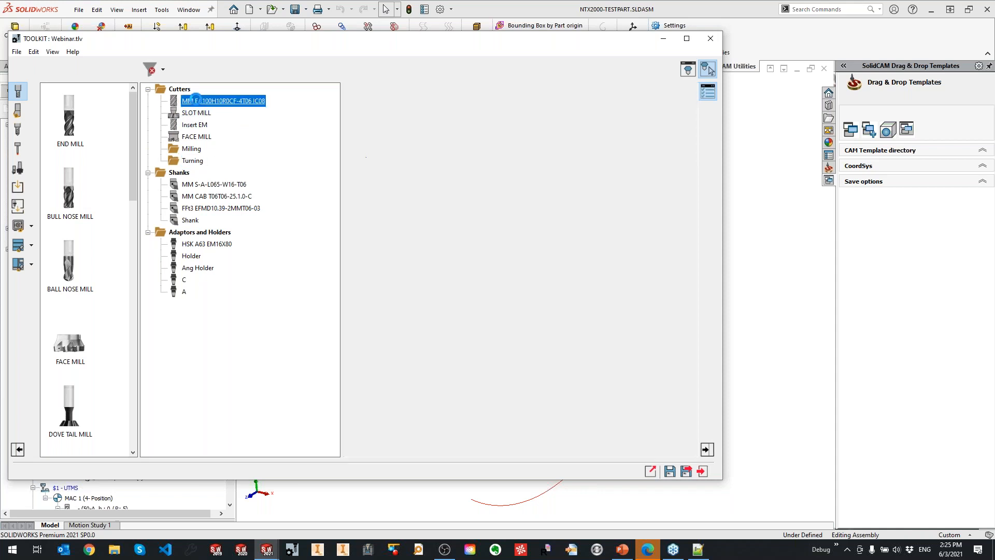
shift+click(201, 136)
drag(193, 103, 200, 152)
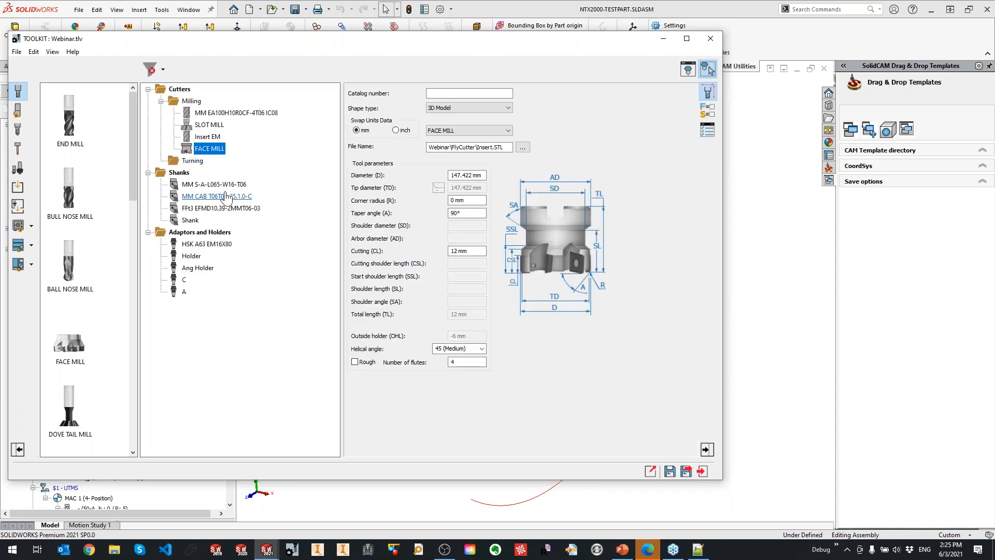
click(162, 101)
Add two folders named Milling and Turning under Shanks
right_click(181, 126)
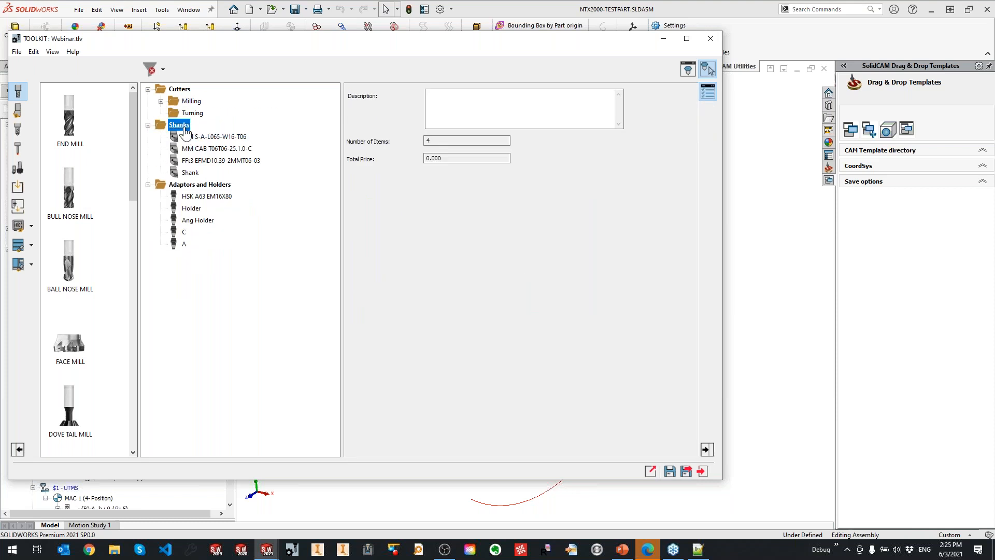
click(247, 164)
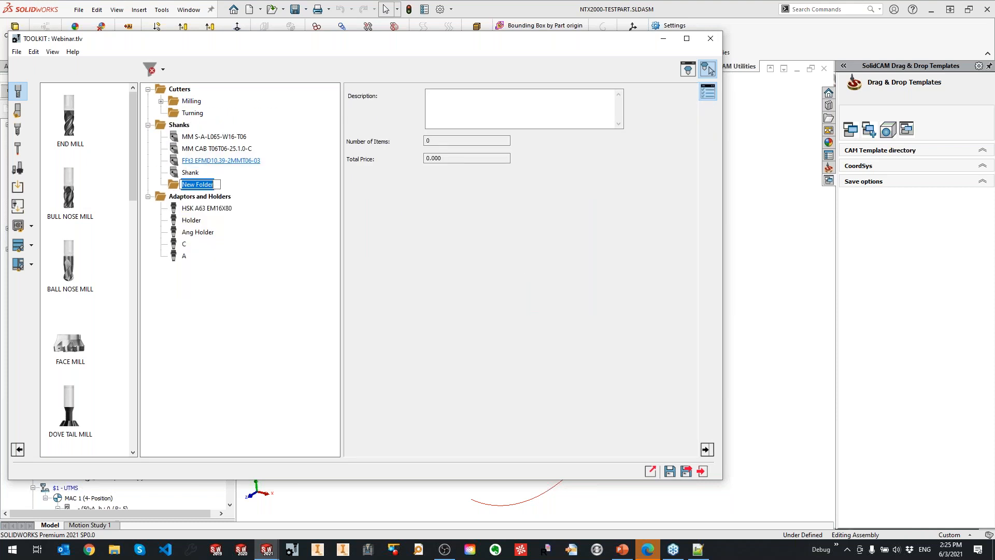
text(Milling)
key(Return)
right_click(182, 126)
click(232, 164)
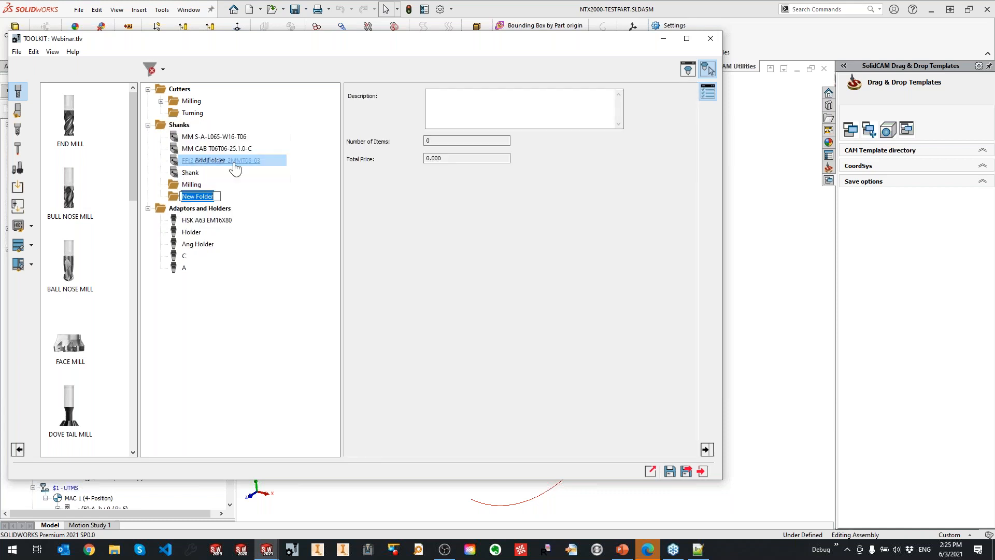
text(Turning)
key(Return)
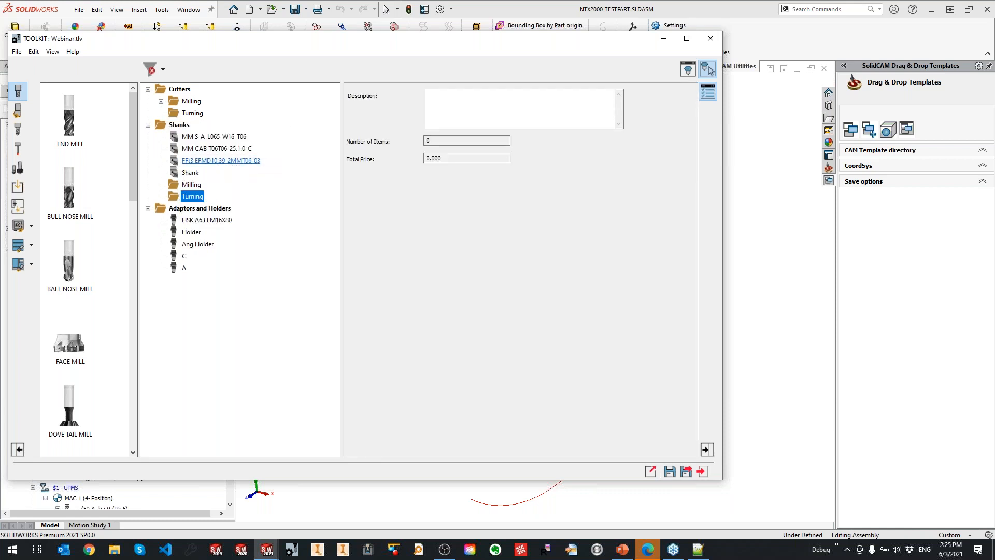
Add two folders named Milling and Turning under Adaptors and Holders
right_click(232, 207)
click(261, 244)
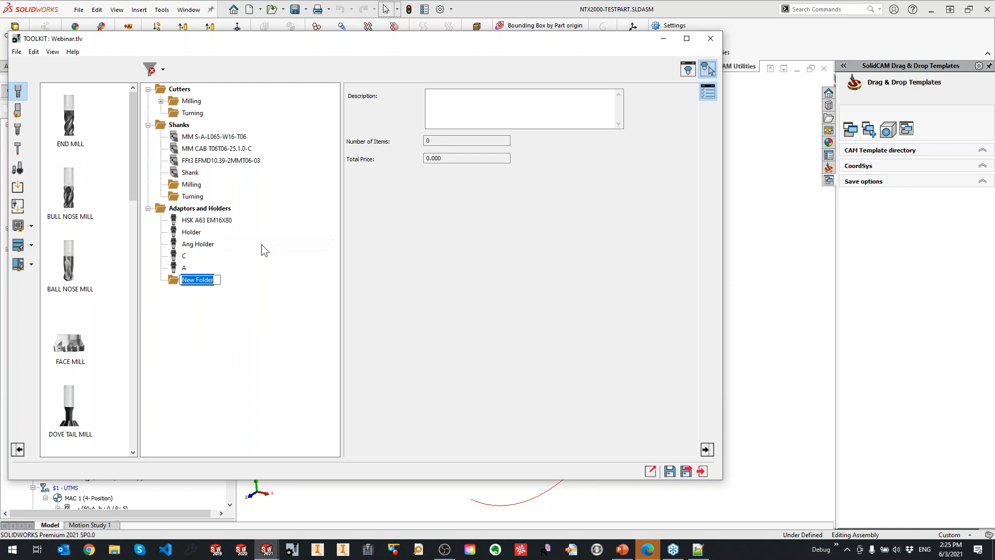
text(Milling)
key(Return)
right_click(222, 209)
click(269, 252)
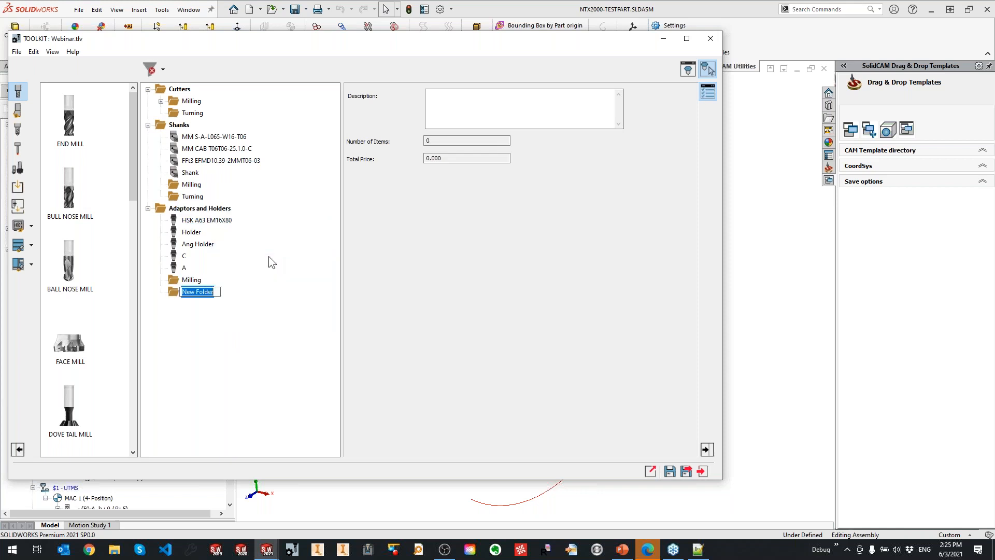
text(Turning)
key(Return)
Move the four existing shanks, from MM S-A-L065-W16-T06 to Shank, into the Shanks Milling folder and collapse it
click(201, 137)
shift+click(192, 173)
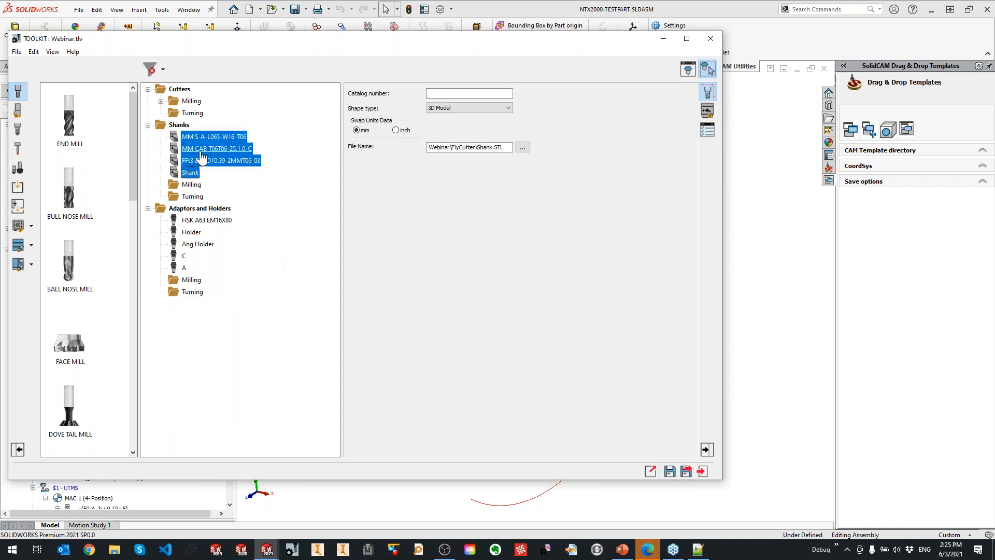
drag(191, 140, 194, 185)
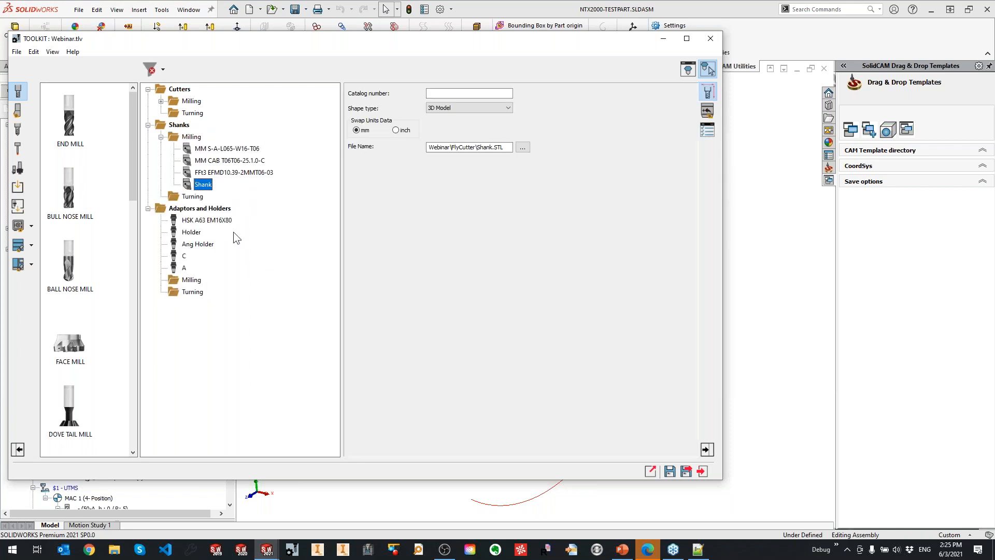
click(161, 137)
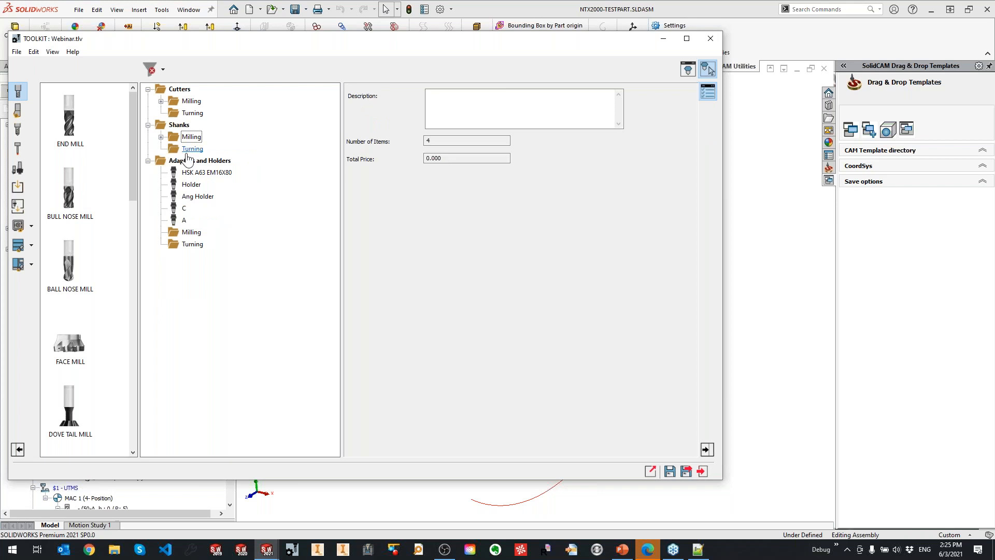
Move the five existing holders, from HSK A63 EM16X80 to A, into the Adaptors and Holders Milling folder and collapse it
click(194, 173)
shift+click(184, 220)
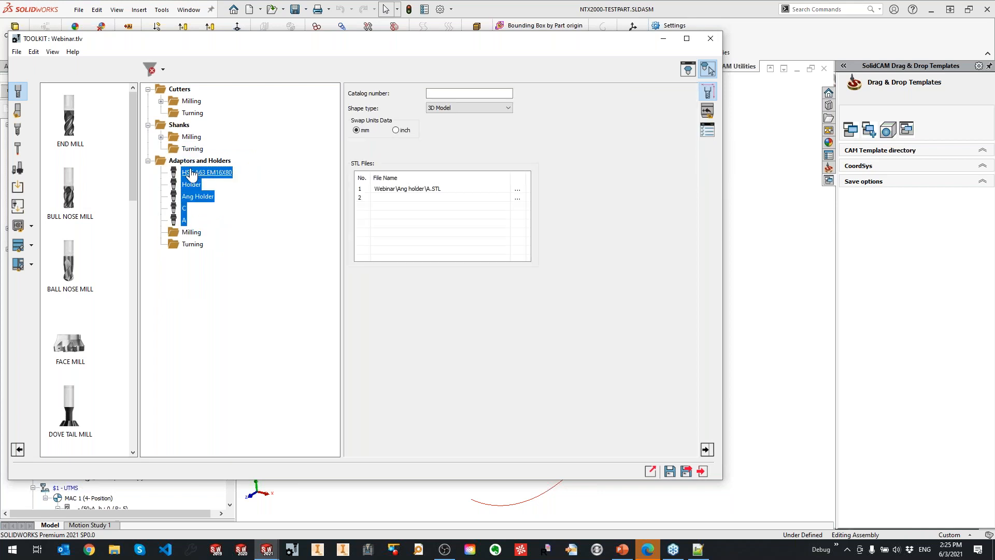
drag(191, 174, 204, 234)
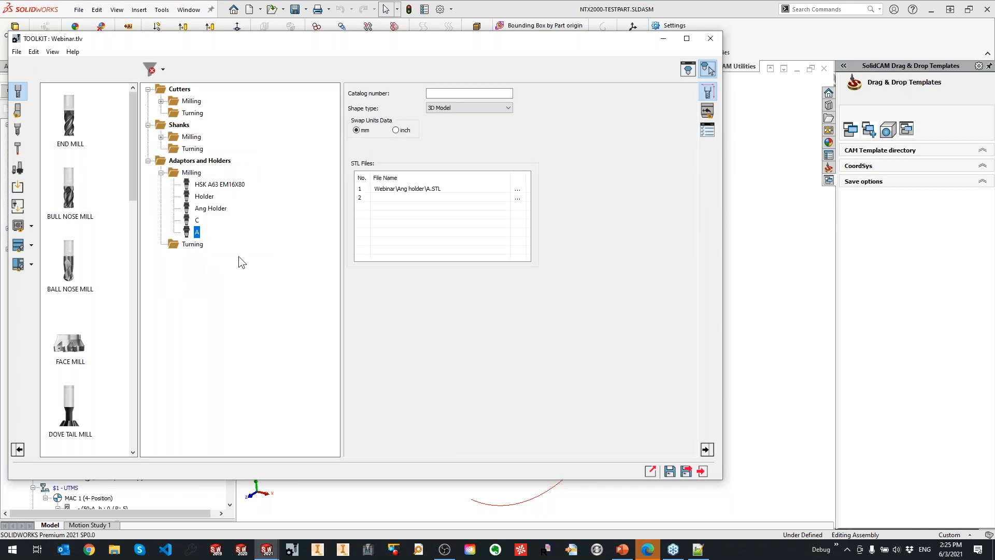
click(161, 173)
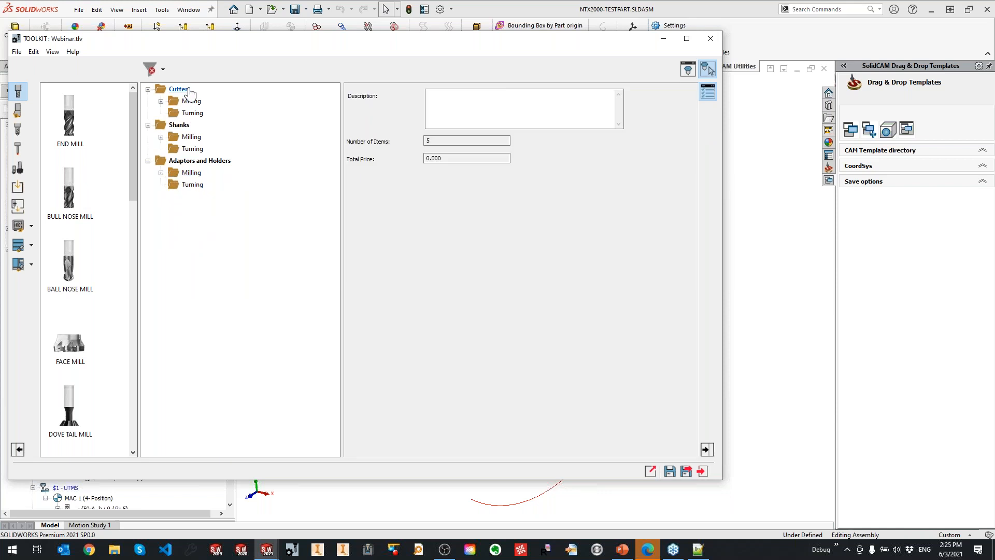
Add a turning Holder to the Adaptors and Holders Turning folder and assign it HSK A63TM ASHL 25 45 HPMC.STL from Webinar\Turning\HSK-T
drag(279, 45, 373, 43)
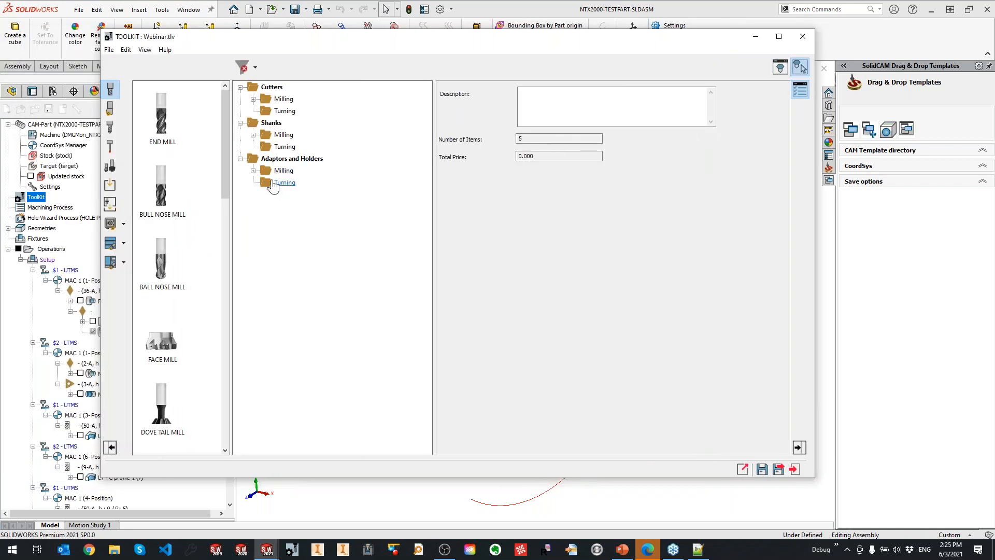
click(110, 166)
drag(174, 255, 296, 184)
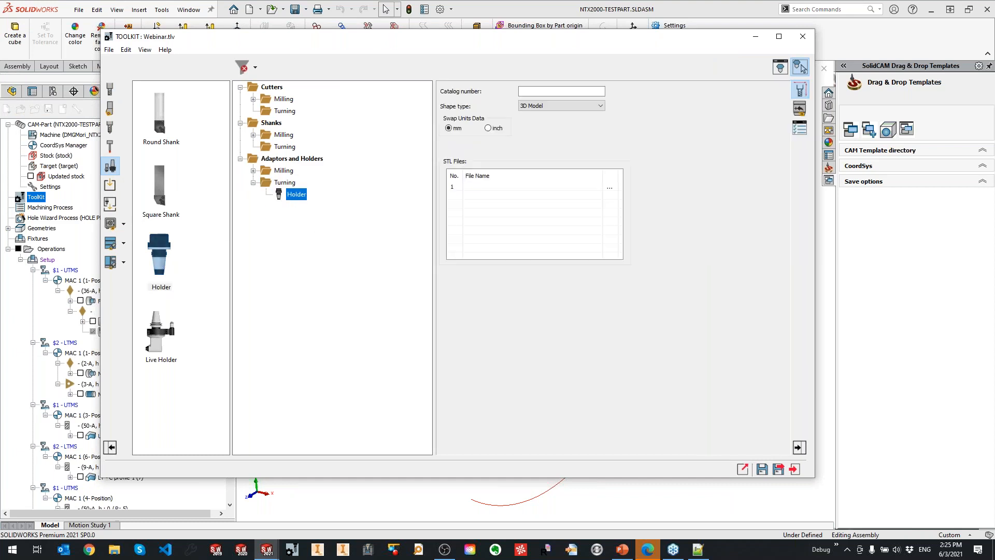
click(609, 187)
scroll(468, 249, down, 10)
double_click(463, 199)
double_click(459, 231)
double_click(459, 199)
click(469, 200)
double_click(469, 200)
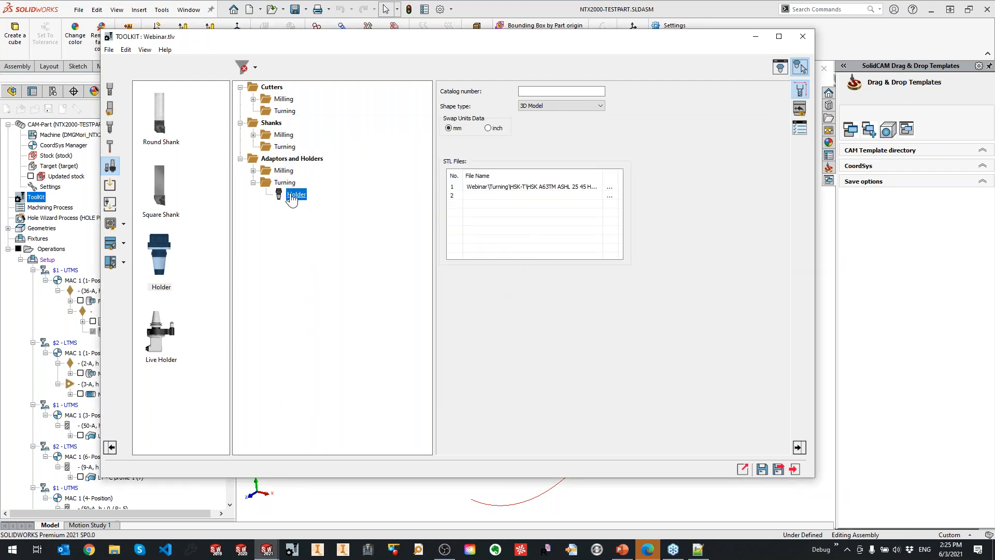
Copy the name of the holder's STL file and rename the new turning holder as HSK A63TM ASHL 25 45 HPMC
click(609, 186)
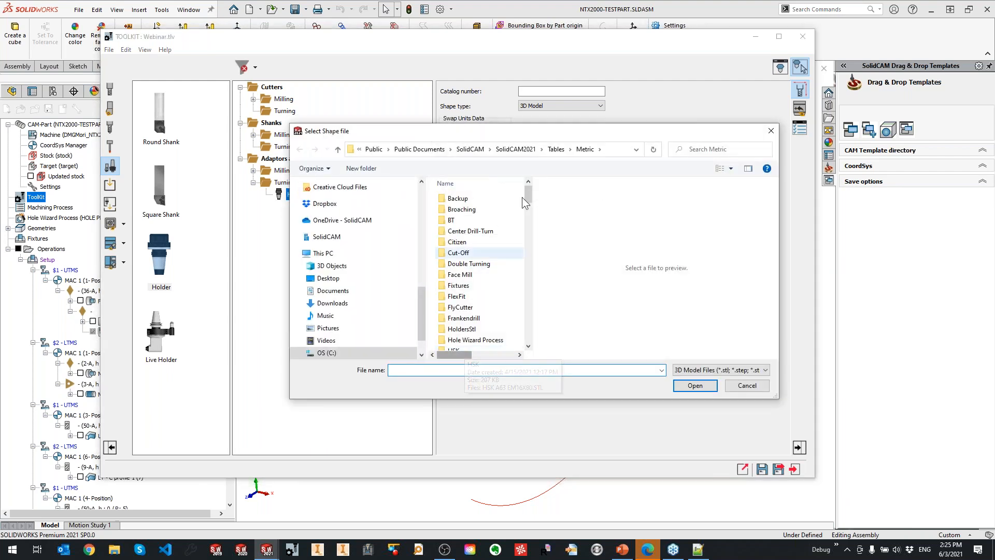
scroll(475, 268, down, 10)
double_click(460, 199)
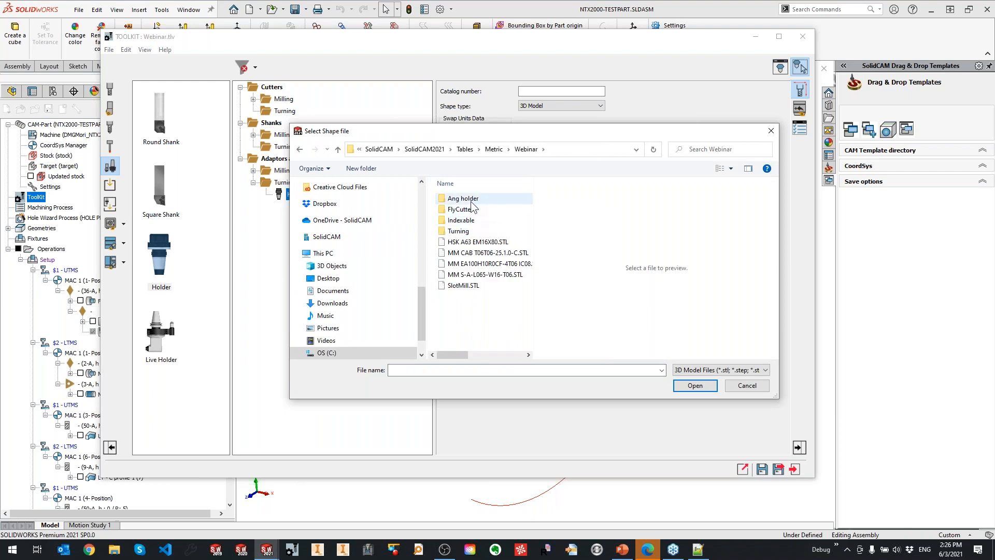
double_click(460, 231)
double_click(458, 209)
click(482, 198)
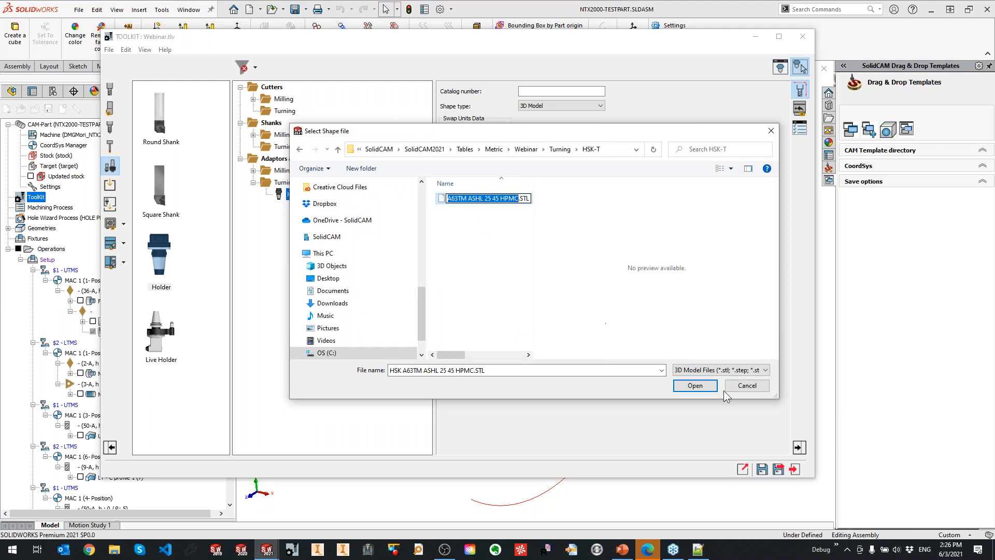
click(695, 386)
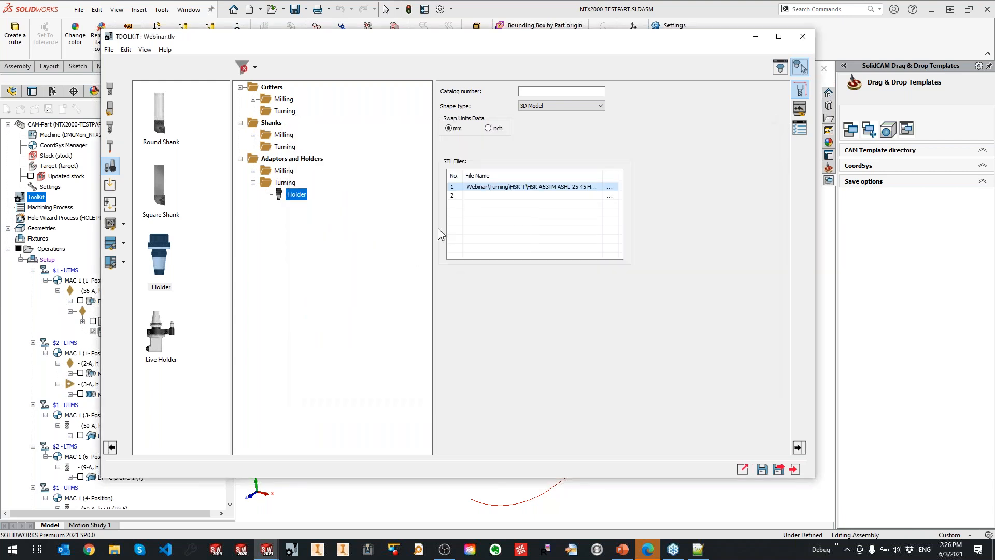
right_click(294, 199)
click(318, 218)
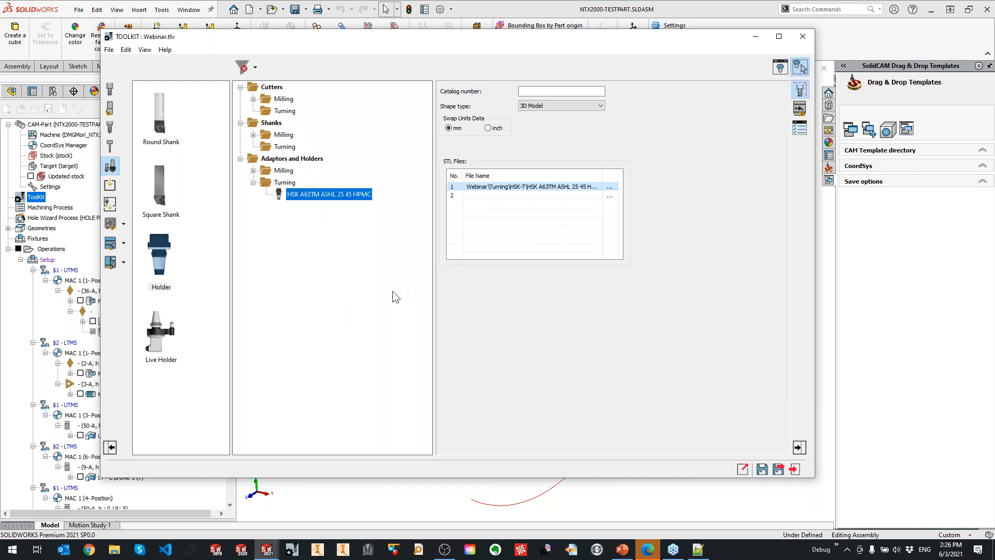
In the HSK-T square shank adapter 45 part, calculate the CoordSys Matrix with Holder as master and Joint as slave
drag(491, 46, 490, 474)
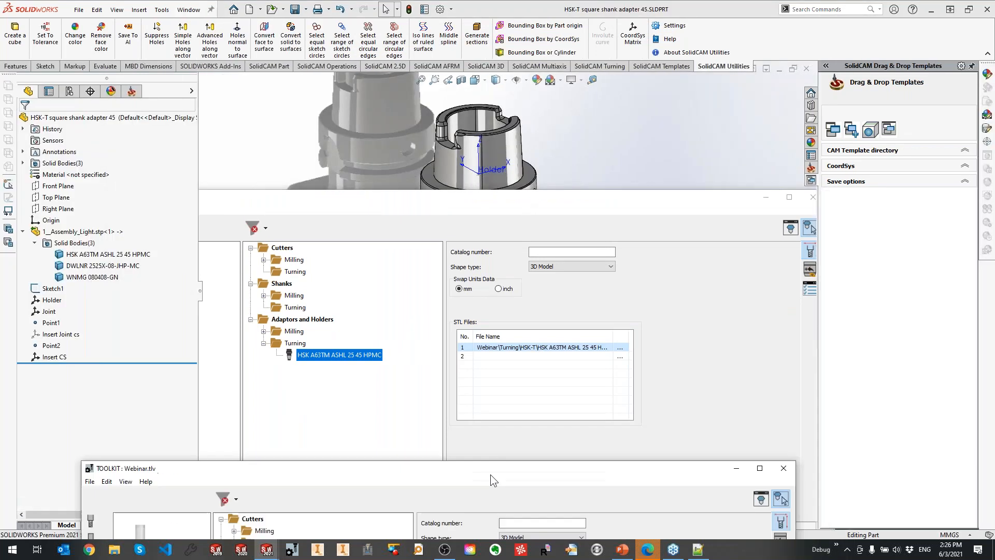
ctrl+middle_drag(499, 281, 500, 261)
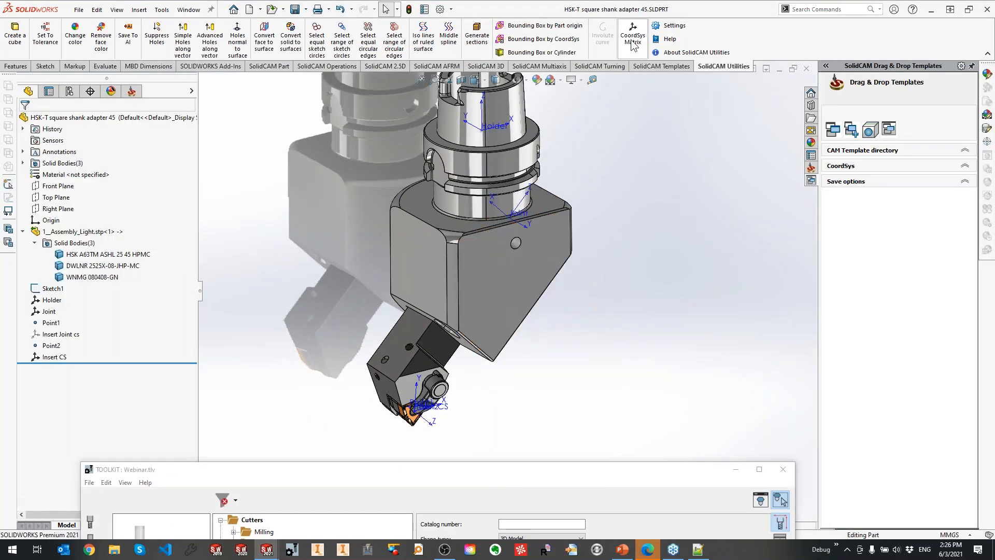
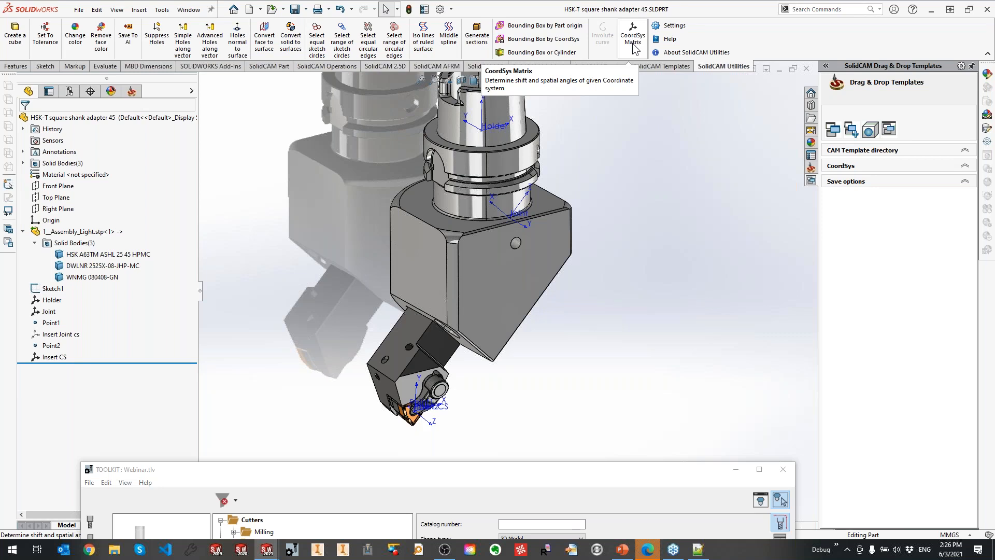
click(489, 130)
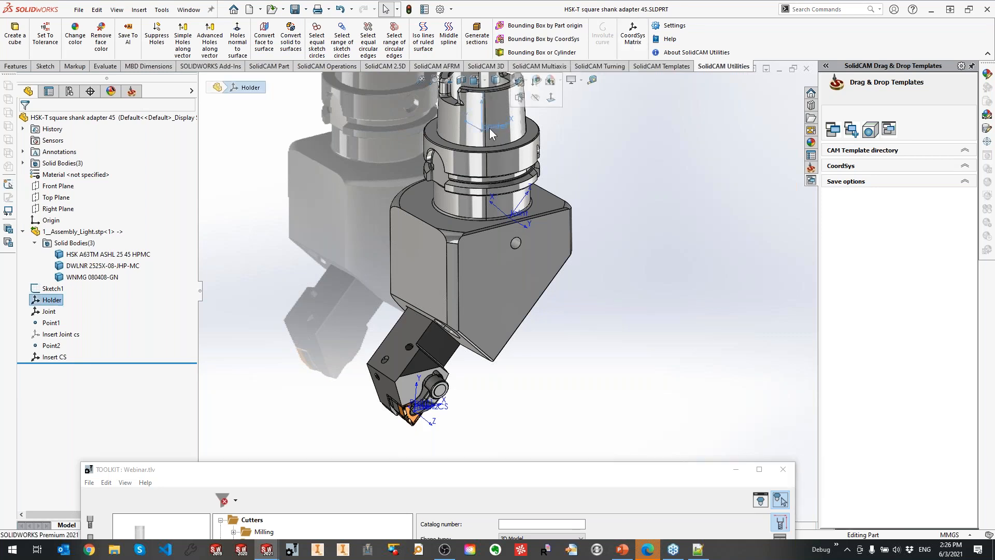
ctrl+click(517, 212)
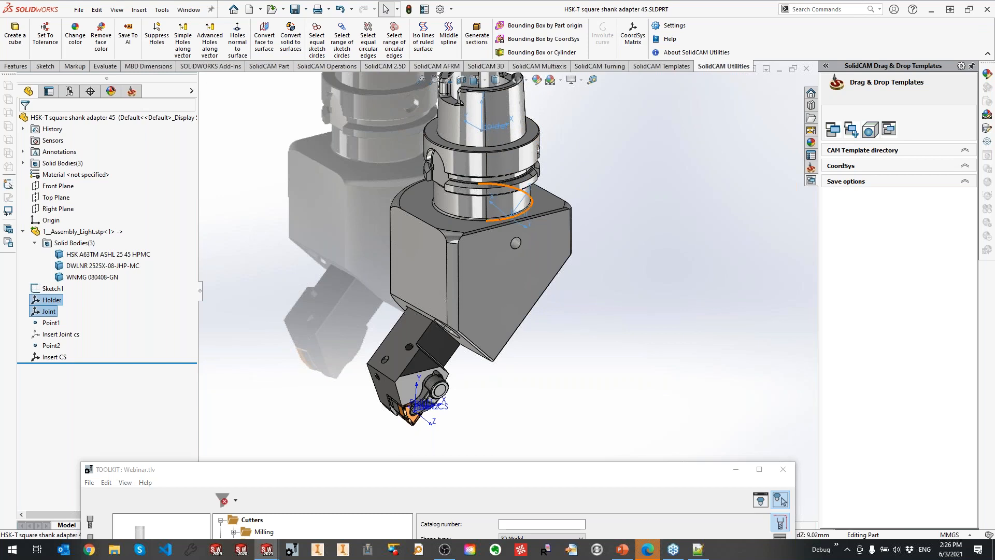
key(Escape)
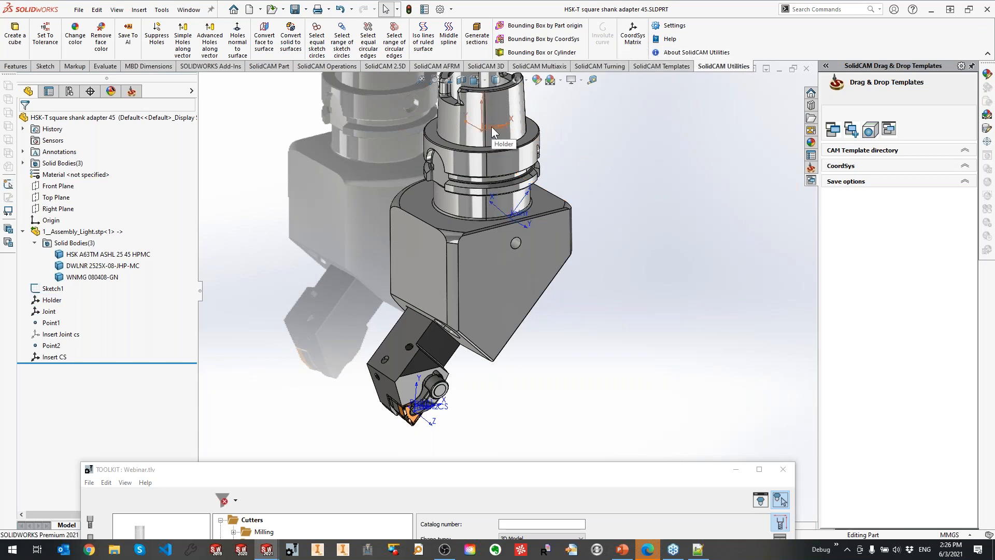
click(491, 127)
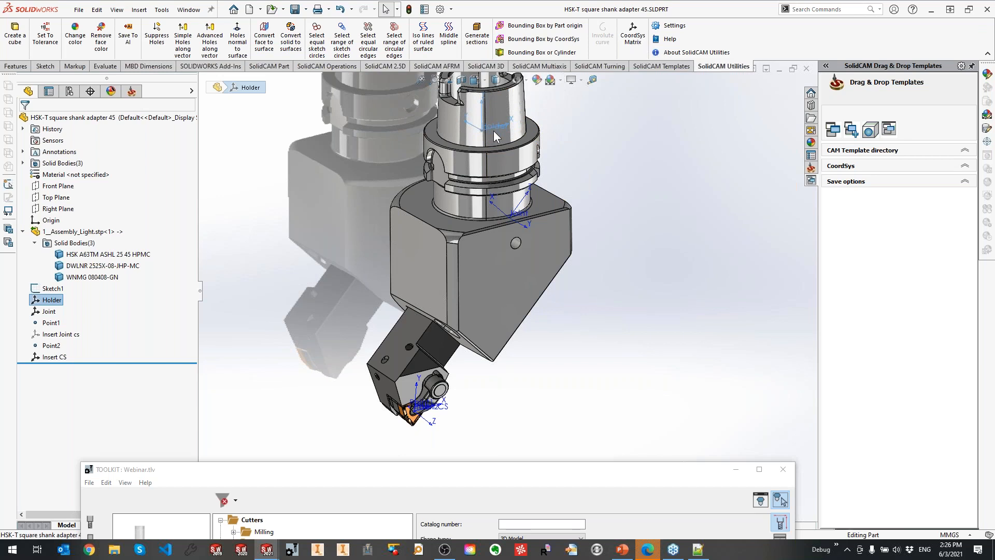
ctrl+click(511, 213)
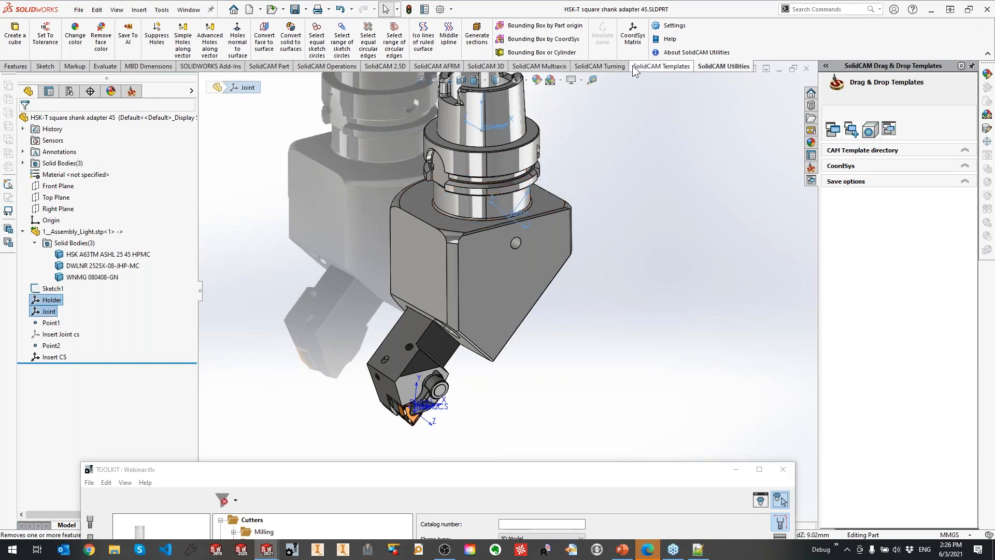
click(636, 39)
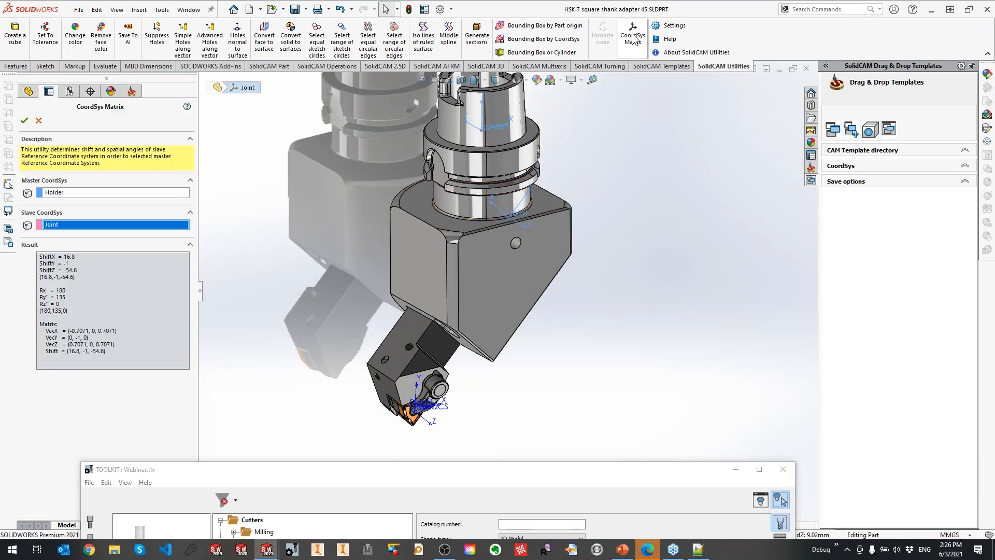
Set the position of the turning holder's Joint_1 to X 16.8, Y -1 and Z -54.6
drag(329, 472, 451, 103)
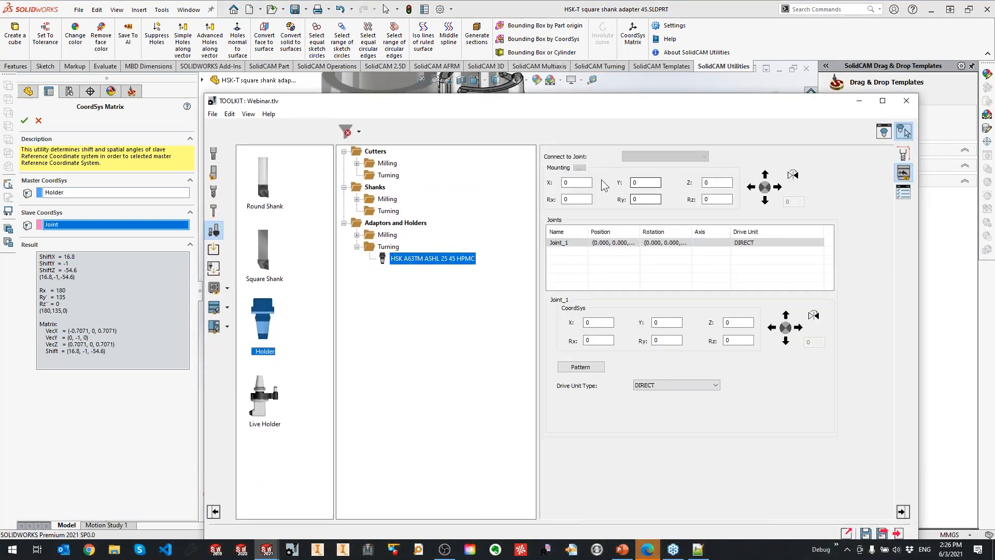
click(596, 322)
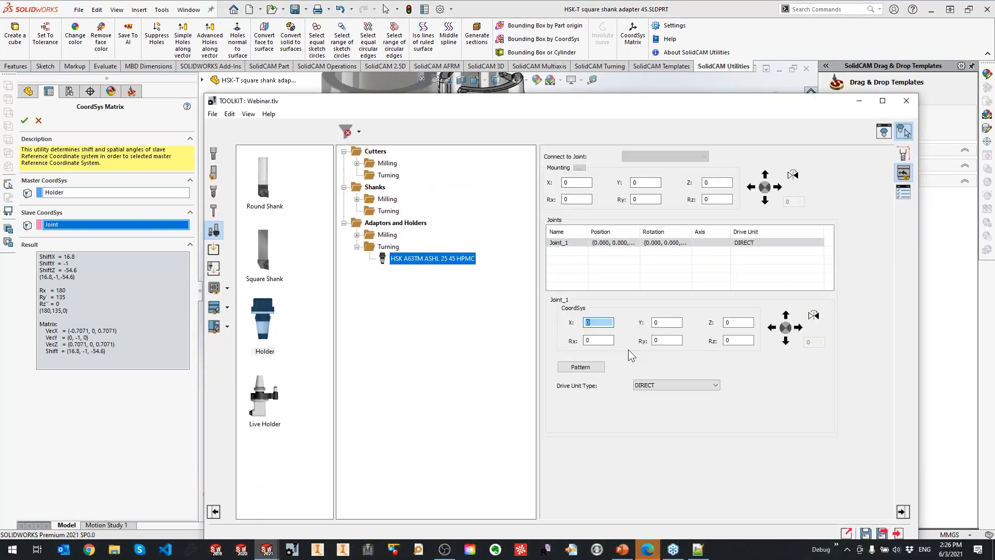
text(16.7)
key(BackSpace)
text(8)
key(Tab)
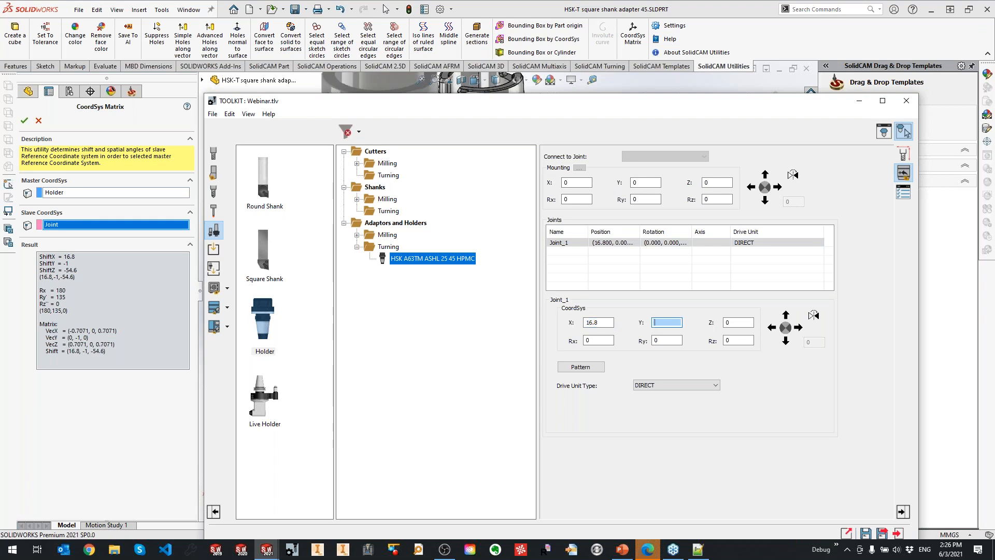
text(-1)
key(Tab)
text(-)
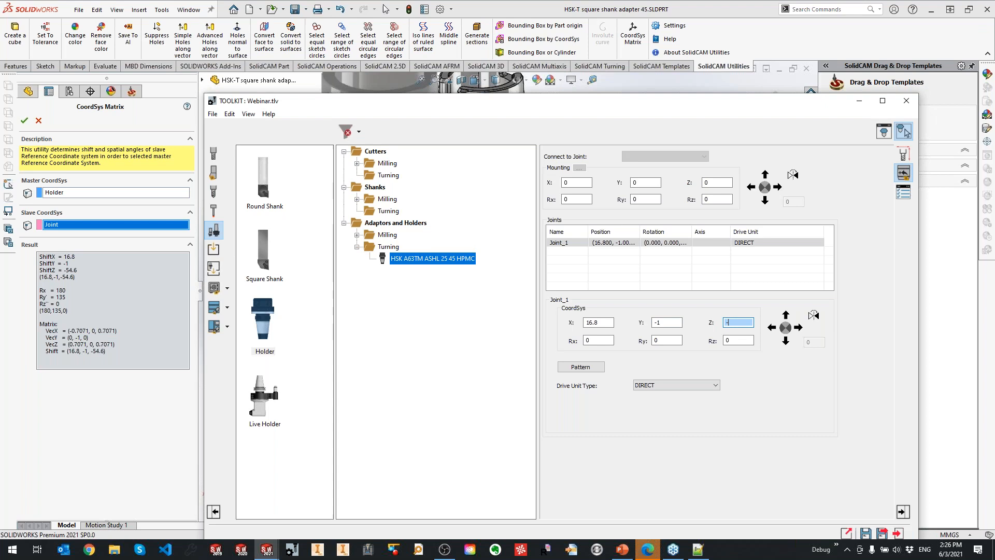
text(54.6)
key(Tab)
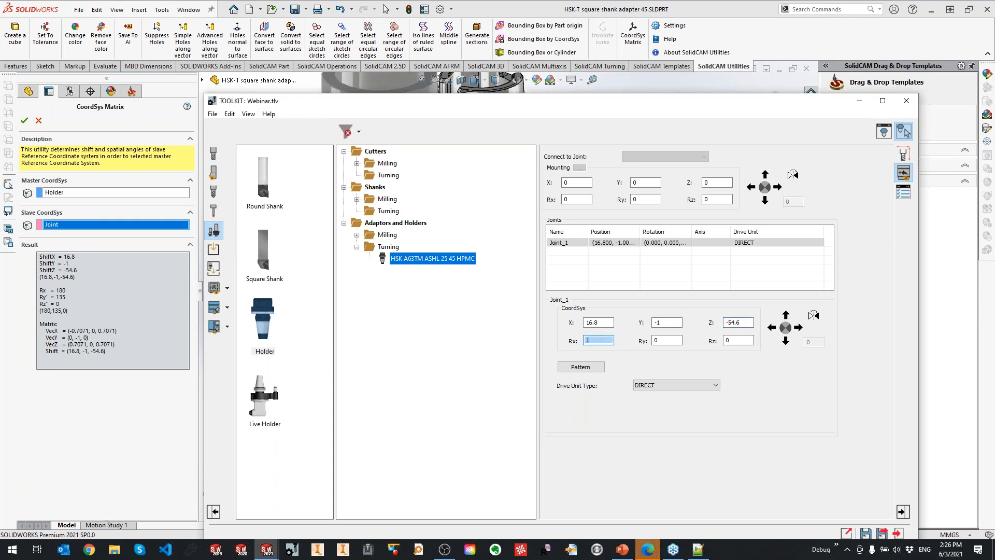
Set the rotation of the turning holder's Joint_1 to Rx 180 and Ry 135, keeping Rz at 0
key(Tab)
text(1)
key(Tab)
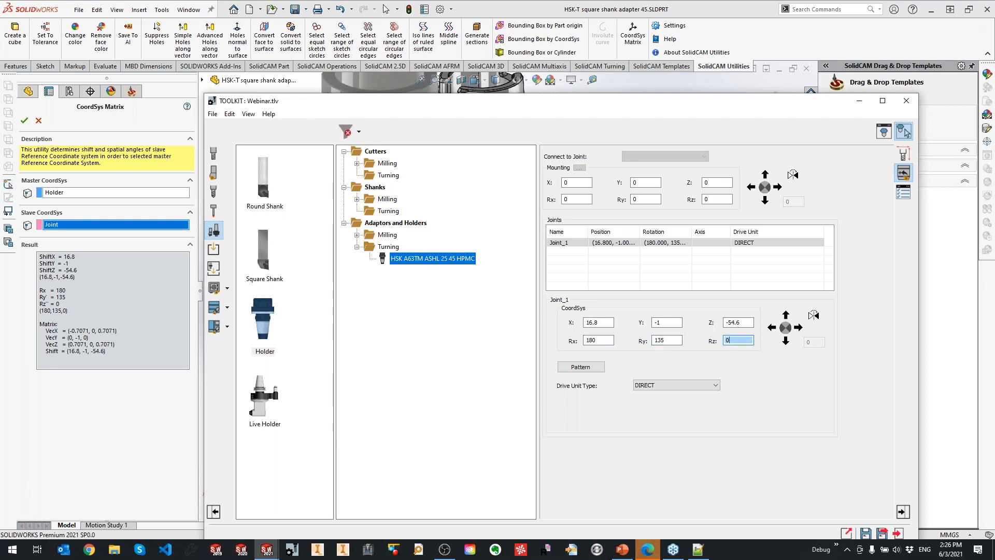
Set the drive unit type of the turning holder's Joint_1 to NOT DRIVEN and select the holders' Turning folder
drag(696, 103, 661, 55)
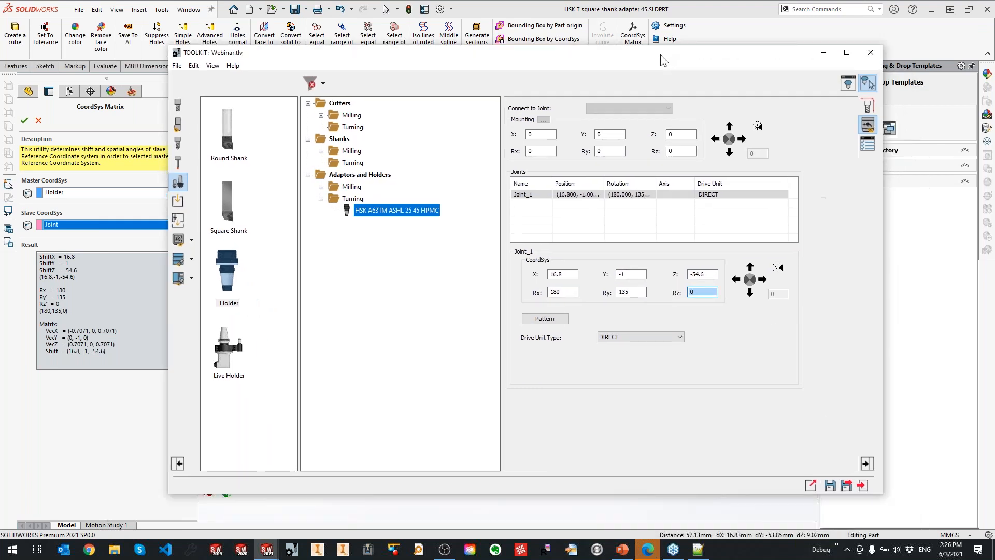
click(644, 337)
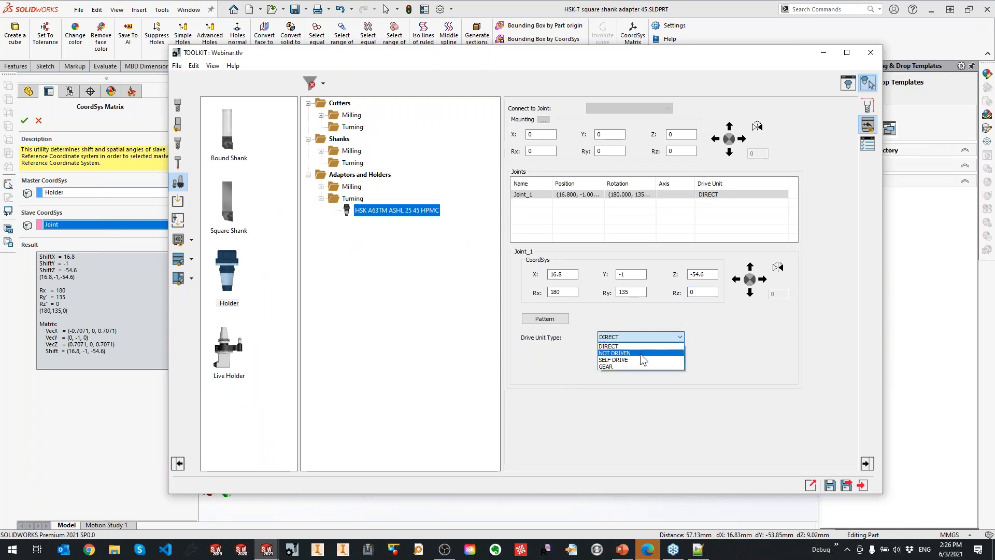
click(640, 354)
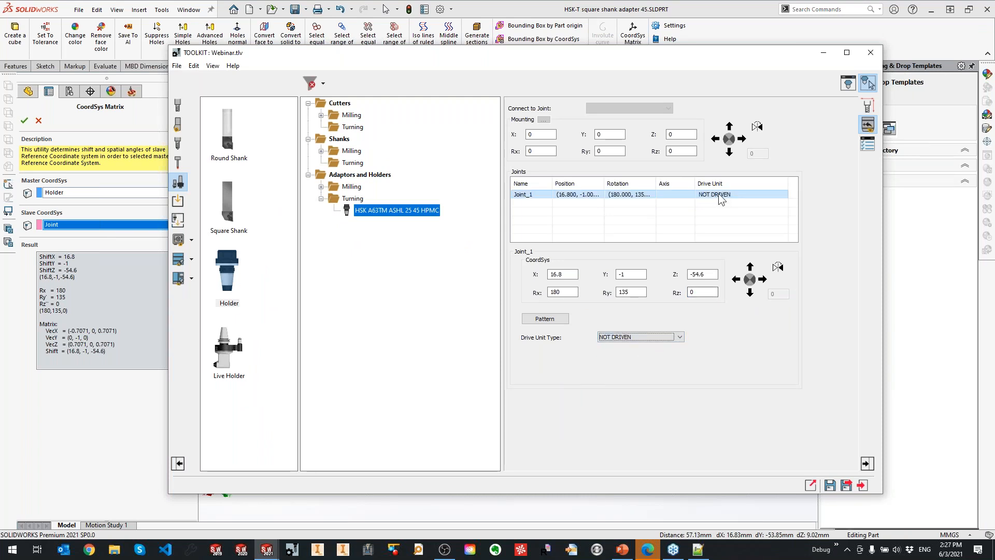
click(345, 200)
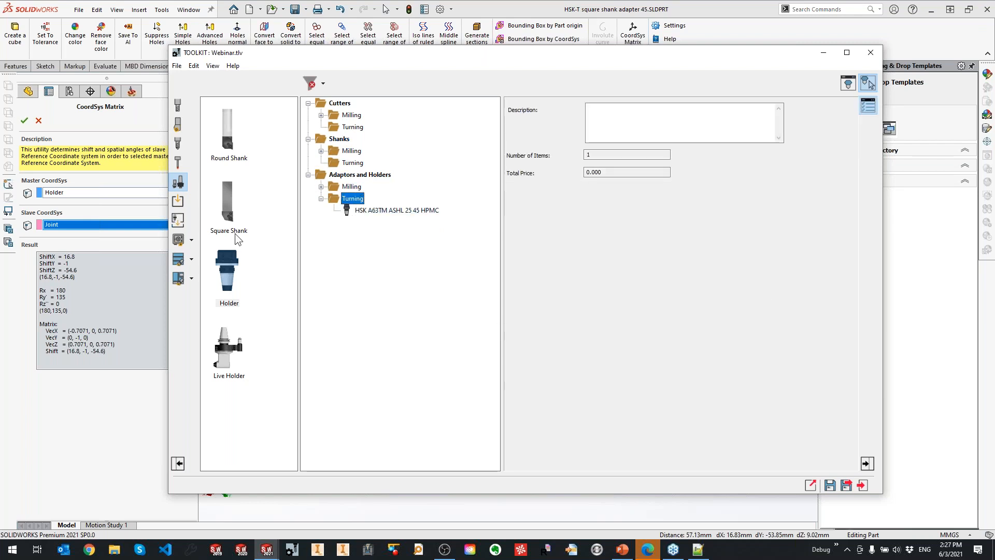
Add a square shank to the shanks' Turning folder and open its connection data
drag(234, 207, 346, 162)
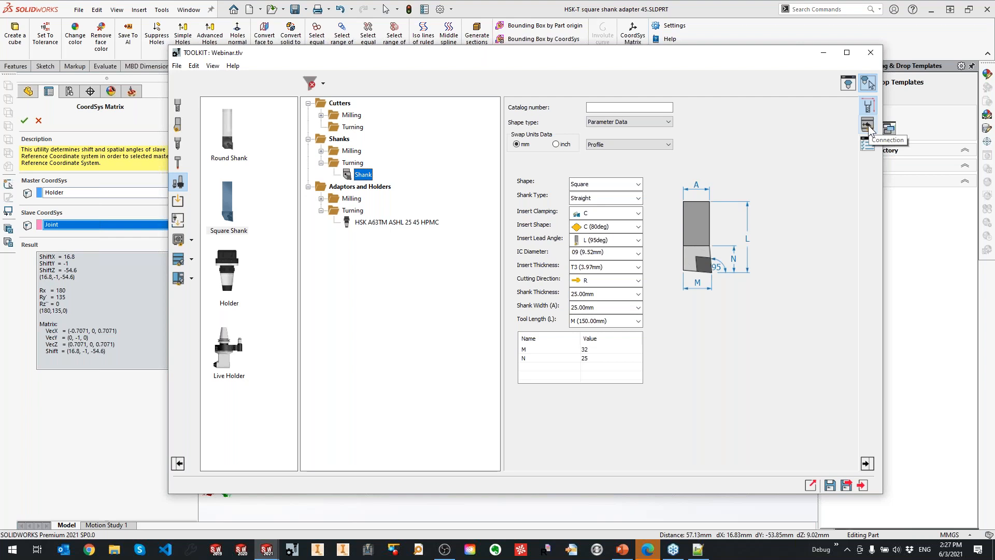
click(868, 126)
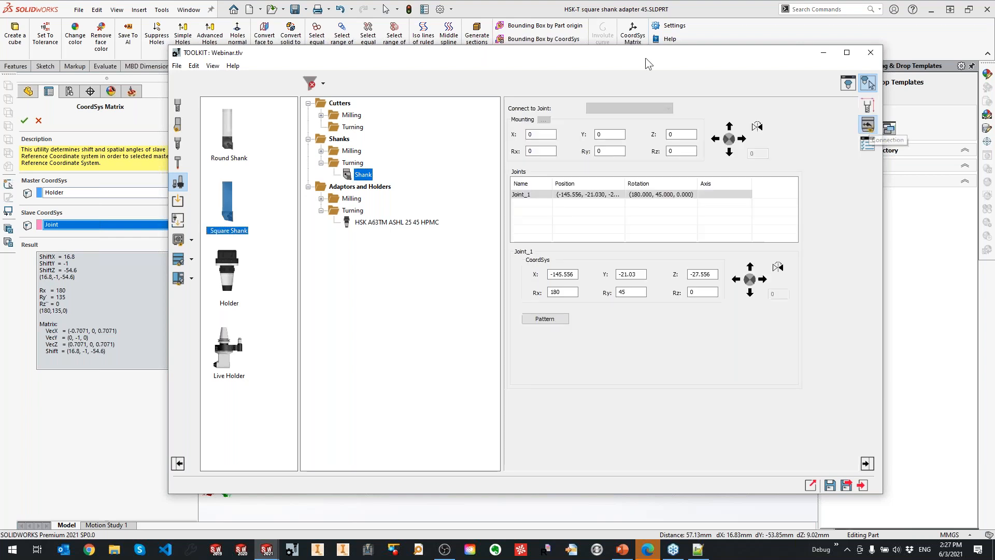
Uncover the CoordSys Matrix data of the HSK-T square shank adapter part and clear its master and slave selections
drag(589, 54, 554, 81)
double_click(556, 82)
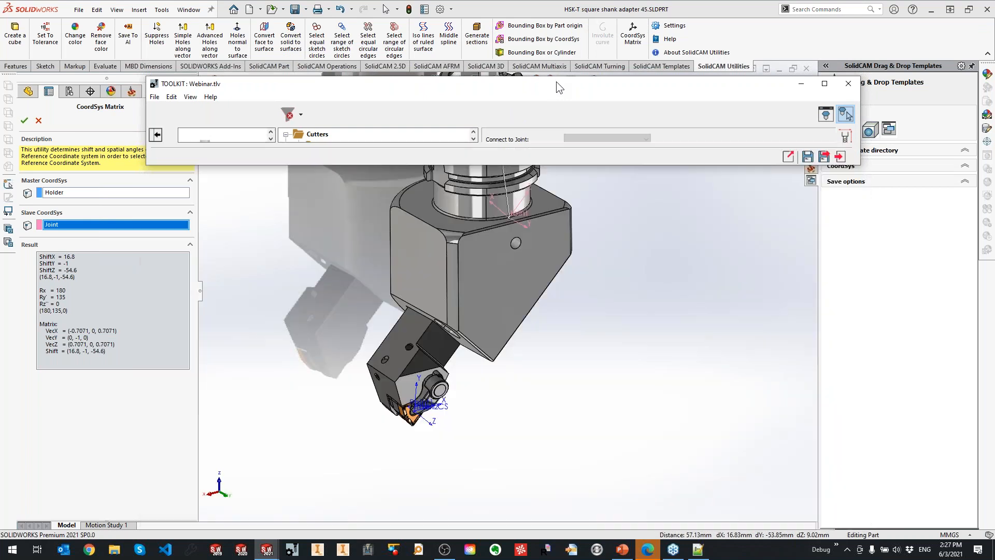
double_click(556, 82)
double_click(547, 90)
drag(547, 91, 514, 450)
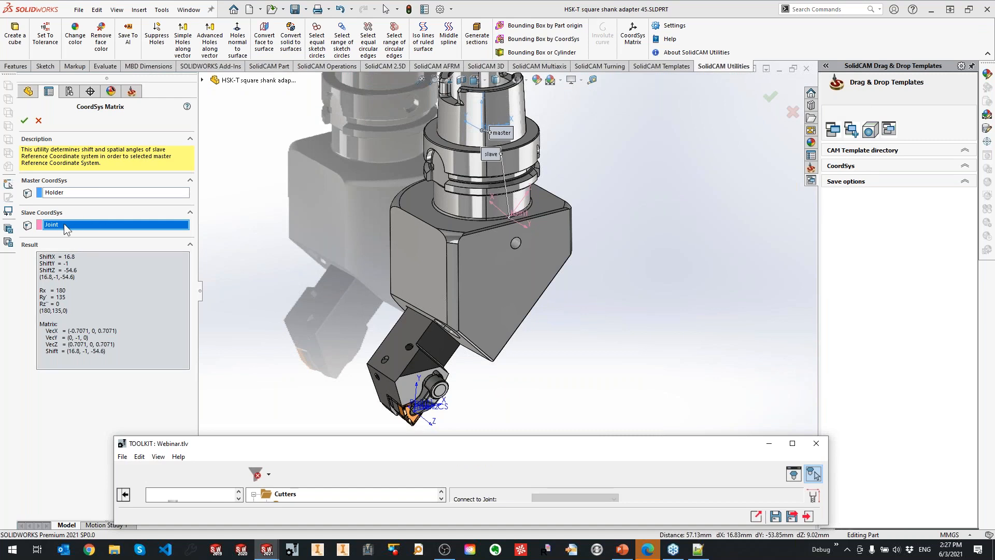
right_click(68, 199)
click(67, 200)
right_click(83, 224)
click(89, 230)
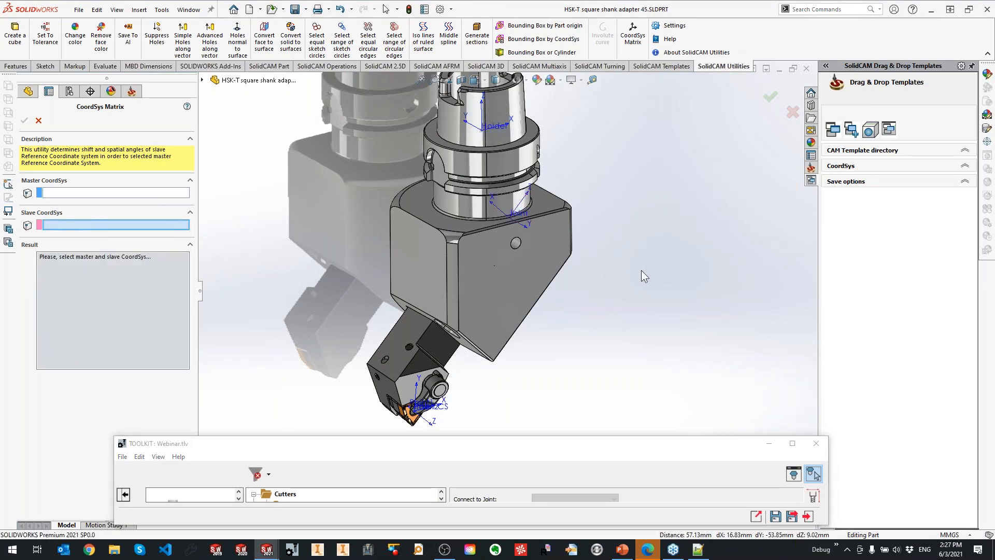
click(515, 214)
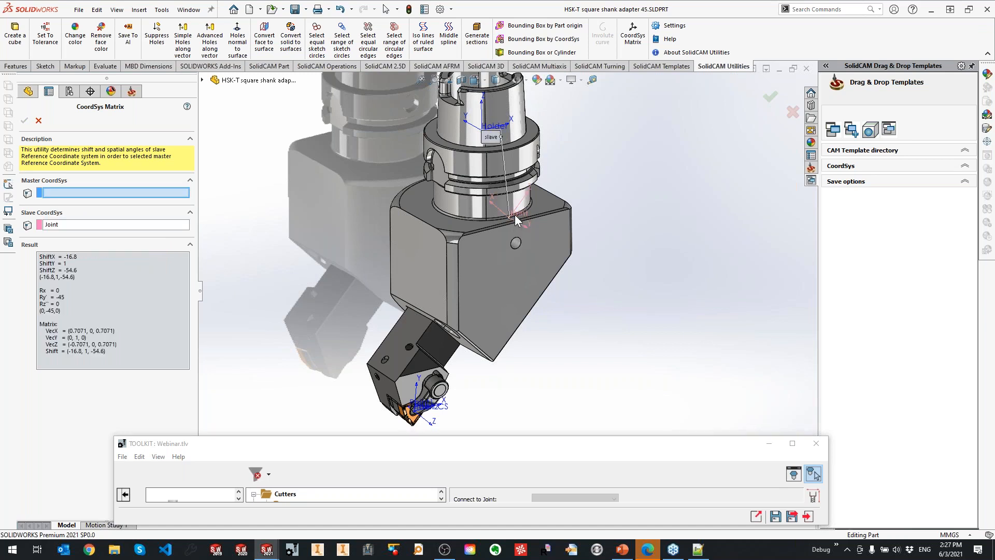
right_click(77, 226)
click(91, 230)
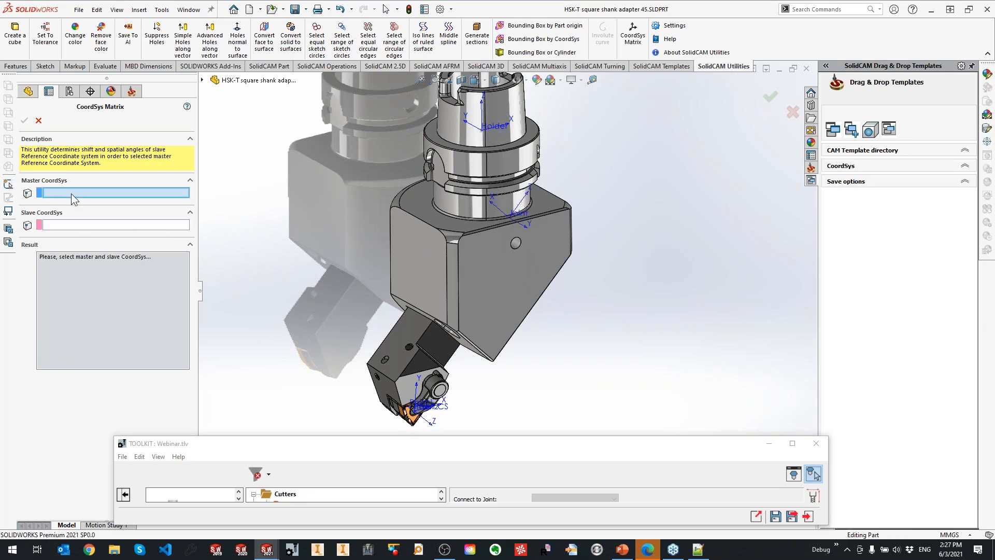
Calculate the CoordSys Matrix with Joint as master and Insert Joint cs as slave
click(518, 210)
scroll(416, 391, down, 5)
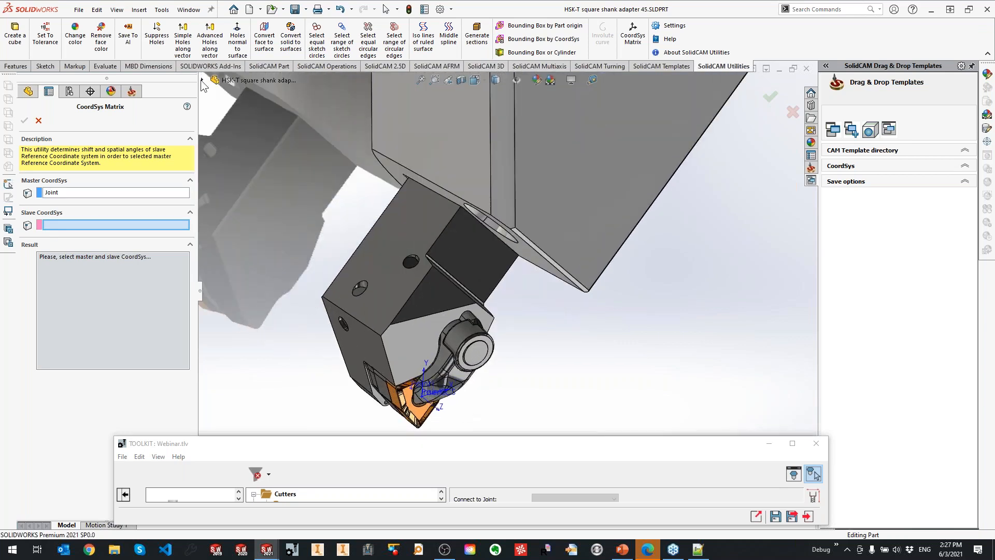
click(202, 81)
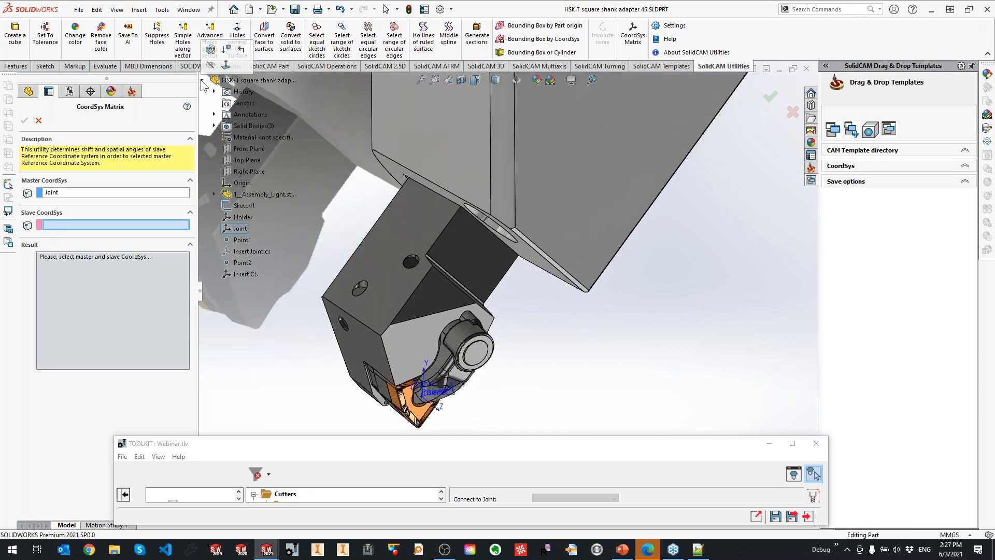
click(260, 250)
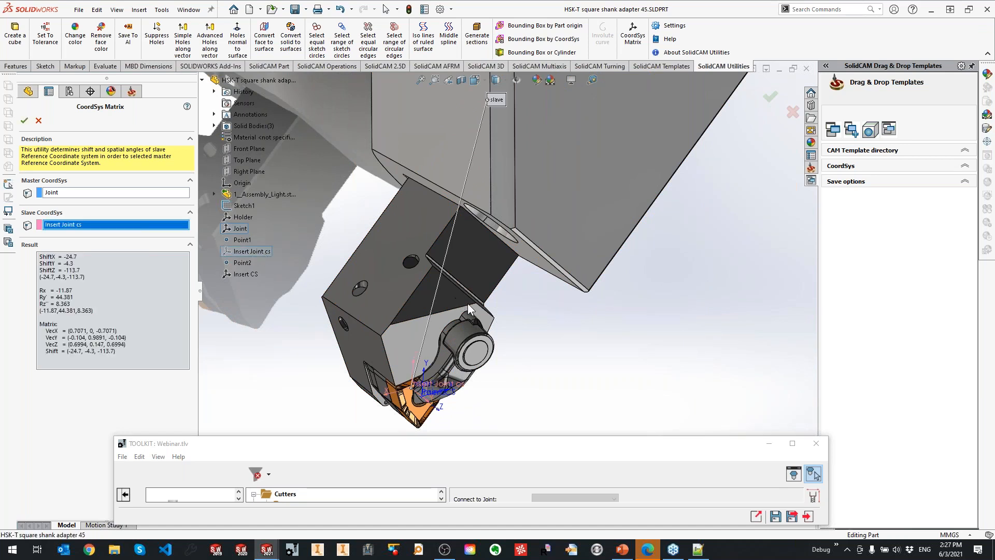
Set the position of the turning shank's Joint_1 to X -24.7, Y -4.3 and Z -113.7
drag(496, 445, 606, 66)
click(622, 286)
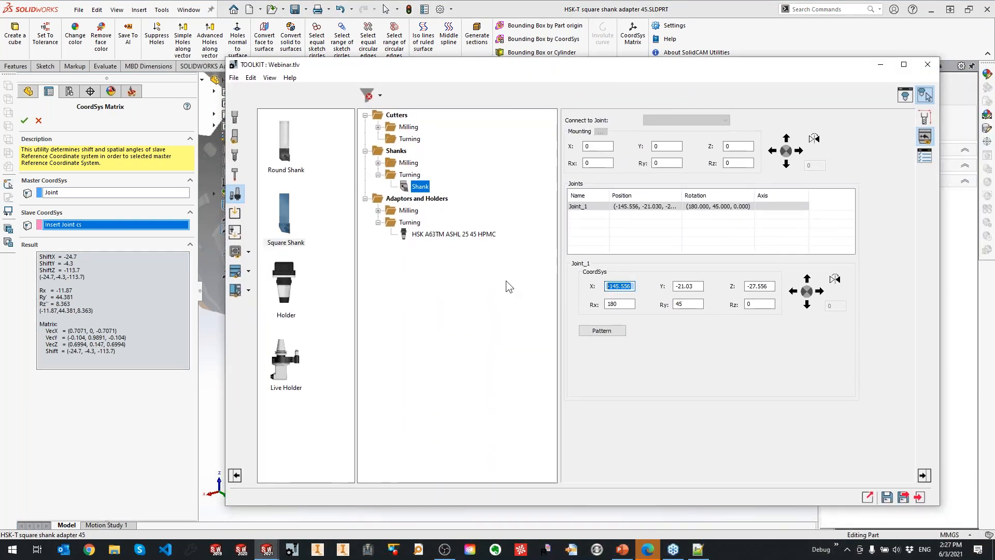
text(-24.)
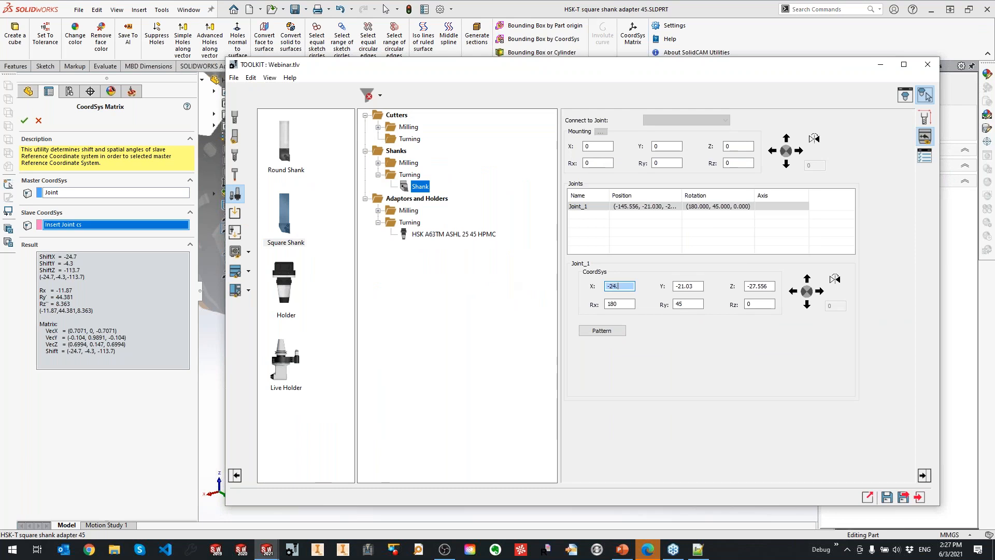
text(7)
key(Tab)
text(-4.3)
key(Tab)
text(-11)
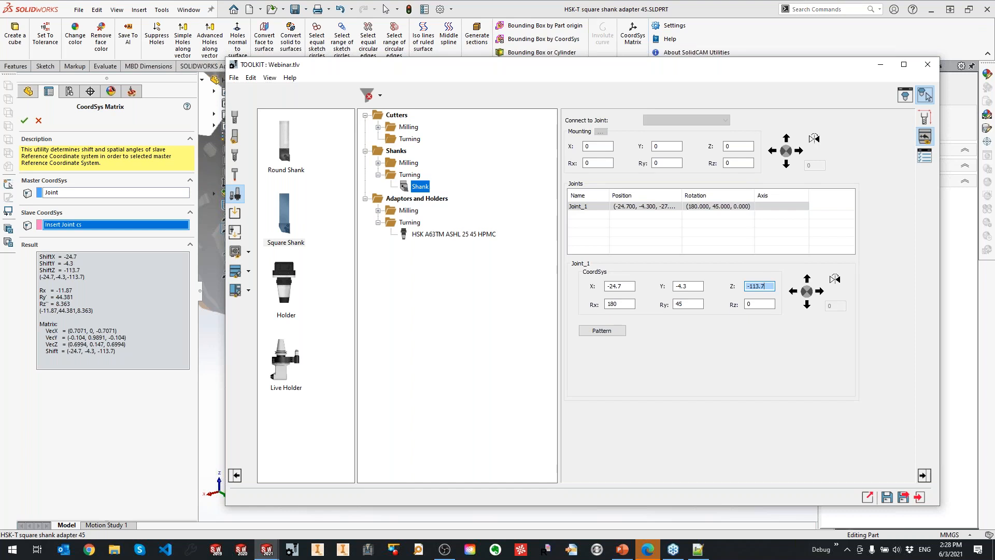
Set the rotation of the turning shank's Joint_1 to Rx -11.87, Ry 44.381 and Rz 8.363
key(Tab)
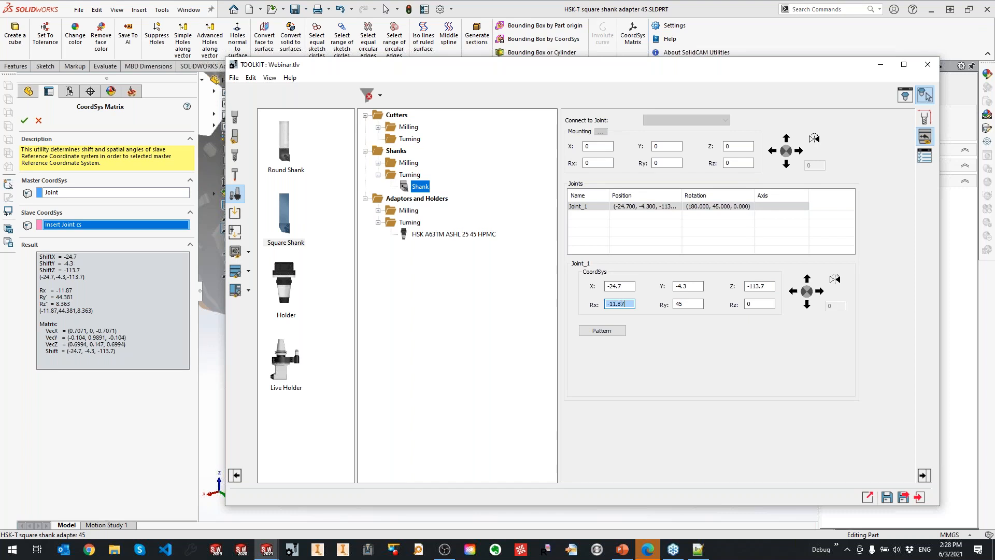
key(Tab)
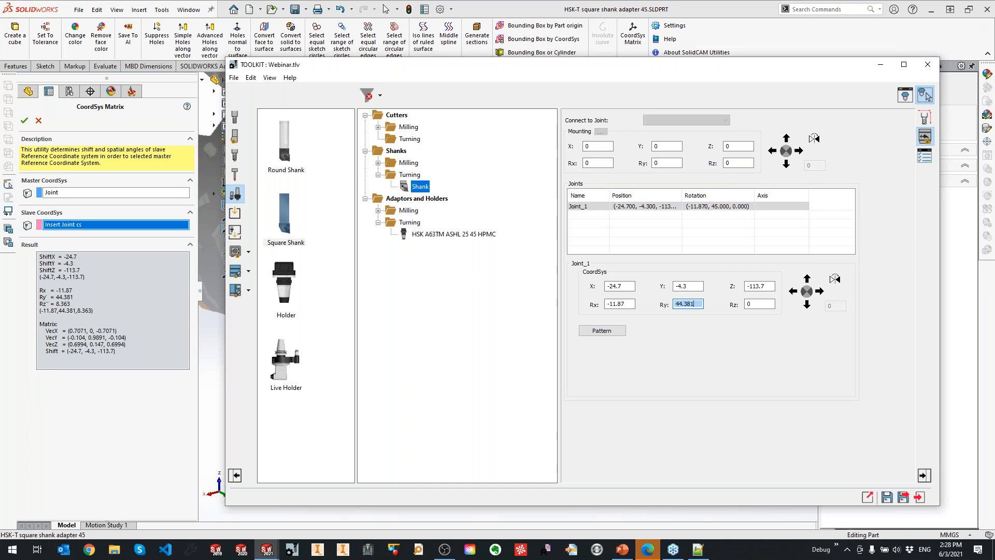
key(Tab)
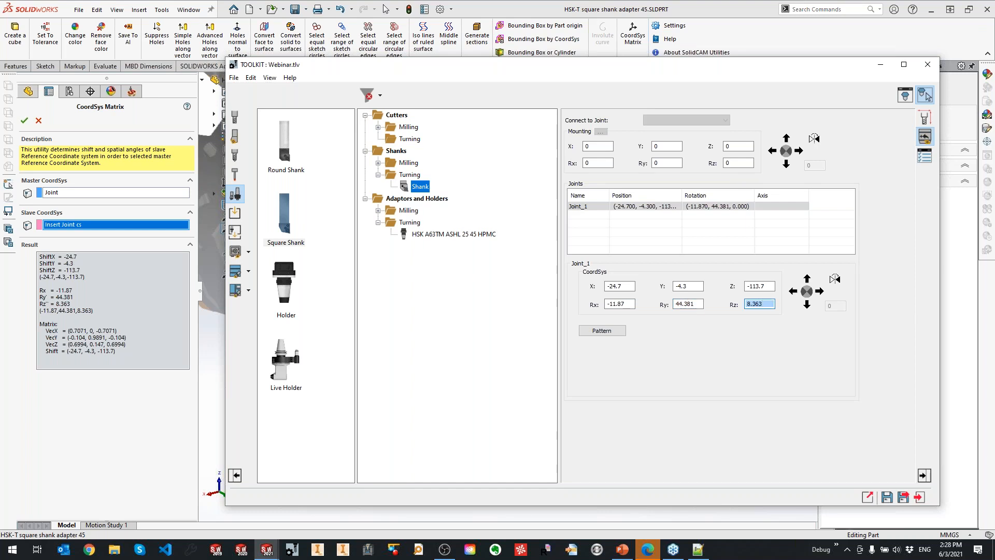
Preview the turning shank and the location of its Joint_1 in the tool viewer
click(905, 95)
middle_drag(721, 332, 711, 281)
scroll(721, 342, down, 3)
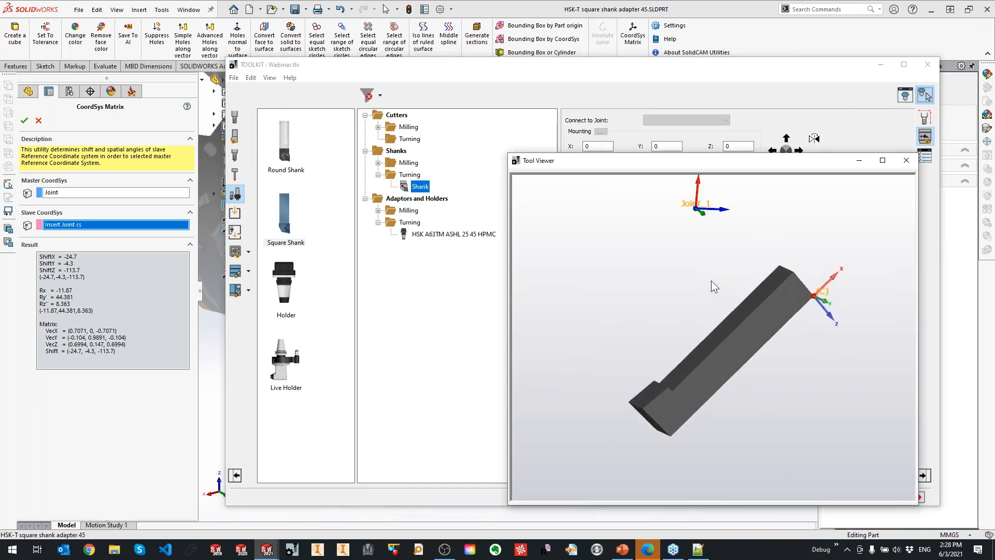
scroll(711, 281, down, 1)
click(718, 65)
drag(721, 161, 429, 400)
Check the shank's Joint_1 values against the CoordSys Matrix result and the coordinate systems in the part
click(699, 305)
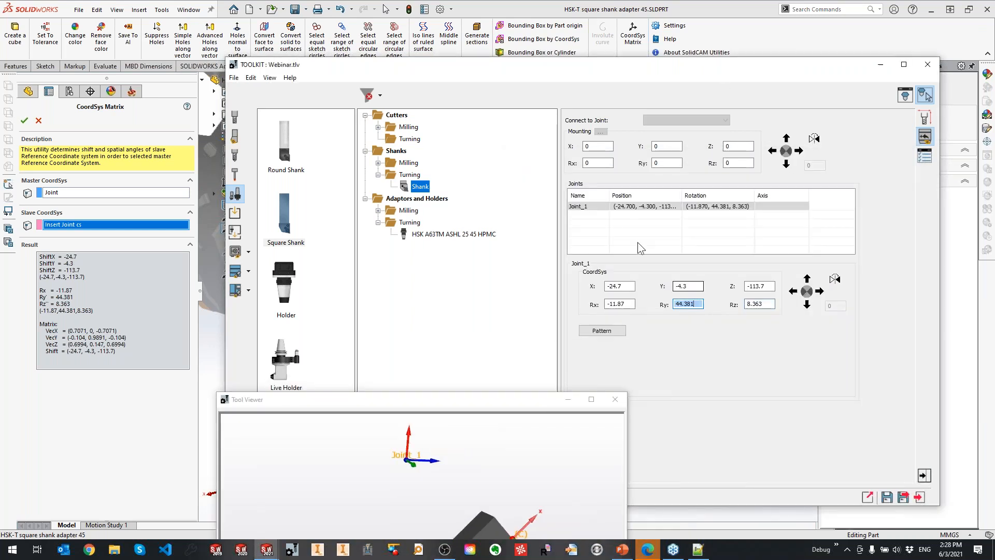
click(625, 305)
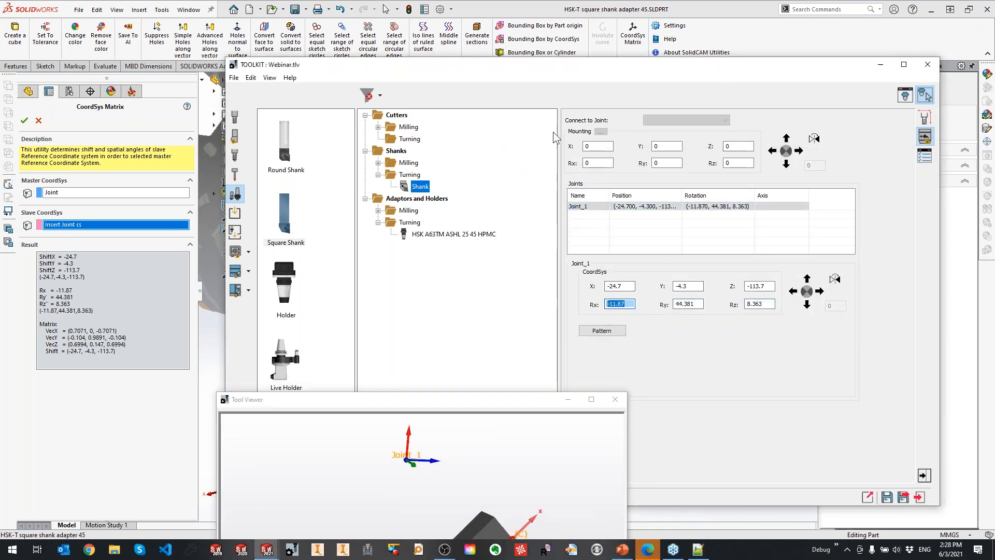
click(574, 12)
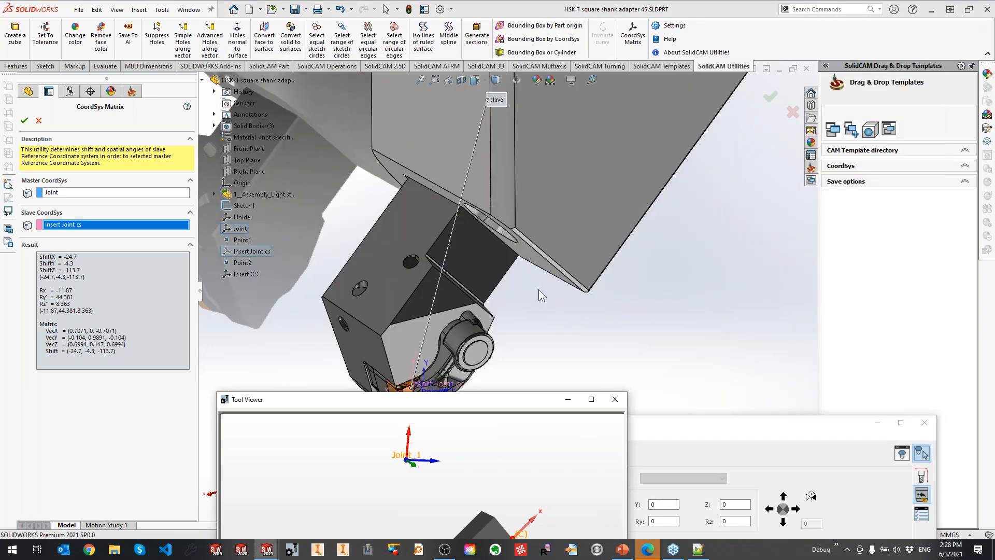
scroll(539, 296, up, 3)
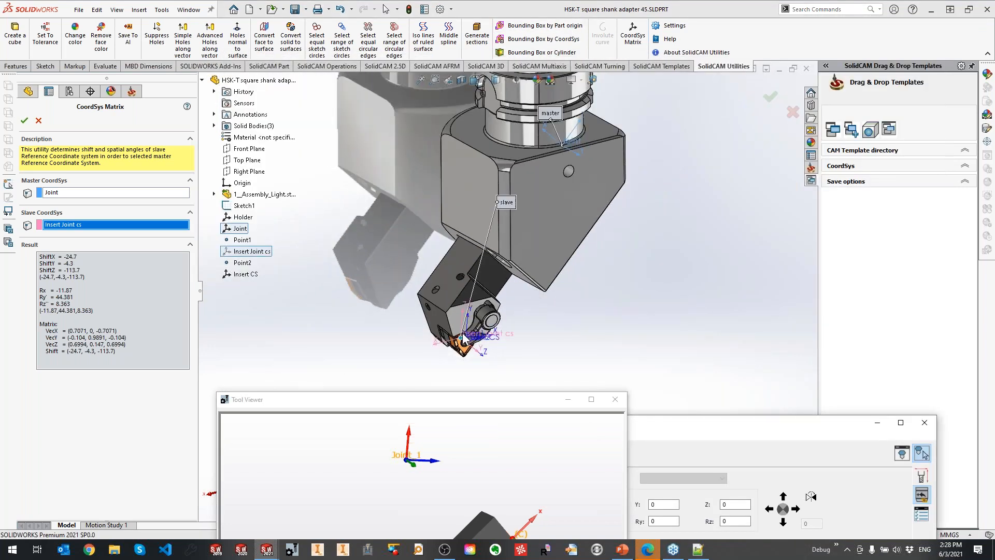
drag(694, 428, 724, 68)
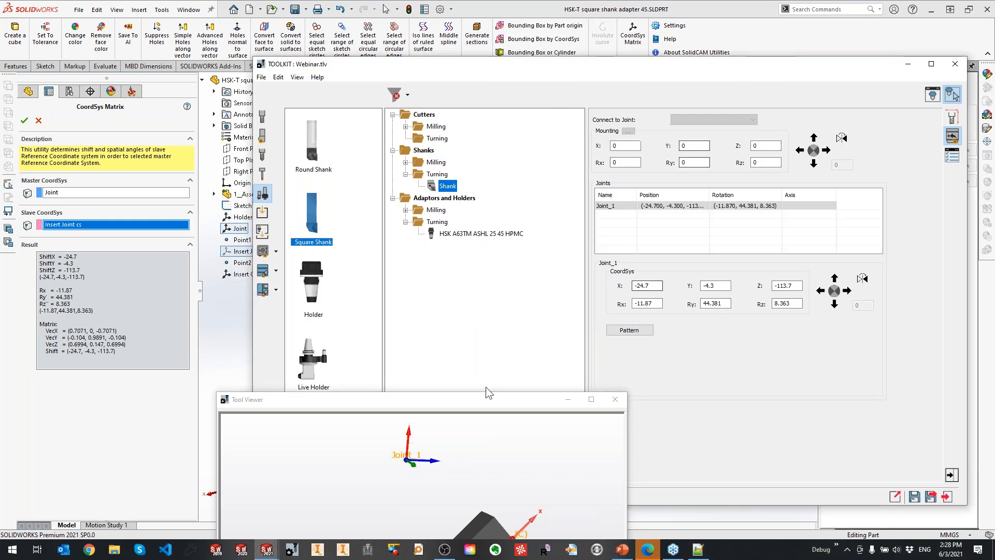
drag(488, 403, 833, 308)
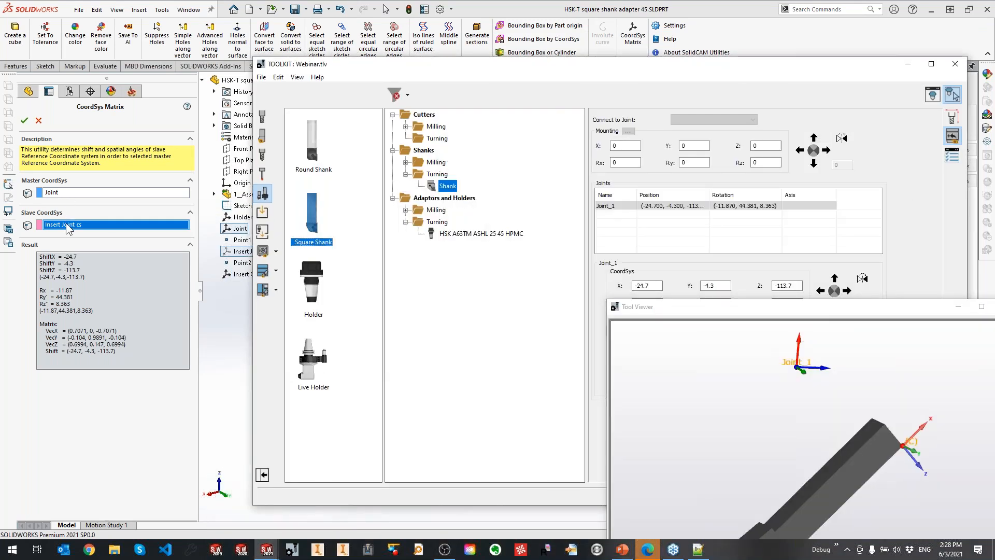
drag(673, 320, 657, 400)
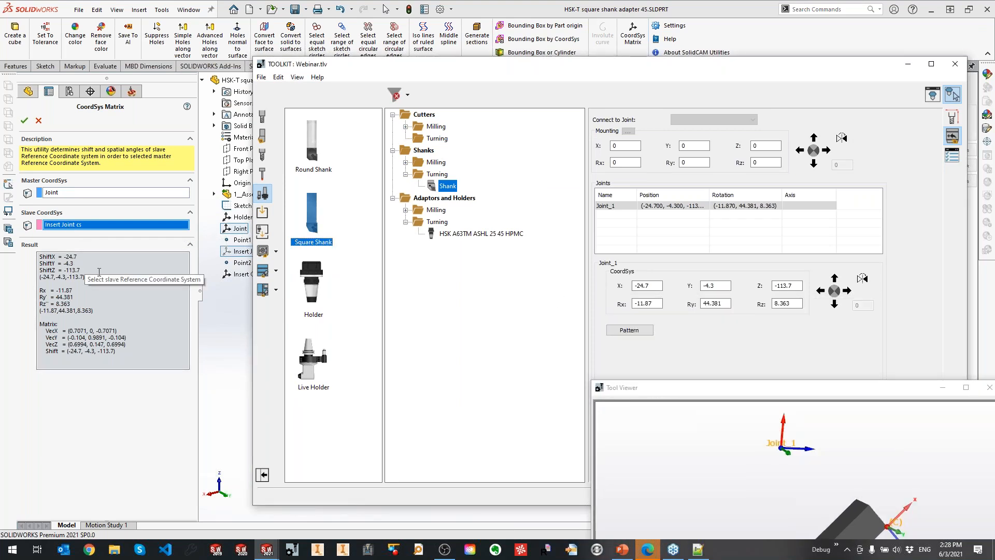
double_click(725, 302)
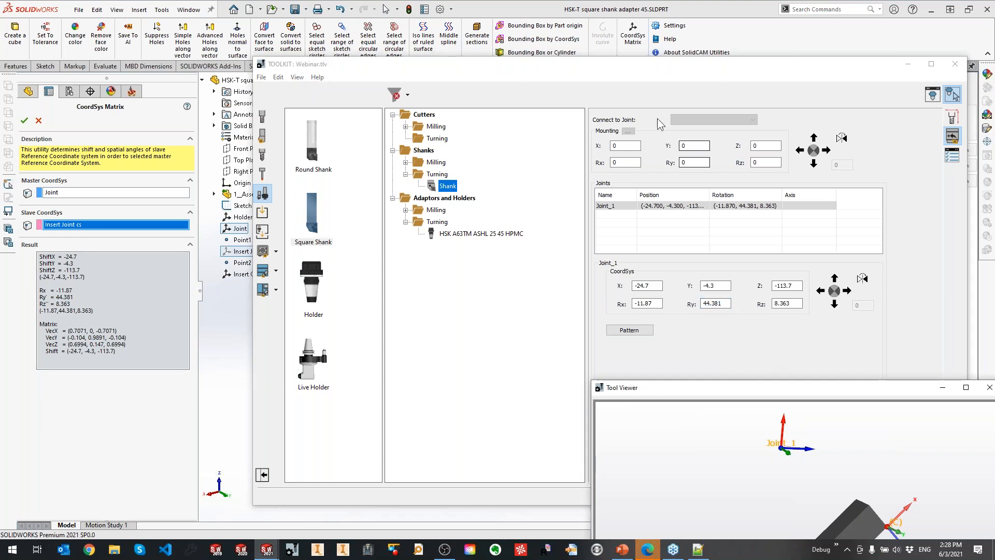
Inspect the shank's orientation relative to Joint_1 in the tool viewer and close the preview
drag(645, 65, 515, 12)
drag(780, 390, 648, 203)
scroll(682, 321, down, 2)
mouse_move(682, 322)
middle_down()
mouse_move(723, 341)
mouse_move(675, 324)
middle_up()
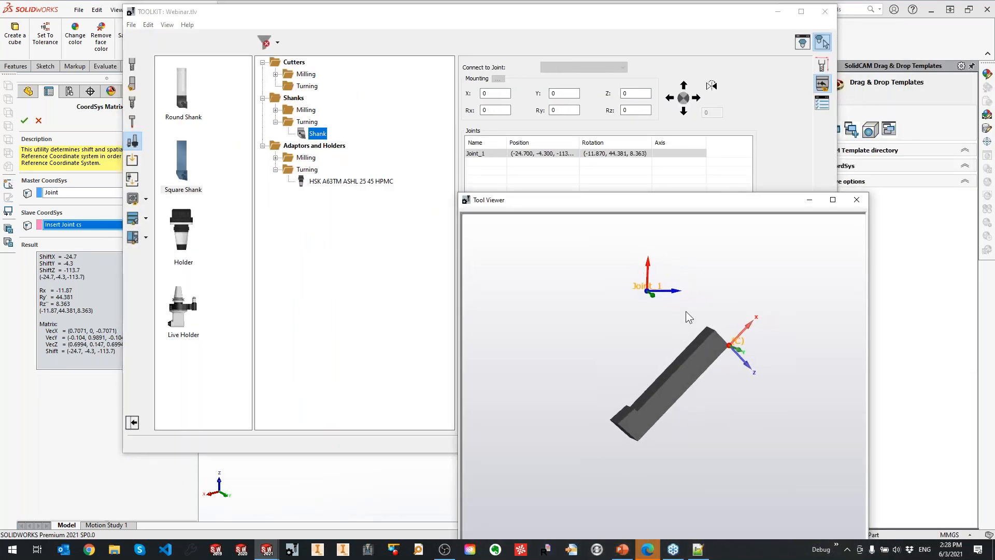
click(857, 200)
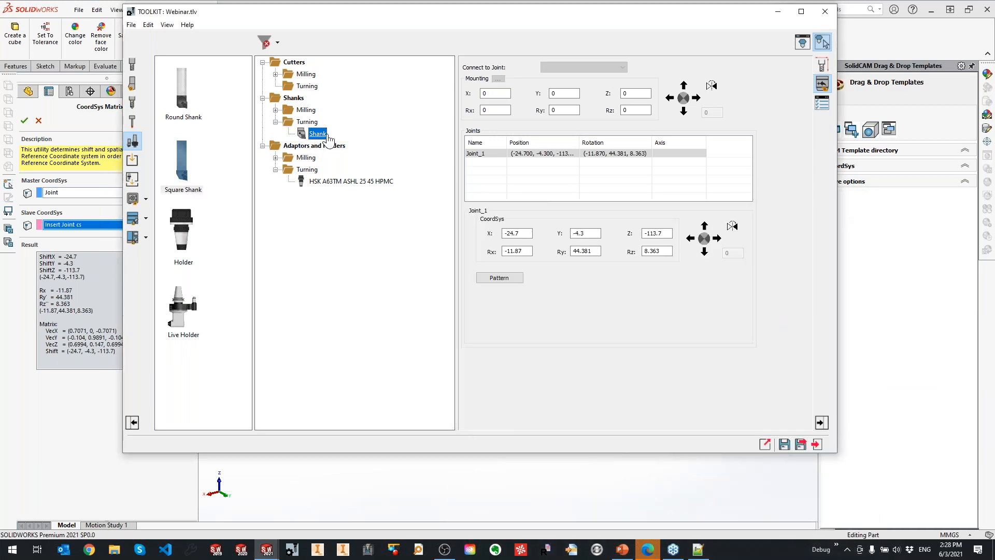
Set the turning shank's shape type to 3D Model and load DWLNR 2525X-08-JHP-MC.STL from the Webinar Turning Shank folder
click(822, 65)
click(586, 82)
click(575, 103)
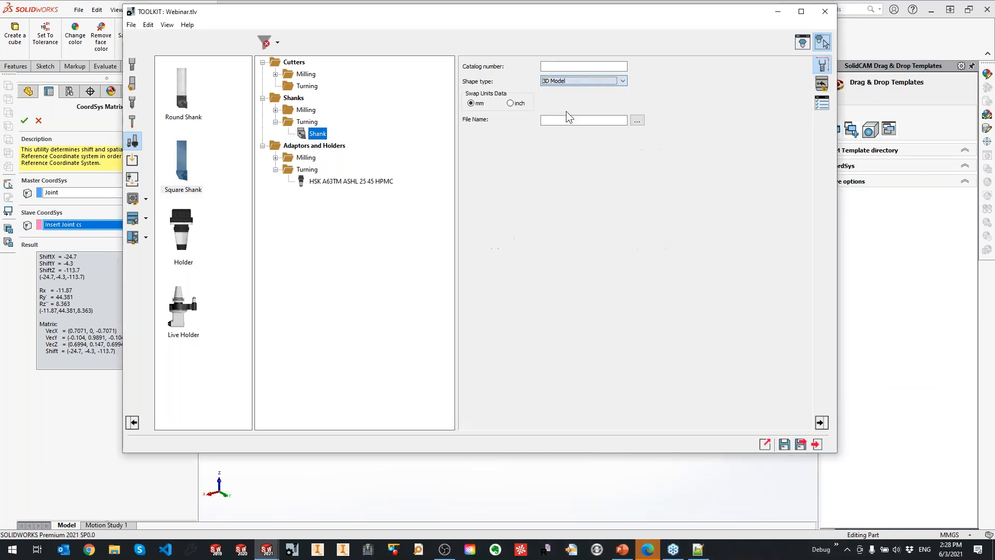
click(645, 127)
drag(552, 173, 552, 203)
double_click(475, 312)
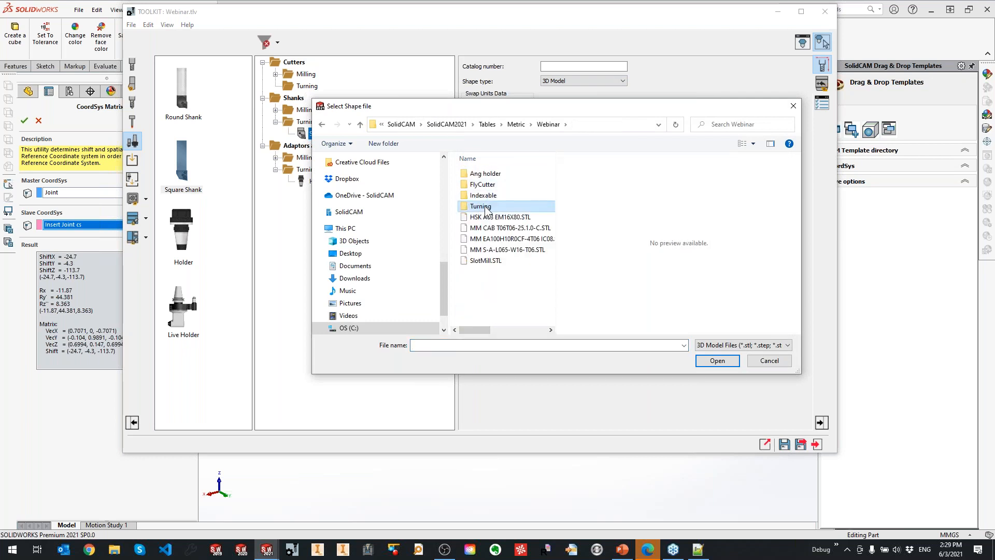
double_click(481, 206)
double_click(488, 194)
click(494, 174)
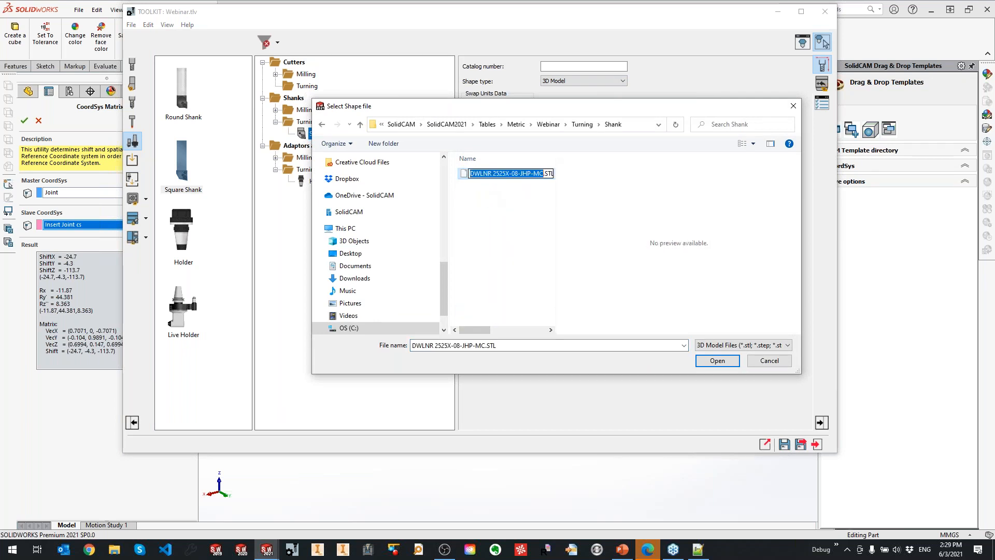
click(717, 360)
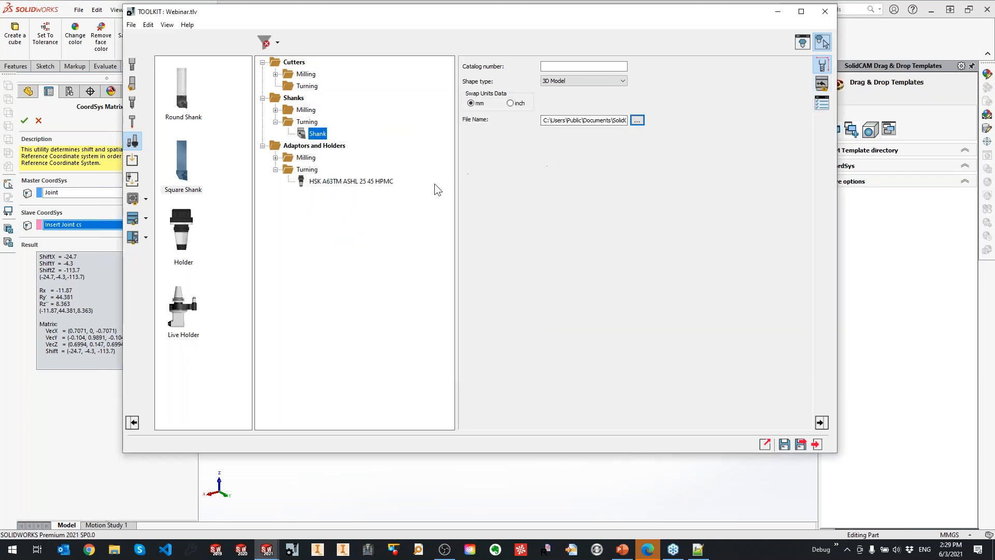
Rename the turning shank as DWLNR 2525X-08-JHP-MC
click(318, 134)
text(DWLNR 2525X-08-JHP-MC)
key(Return)
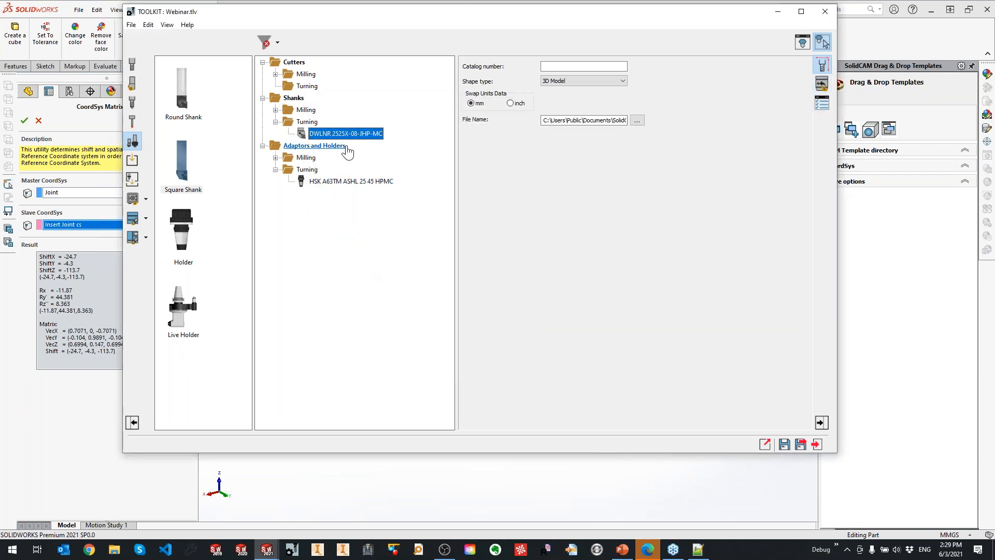
Examine the imported shank model and its Joint_1 location in the tool viewer, and close the preview
click(822, 83)
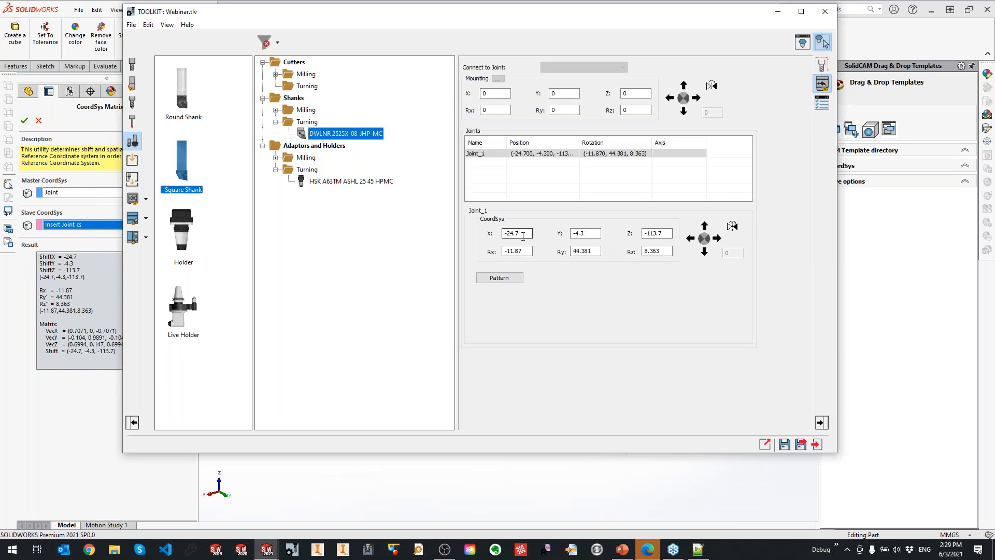
click(802, 41)
middle_drag(730, 341, 669, 343)
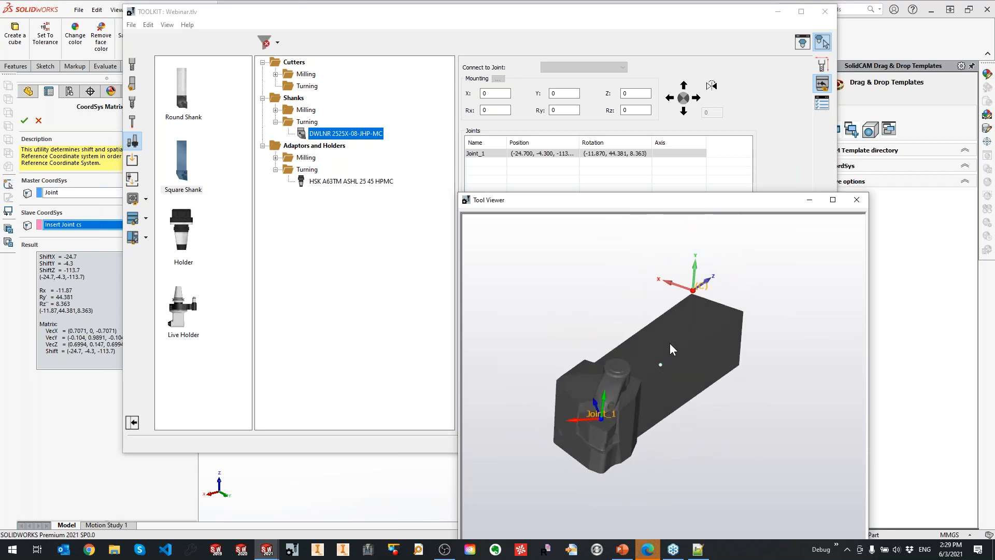
click(857, 199)
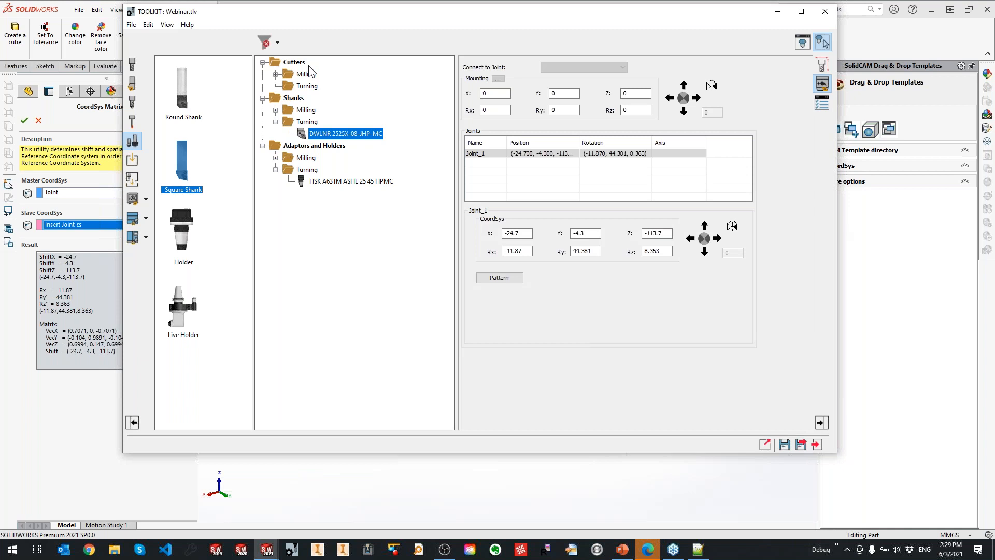
Add a Profile cutter to the Webinar library's turning cutters and set its shape type to 3D Model
click(133, 83)
drag(182, 96, 242, 98)
drag(267, 134, 306, 87)
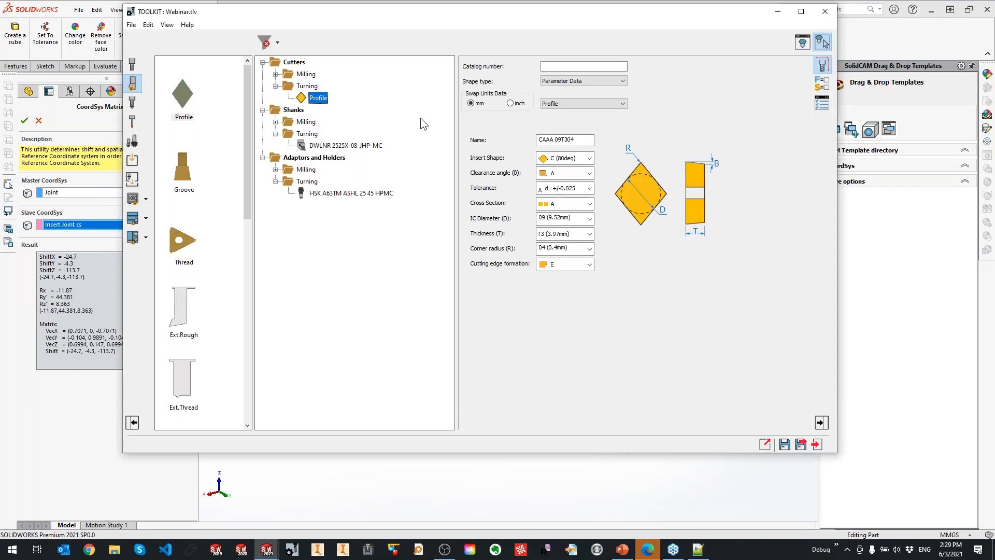
click(578, 81)
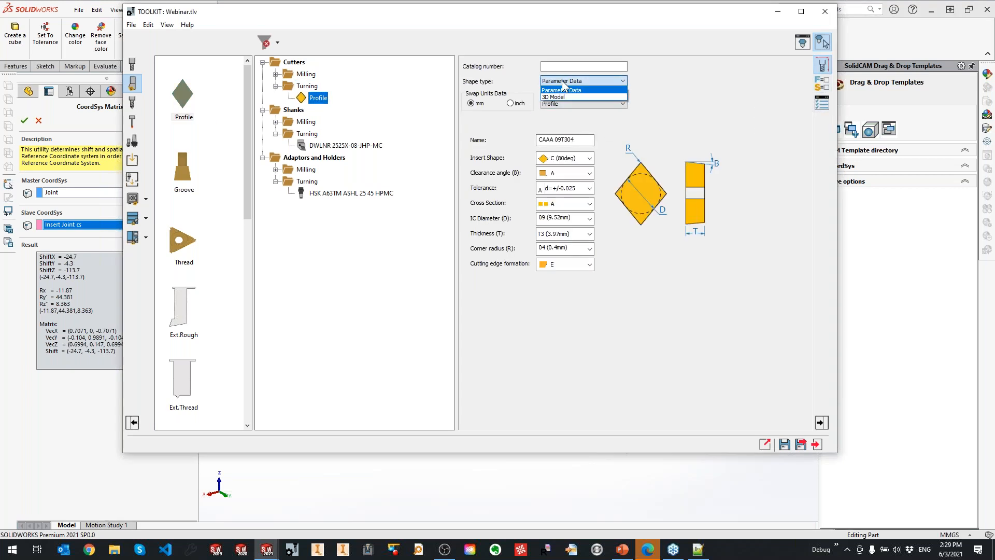
click(553, 97)
click(637, 120)
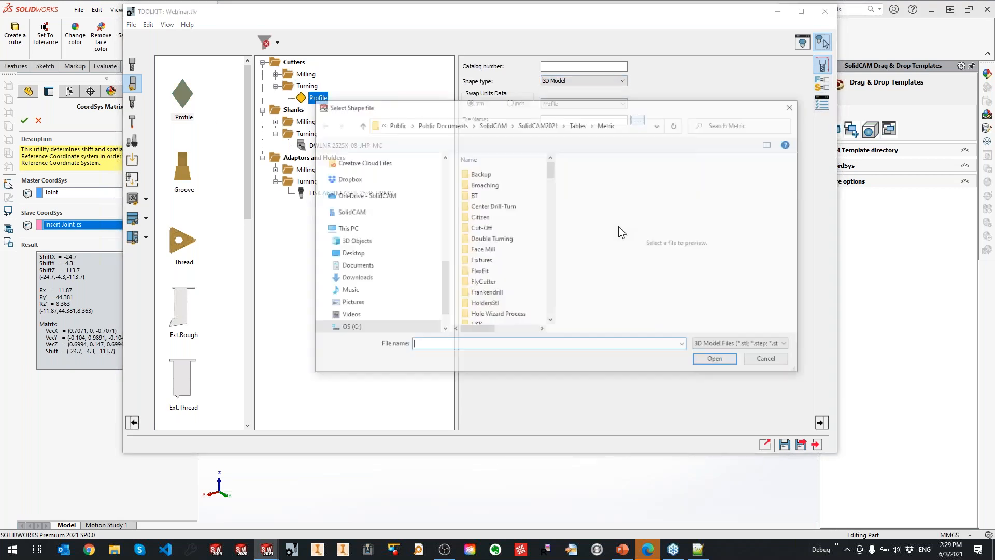
Load WNMG 080408-GN.STL from the Webinar turning Insert folder as the cutter's shape and rename the cutter WNMG 080408-GN
drag(552, 172, 552, 316)
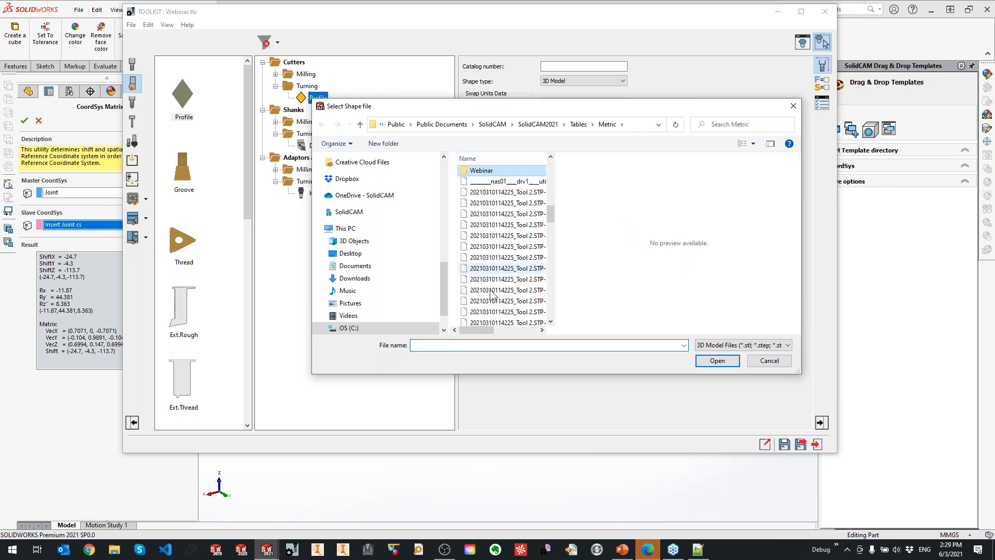
double_click(490, 173)
double_click(482, 206)
double_click(478, 184)
click(498, 173)
click(498, 174)
key(ctrl+c)
double_click(475, 175)
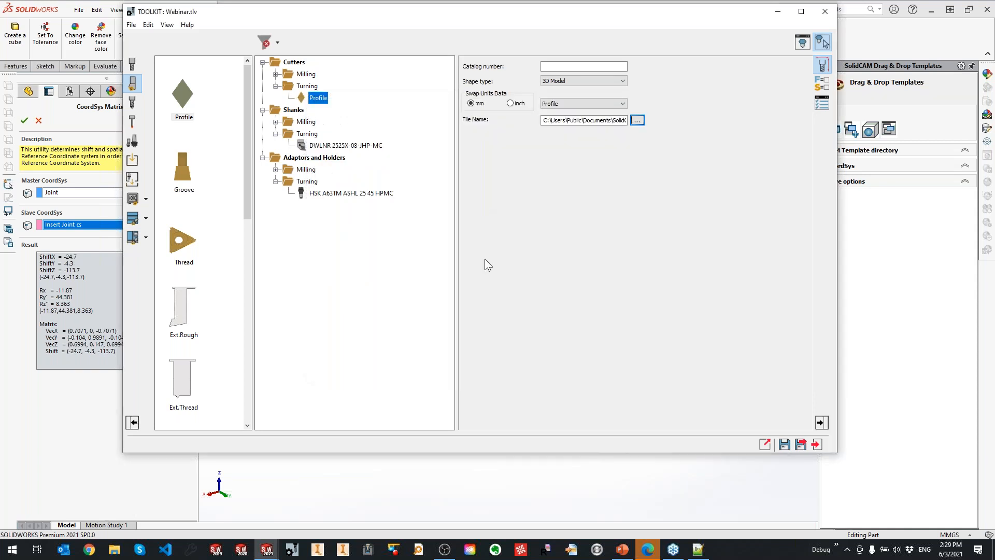
click(318, 97)
key(ctrl+v)
key(Return)
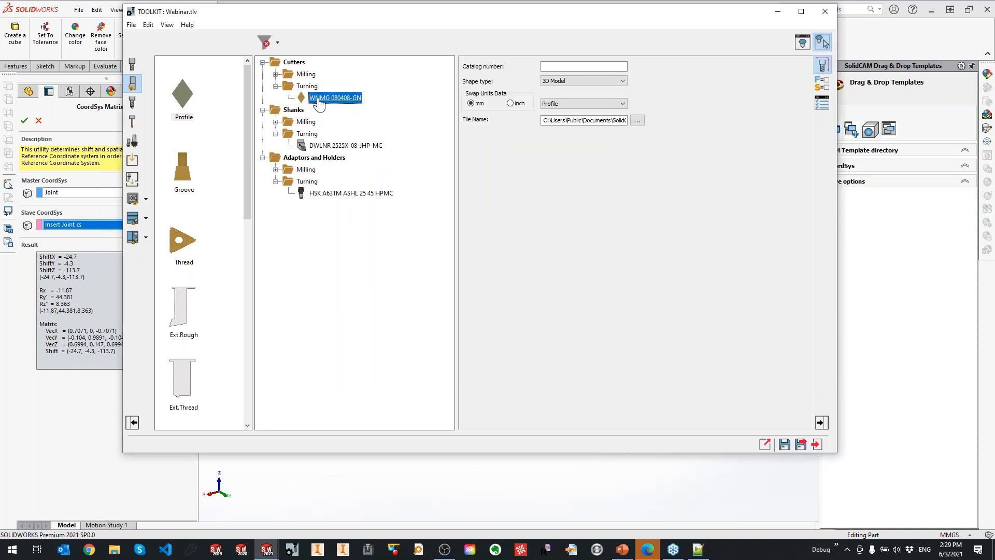
Review the model file settings of the DWLNR 2525X-08-JHP-MC shank and the WNMG 080408-GN cutter
click(326, 145)
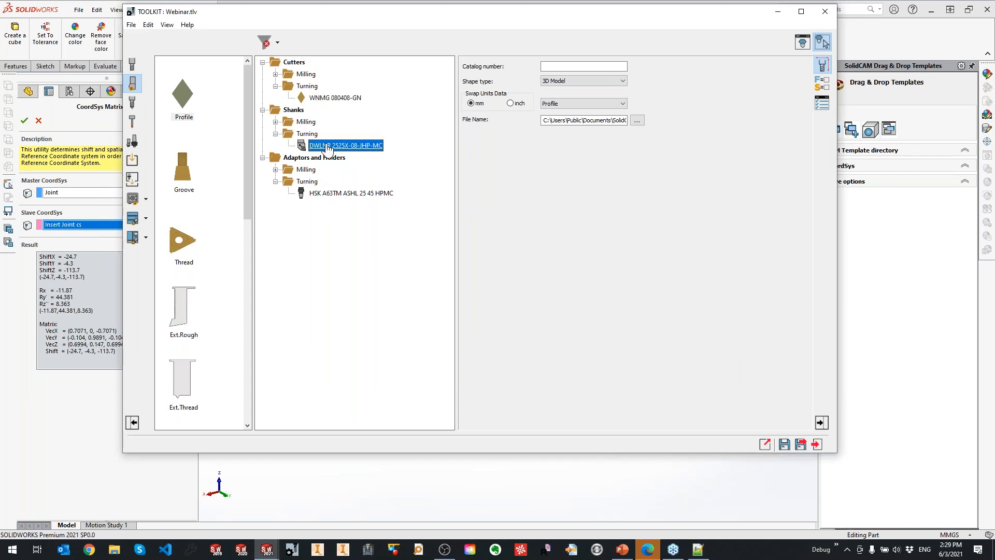
right_click(326, 145)
click(365, 357)
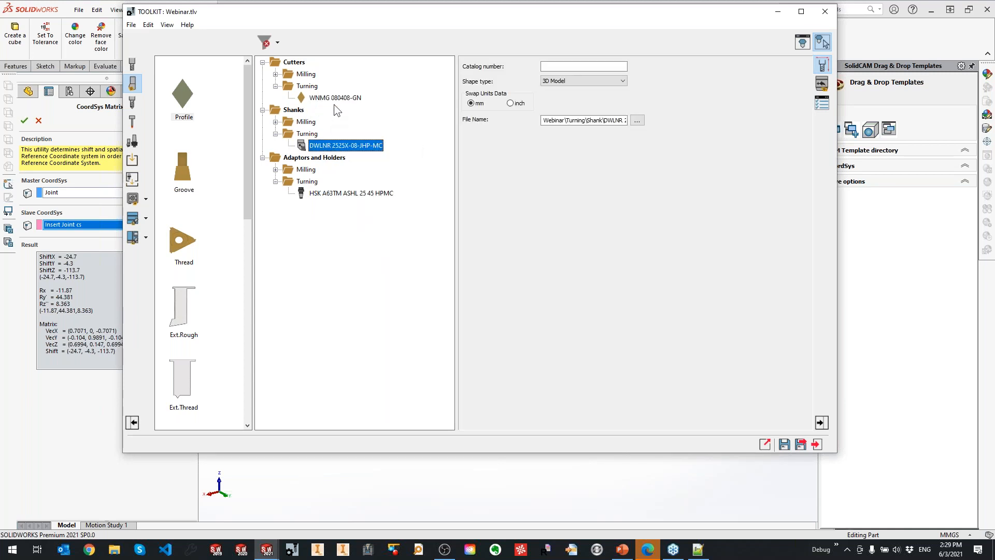
double_click(337, 99)
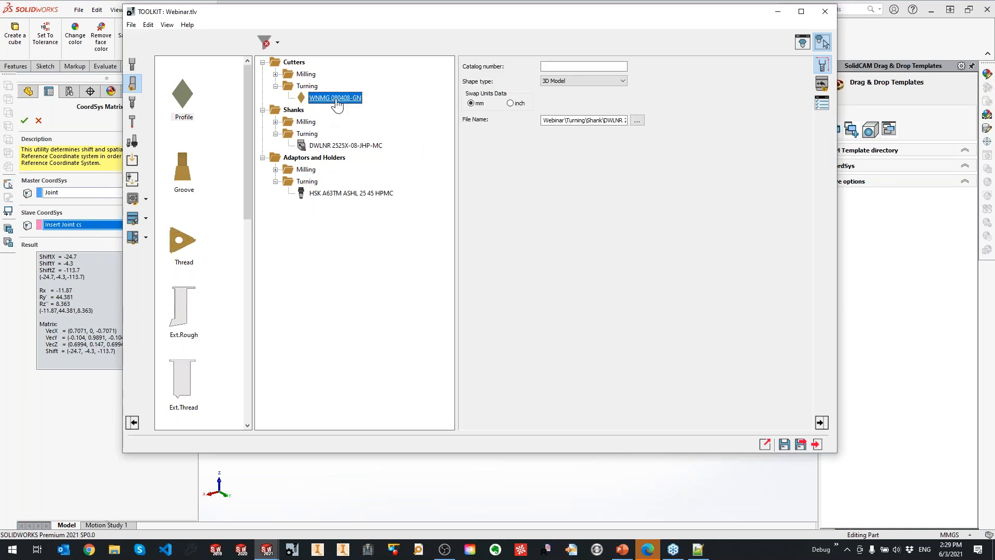
click(360, 269)
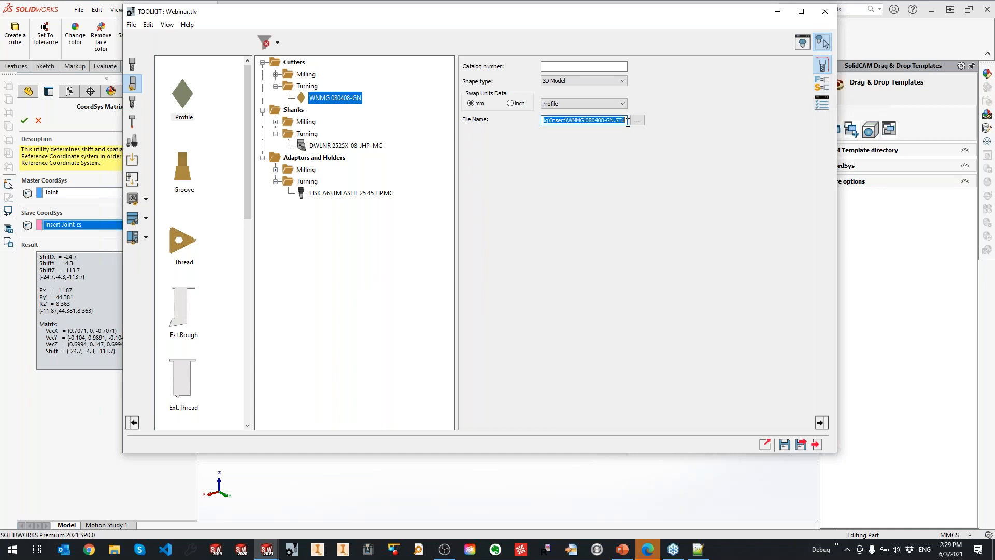
Inspect the insert model and its coordinate system in the tool viewer, and close the preview
click(803, 42)
scroll(714, 331, down, 3)
middle_drag(673, 340, 624, 319)
scroll(622, 332, up, 4)
middle_drag(663, 380, 634, 391)
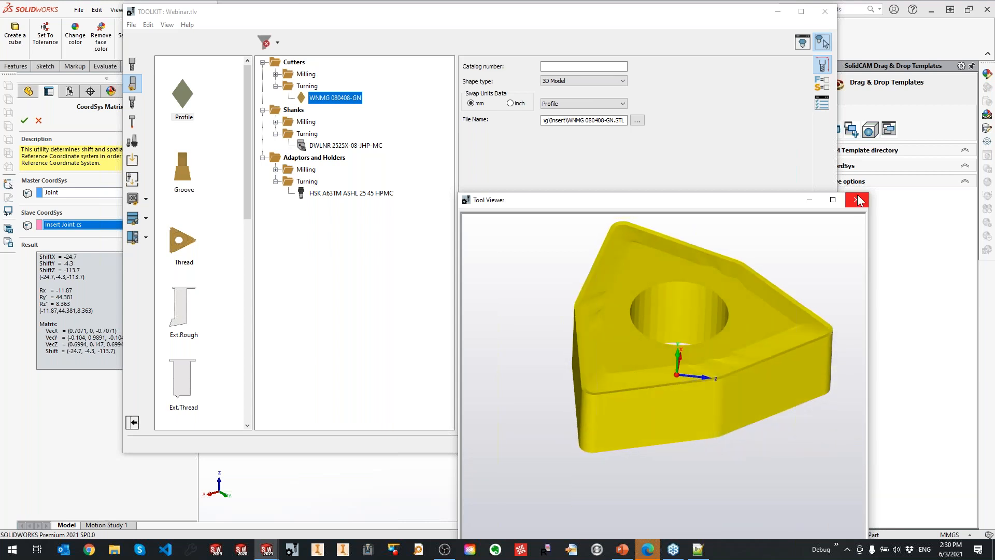
click(857, 199)
Save and exit the Webinar component library, and close the CoordSys Matrix utility
click(784, 444)
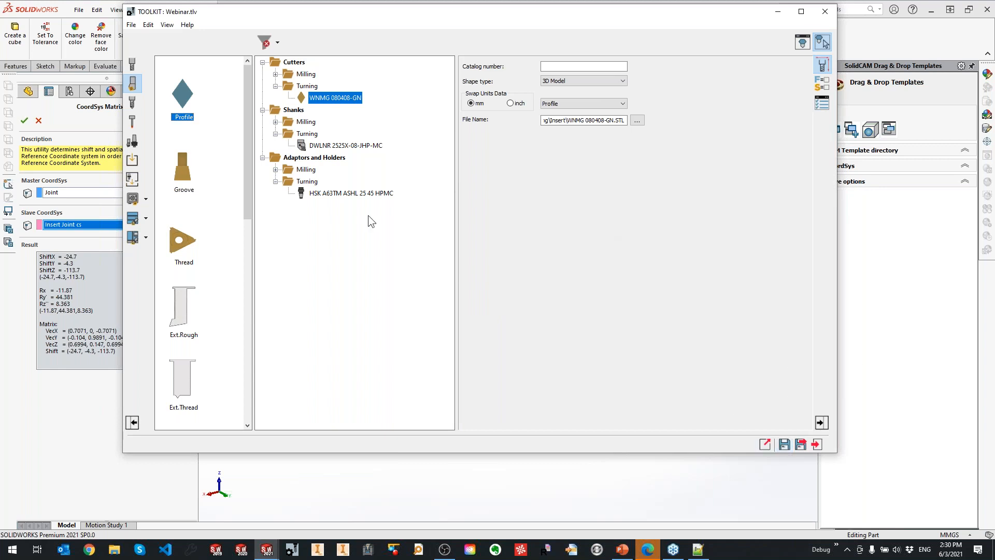
click(817, 444)
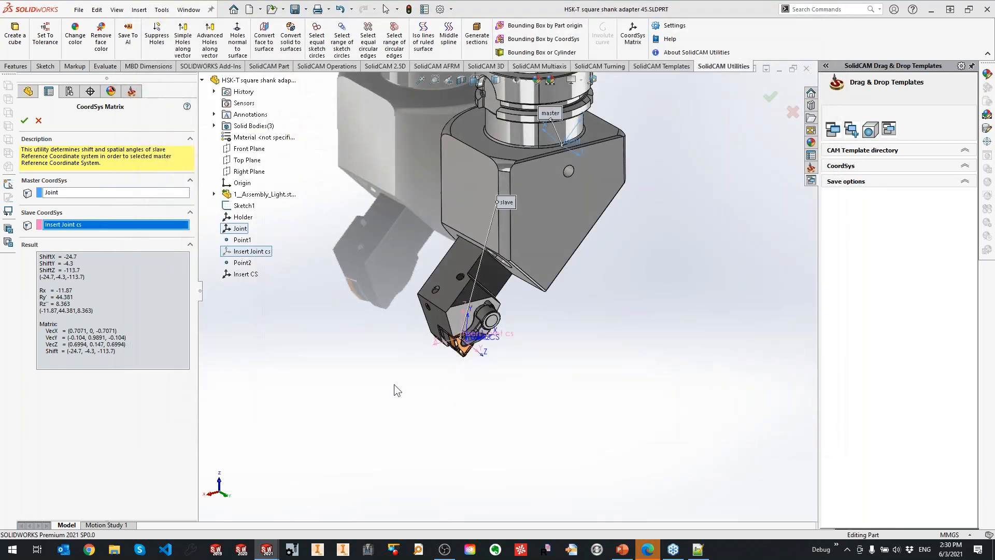
click(24, 120)
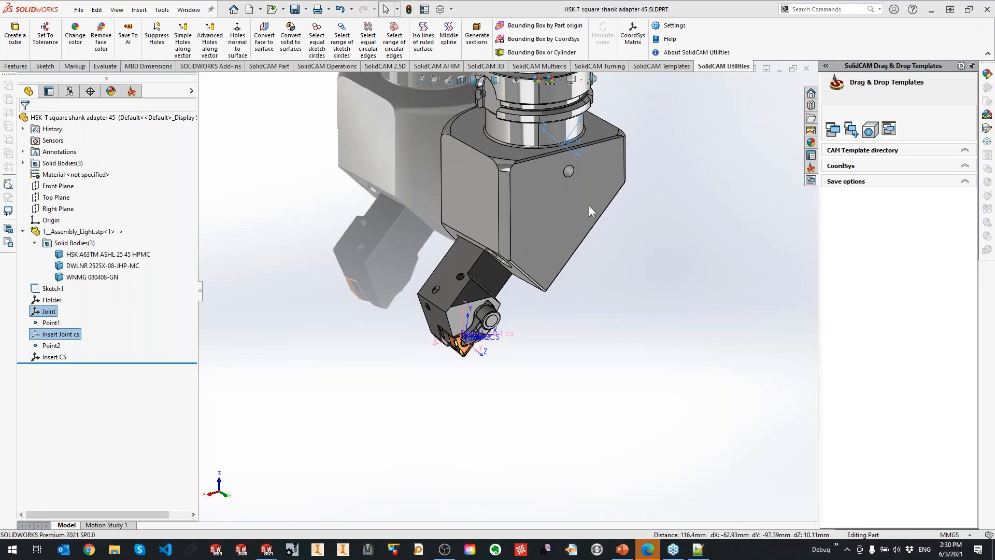
key(f)
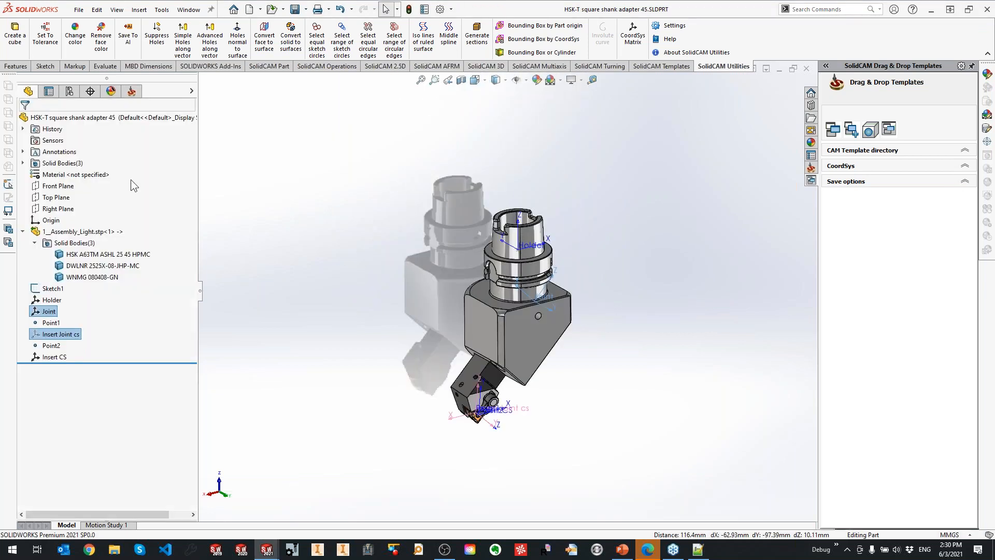
Switch to the NTX2000-TESTPART CAM part and open its part tool library for editing
click(189, 9)
click(259, 137)
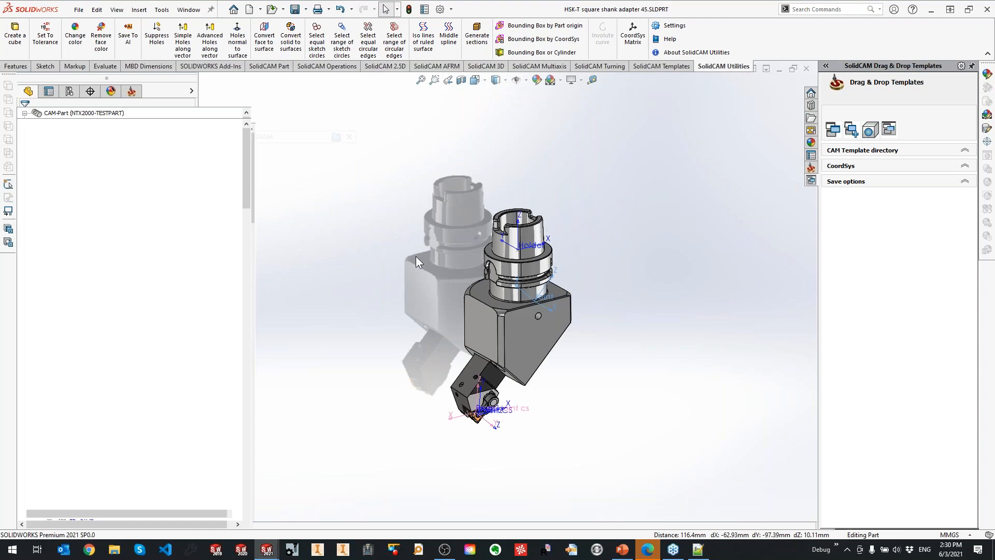
right_click(36, 198)
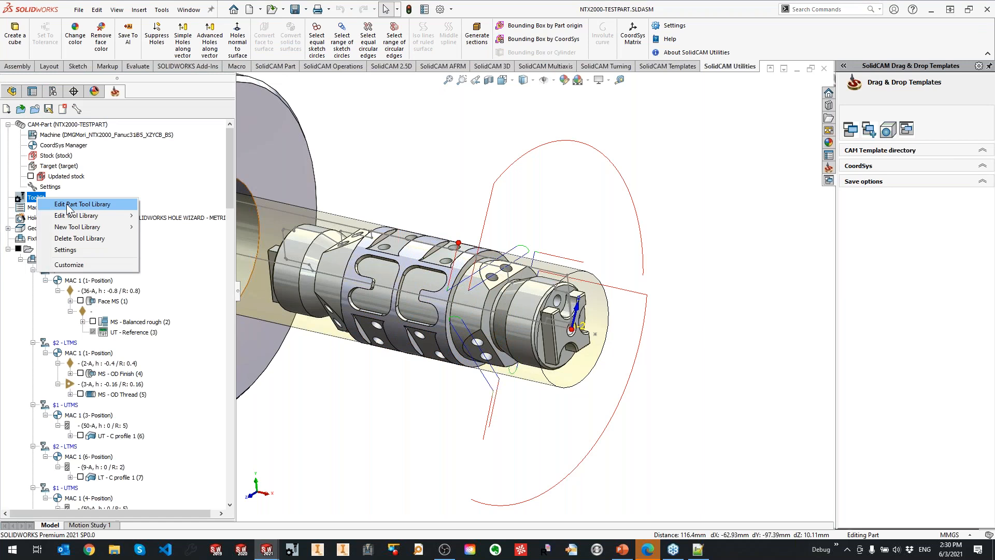
click(67, 203)
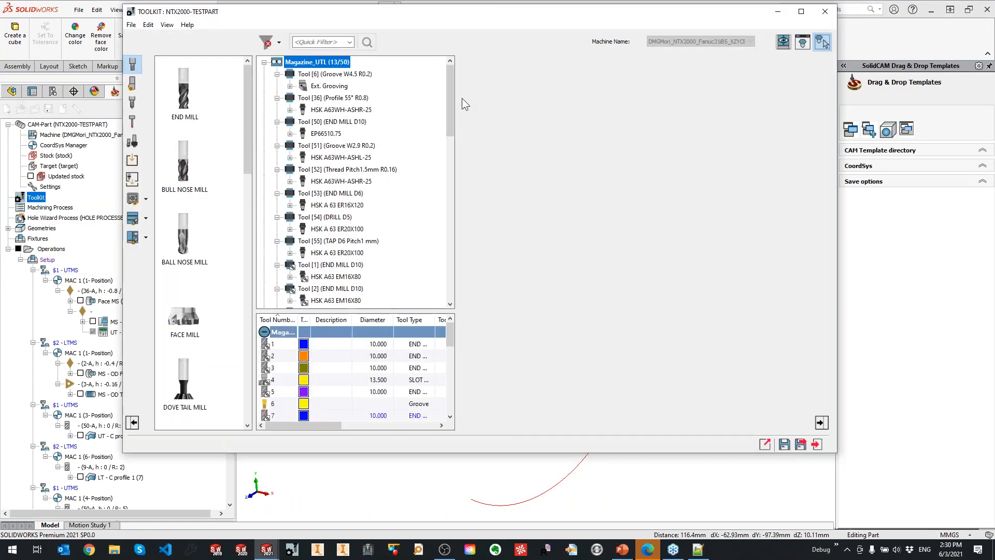
scroll(456, 120, down, 4)
scroll(455, 119, up, 4)
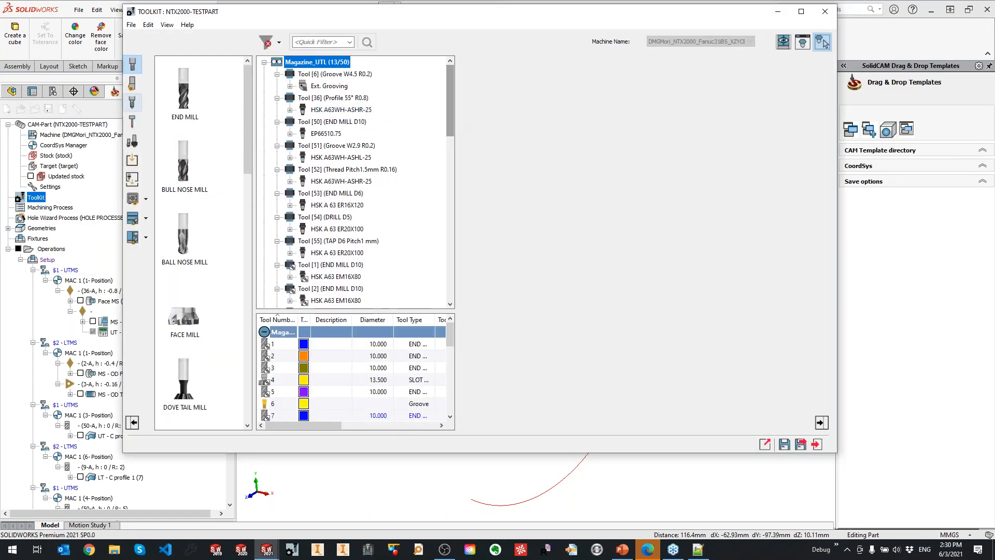
Open the Webinar.tlv component library and add the HSK A63TM ASHL 25 45 HPMC holder to Magazine_UTL as a new tool
click(133, 199)
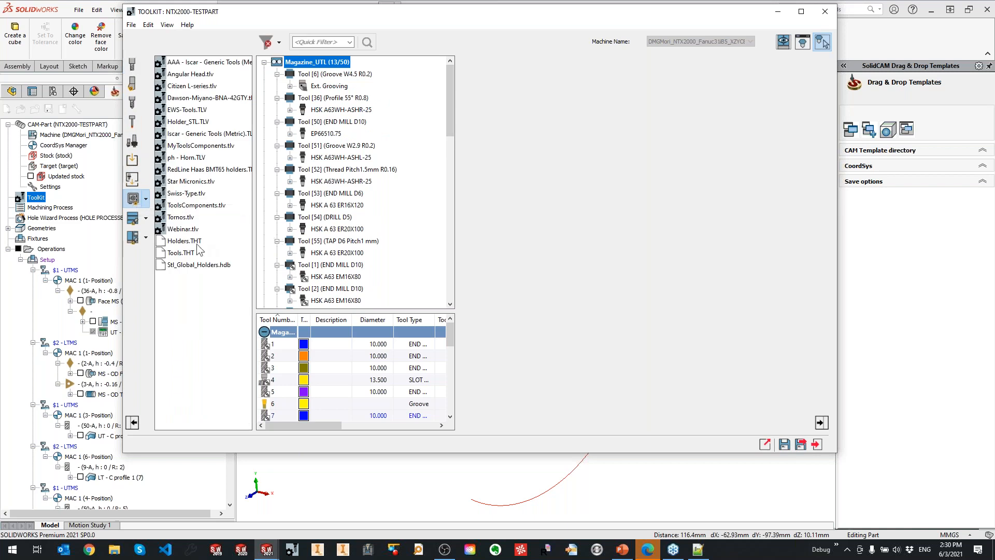
double_click(184, 230)
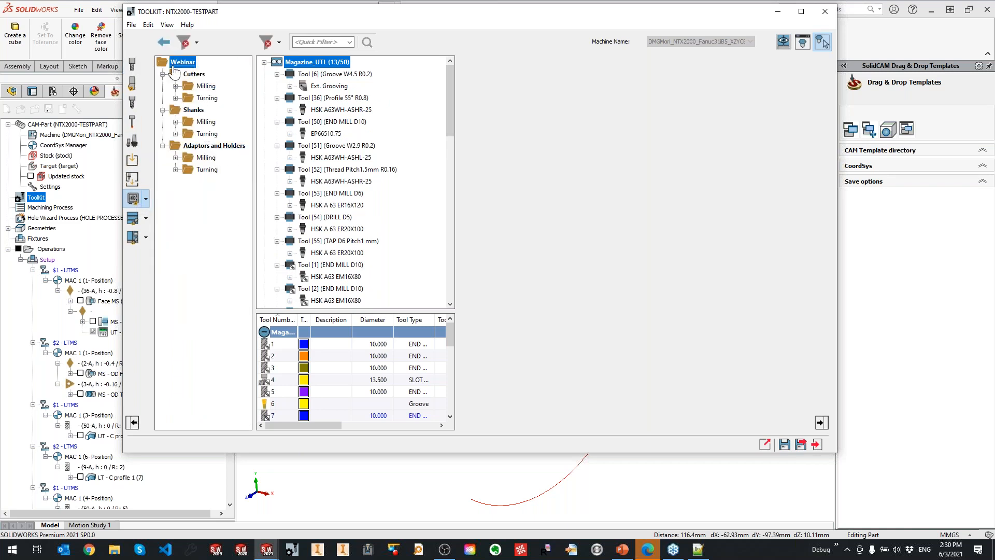
click(176, 170)
click(167, 24)
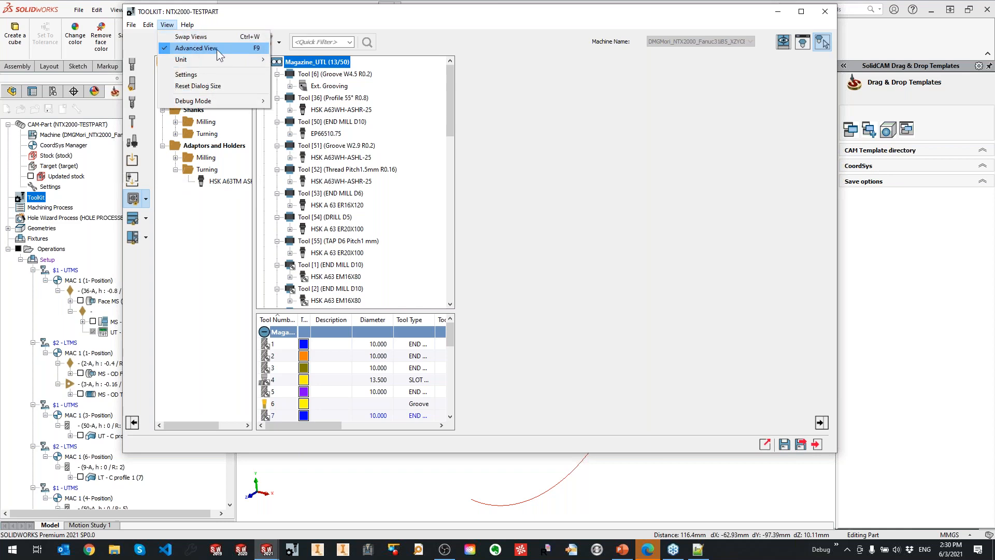
drag(217, 181, 386, 174)
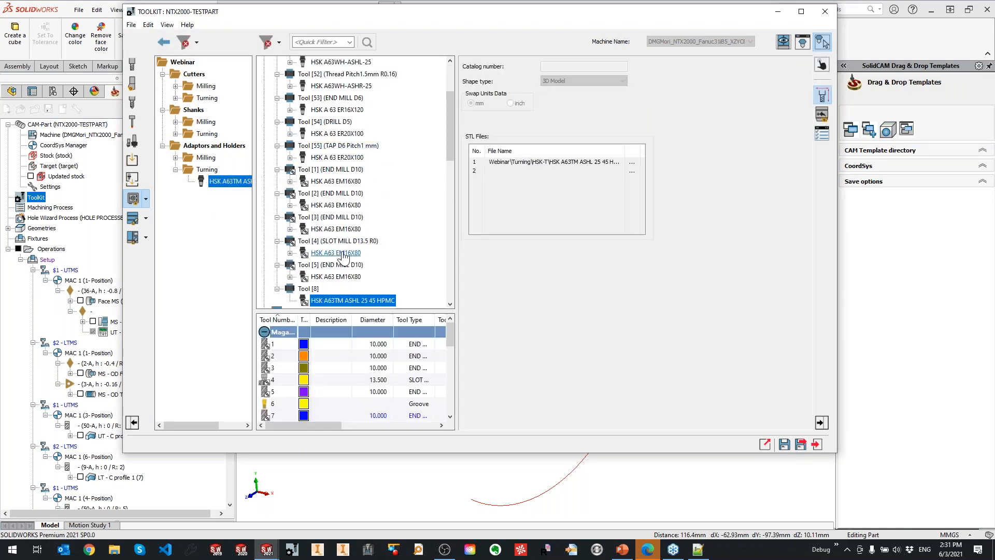
scroll(363, 275, down, 1)
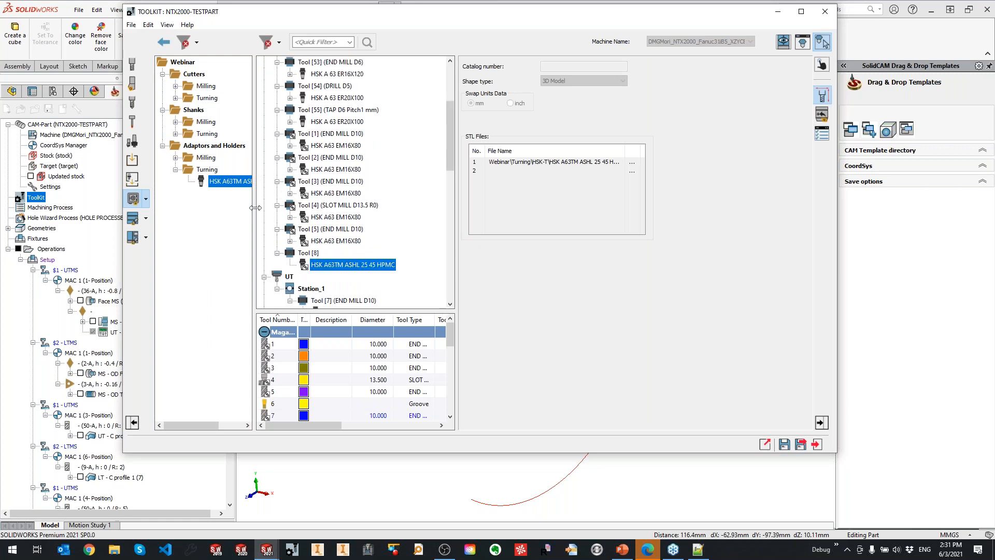
Mount the DWLNR 2525X-08-JHP-MC shank on the new tool's holder and the WNMG 080408-GN insert on the shank
click(175, 134)
drag(228, 145, 352, 264)
click(176, 98)
drag(228, 110, 372, 298)
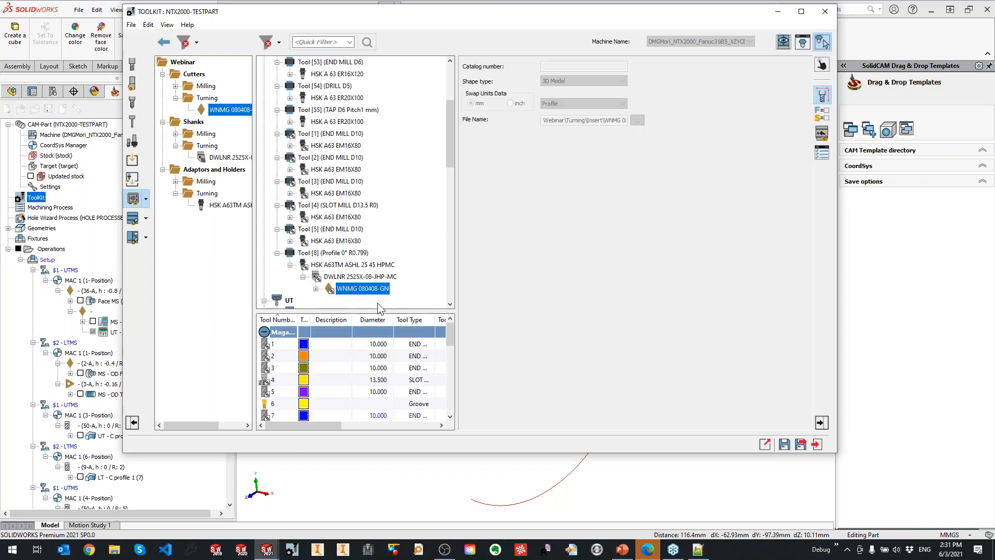
Inspect how the insert sits in the assembled tool's shank pocket using the tool viewer
click(316, 289)
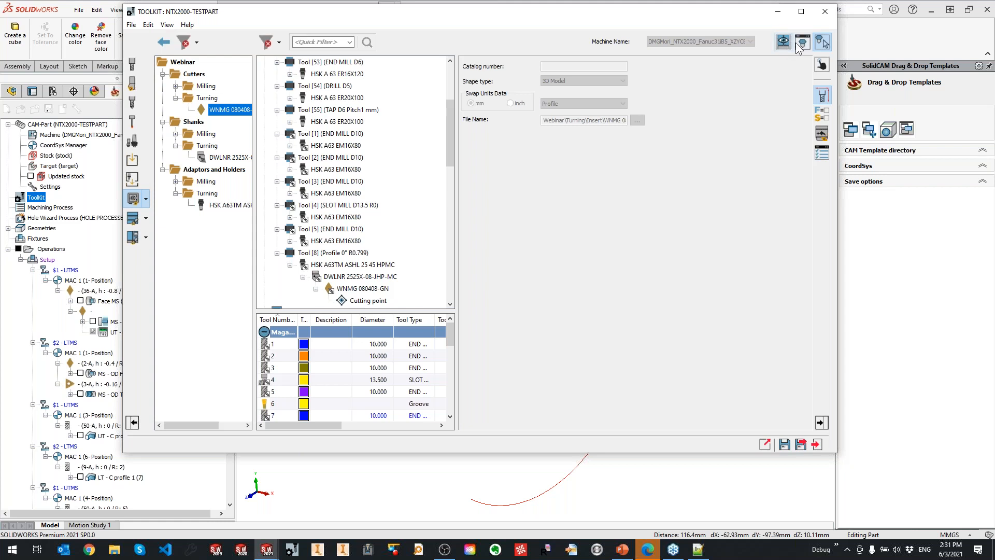
click(802, 45)
drag(682, 201, 705, 100)
middle_drag(563, 299, 643, 305)
scroll(686, 306, up, 8)
middle_drag(679, 267, 599, 244)
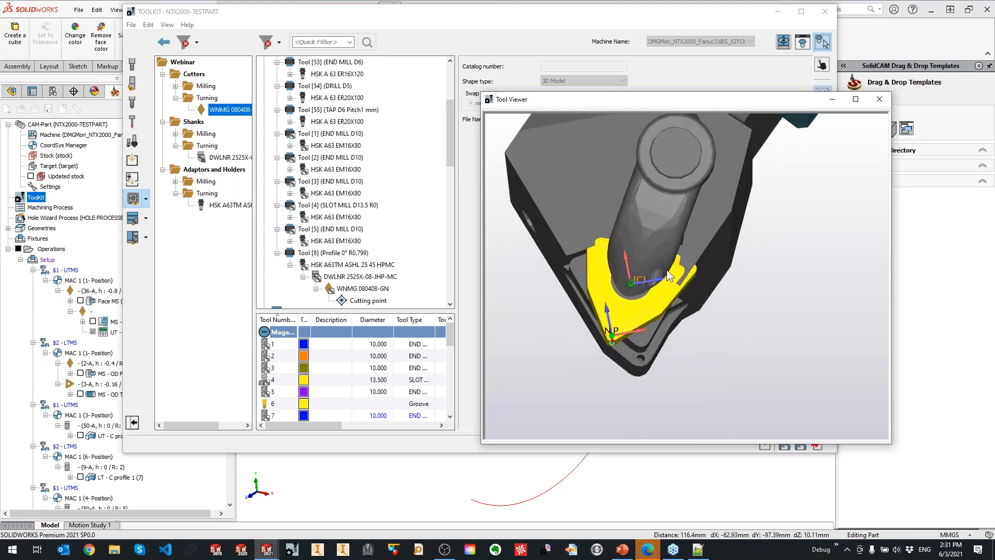
Rotate the insert towards its seat by setting its mounting rotation Ry to -70, keeping the tool preview alongside
drag(743, 108, 309, 164)
click(822, 134)
double_click(569, 110)
scroll(568, 111, up, 17)
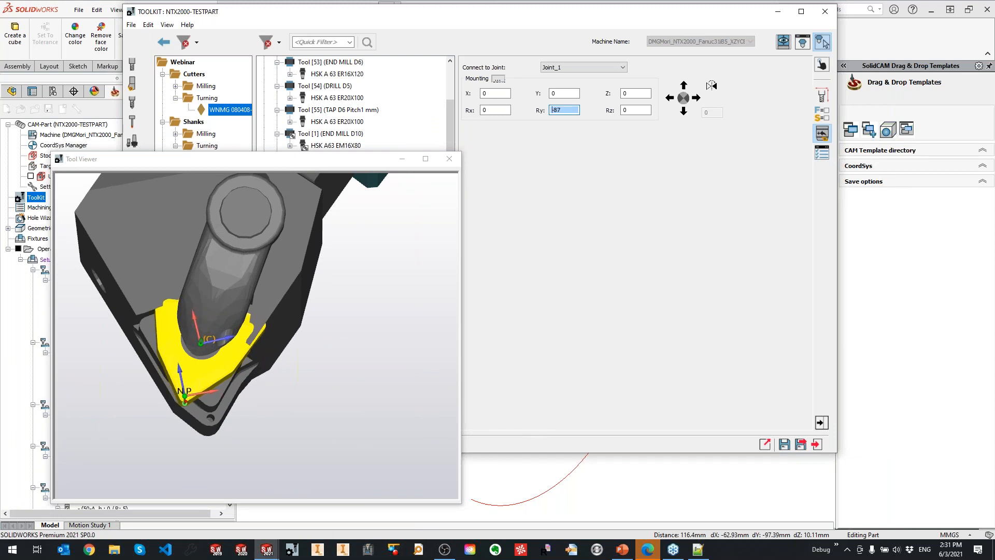
scroll(565, 111, up, 3)
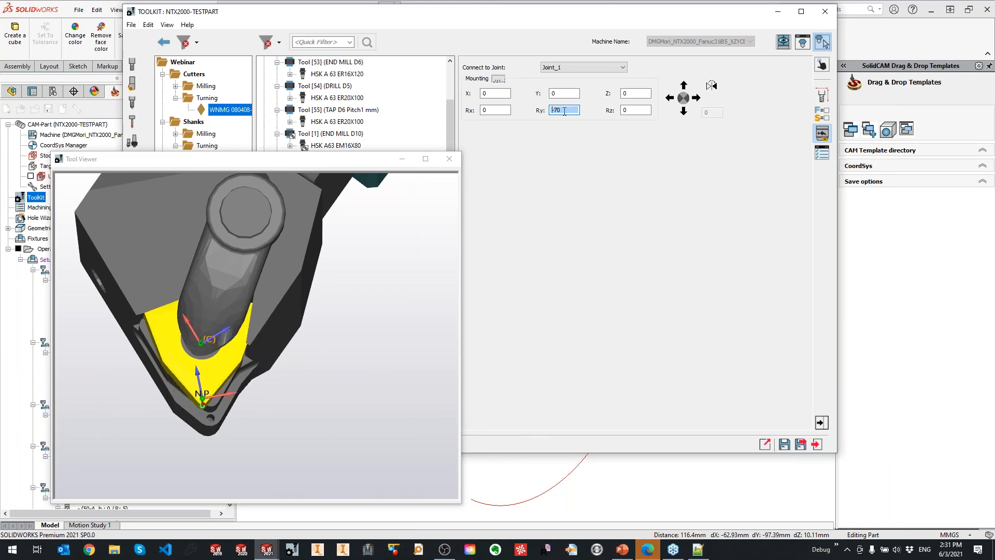
Set the turning insert's Ry mounting rotation to -60, inspect its seating on the holder, and close the Tool Viewer
click(630, 111)
click(376, 236)
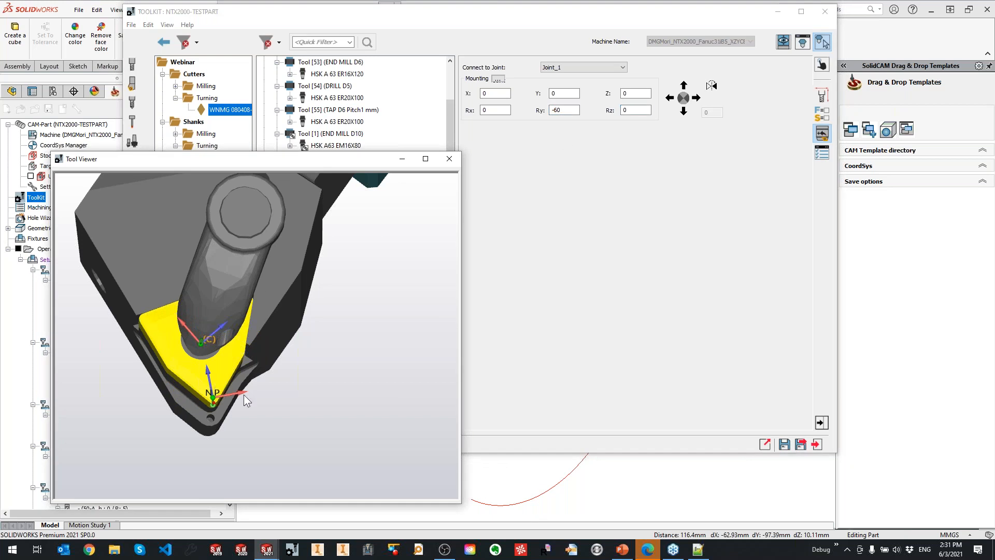
mouse_move(240, 370)
middle_down()
mouse_move(210, 344)
mouse_move(224, 347)
mouse_move(232, 365)
middle_up()
drag(341, 163, 766, 159)
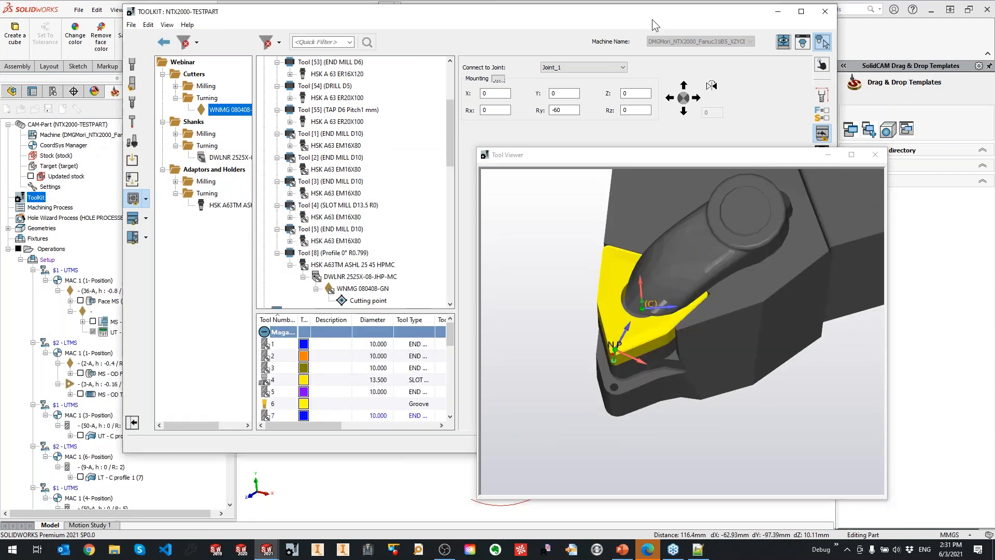
drag(652, 20, 622, 21)
click(875, 154)
Open the offset and measurement data for the cutting point of the WNMG 080408-GN insert in Tool [8]
scroll(337, 290, down, 1)
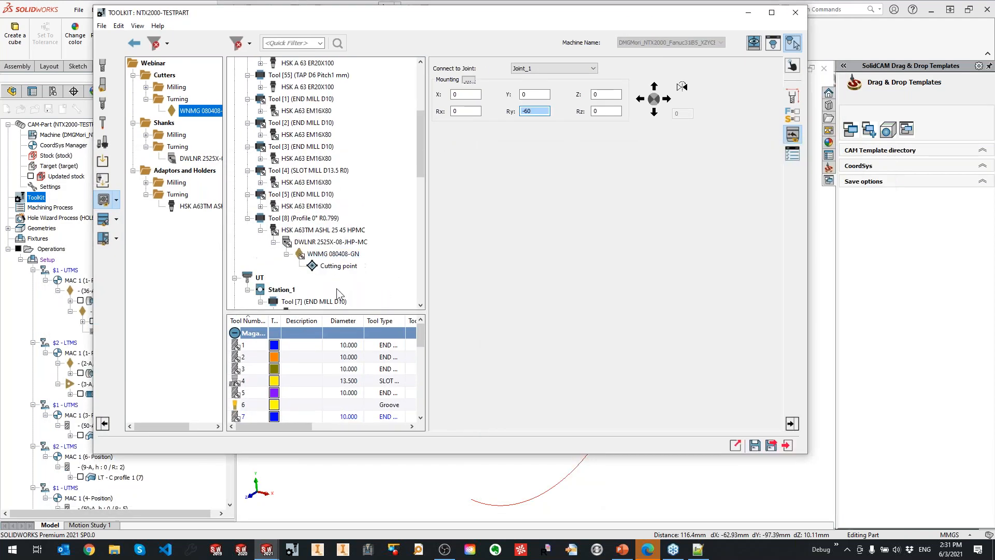
click(338, 265)
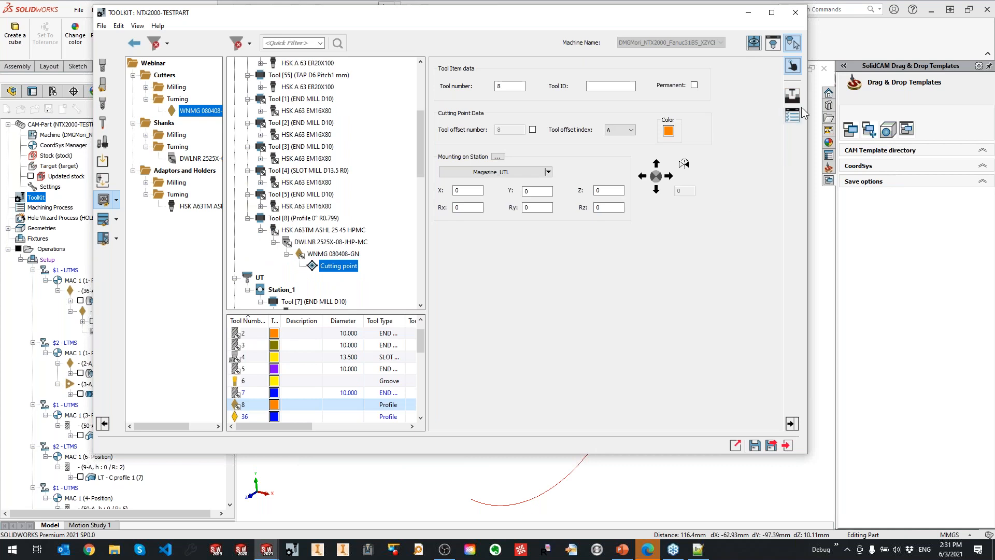
drag(622, 14, 601, 42)
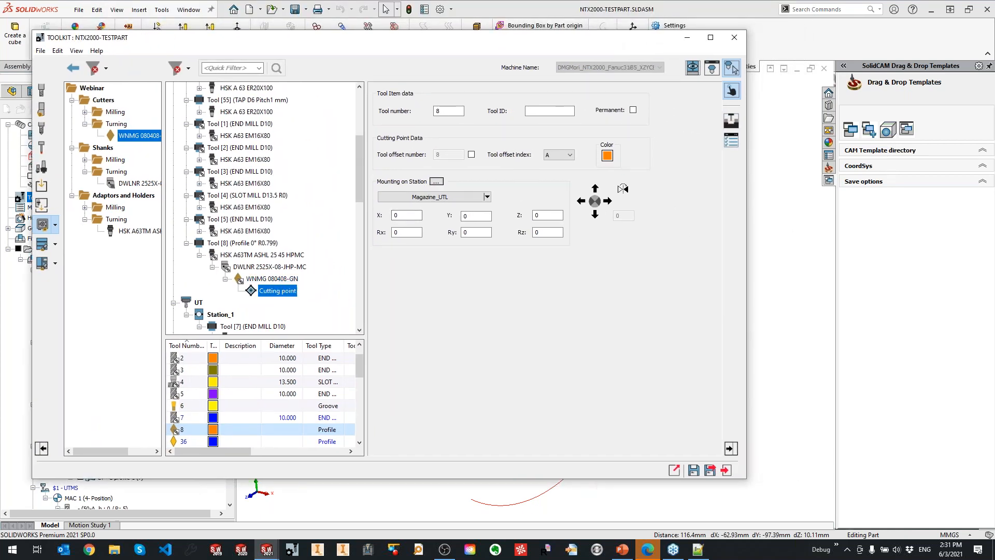
click(732, 120)
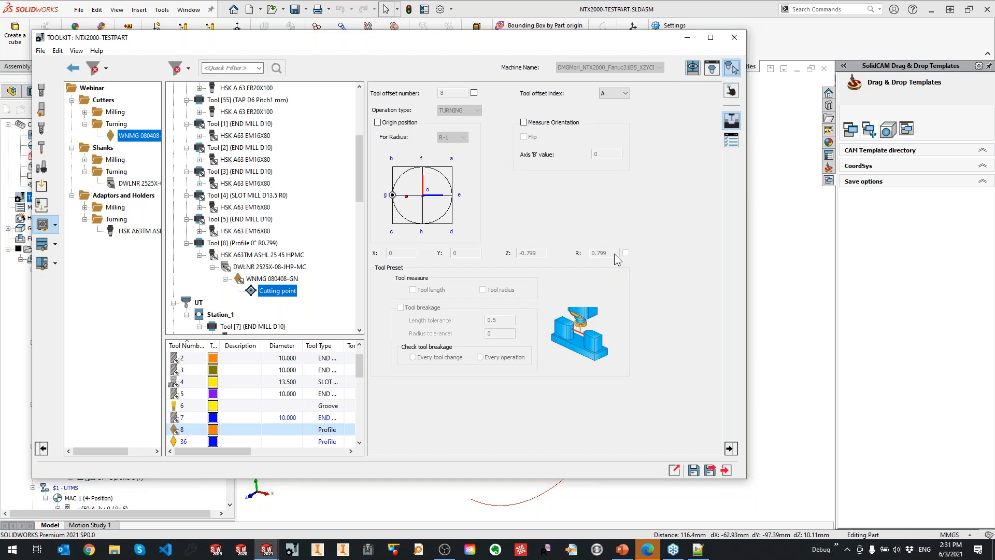
Open the Tool Viewer and resize it and the toolkit window so both fit side by side
click(714, 69)
drag(649, 158, 752, 189)
drag(581, 178, 665, 236)
drag(462, 39, 422, 8)
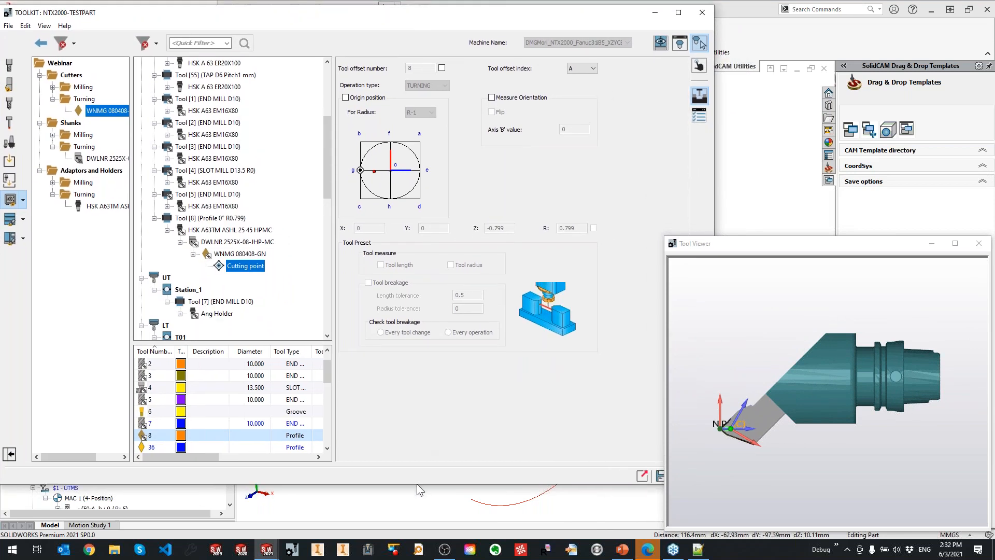
drag(416, 506, 417, 524)
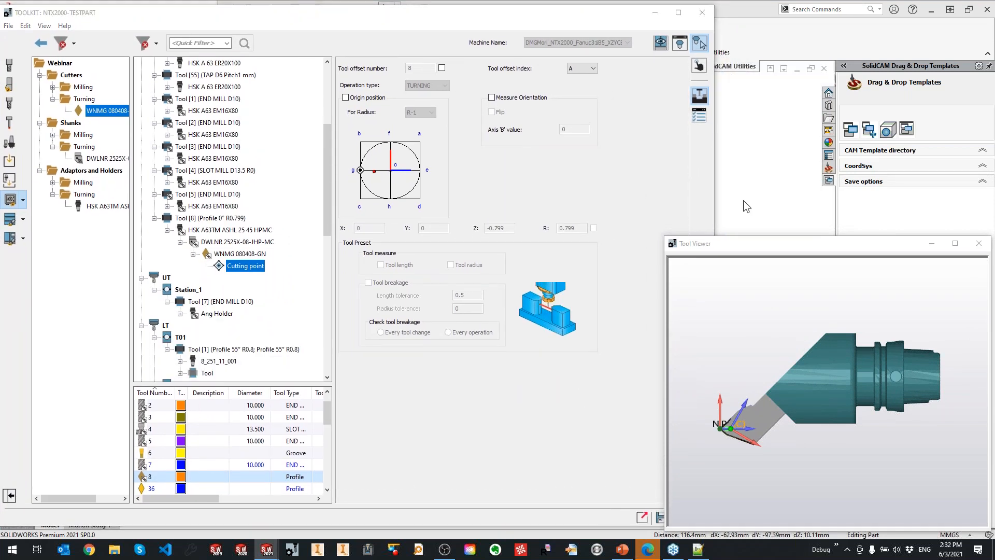
drag(673, 196, 657, 197)
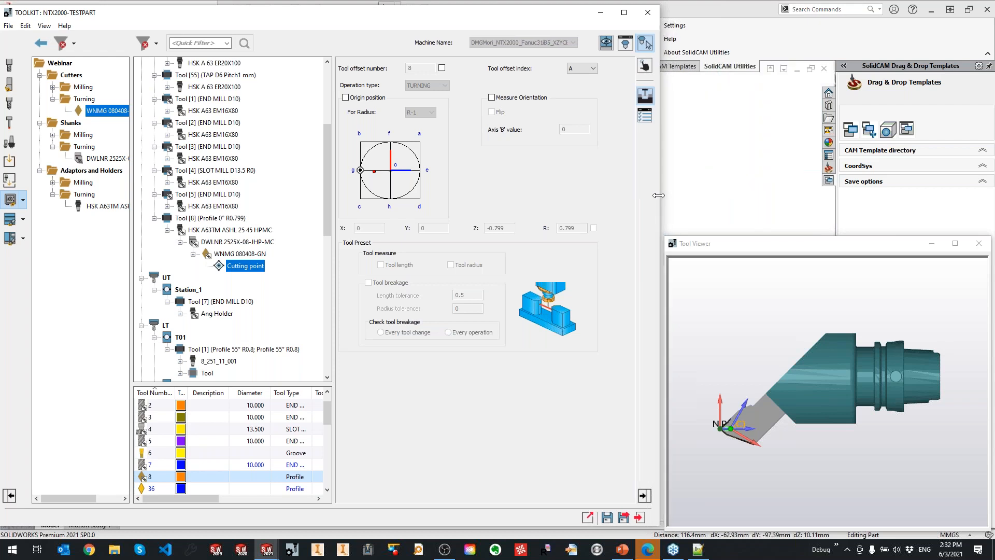
Open the Machine Preview and arrange it beside the toolkit settings together with the Tool Viewer
click(604, 42)
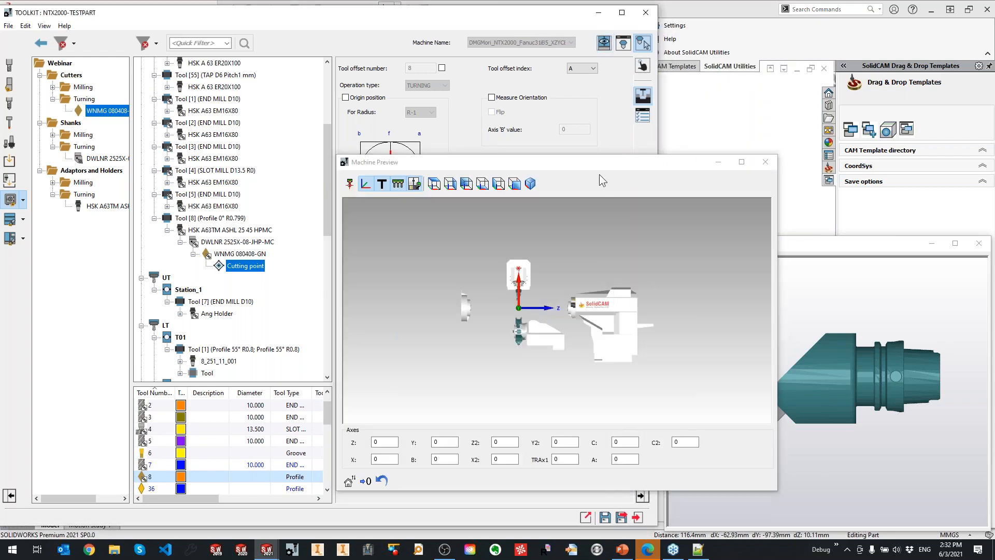
drag(602, 167, 704, 70)
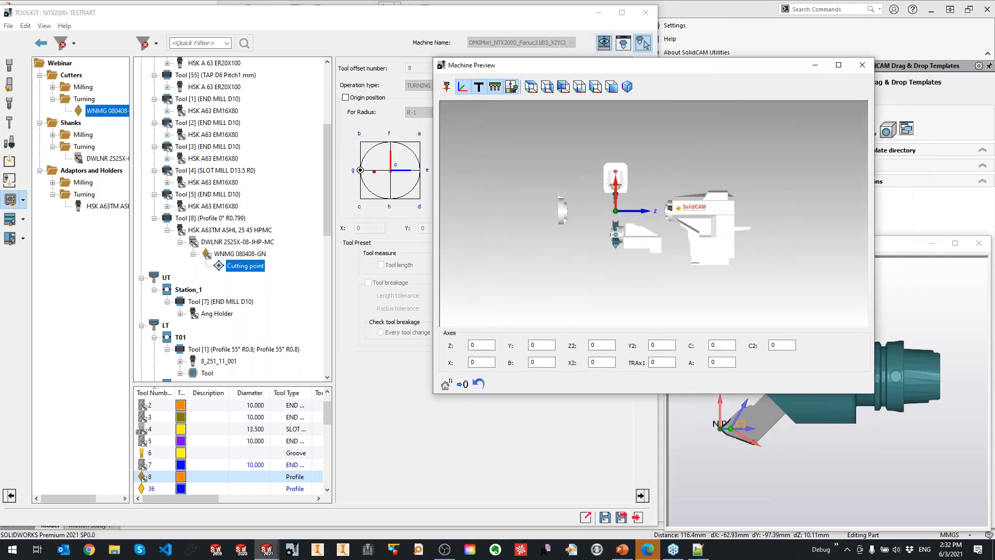
drag(524, 67, 640, 14)
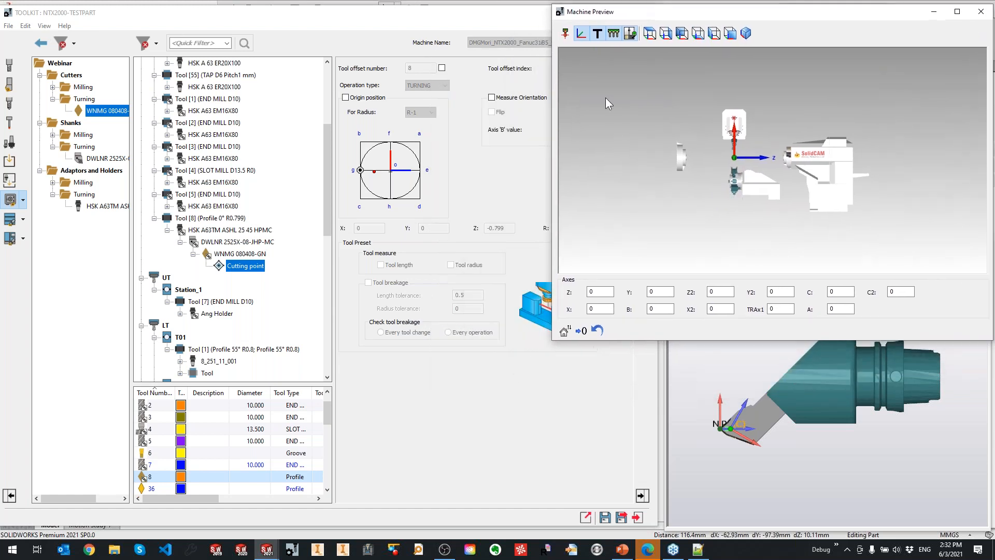
drag(551, 339, 644, 377)
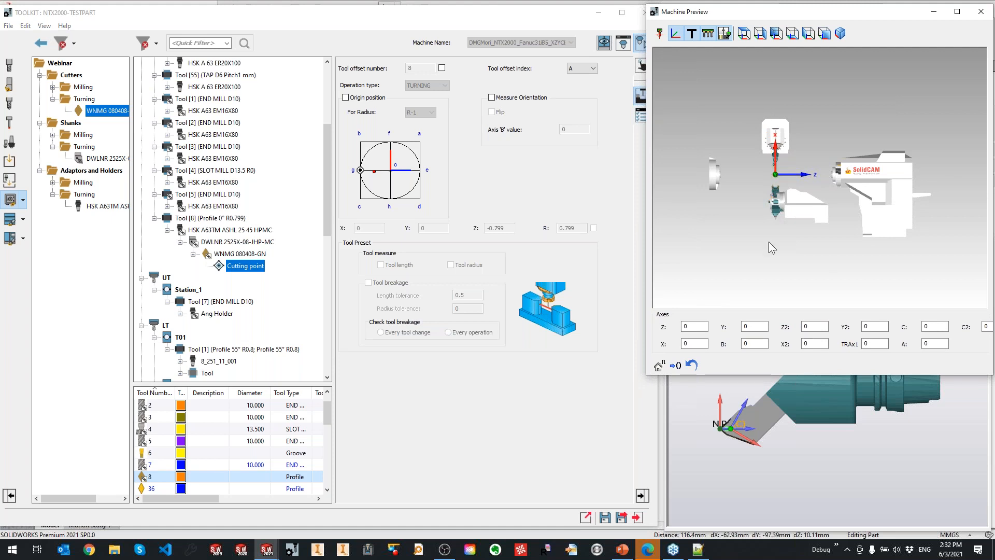
click(783, 388)
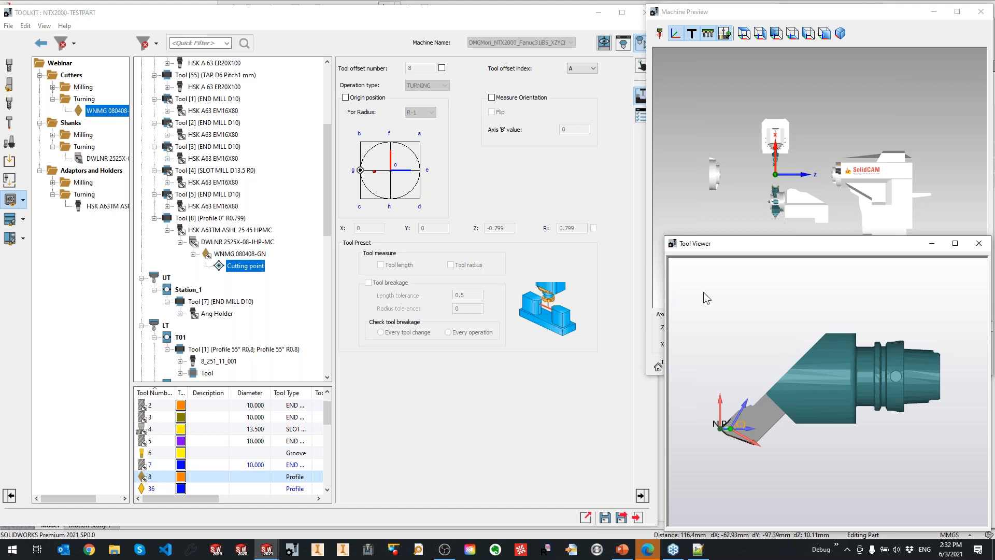
drag(665, 325, 649, 325)
click(758, 156)
click(808, 456)
click(782, 182)
click(814, 461)
click(788, 189)
click(825, 470)
click(798, 200)
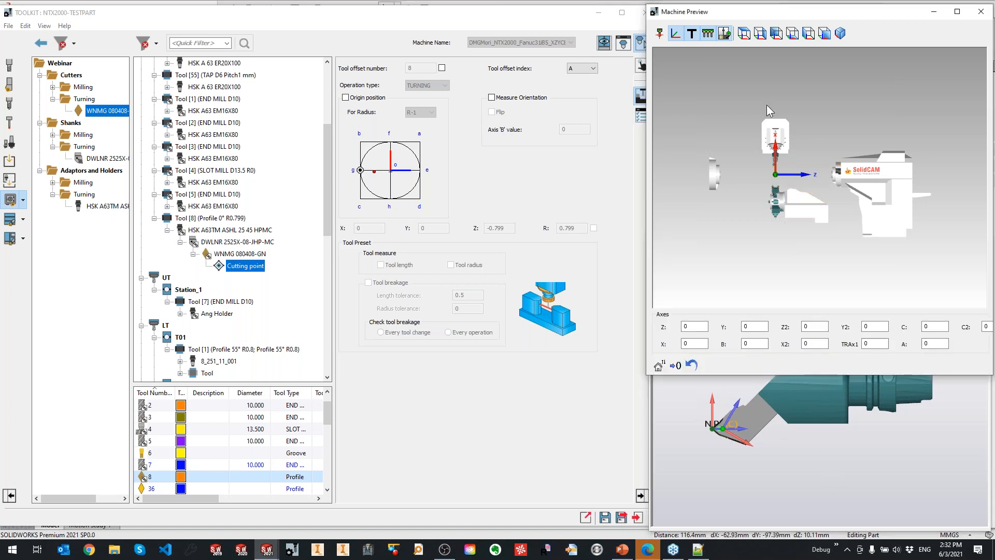
Mount Tool [8] to UT - Station_1
scroll(844, 223, up, 5)
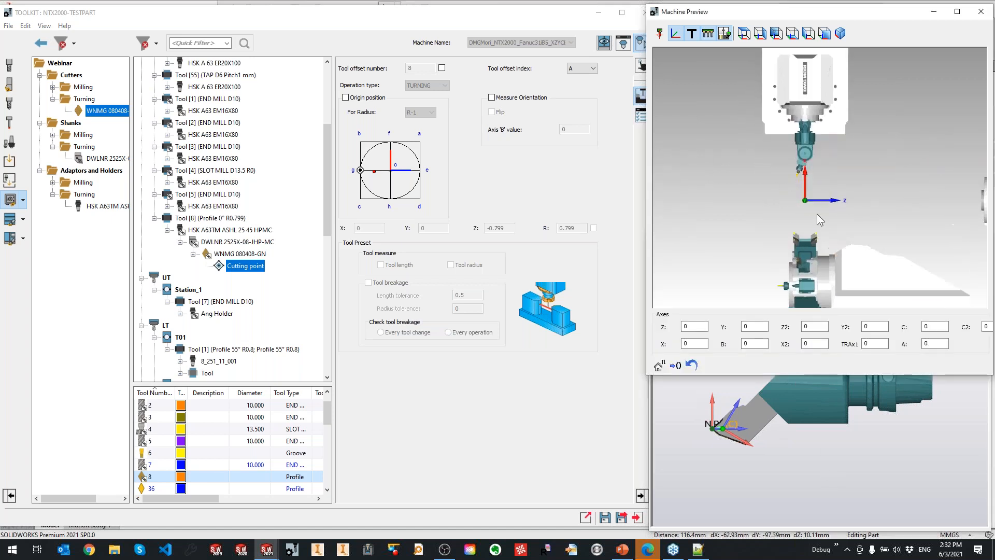
right_click(203, 218)
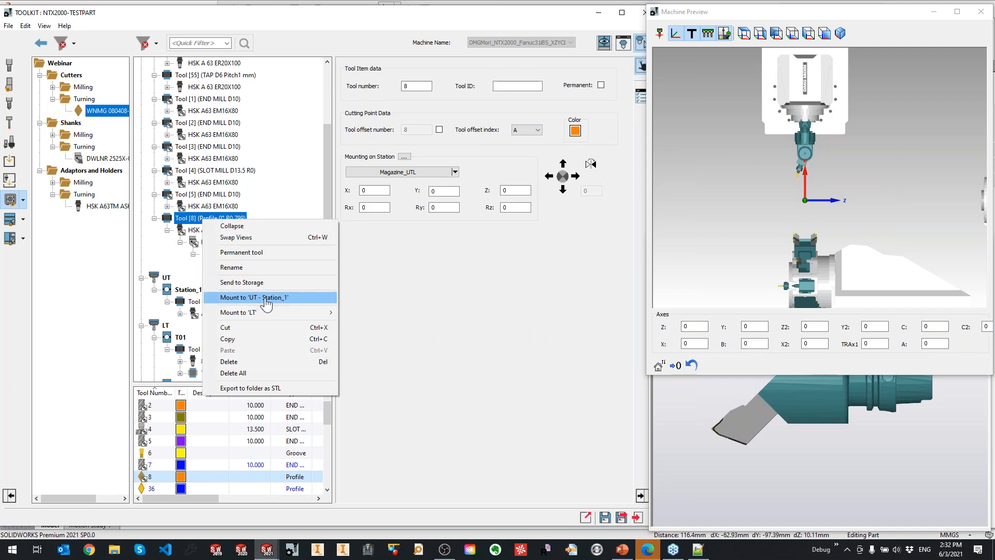
click(266, 299)
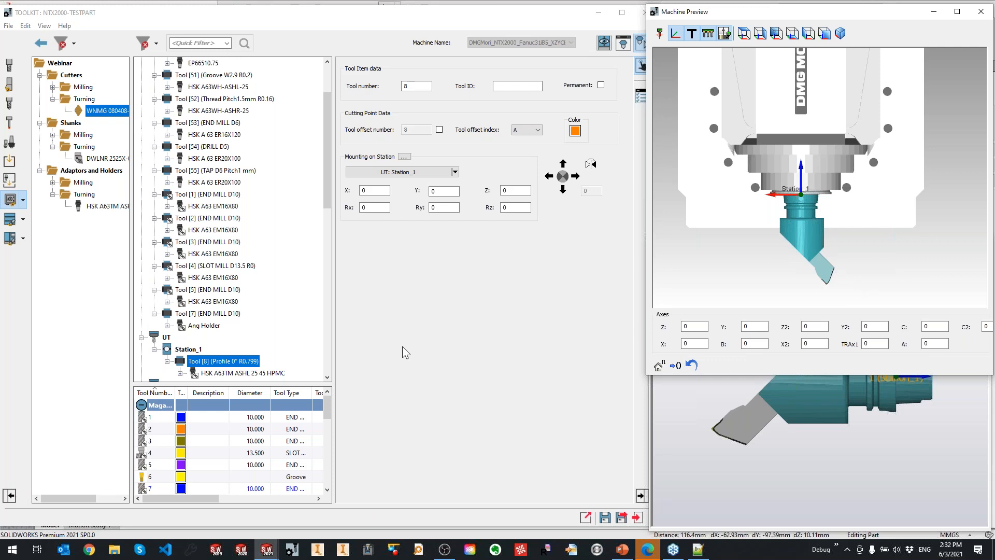
Expand Tool [8] under Station_1 and select the cutting point of its WNMG 080408-GN insert
scroll(183, 348, down, 1)
click(180, 337)
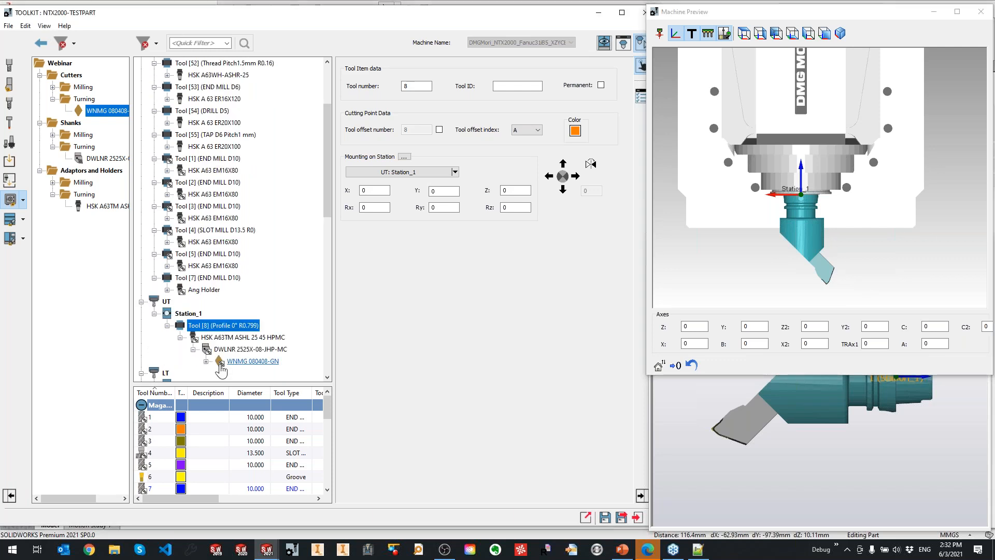
click(253, 374)
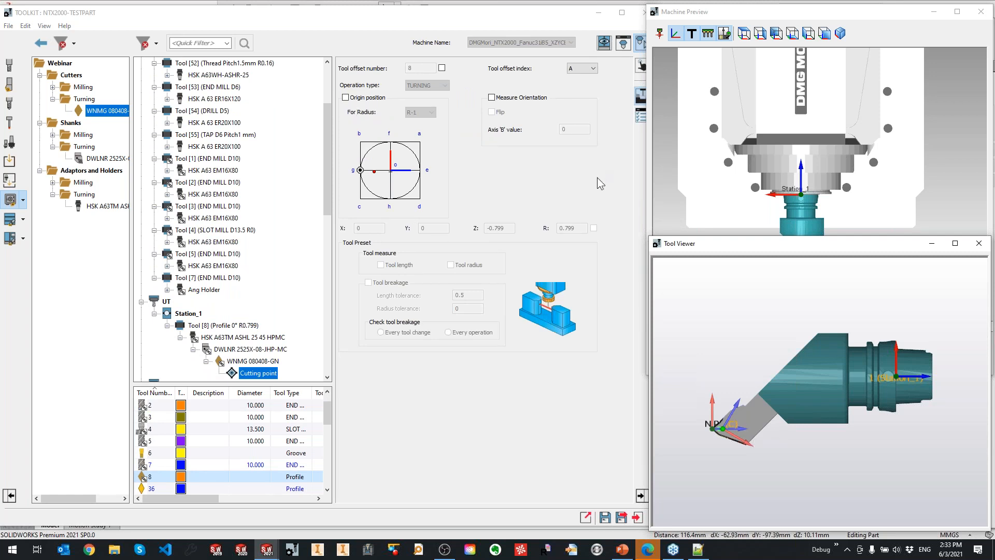
Examine the cutting point axes at the insert tip and the holder orientation from several angles in the Tool Viewer
middle_drag(780, 409, 810, 450)
click(793, 137)
click(817, 428)
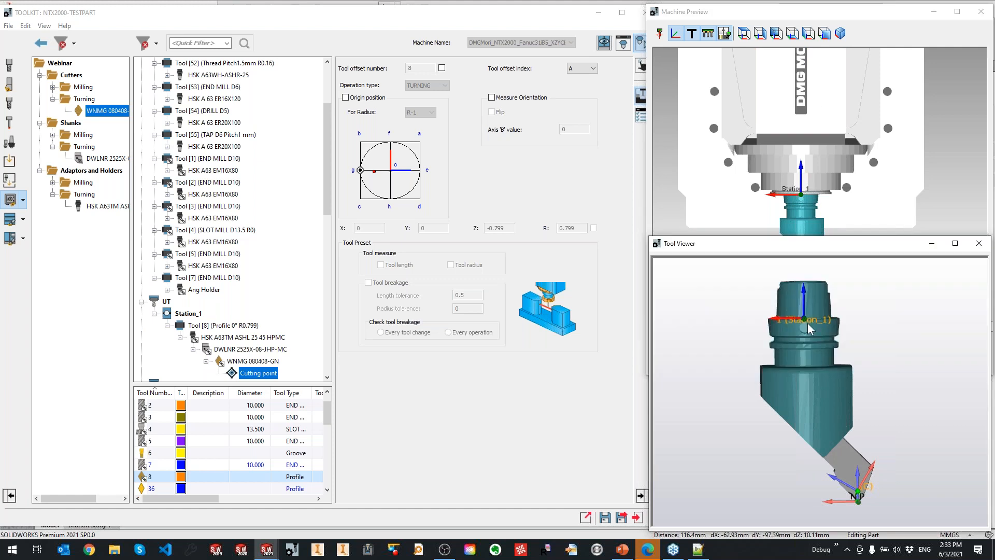
scroll(840, 451, up, 2)
scroll(841, 450, up, 3)
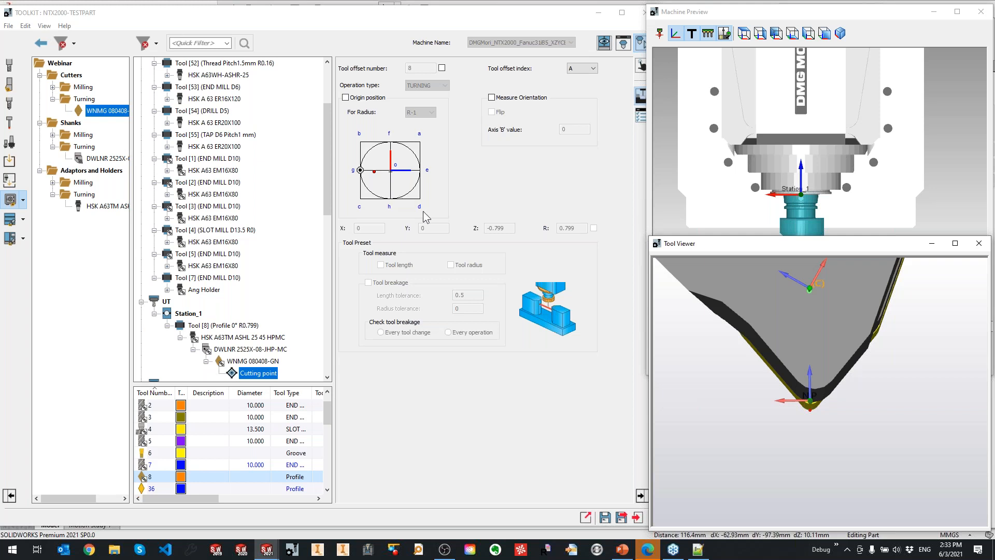
middle_drag(850, 403, 770, 414)
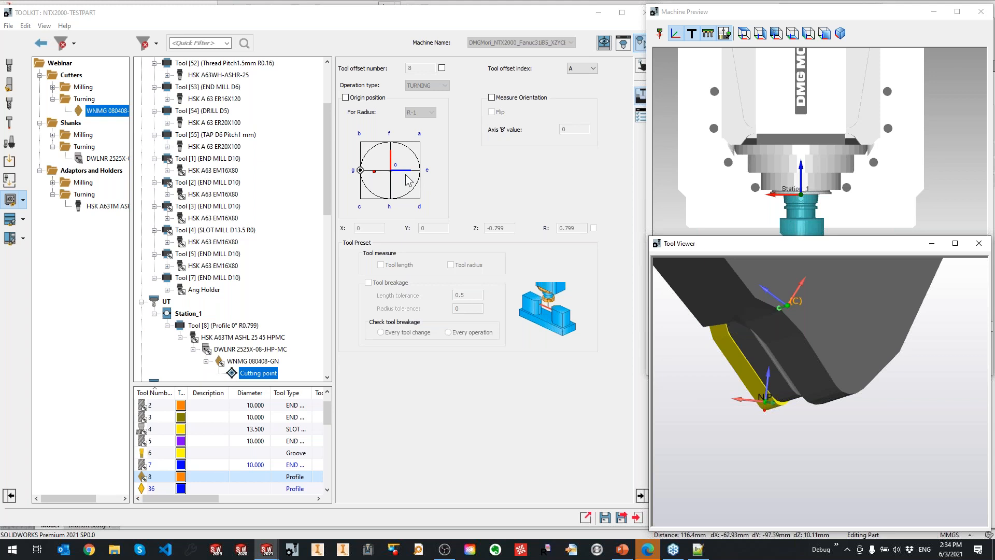
middle_drag(789, 325, 801, 372)
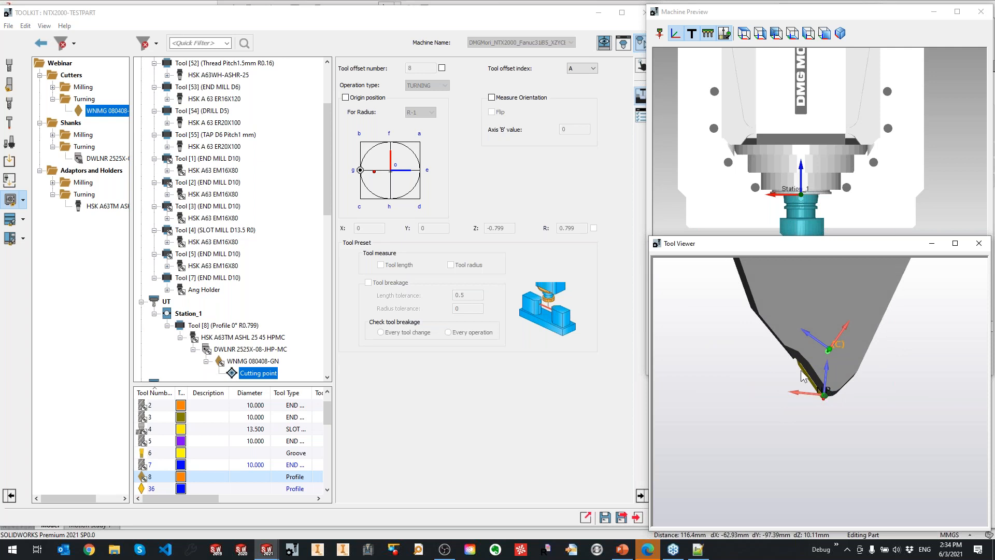
scroll(801, 374, down, 3)
middle_drag(793, 392, 816, 390)
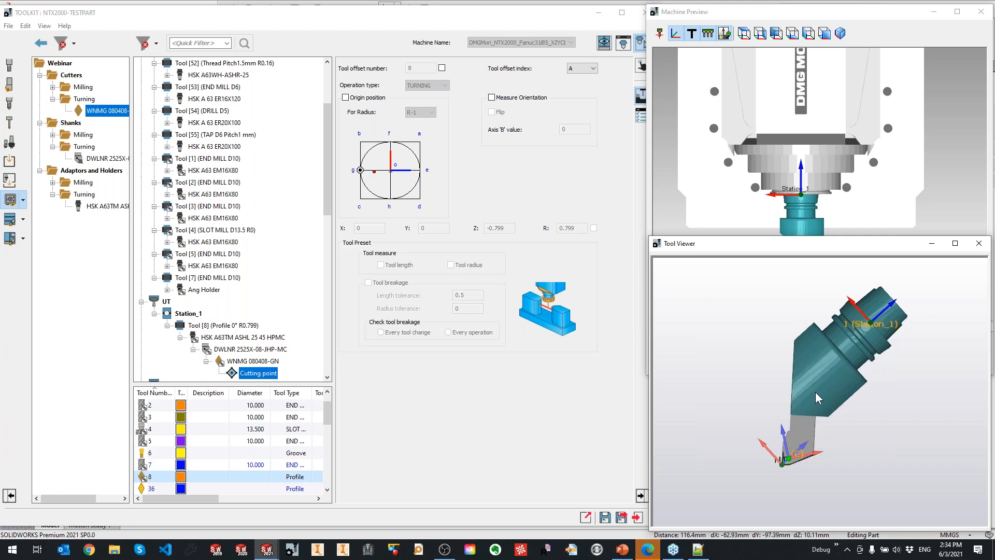
middle_drag(807, 393, 806, 393)
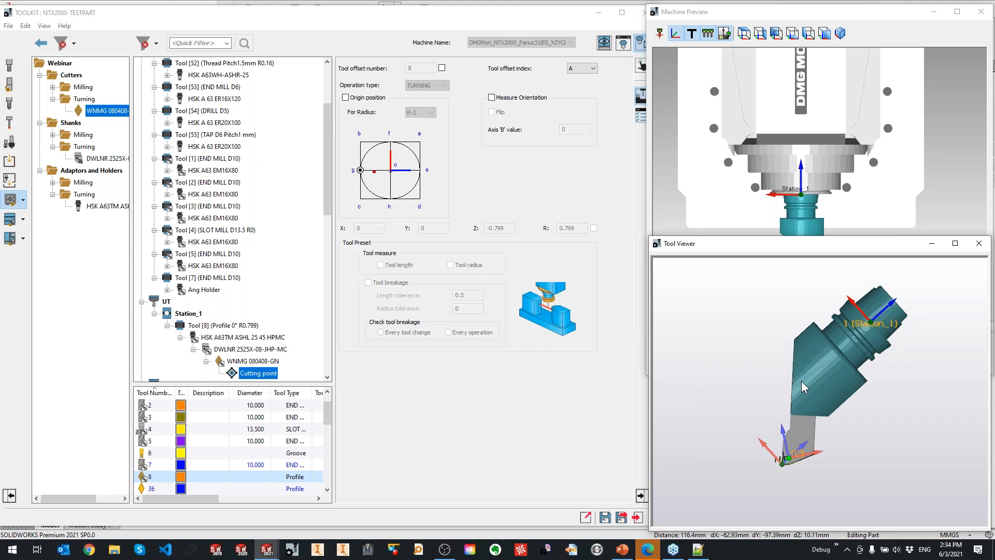
Enable Measure Orientation for the cutting point and set its Axis 'B' value to -45 with the Machine Preview in view
mouse_move(783, 248)
mouse_down()
mouse_move(785, 357)
mouse_move(780, 244)
mouse_up()
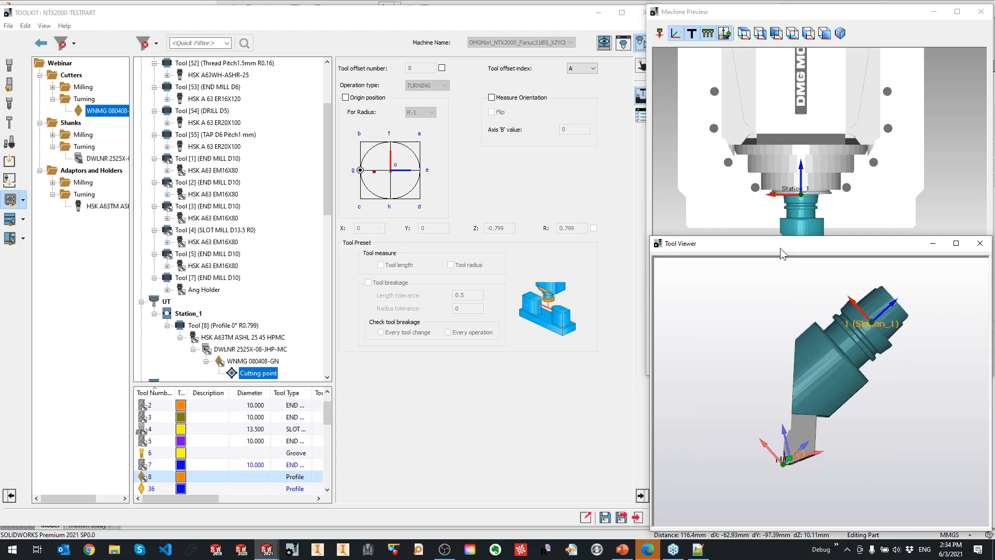
click(720, 232)
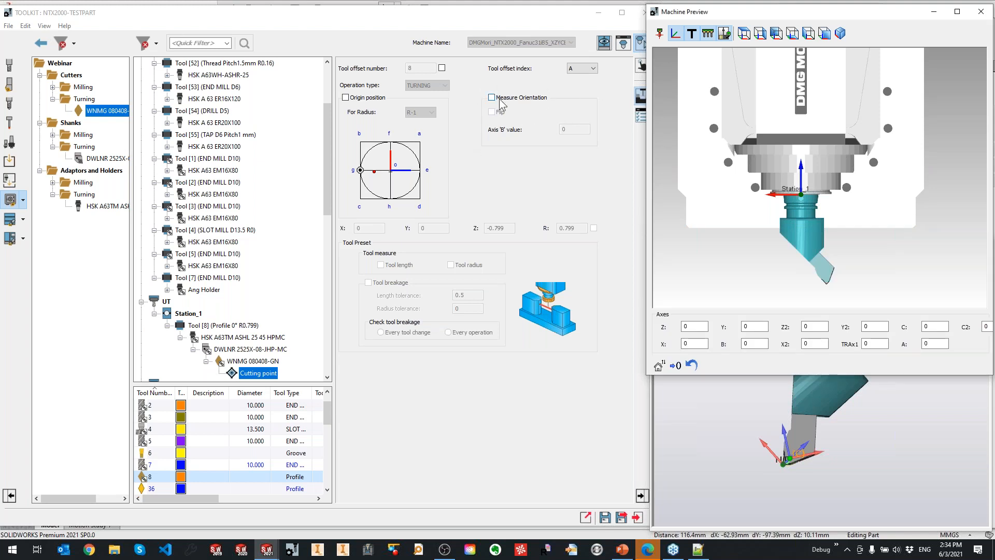
click(491, 98)
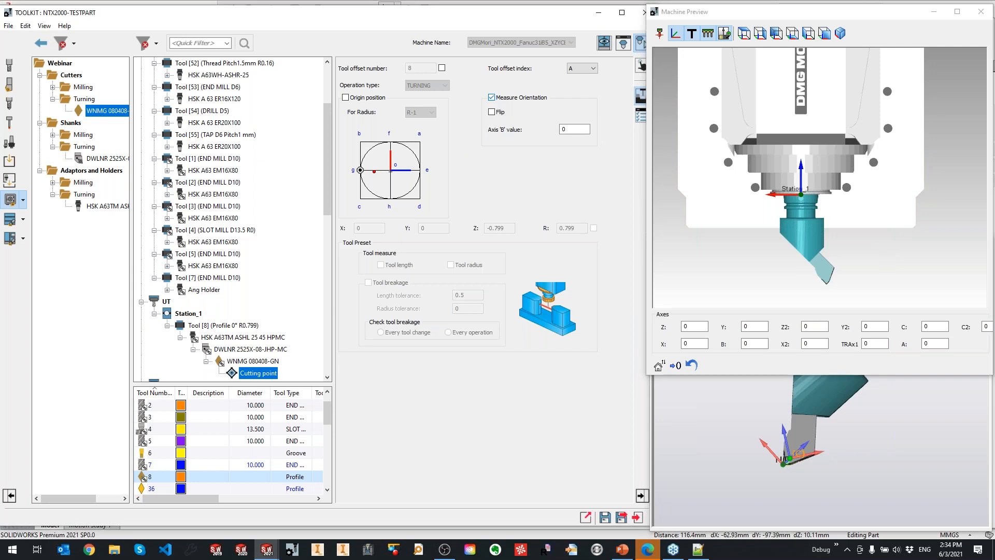
double_click(574, 129)
text(2)
text(-9)
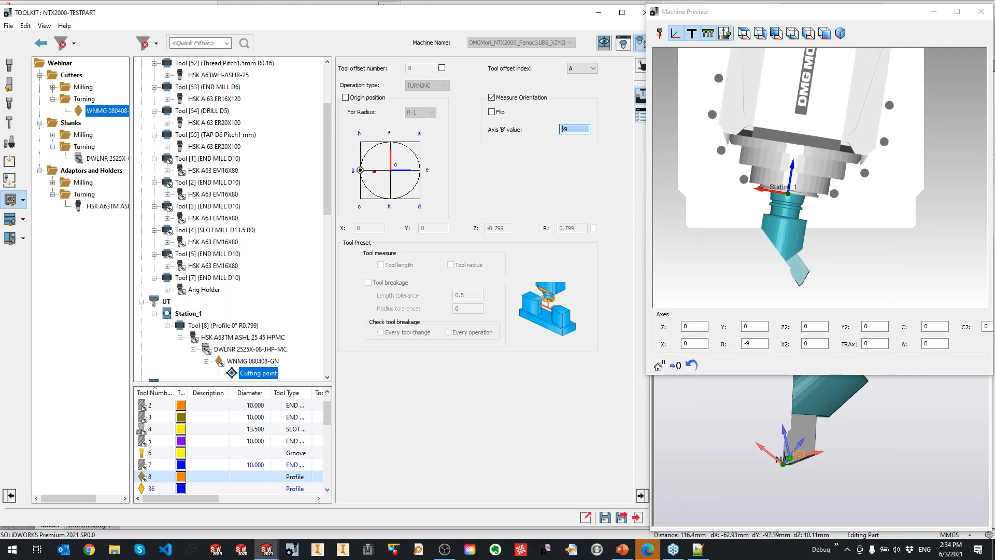
text(-42)
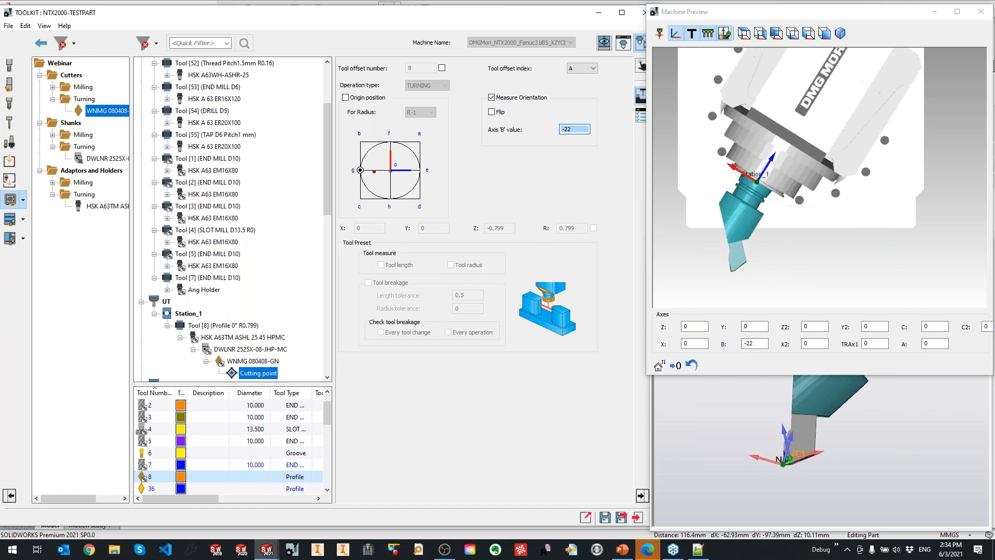
scroll(574, 129, down, 3)
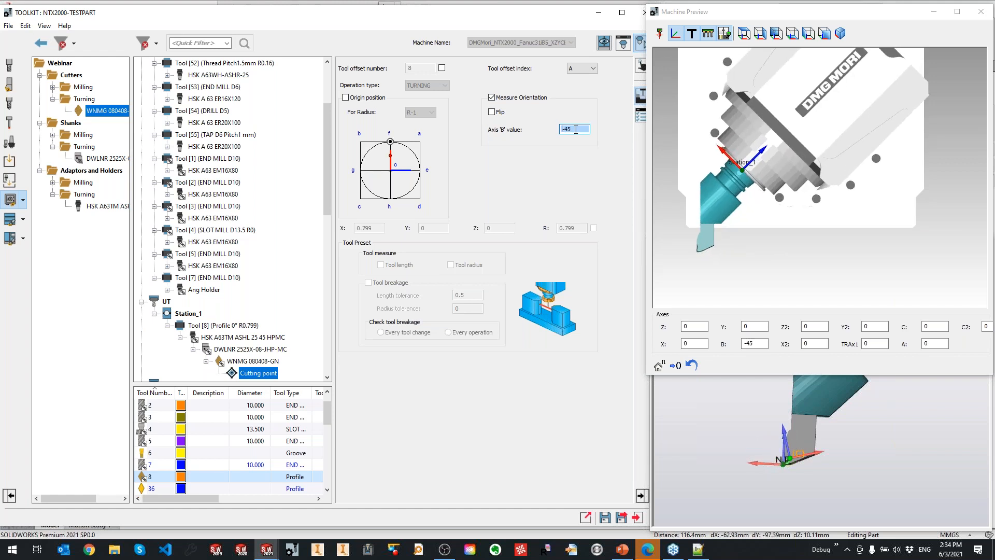
Vary the Axis 'B' value up to -15 and return it to -45 to compare the offset position
scroll(576, 129, up, 10)
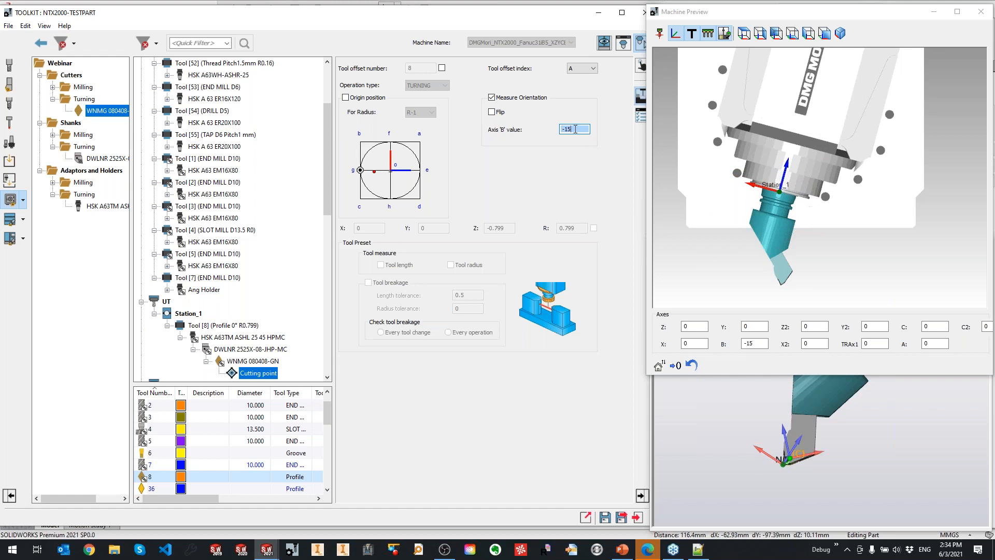
scroll(580, 129, down, 20)
scroll(580, 129, down, 10)
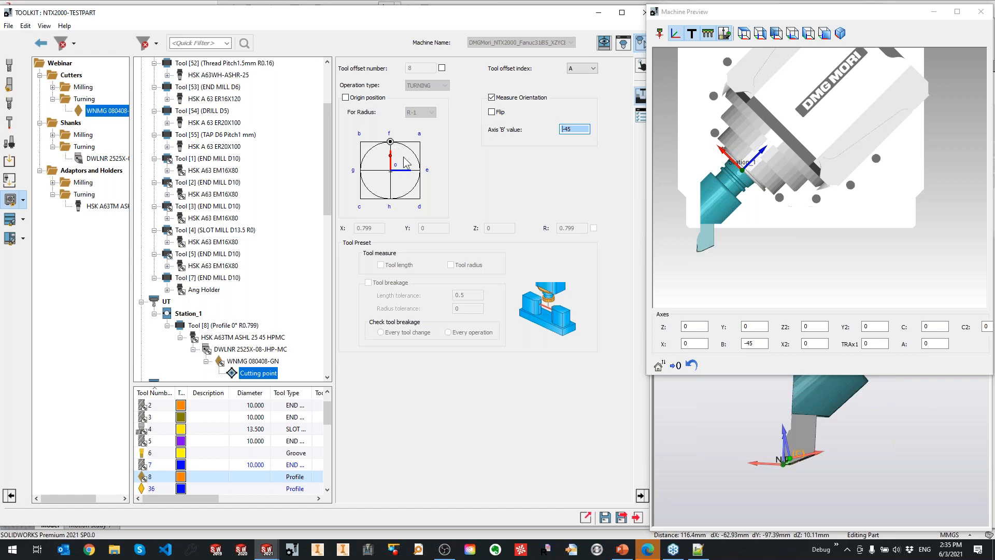
Examine the cutting point's placement on the insert nose from several angles in the Tool Viewer
click(794, 485)
scroll(783, 446, up, 12)
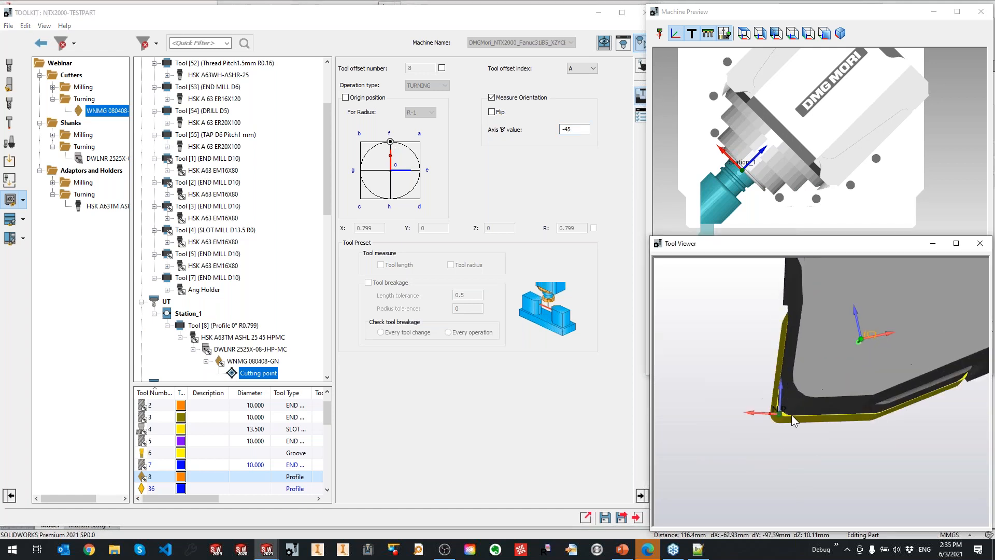
scroll(791, 415, up, 4)
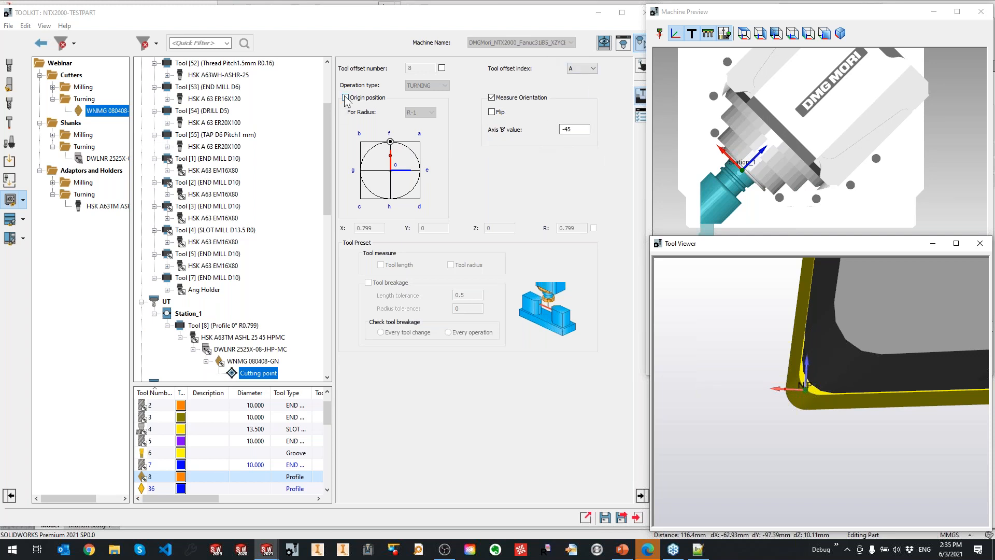
middle_drag(881, 430, 839, 397)
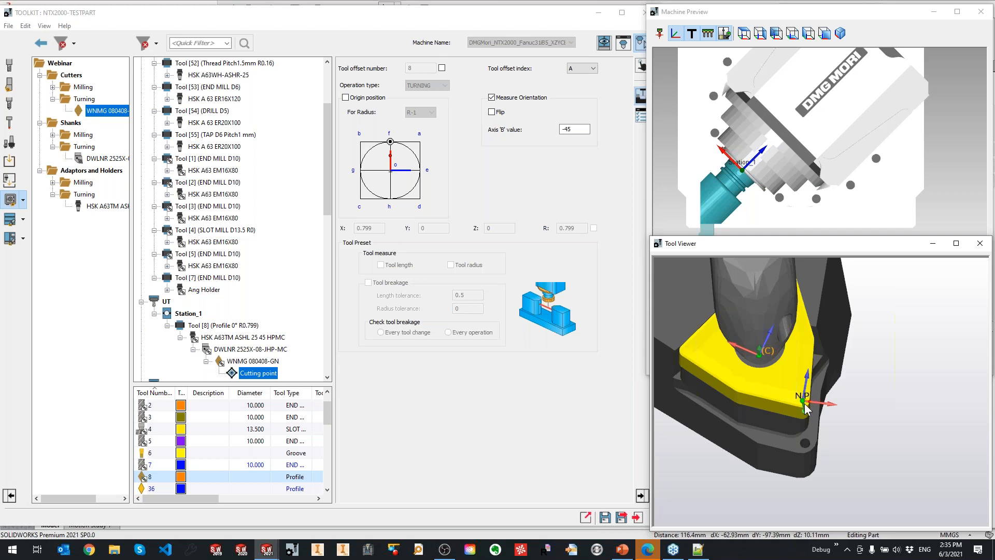
middle_drag(782, 282, 778, 303)
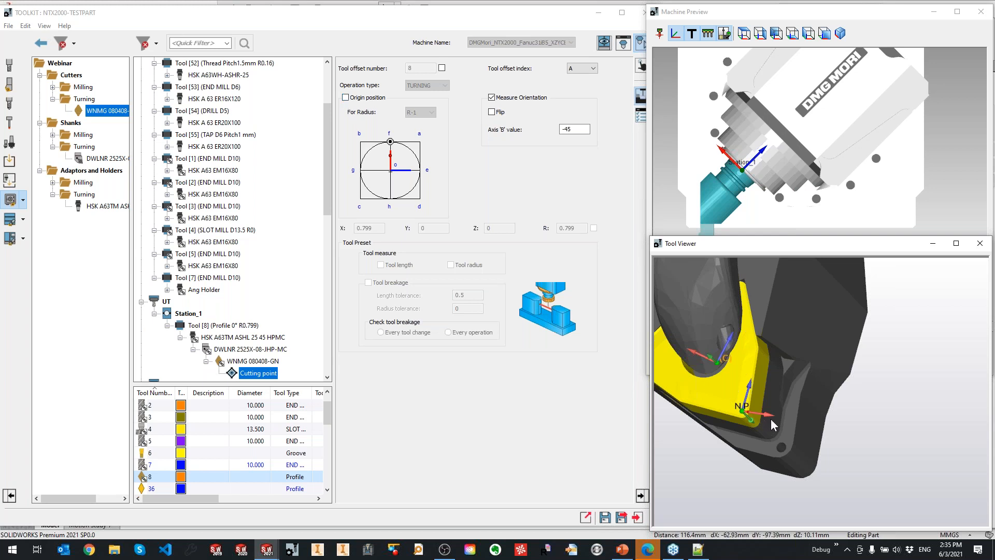
middle_drag(760, 406, 854, 402)
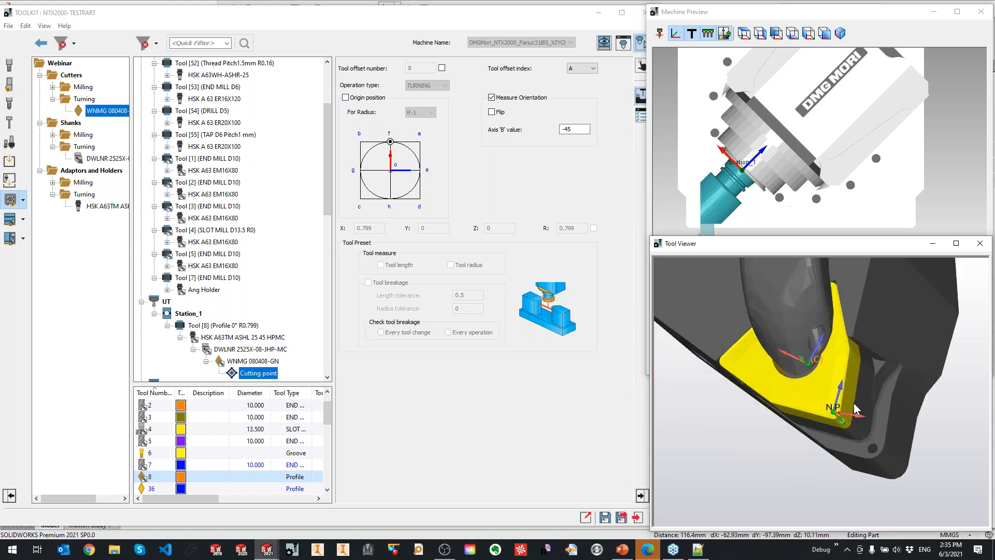
middle_drag(853, 403, 826, 396)
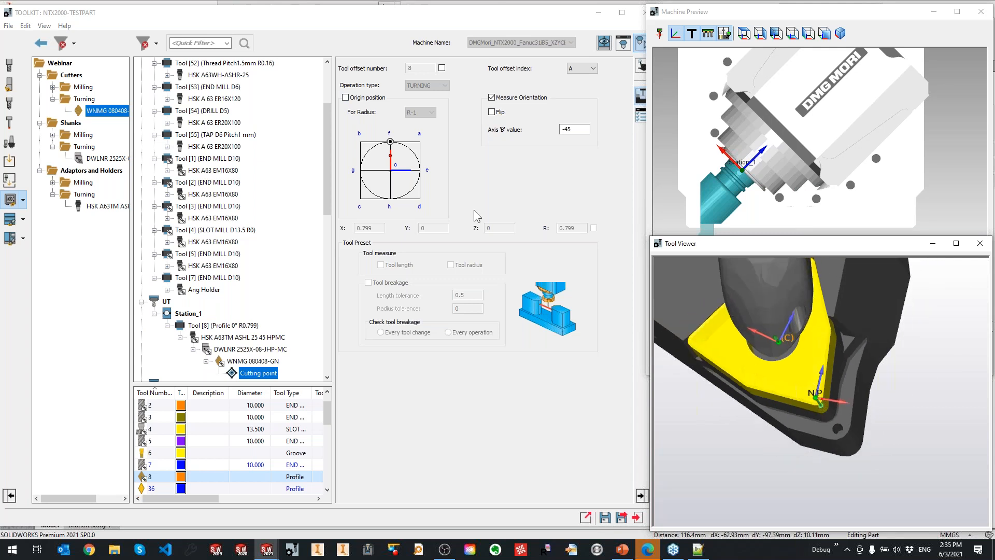
Enable Origin position for the cutting point, try insert radii R-2 through R-7, and return the radius to R-1
click(346, 98)
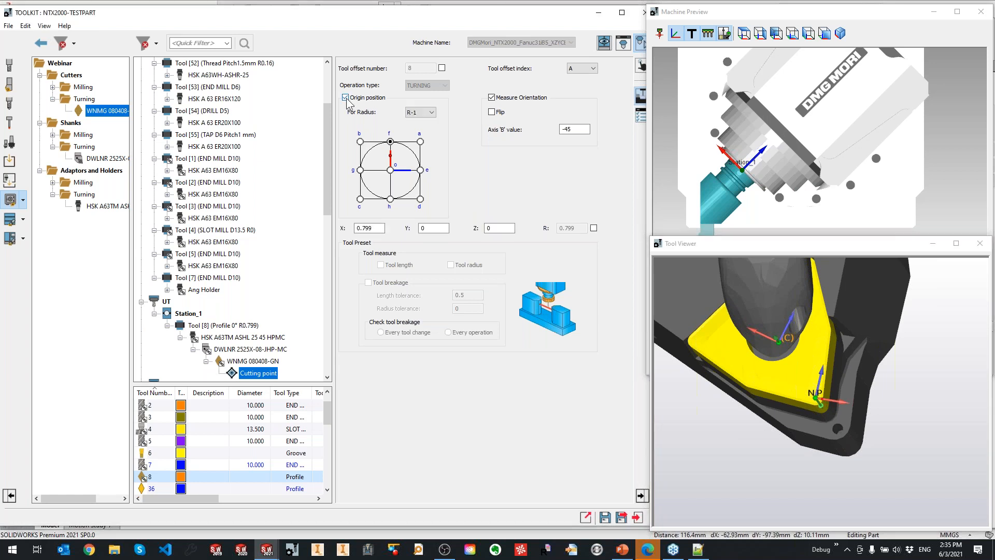
click(430, 112)
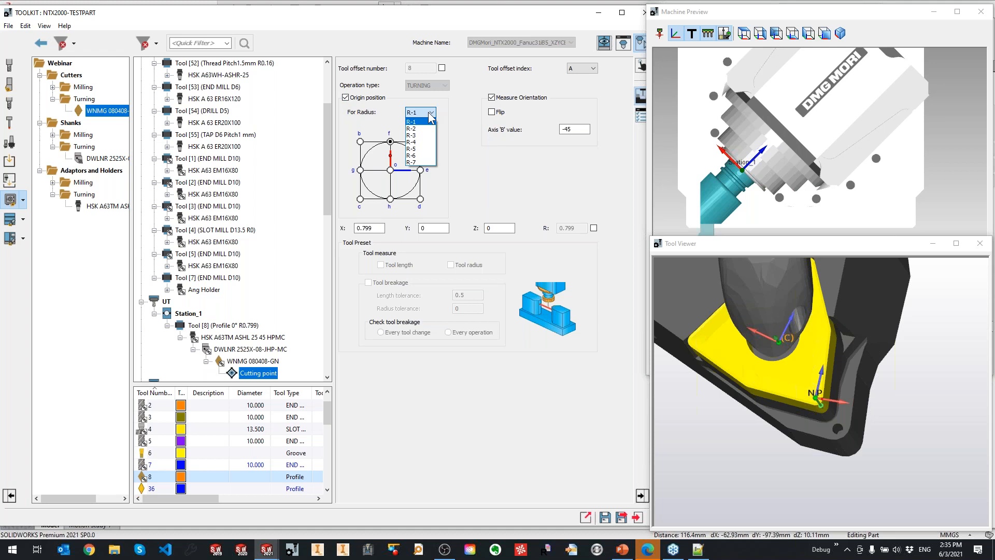
click(415, 128)
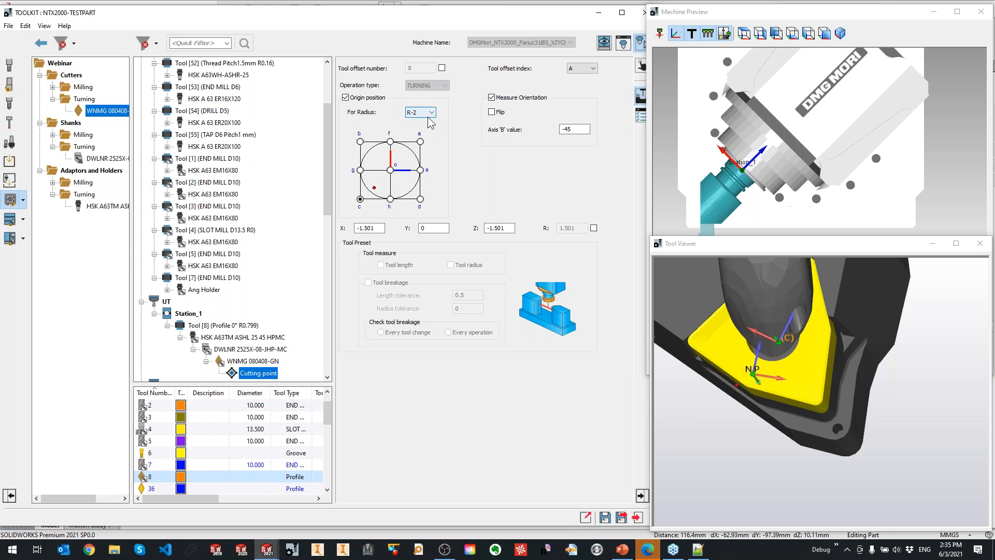
scroll(430, 114, down, 1)
scroll(430, 114, down, 2)
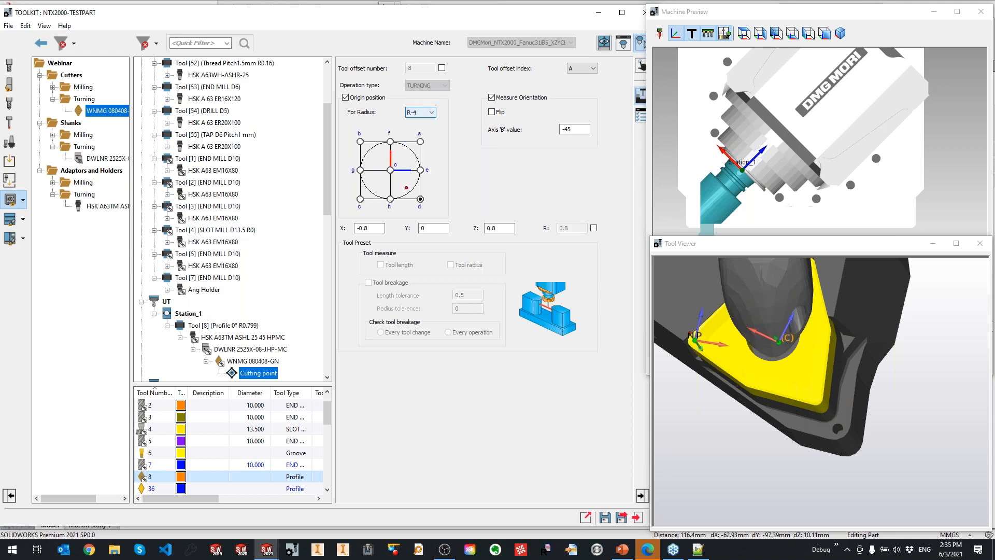
scroll(430, 114, down, 1)
scroll(430, 114, down, 1)
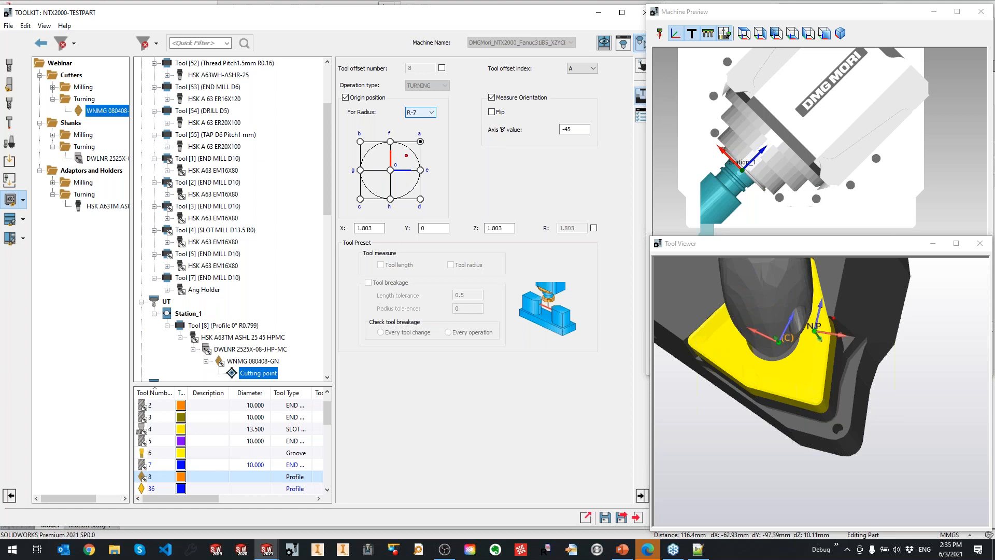
click(430, 113)
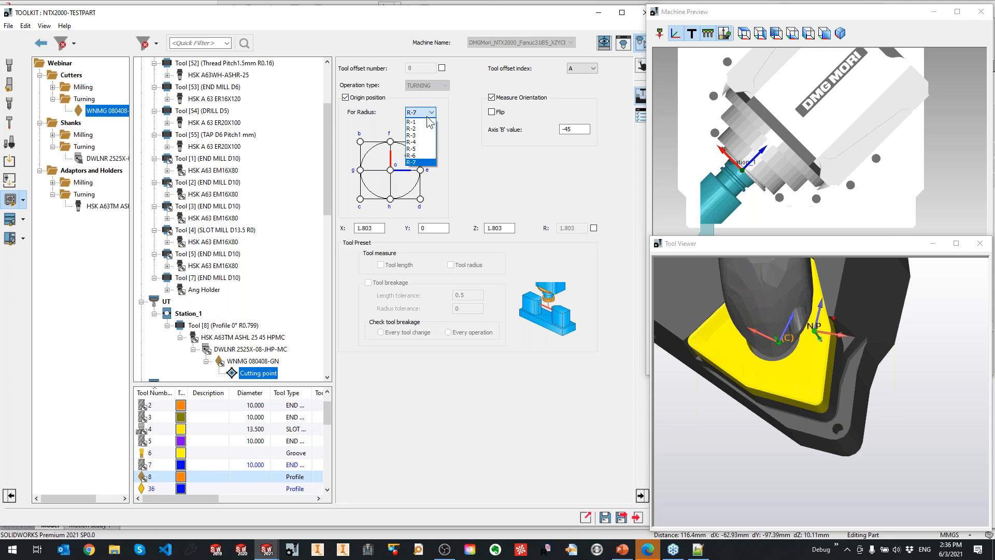
click(429, 122)
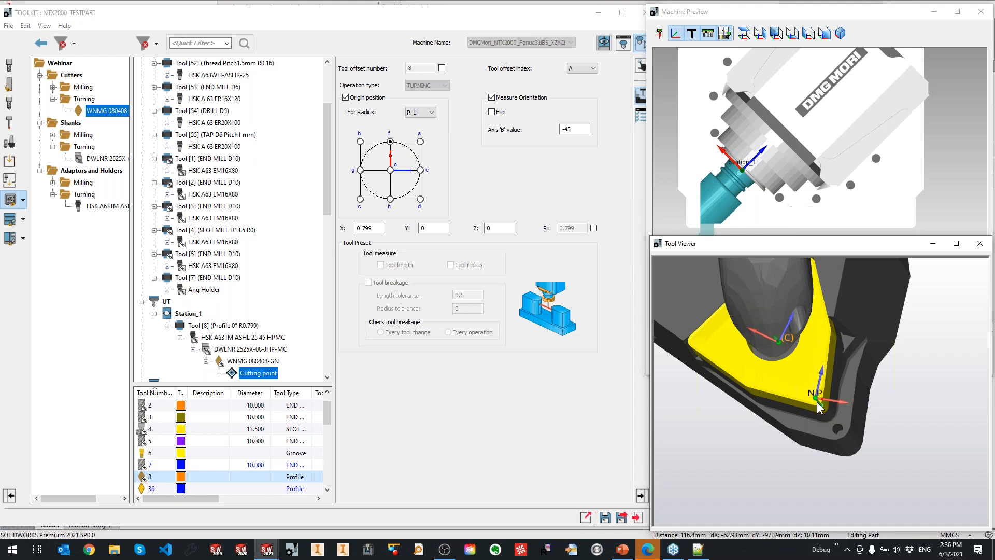
Set the cutting point's origin position to corner b of radius R-1, checking the offset at the insert tip
middle_drag(838, 409, 825, 364)
scroll(838, 433, down, 8)
scroll(814, 400, up, 5)
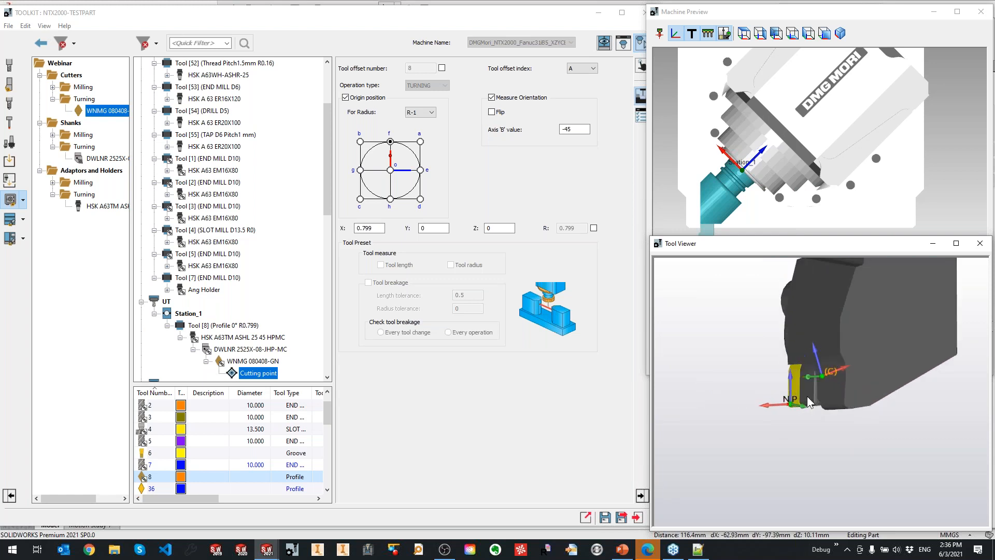
scroll(806, 405, up, 6)
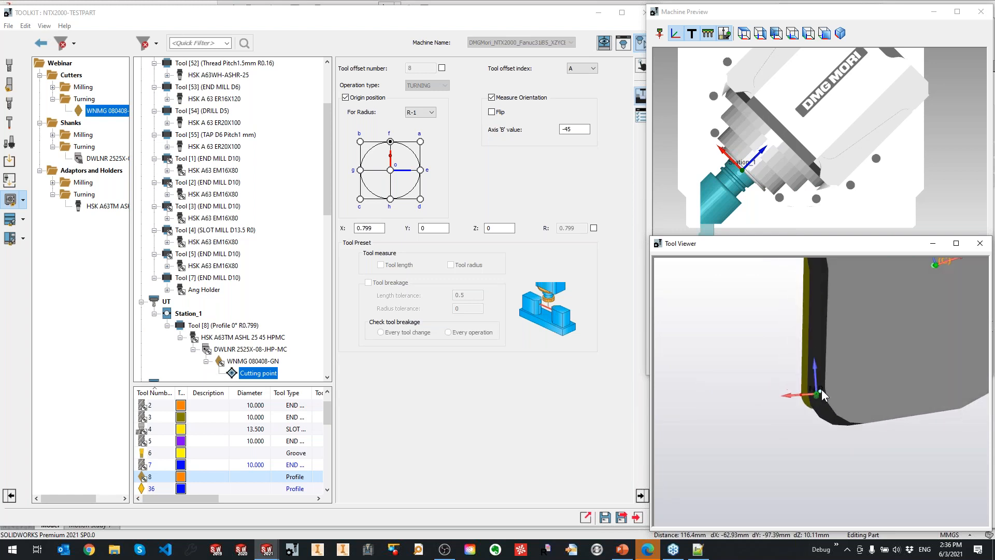
click(360, 199)
click(359, 141)
middle_drag(860, 376, 843, 397)
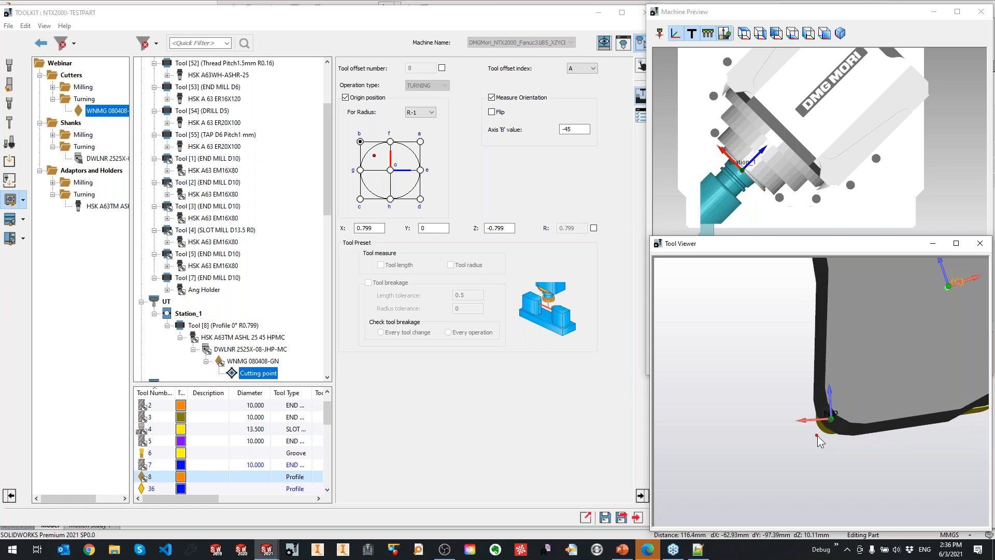
Review the X, Y and Z offsets of the origin position against the insert tip in the Tool Viewer
drag(385, 228, 354, 228)
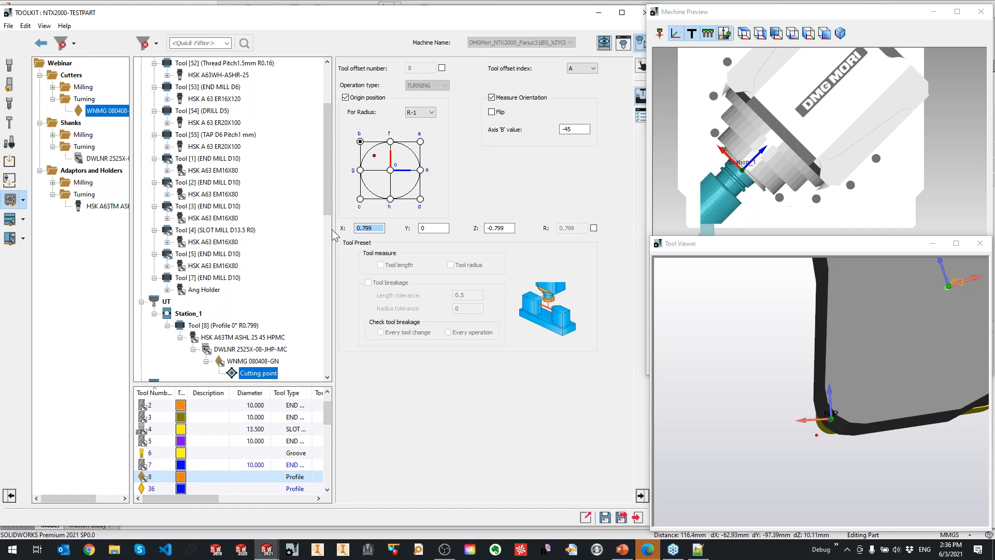
double_click(504, 232)
drag(504, 232, 493, 231)
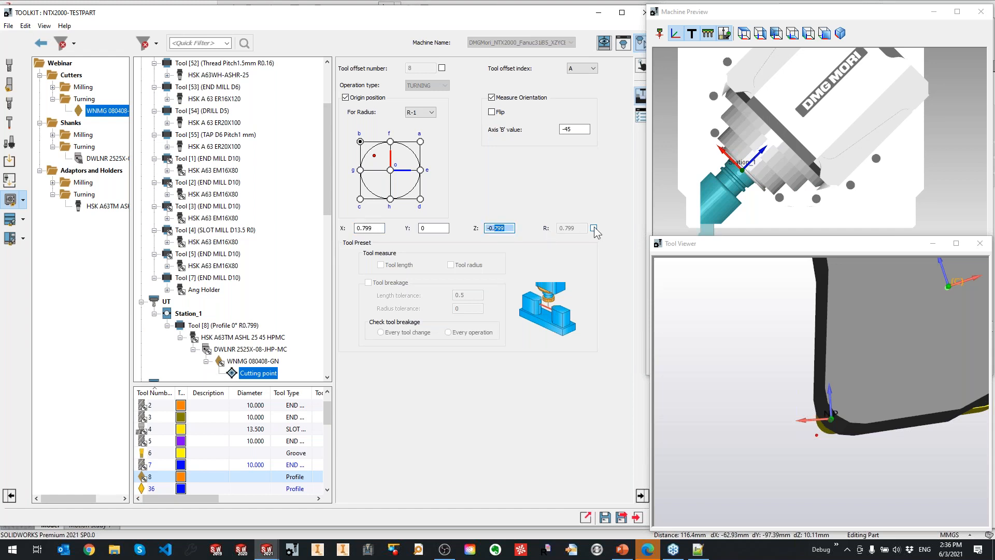
double_click(357, 228)
double_click(425, 229)
double_click(495, 229)
click(725, 220)
middle_drag(827, 407, 705, 347)
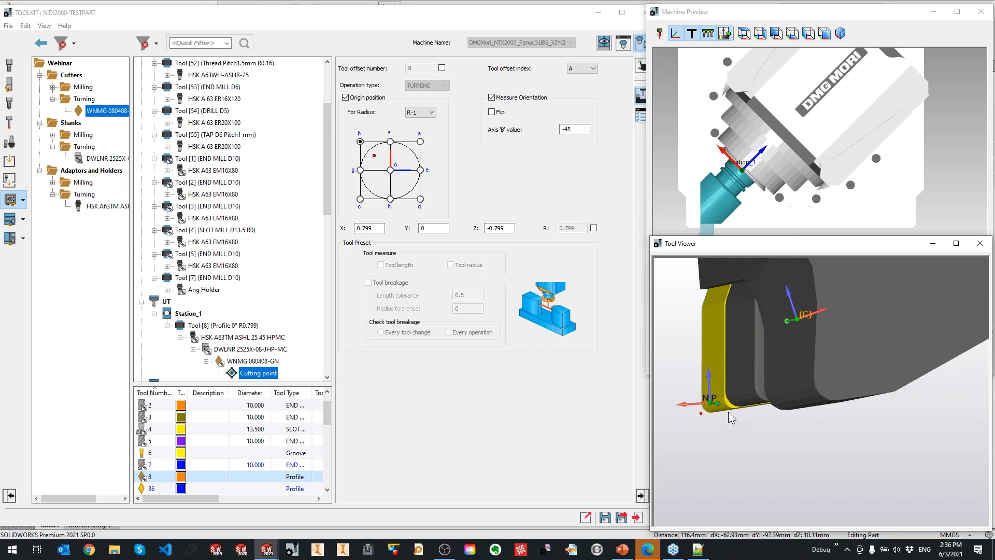
click(381, 228)
click(437, 228)
click(509, 228)
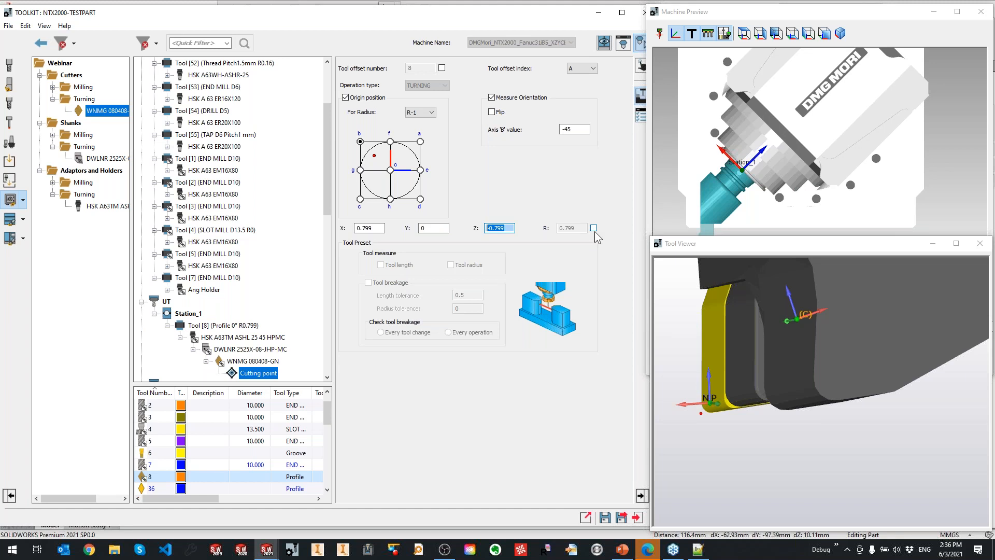
click(656, 281)
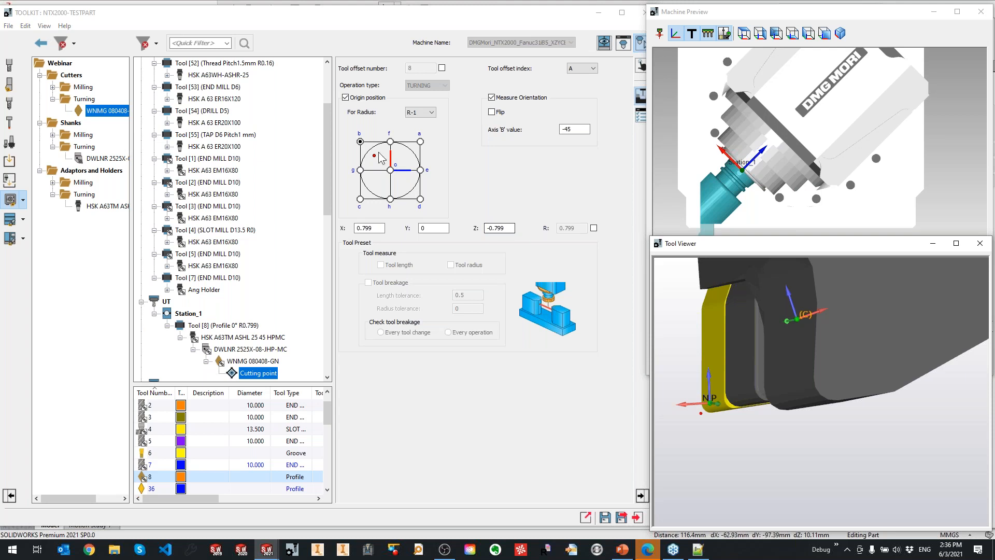
Save and exit the toolkit, and display the Face MS operation's toolpath on the model
click(583, 131)
click(621, 517)
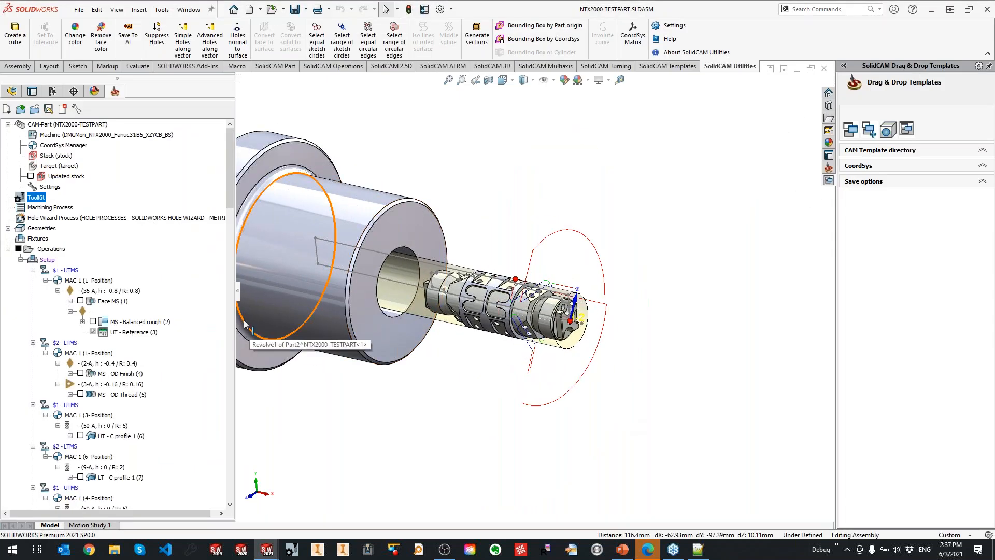
click(80, 302)
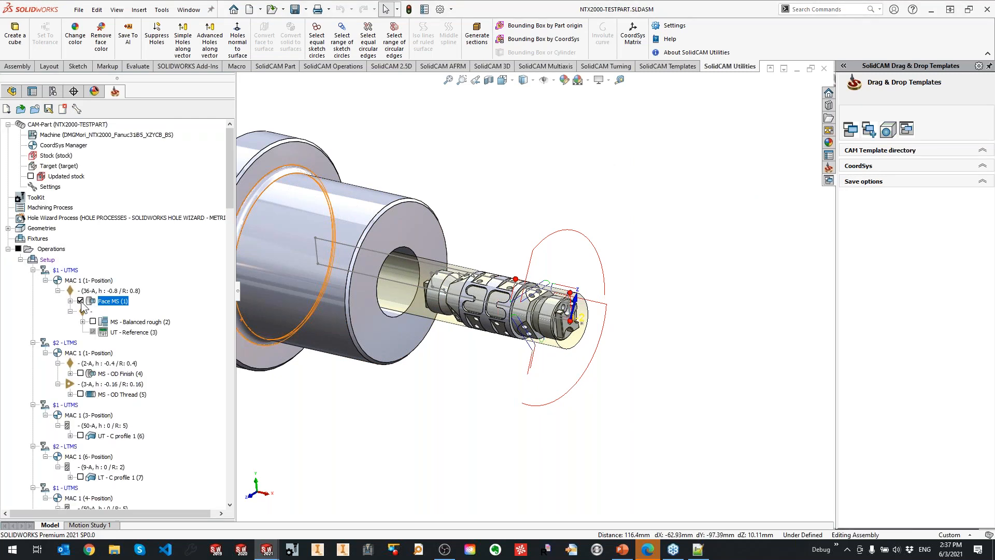
click(80, 301)
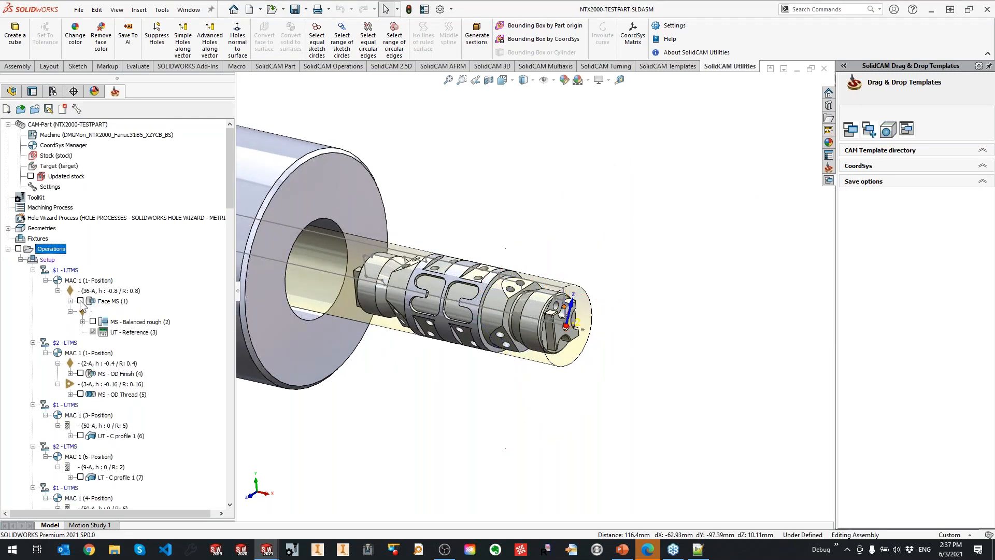
click(80, 300)
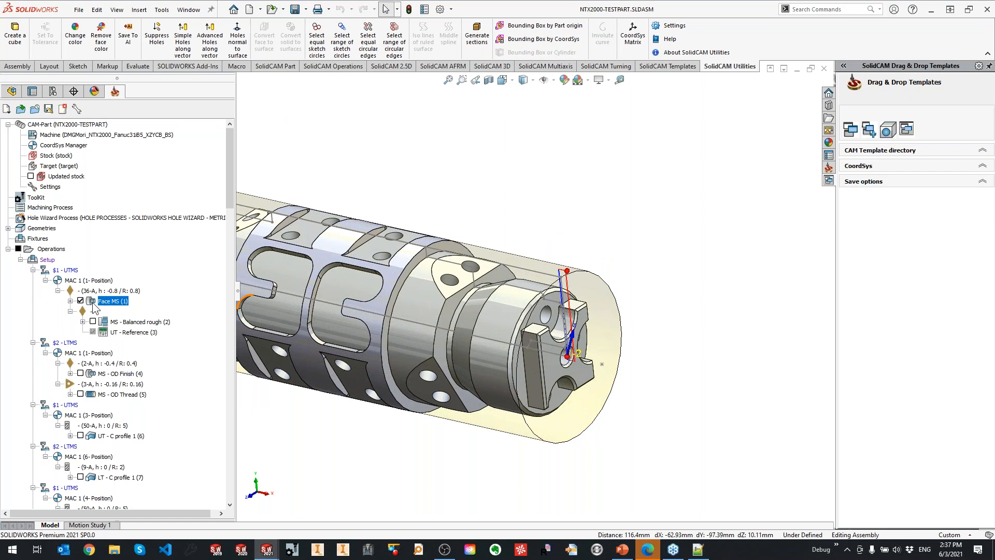
Open the Face MS operation for editing and show its tool settings
right_click(103, 301)
click(129, 165)
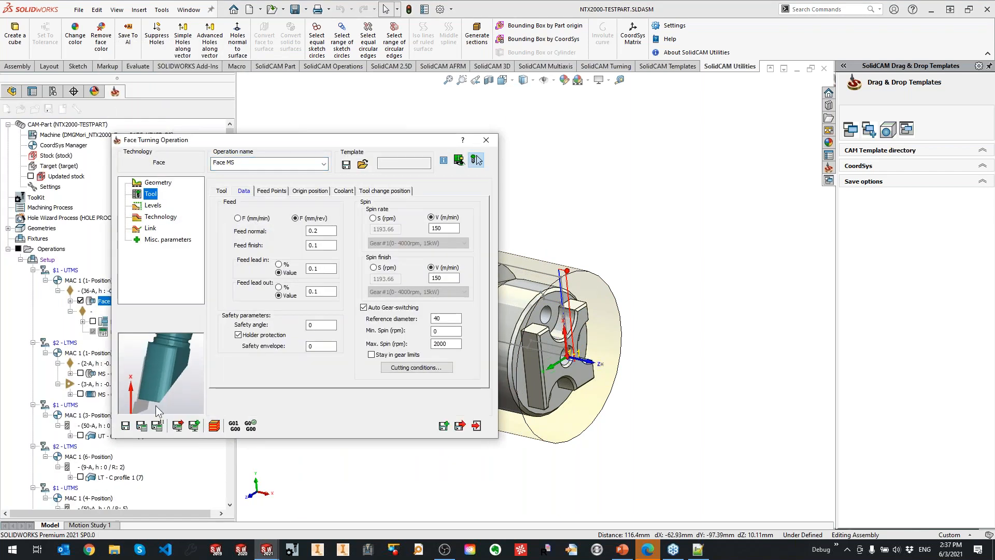
click(222, 191)
Select the cutting point of Tool [36]'s DAAA 11T308 insert for the Face MS operation
click(282, 356)
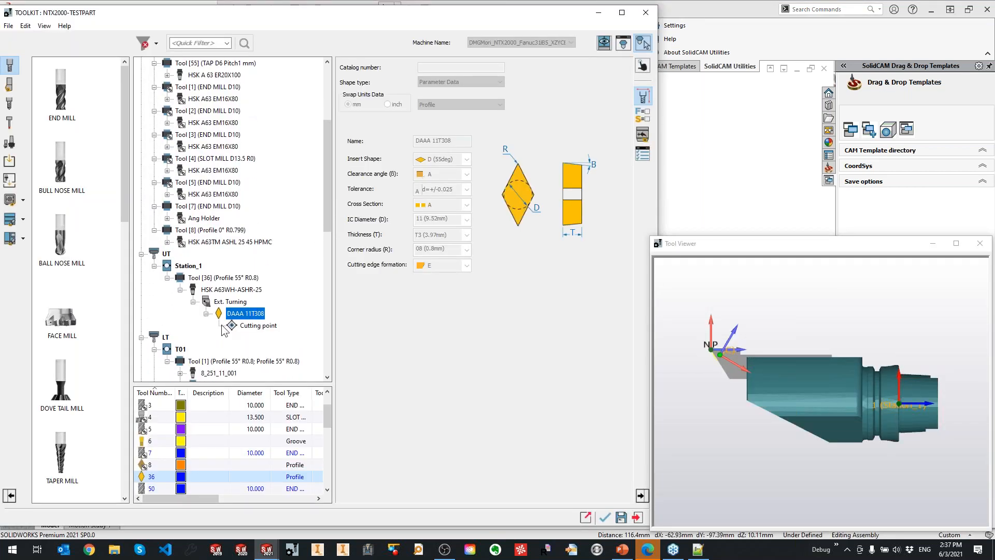
click(234, 326)
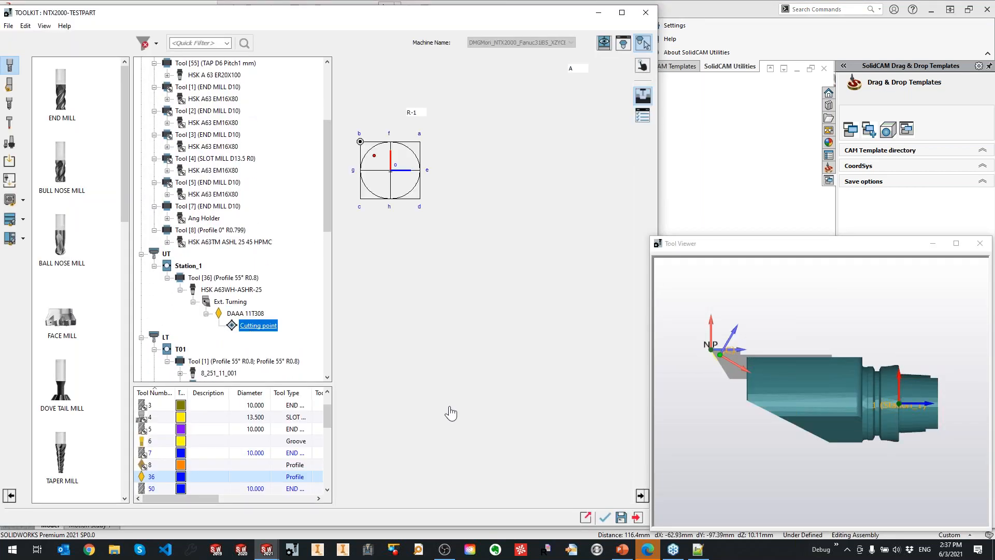
click(605, 516)
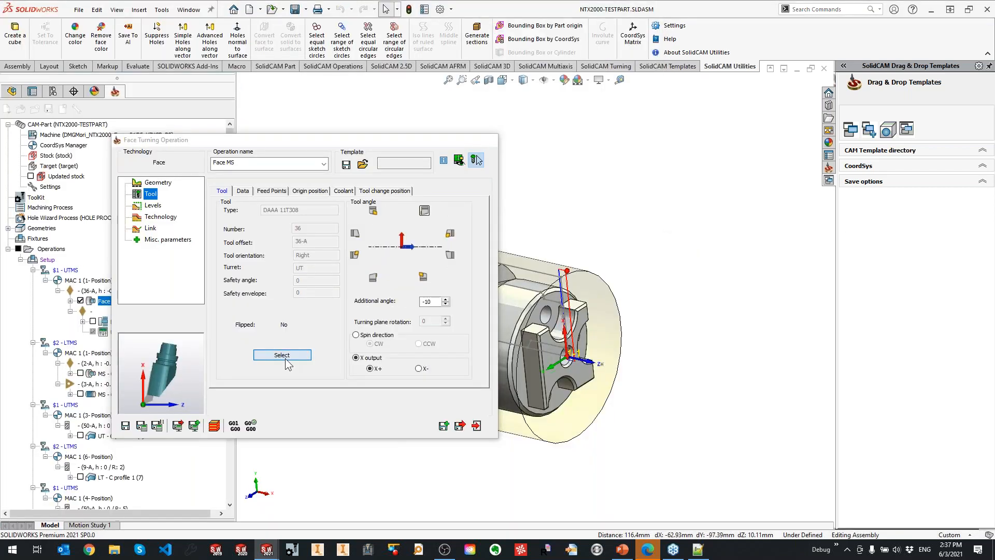
Mount Tool [8] on the UT station and choose its WNMG 080408-GN cutting point for the Face MS operation
click(285, 361)
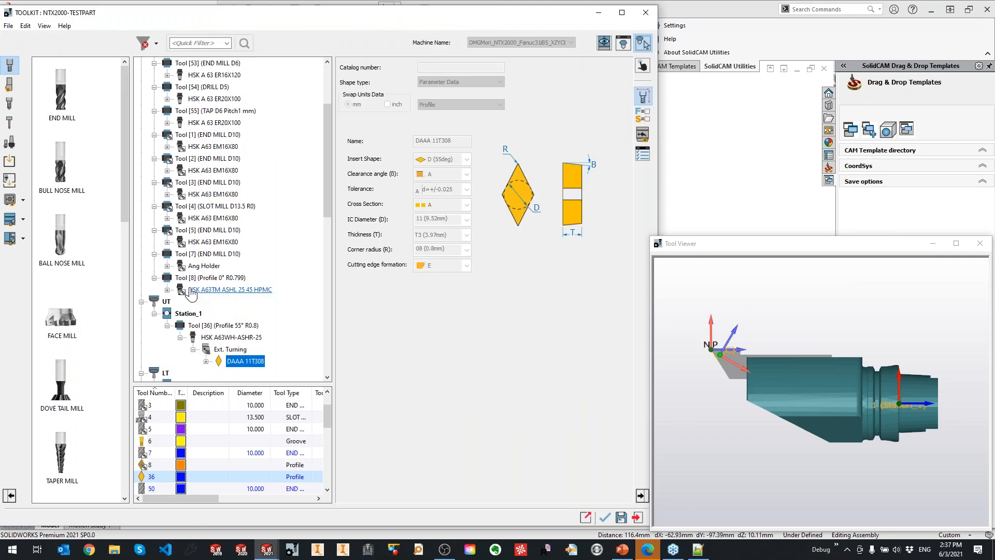
right_click(198, 278)
click(254, 371)
scroll(192, 378, down, 2)
click(206, 374)
click(249, 374)
click(605, 517)
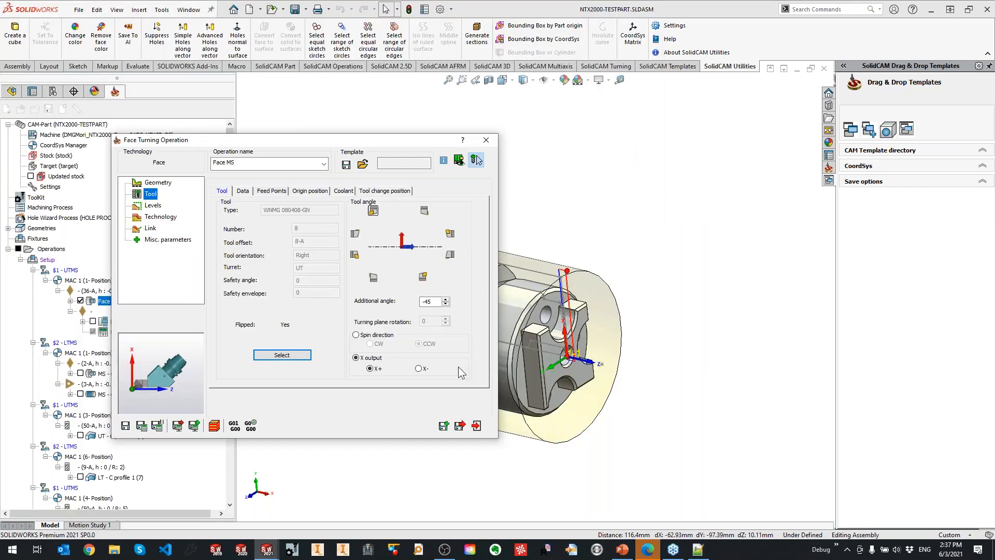
Switch the tool angle to the non-flipped orientation and inspect the insert tip against the part in the Machine Preview
click(425, 210)
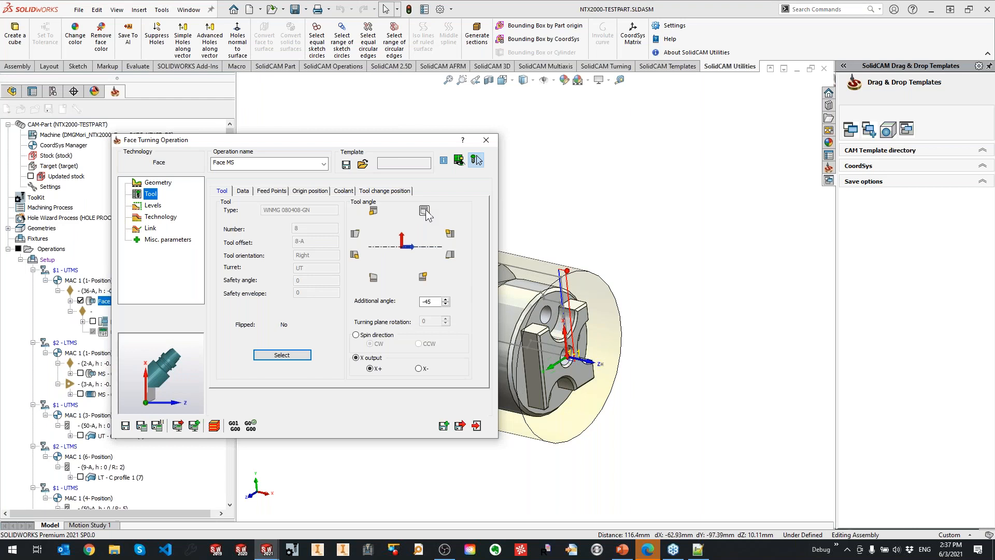
click(459, 160)
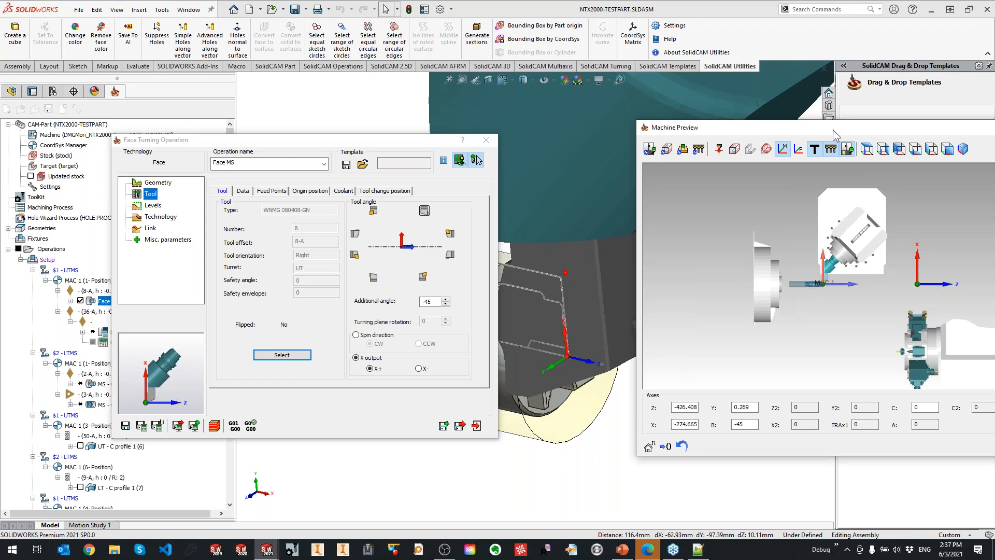
drag(833, 130, 802, 125)
scroll(822, 270, up, 5)
scroll(819, 270, up, 6)
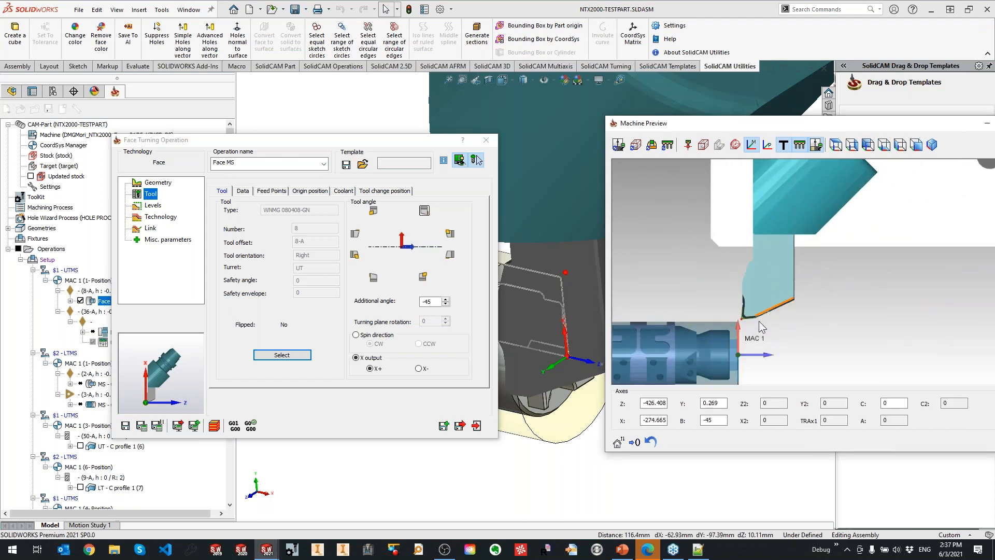
scroll(804, 268, up, 2)
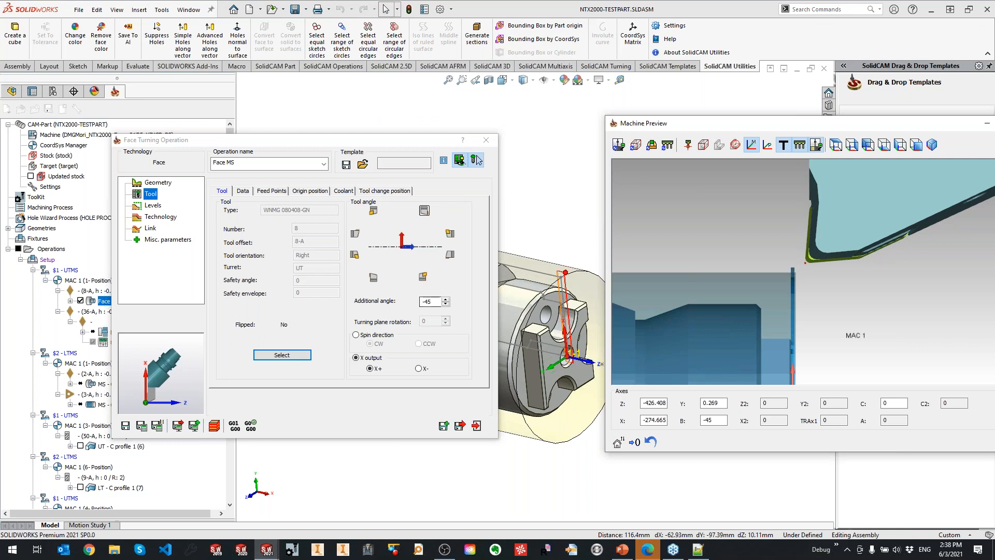
Switch to PowerPoint and present the Inclined Tool Nose position slide in full-screen slide show view
click(622, 549)
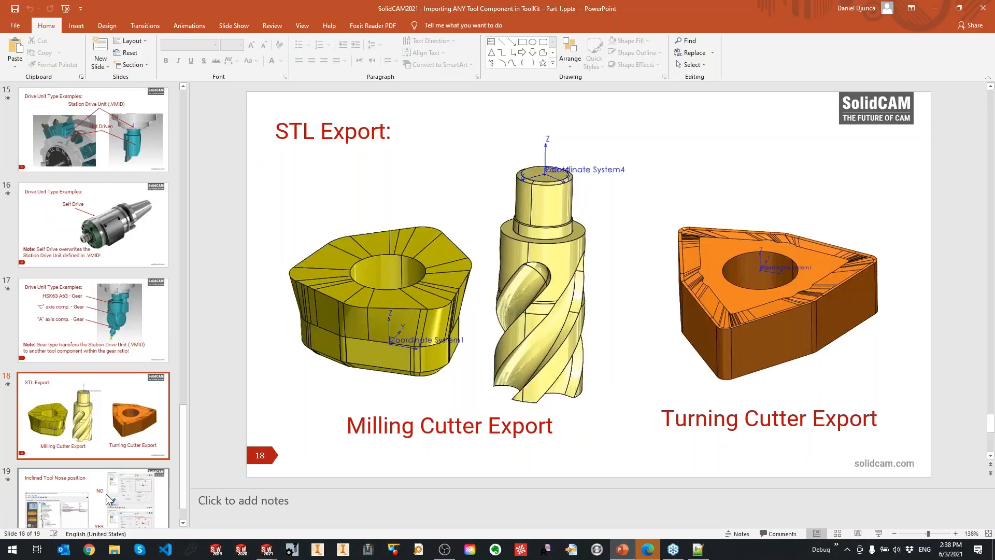
click(877, 534)
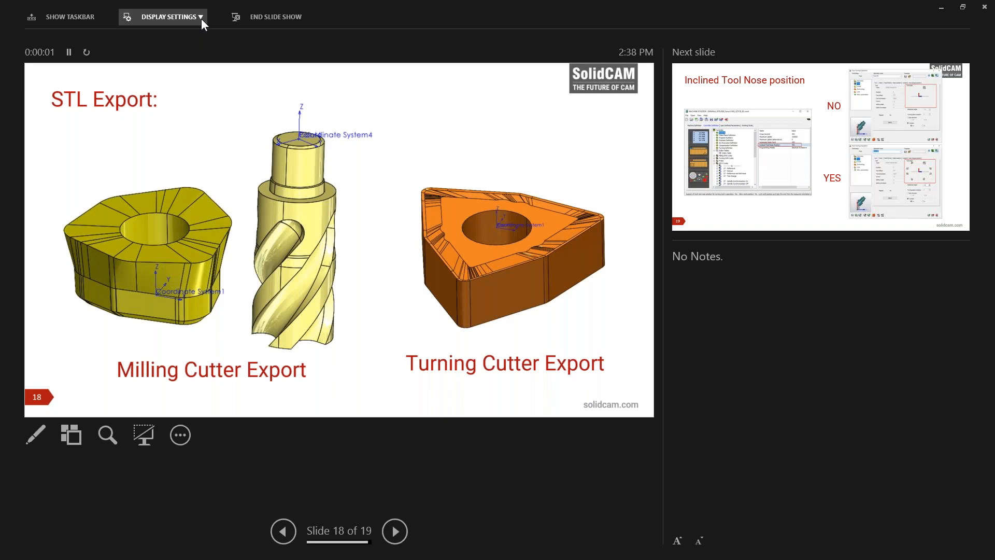
click(200, 17)
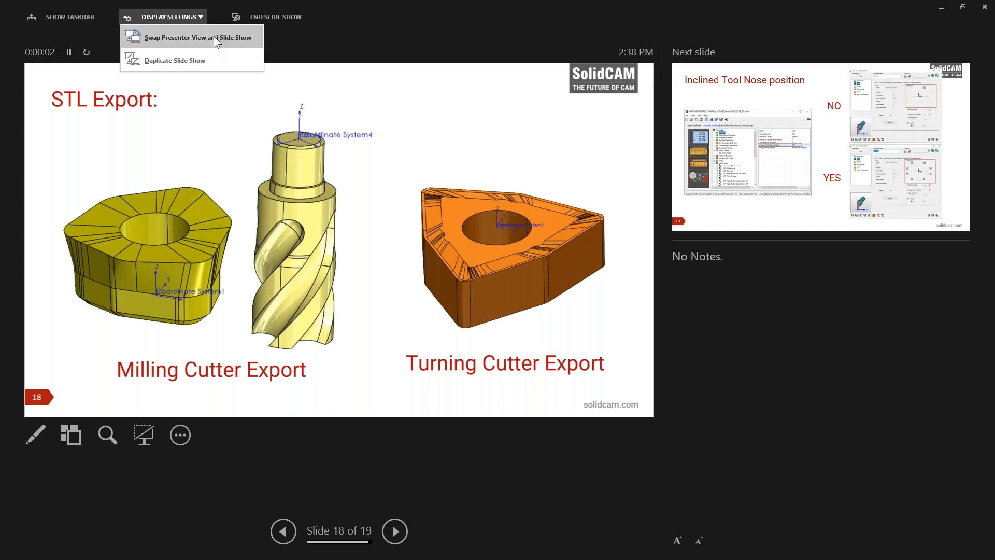
click(201, 39)
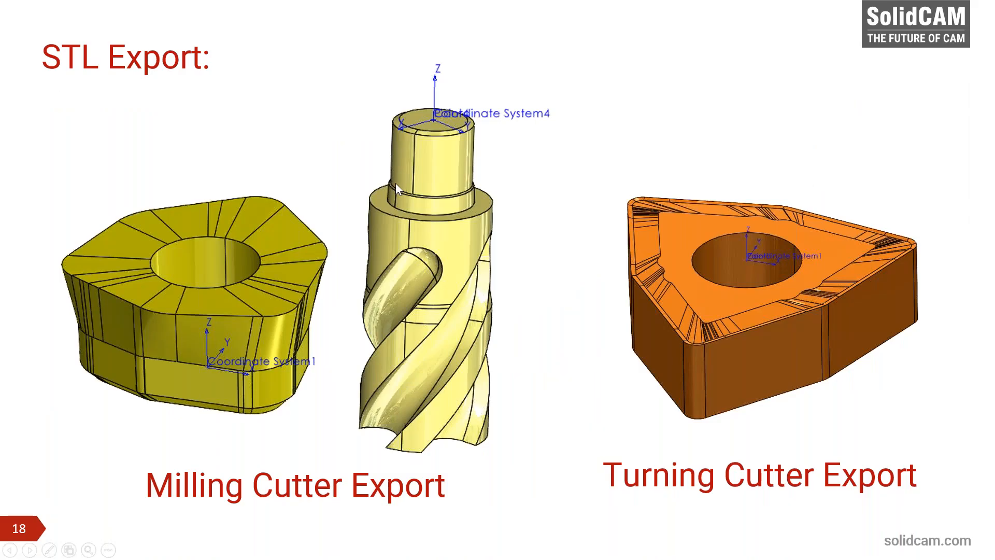
click(396, 183)
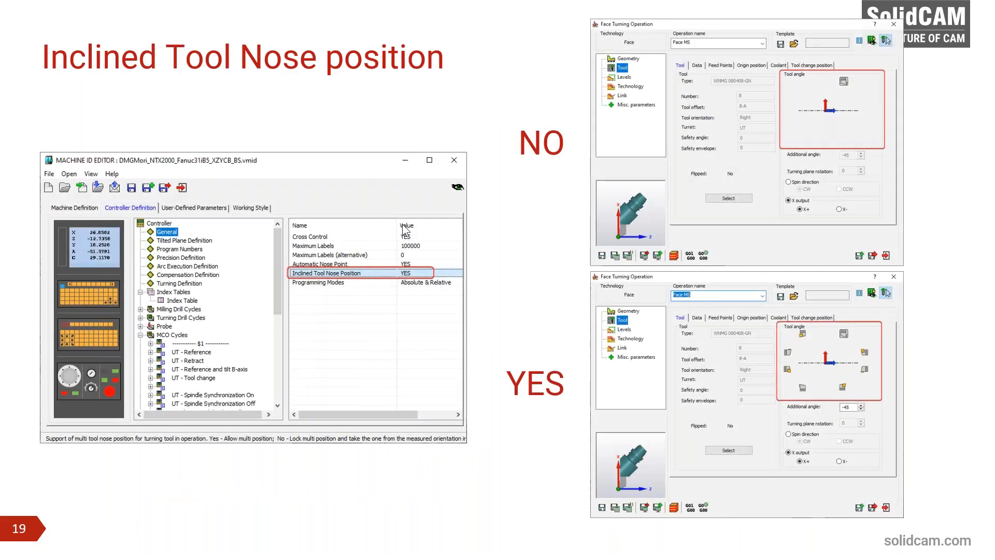
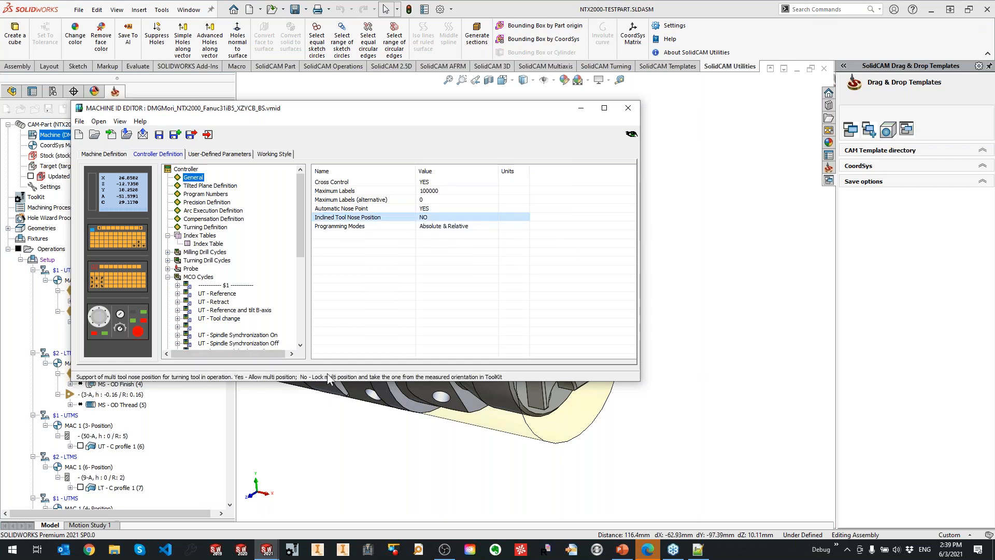
Save and close the machine definition with Inclined Tool Nose Position set to NO, and review the tool angle settings in Face MS
click(191, 134)
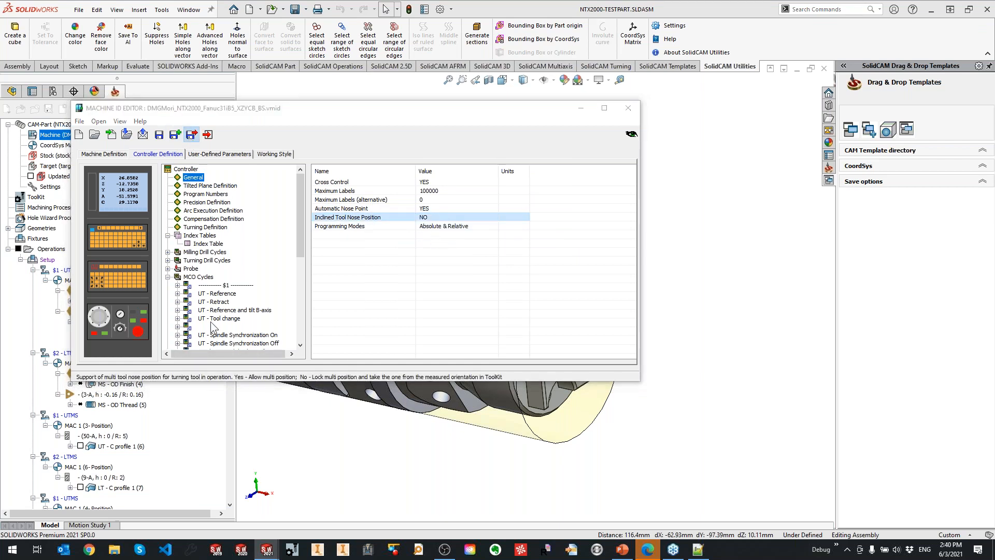
right_click(118, 302)
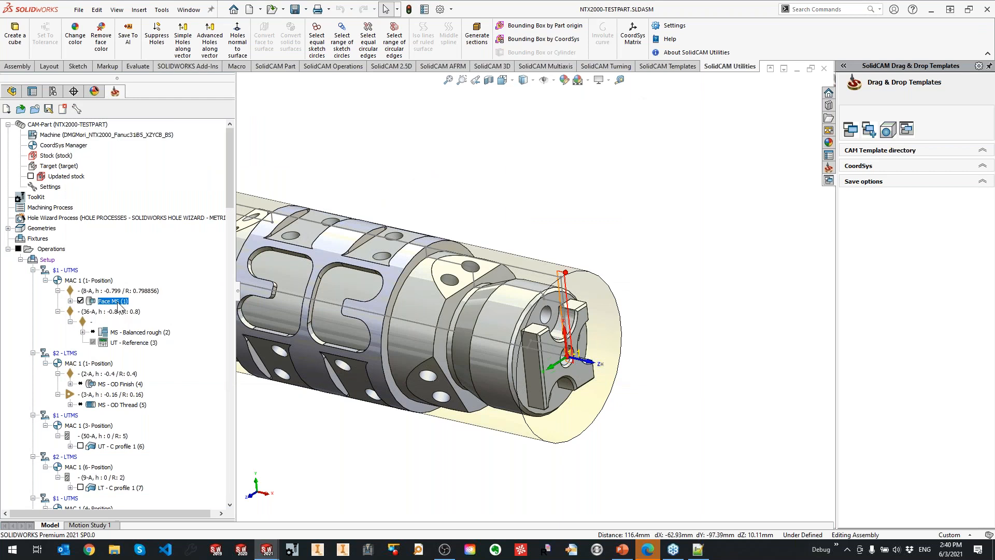
click(150, 165)
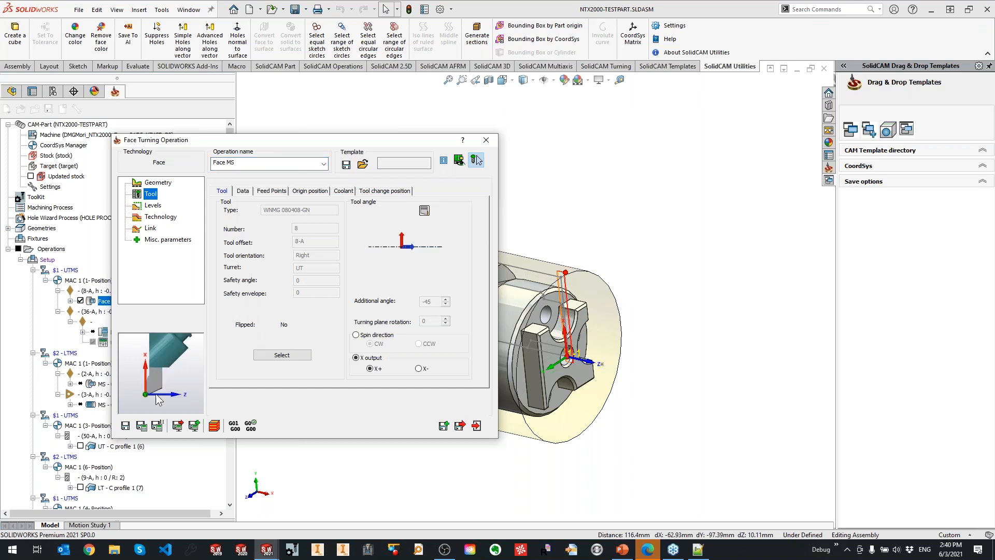
click(141, 425)
click(515, 248)
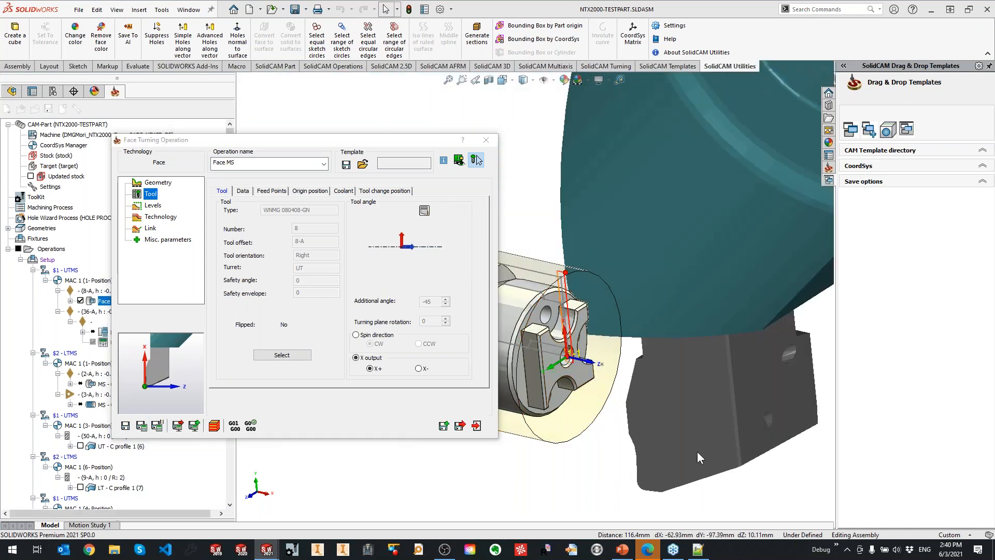
click(460, 425)
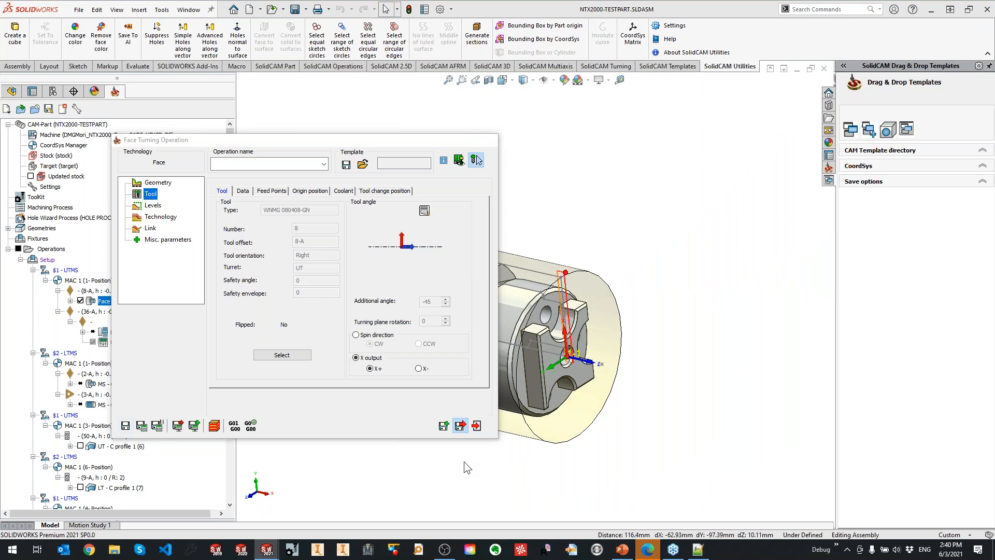
Start opening a file and browse to the Picco folder inside Tools used under Turning tools and holders
middle_drag(484, 346, 506, 325)
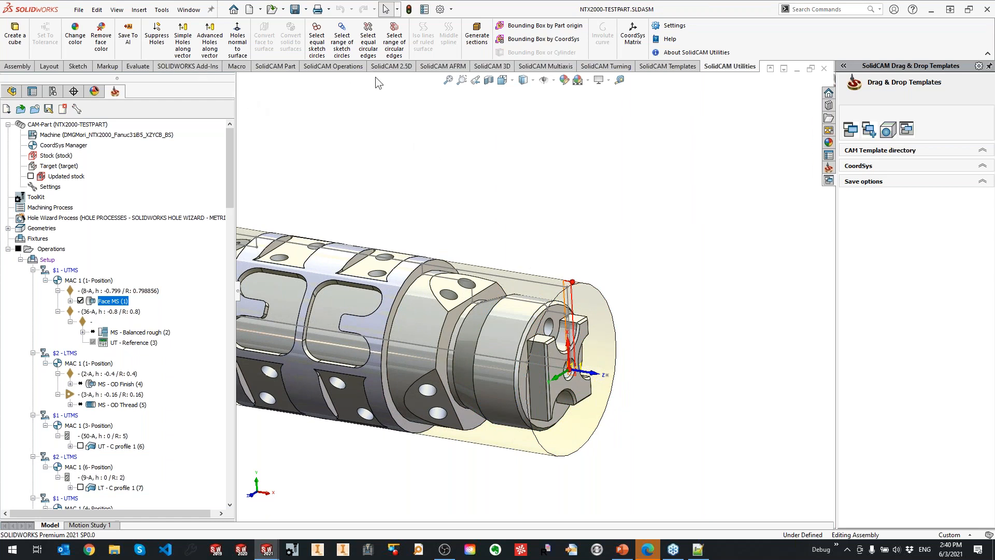
click(339, 68)
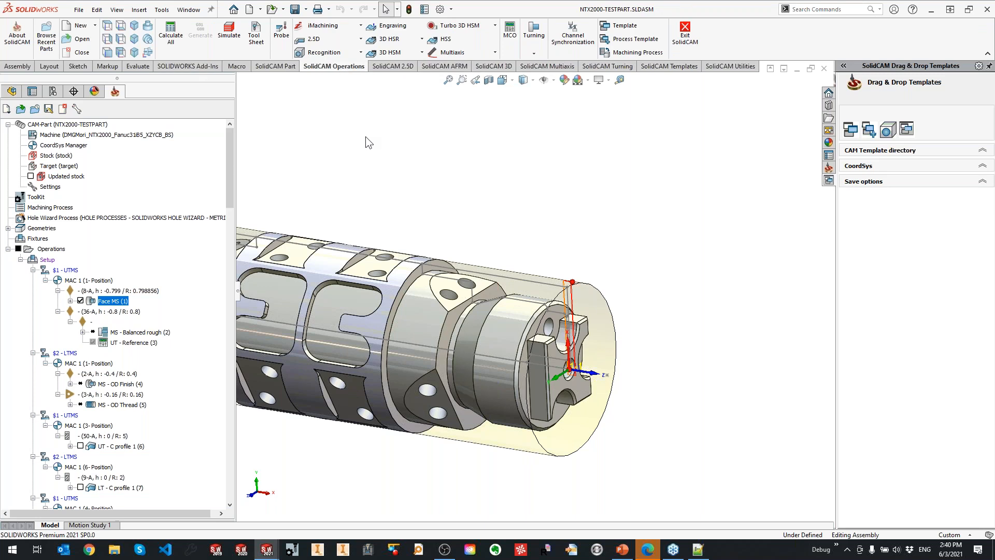
click(79, 9)
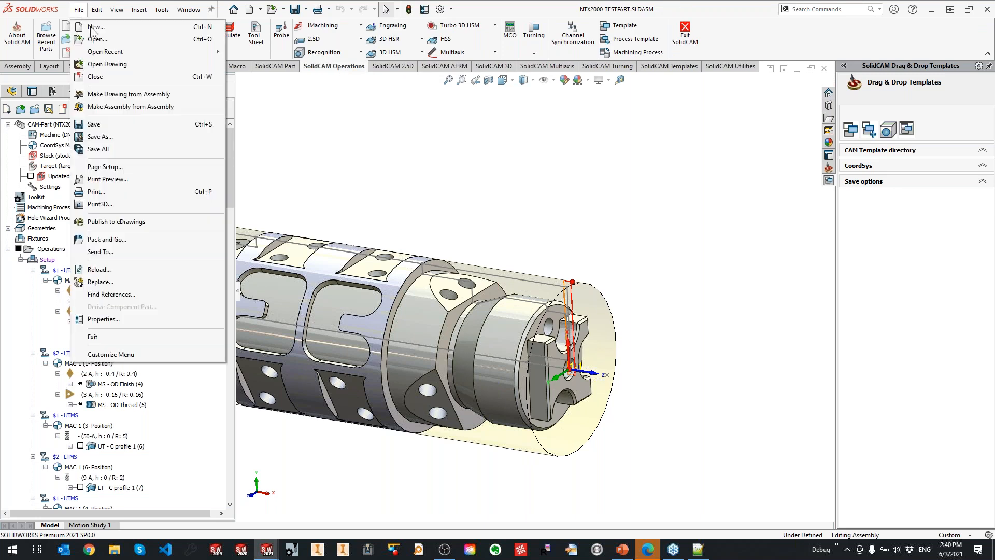
click(113, 39)
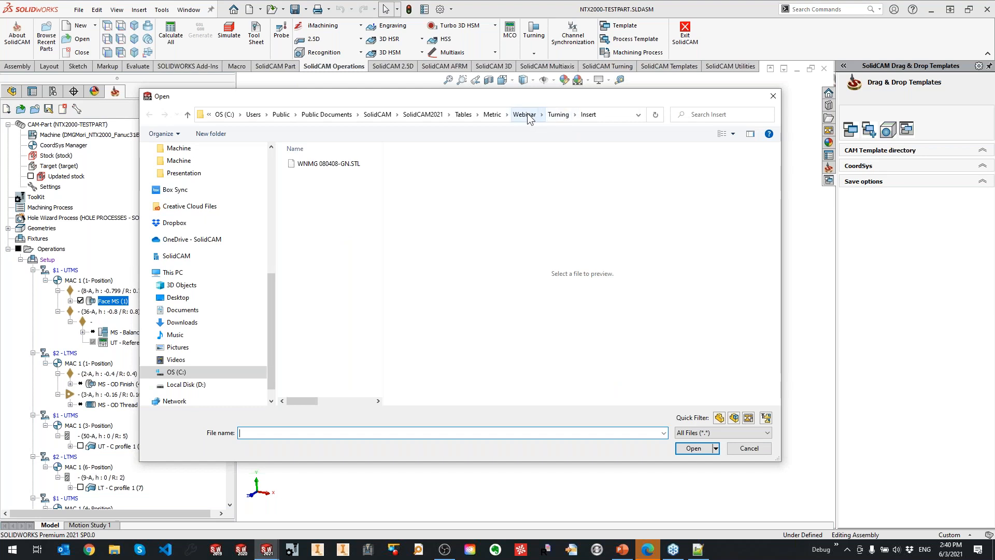
drag(269, 312, 268, 191)
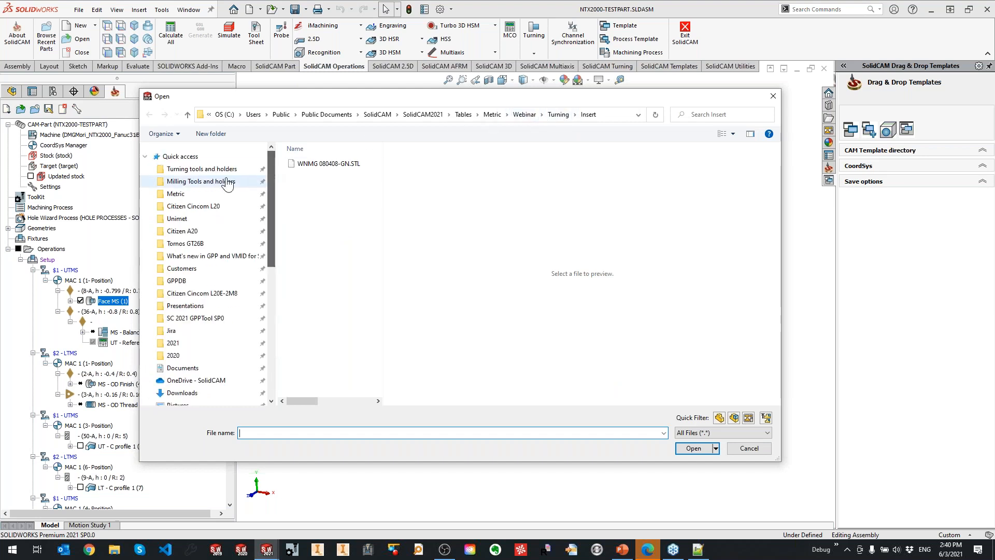
click(202, 169)
double_click(311, 197)
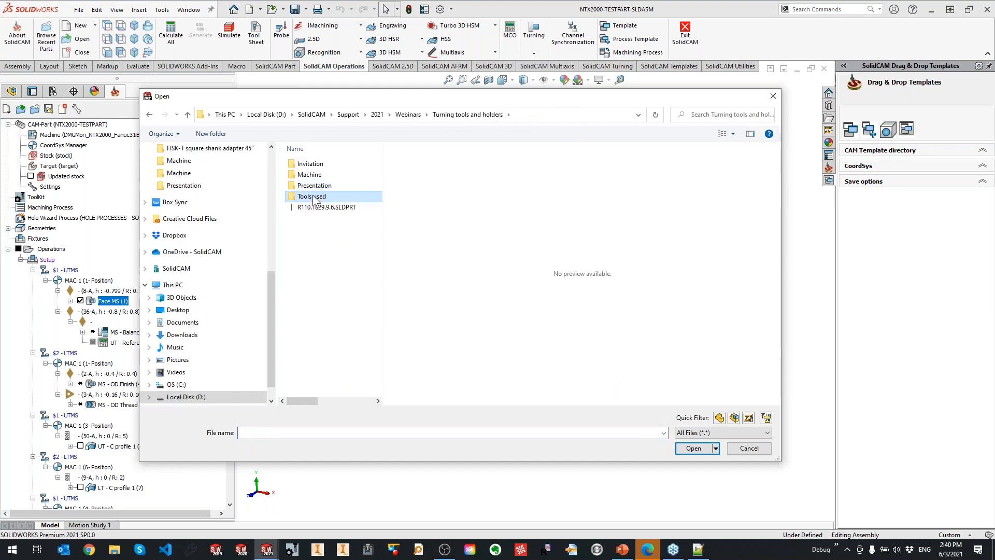
double_click(321, 197)
Preview the PICCO ACE 16-6 holder file and open the PICCO R 047.T6-22 tool part
click(316, 164)
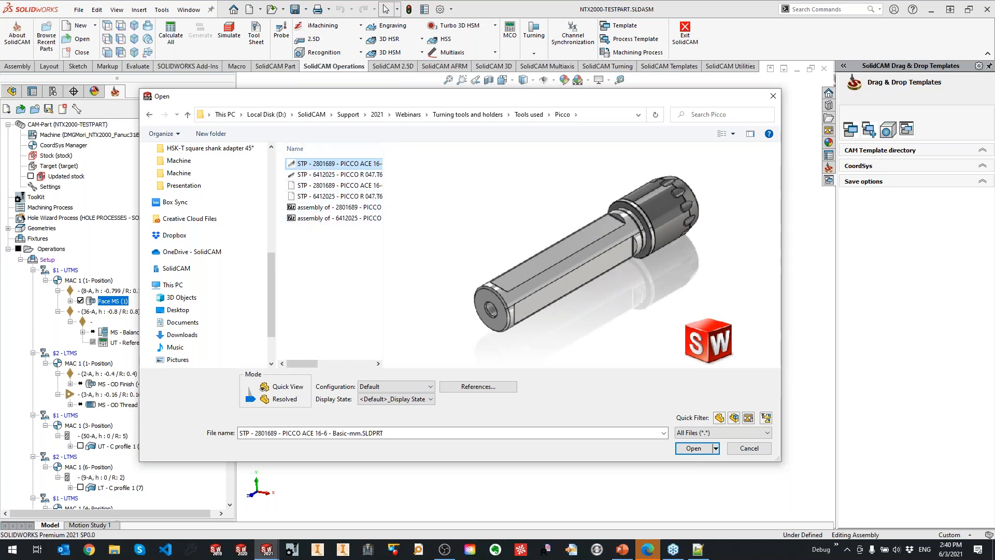
drag(385, 153, 459, 150)
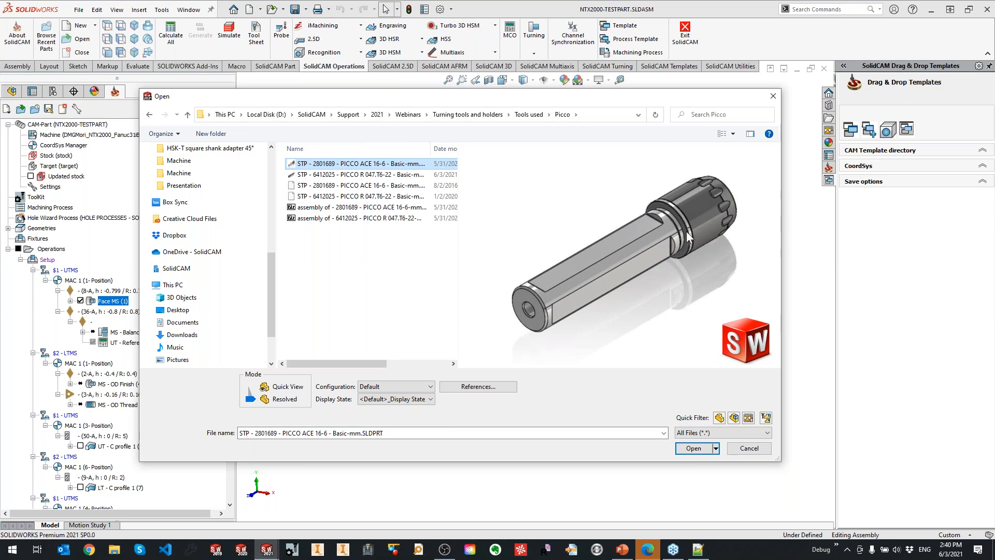
click(379, 176)
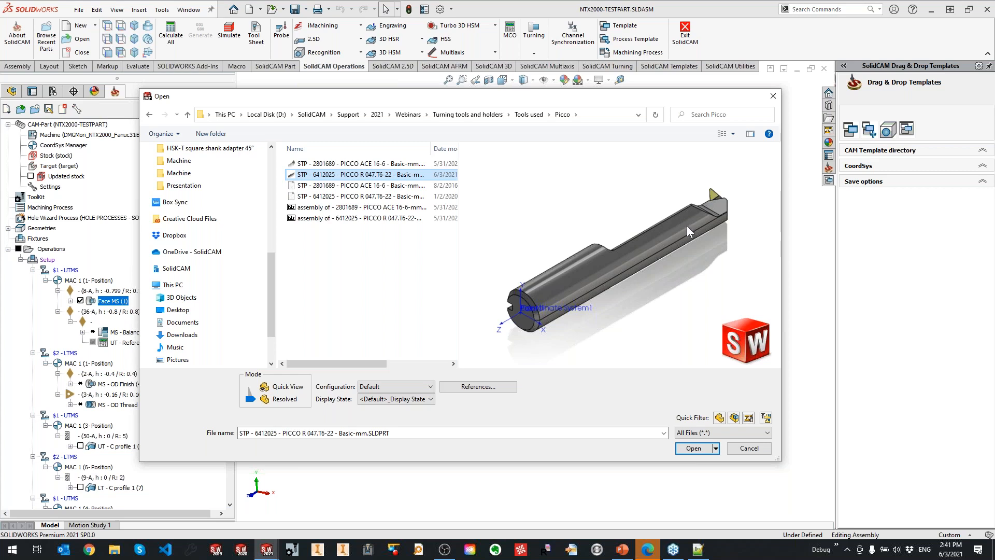
click(694, 448)
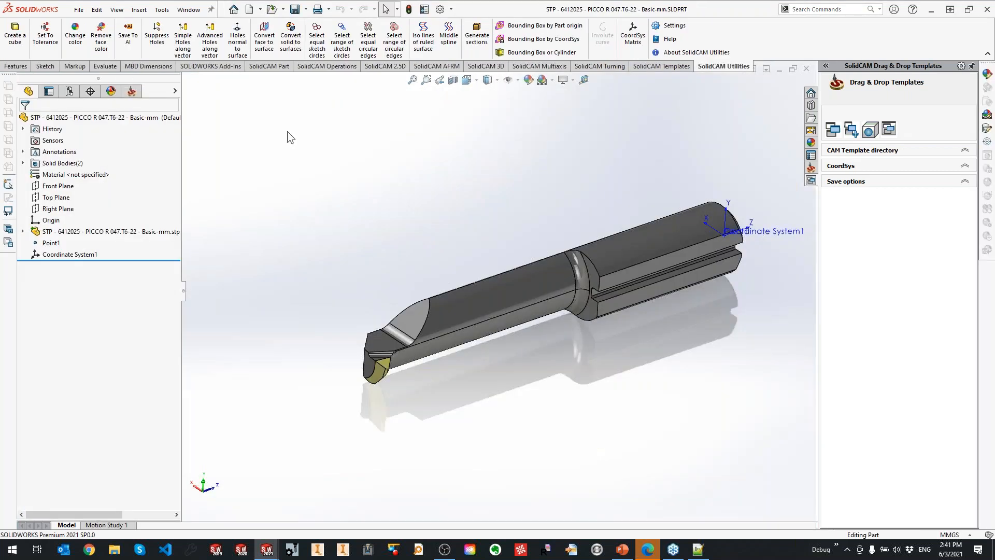
Return to the NTX2000-TESTPART assembly and open the recent CAM-Part STAR SR20-J_TYPE_C_DEMO_PART
click(188, 10)
click(223, 151)
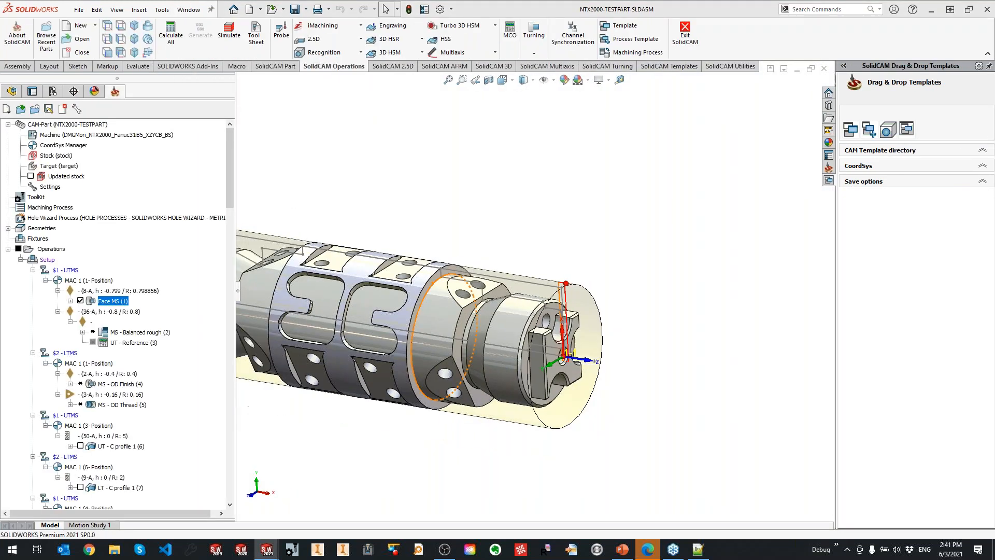
click(162, 9)
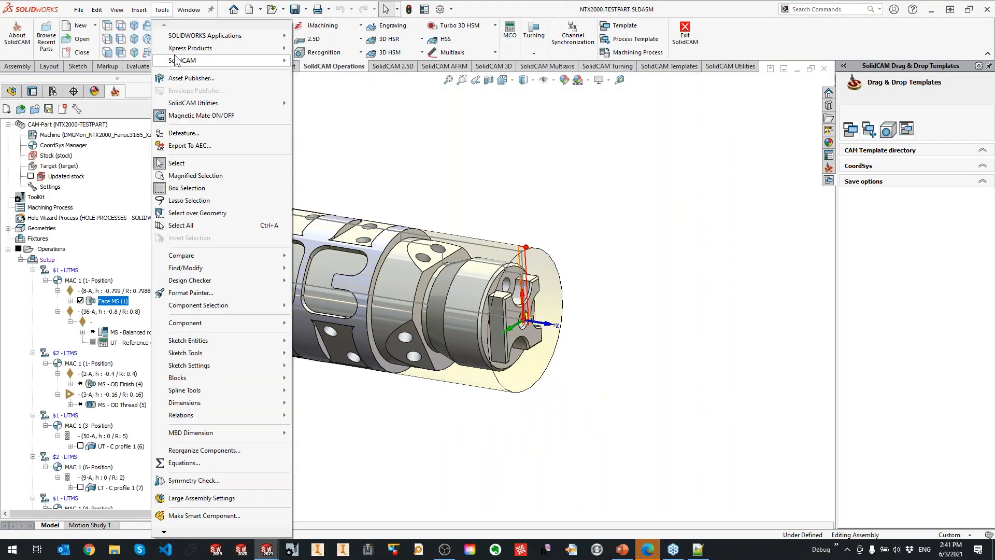
mouse_move(223, 61)
mouse_move(377, 281)
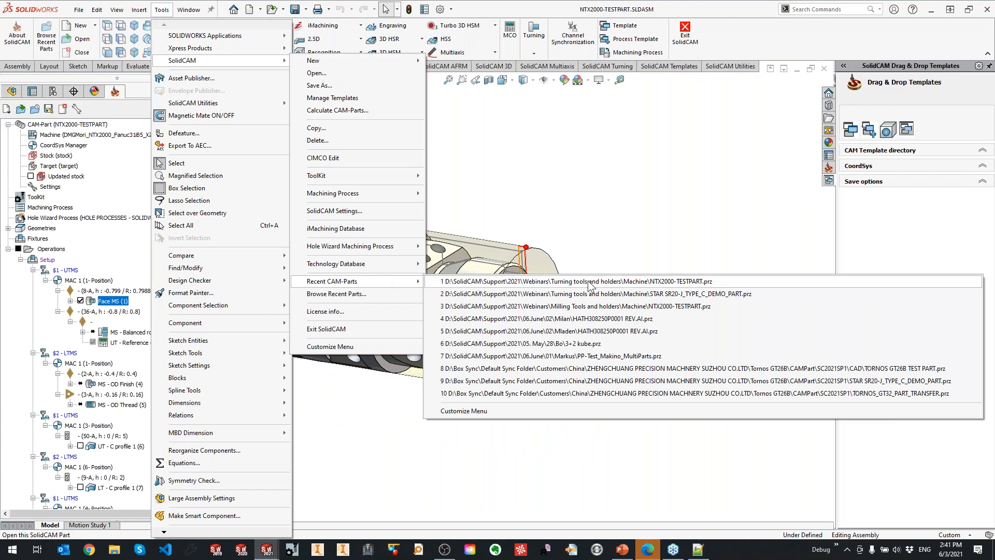
click(470, 351)
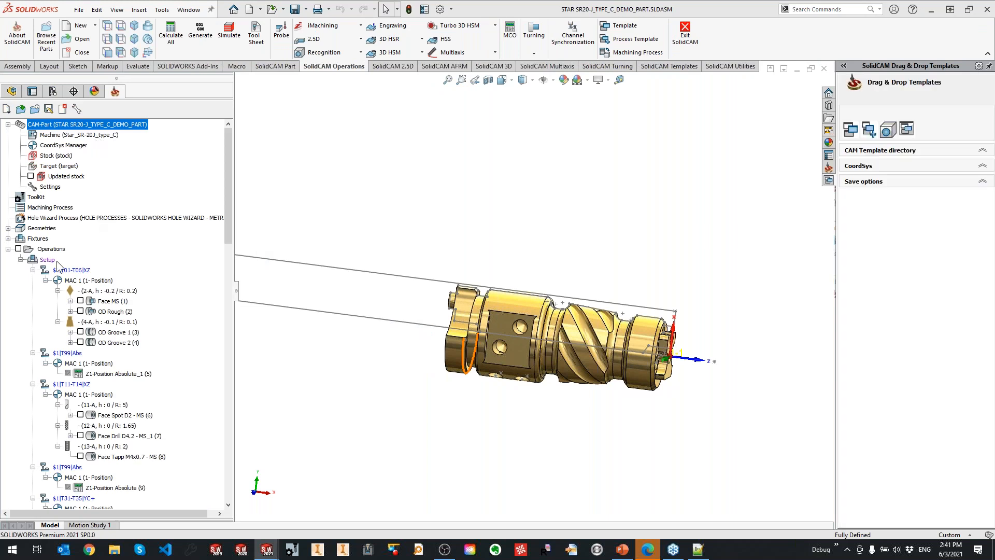
Close the machine setup without changes and open the CAM-Part's ToolKit with a maximized Machine Preview
right_click(47, 260)
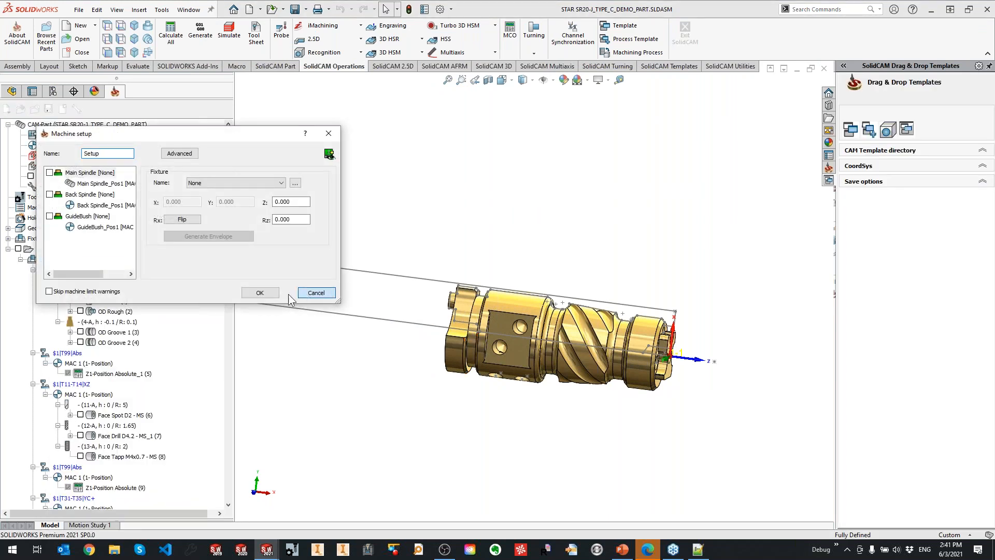
click(316, 294)
double_click(34, 198)
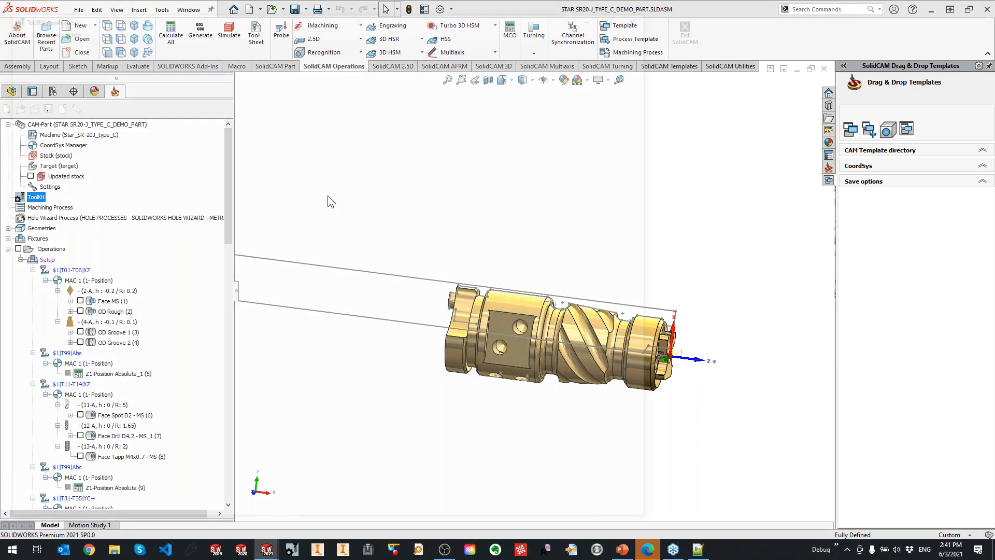
click(605, 44)
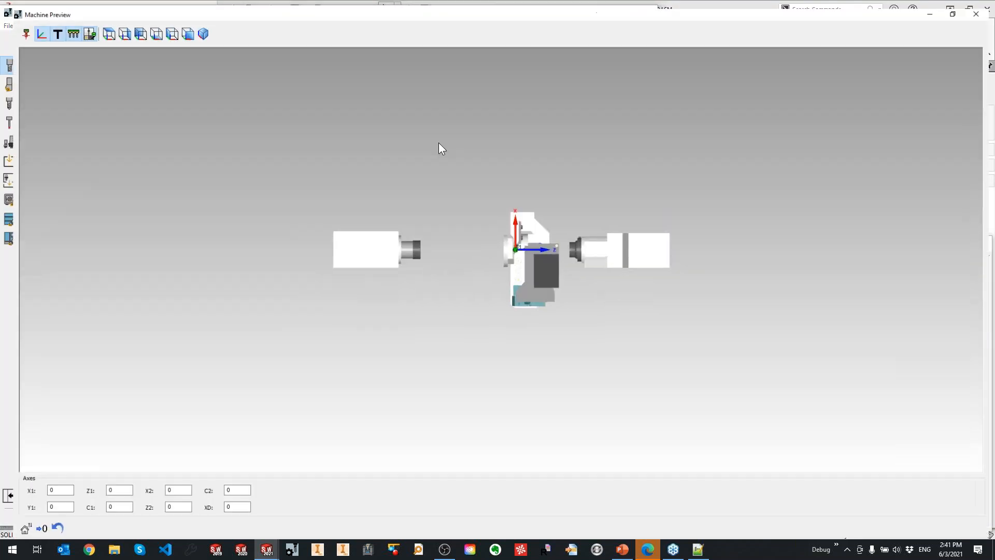
Examine the STAR machine's numbered turning stations, cross-drilling unit and back-working tool block in the Machine Preview
middle_drag(637, 213, 544, 276)
scroll(485, 256, up, 6)
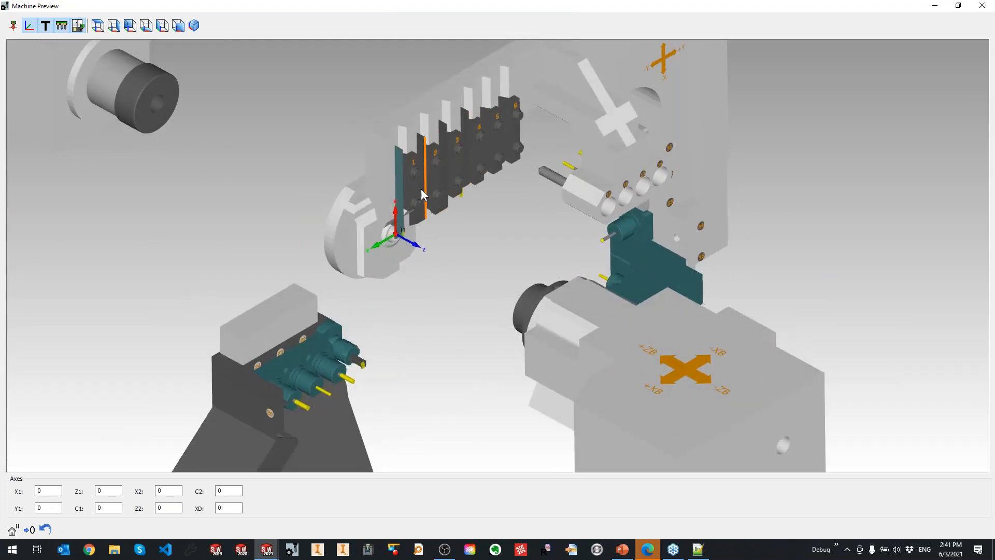
middle_drag(601, 218, 574, 223)
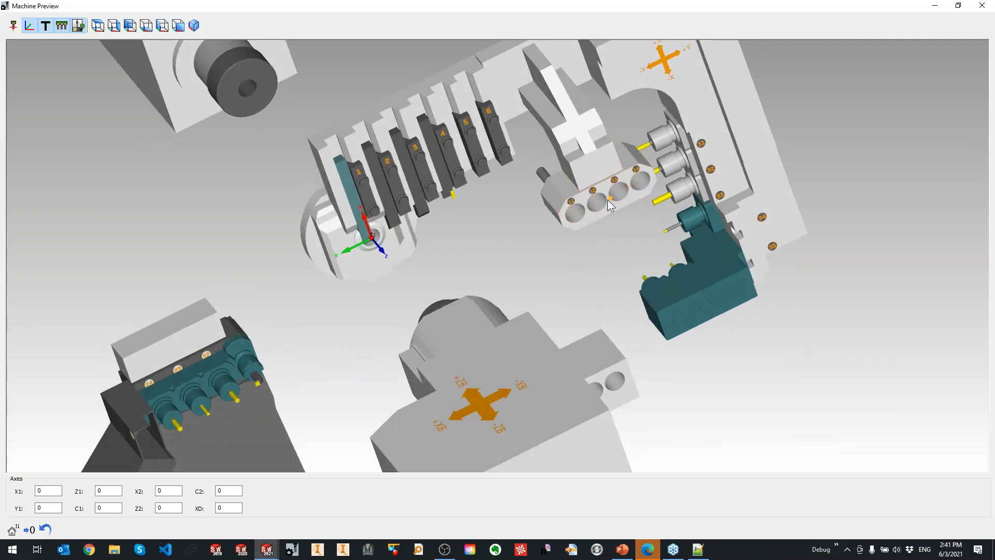
middle_drag(583, 206, 582, 164)
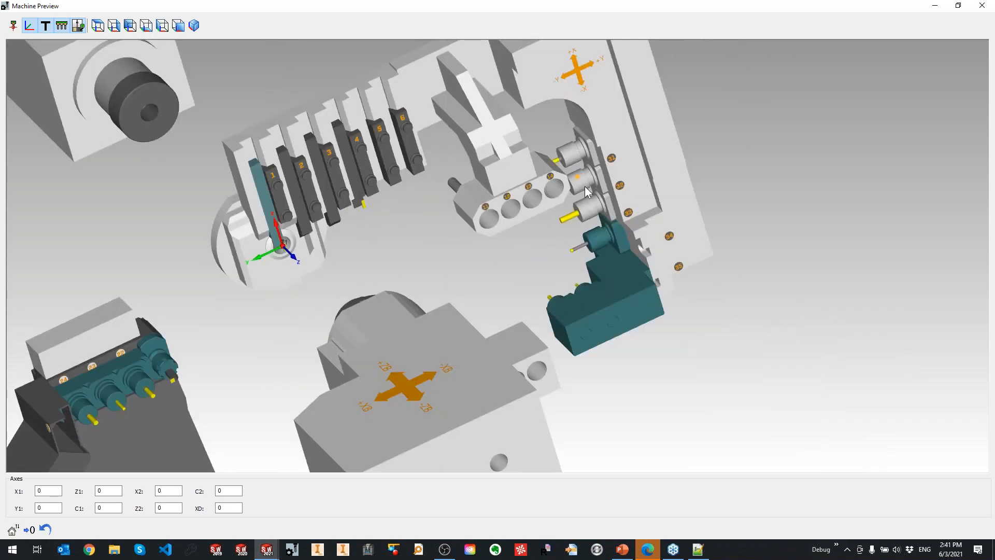
mouse_move(608, 259)
middle_down()
mouse_move(596, 276)
mouse_move(611, 303)
mouse_move(613, 275)
middle_up()
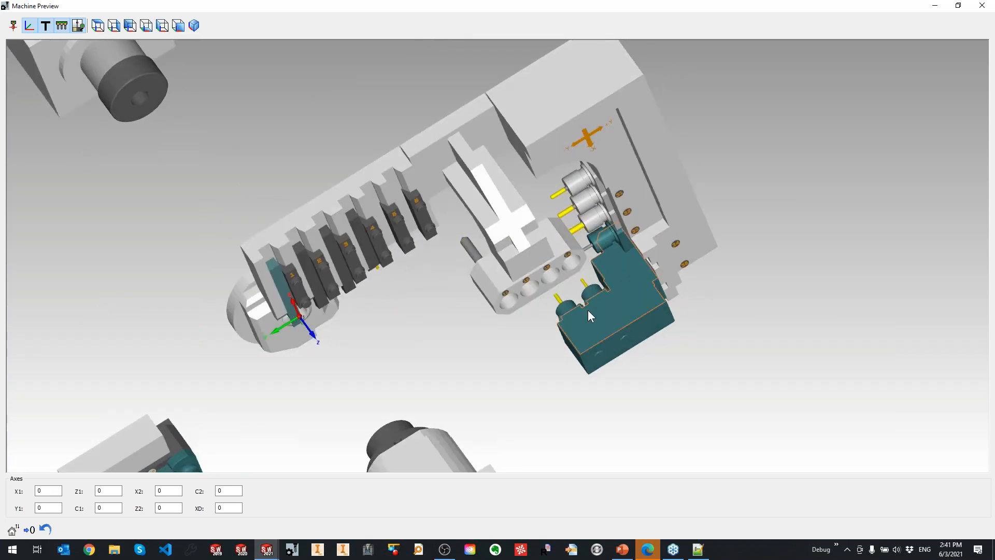
scroll(592, 306, down, 3)
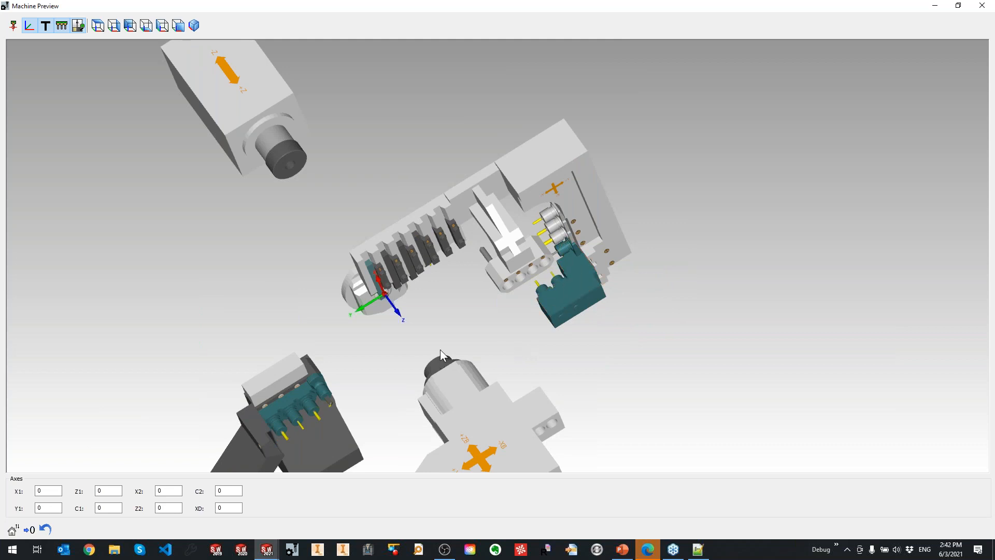
scroll(437, 350, up, 5)
scroll(374, 262, up, 3)
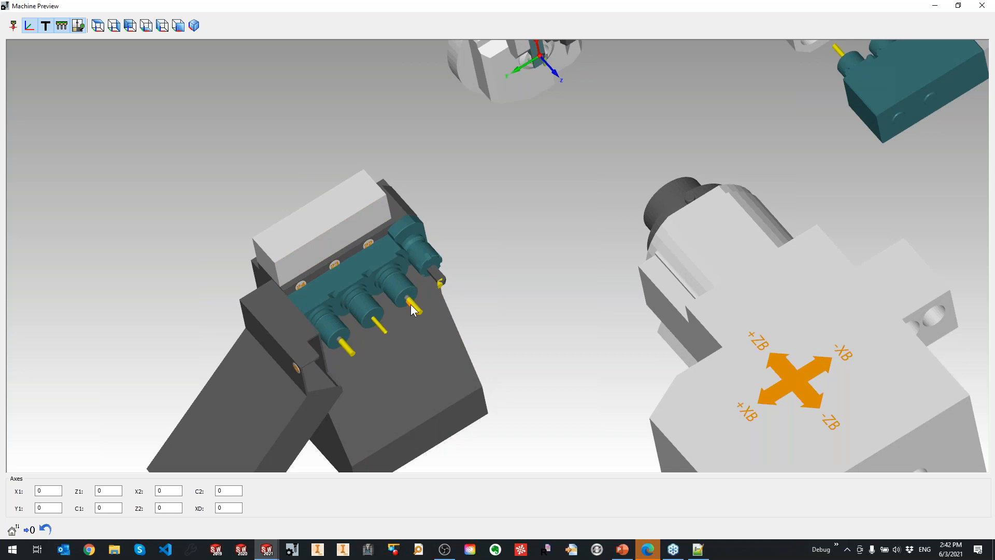
scroll(464, 280, up, 2)
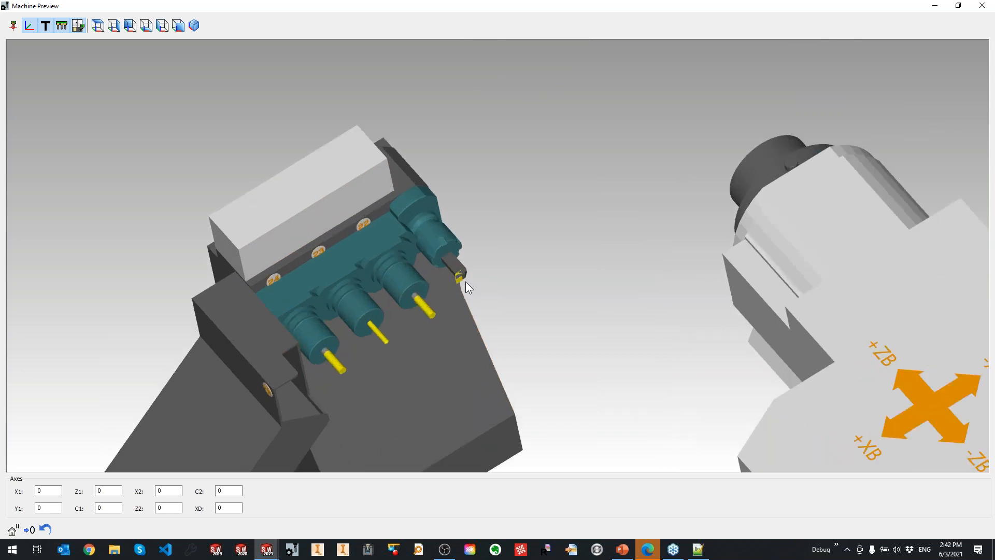
Inspect the turning tool's orientation in the back-working tool block relative to the sub-spindle in the Machine Preview
scroll(466, 283, down, 3)
scroll(500, 304, up, 2)
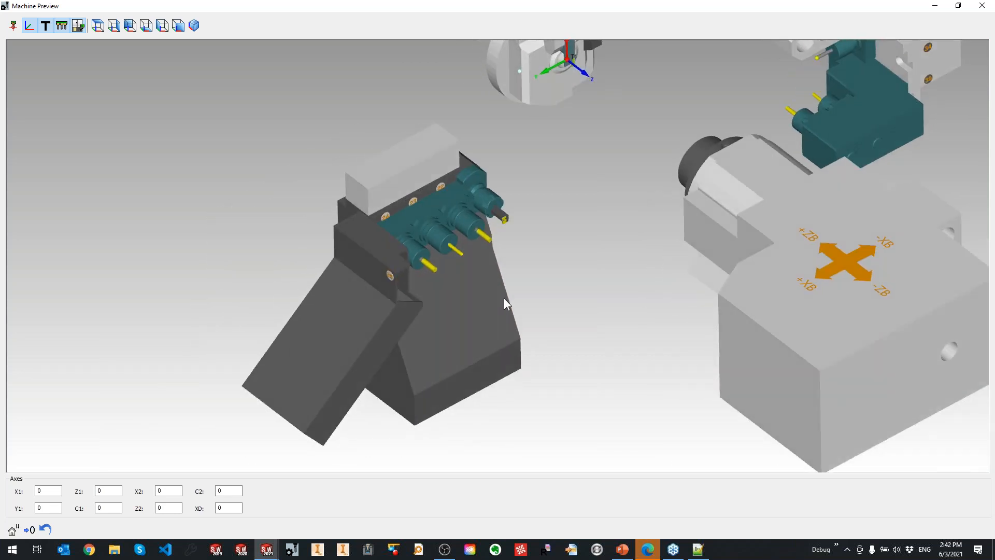
scroll(535, 242, up, 3)
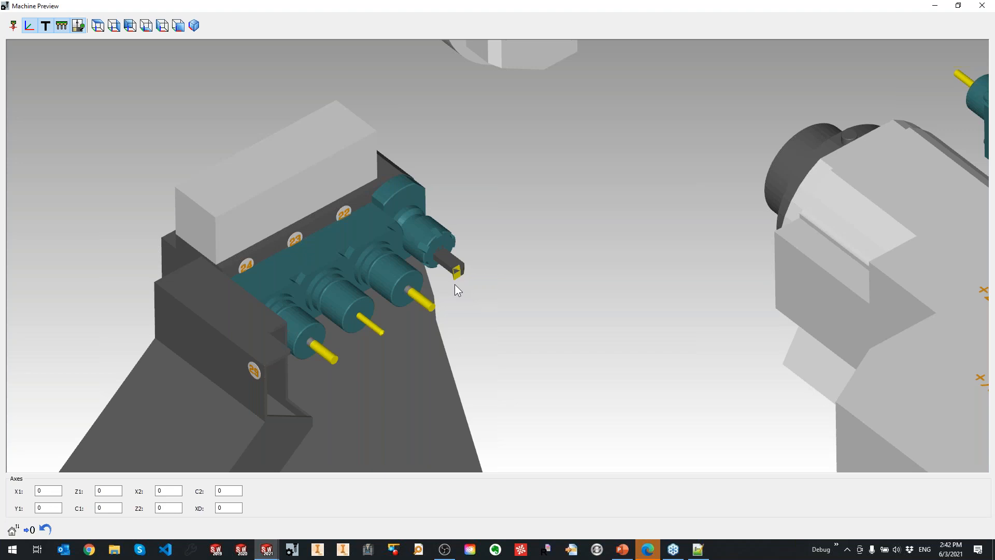
middle_drag(781, 200, 808, 231)
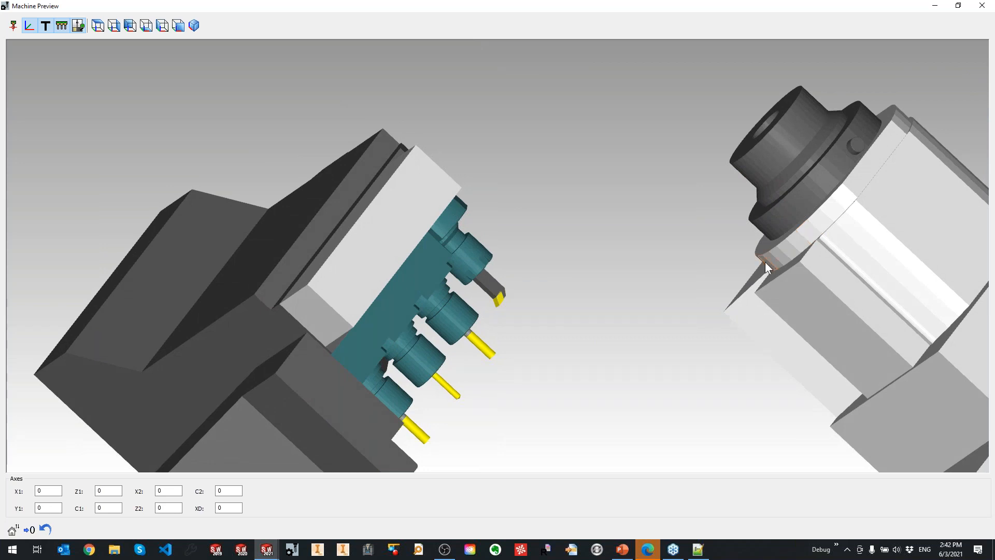
middle_drag(674, 285, 662, 291)
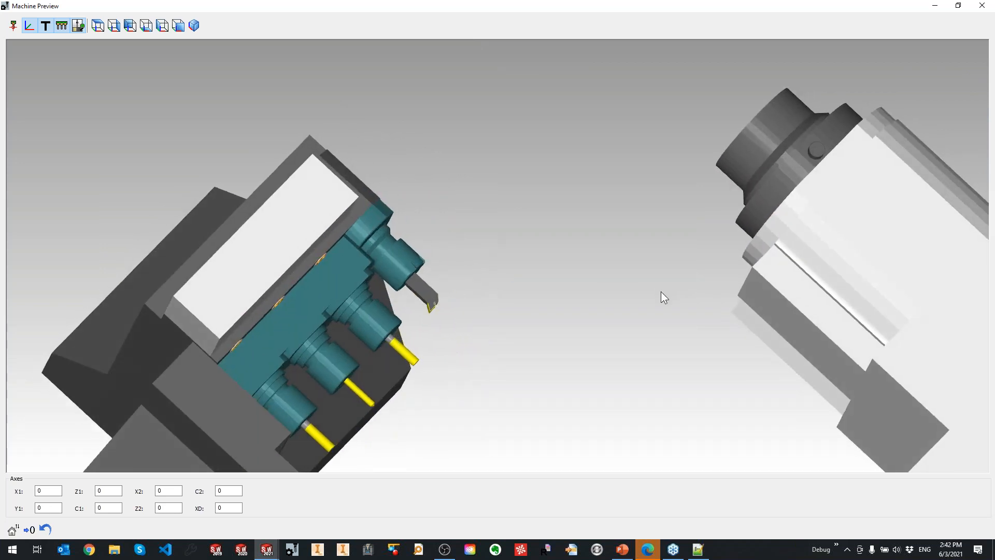
scroll(616, 328, down, 4)
Close the Machine Preview and the ToolKit, and switch to the PICCO R 047.T6-22 part window
click(981, 6)
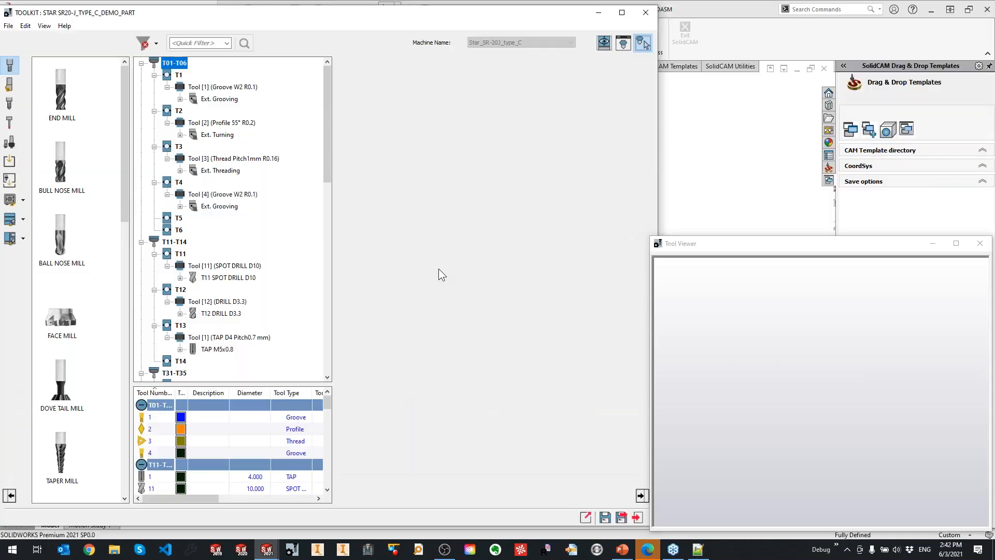
click(622, 518)
click(190, 10)
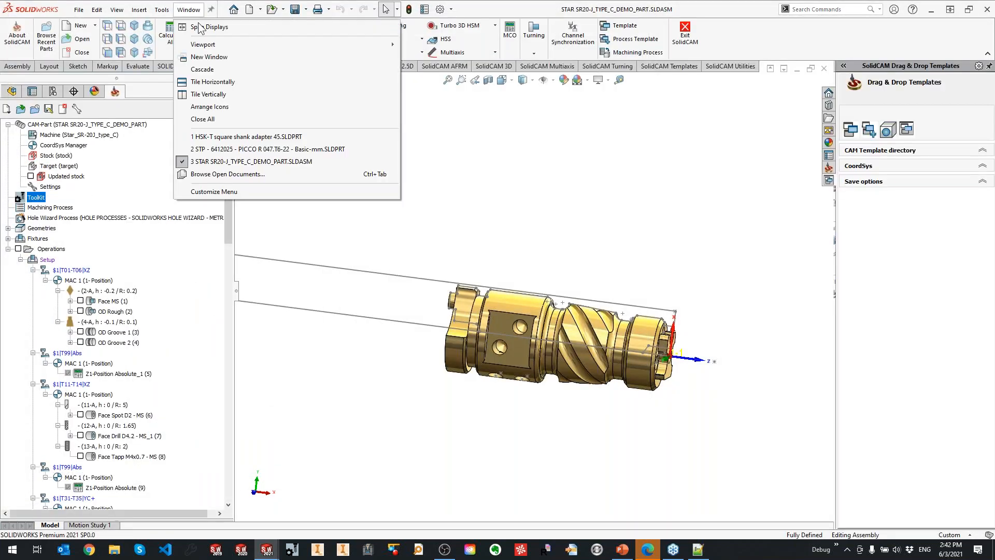
click(237, 150)
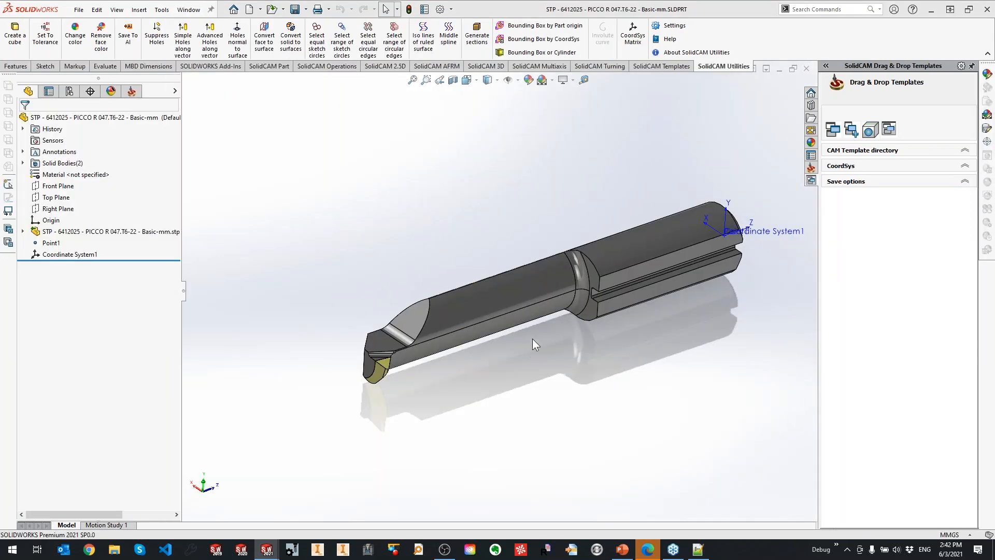
Expand the imported STP feature's solid bodies and highlight both to check how the shank and cutting insert are separated
scroll(536, 337, down, 2)
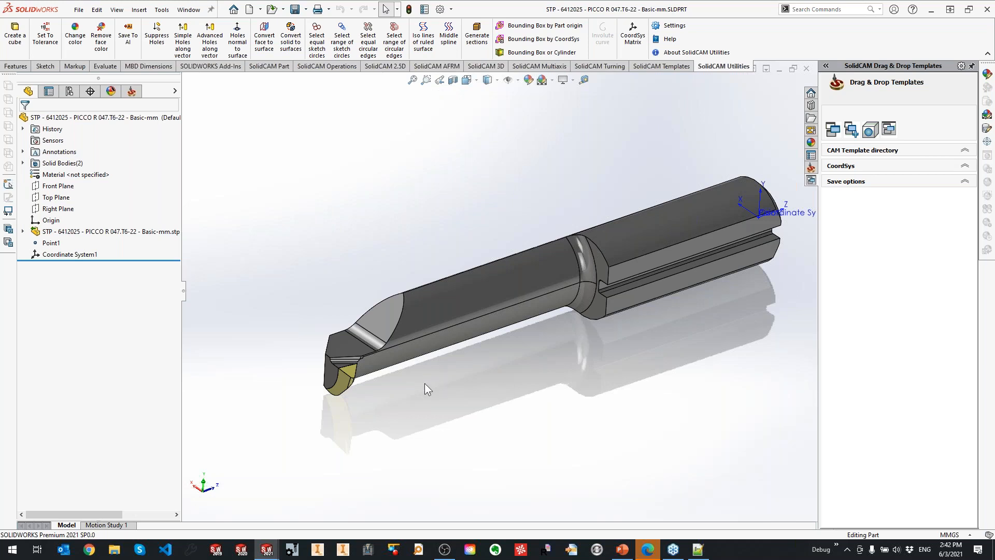
click(348, 370)
ctrl+click(340, 346)
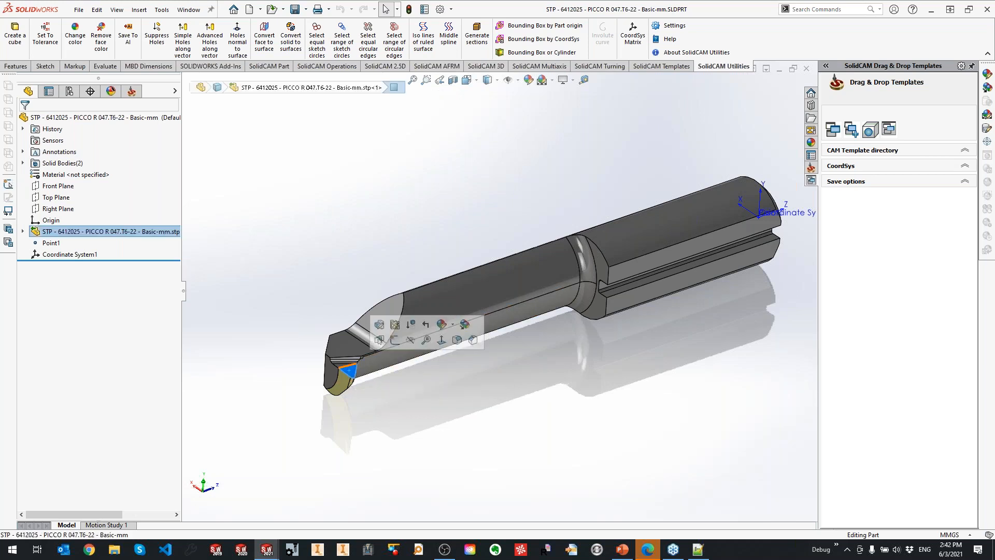
click(22, 231)
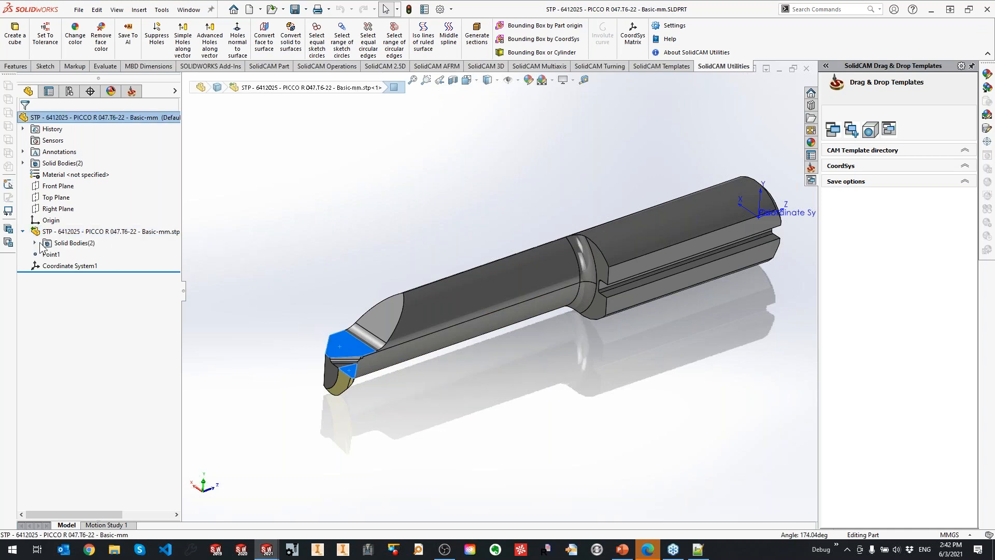
click(34, 242)
click(431, 441)
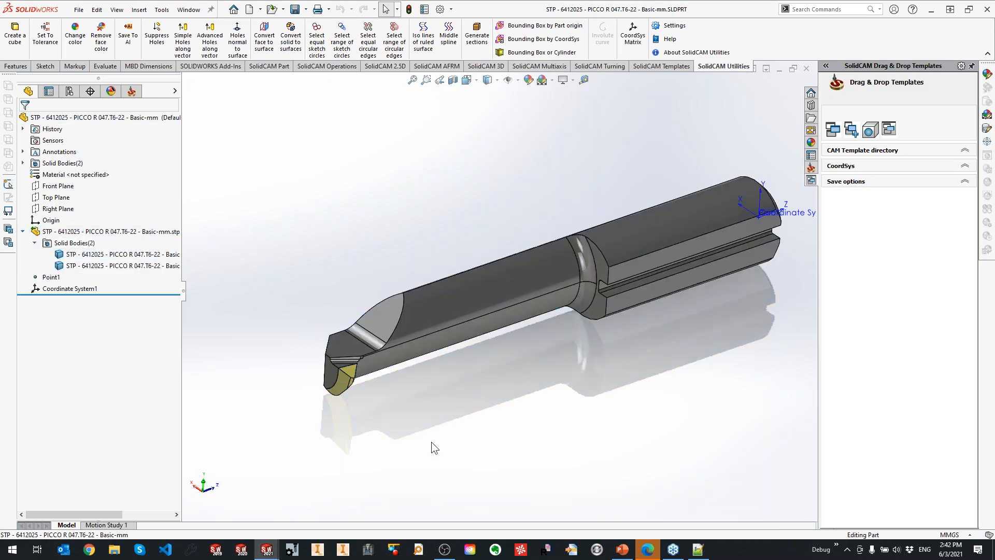
click(104, 265)
ctrl+click(89, 254)
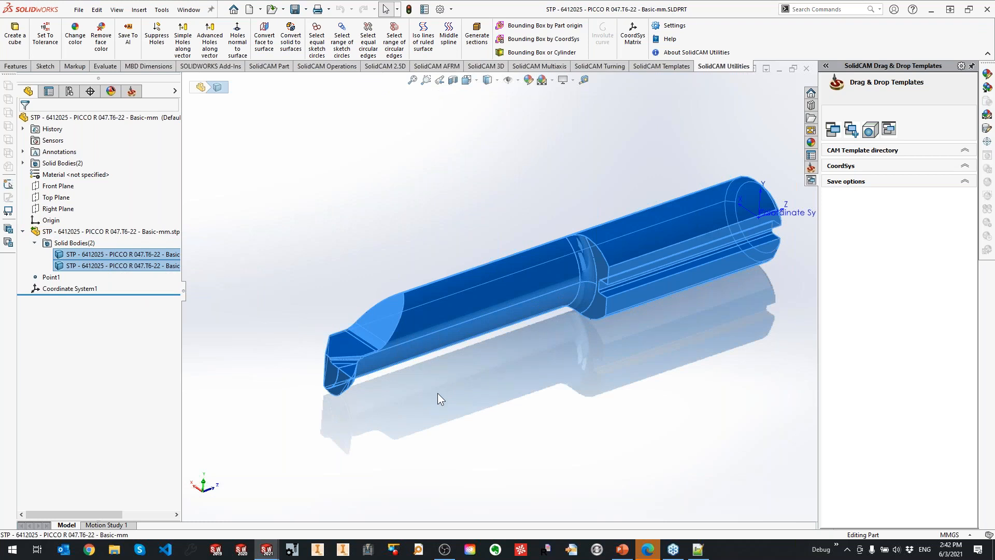
click(502, 447)
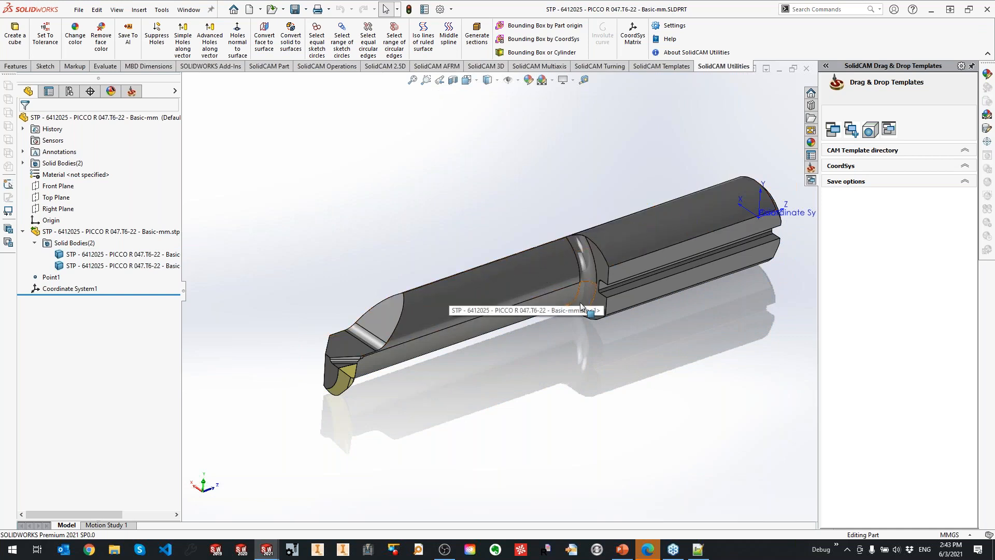
Examine the shape and orientation of the yellow cutting insert at the PICCO tool's tip from several angles
scroll(348, 372, down, 5)
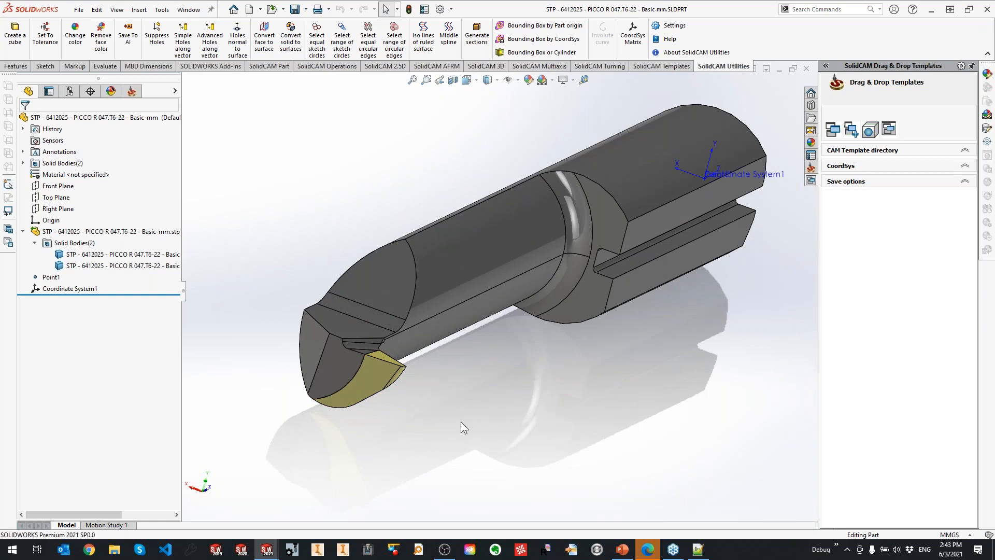
middle_drag(463, 387, 348, 385)
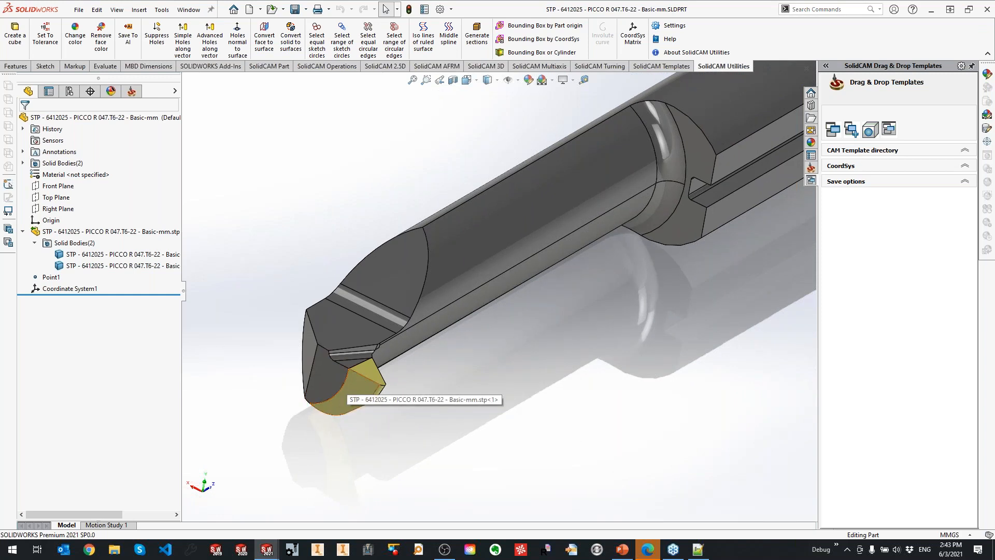
scroll(349, 373, down, 3)
scroll(348, 369, down, 2)
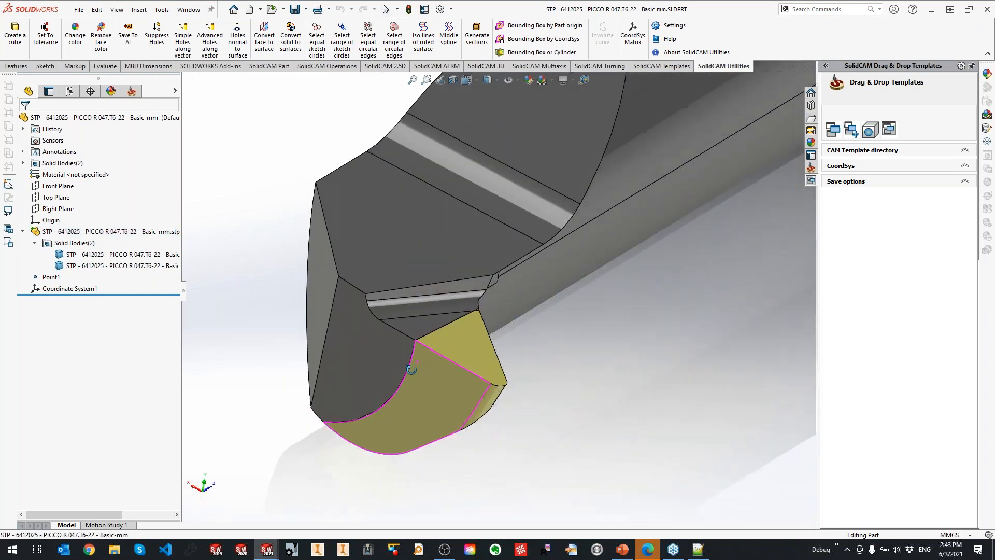
click(431, 407)
click(496, 419)
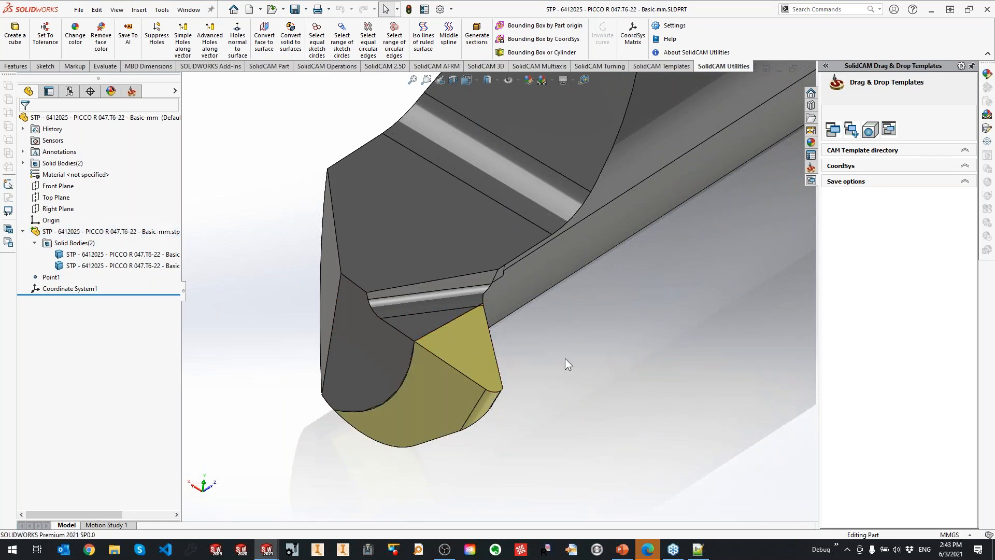
scroll(605, 281, up, 4)
ctrl+middle_drag(606, 281, 562, 367)
scroll(562, 367, up, 3)
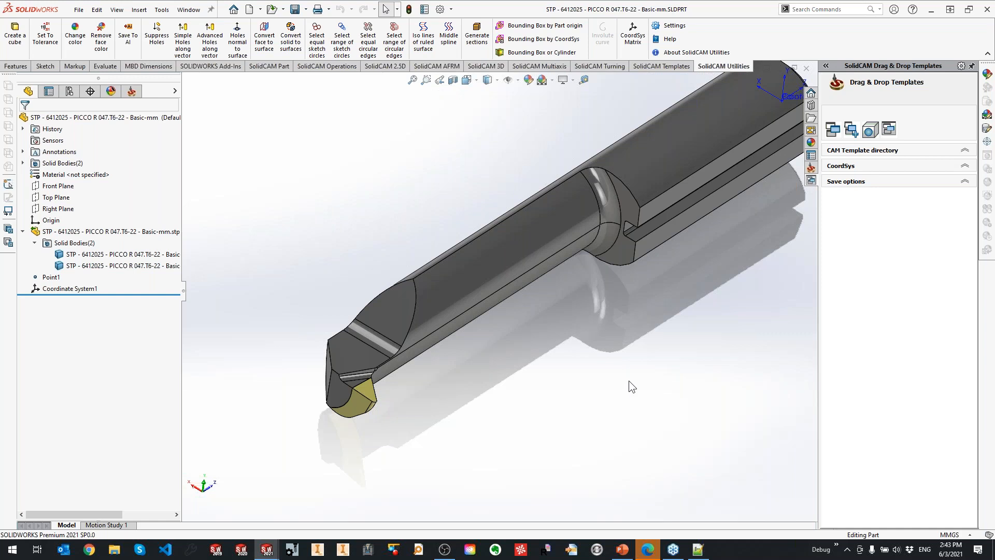
middle_drag(630, 341, 480, 339)
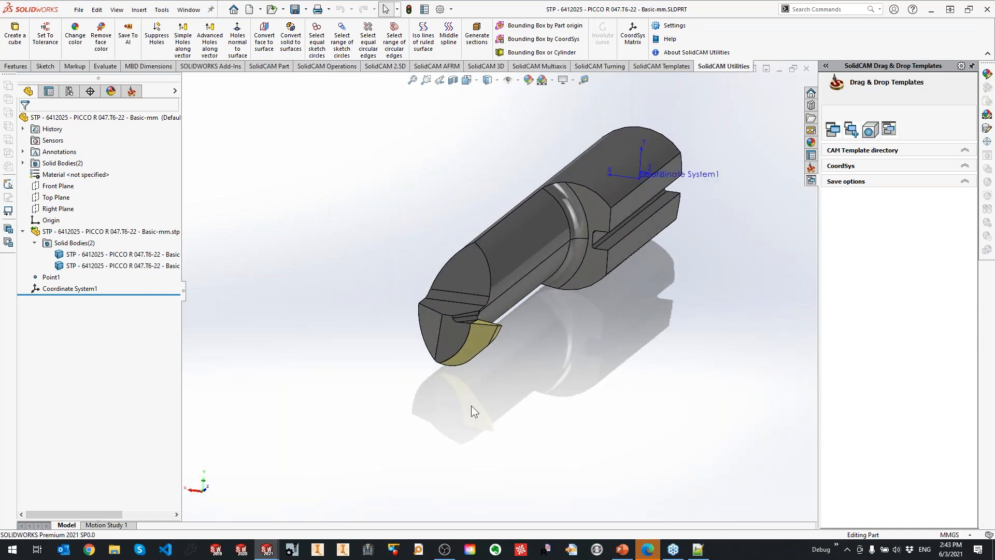
scroll(512, 289, down, 1)
scroll(512, 289, down, 5)
click(411, 386)
middle_drag(440, 409, 438, 388)
scroll(438, 394, up, 3)
click(490, 419)
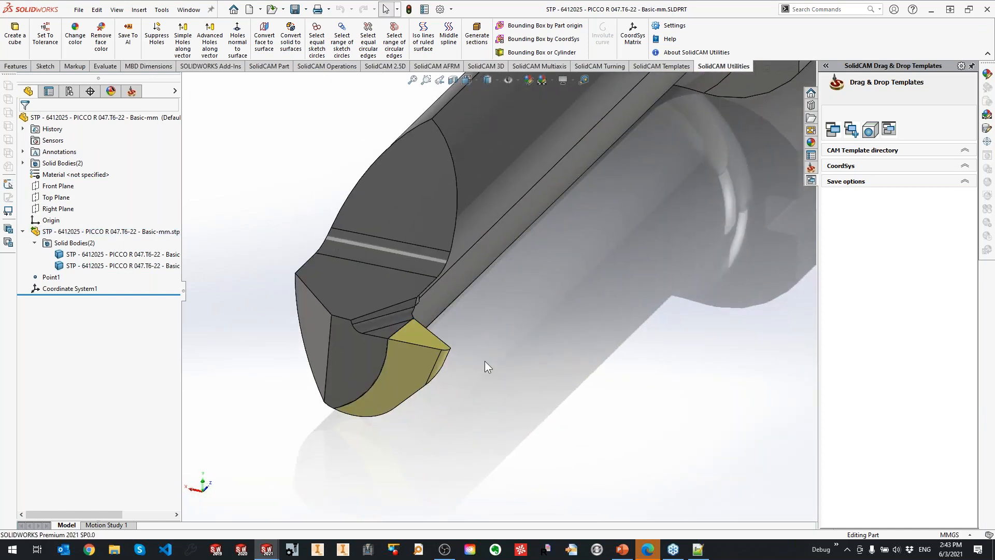
Check the radius of the rounded nose face on the cutting insert
scroll(401, 377, down, 5)
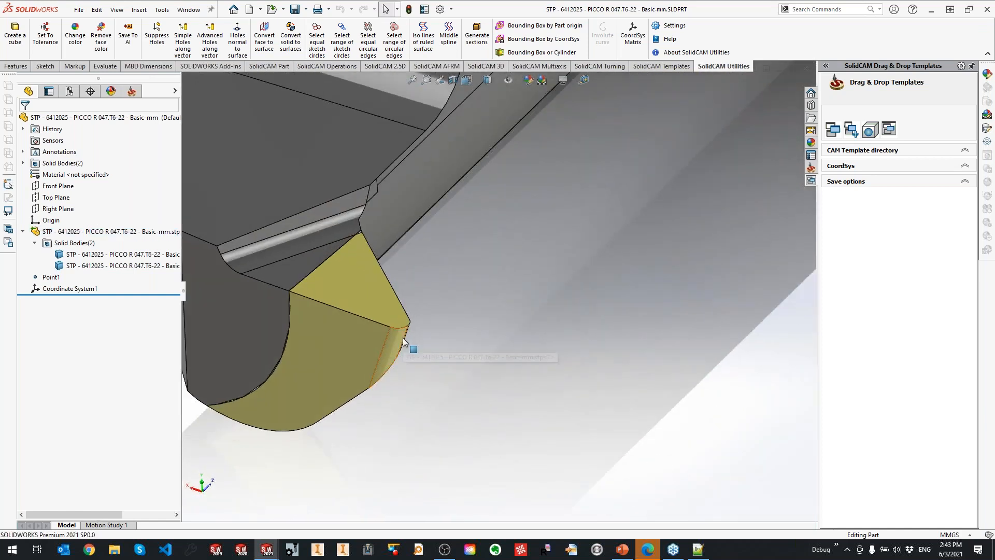
scroll(403, 337, down, 3)
middle_drag(421, 327, 388, 323)
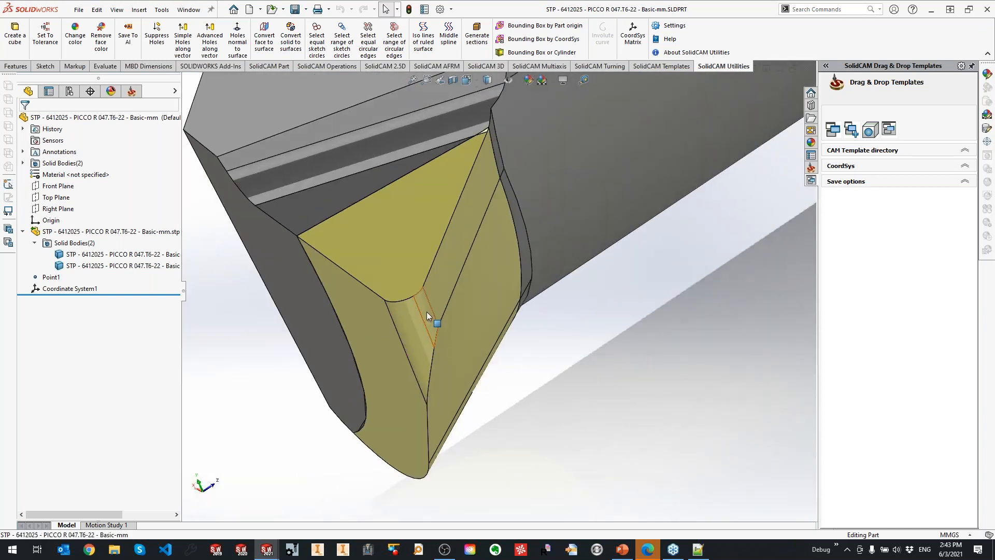
click(427, 312)
click(407, 321)
click(570, 440)
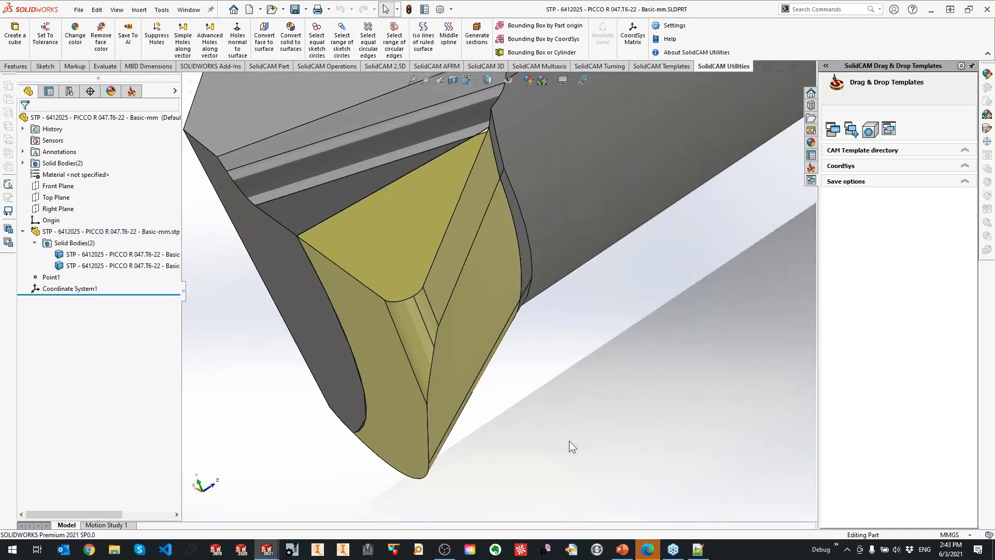
click(412, 321)
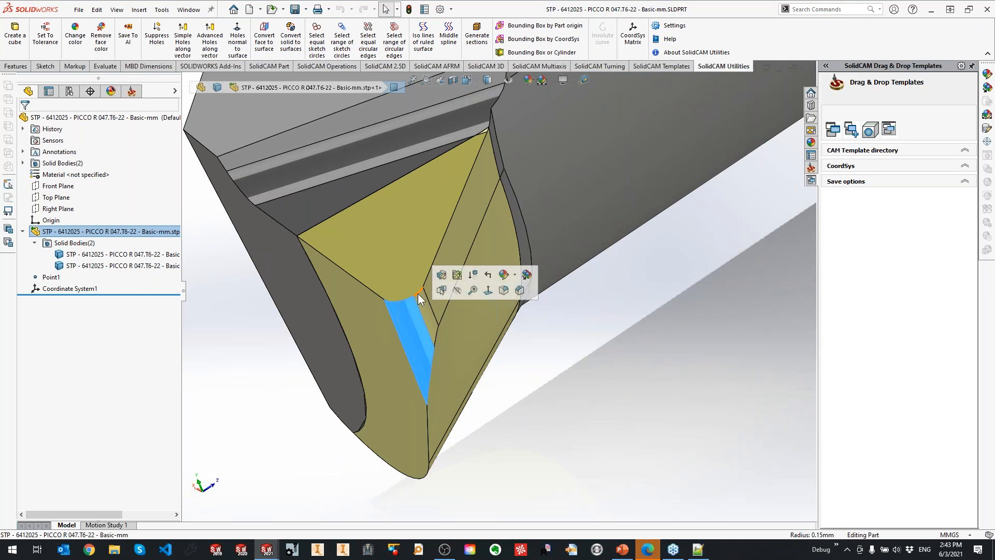
key(Escape)
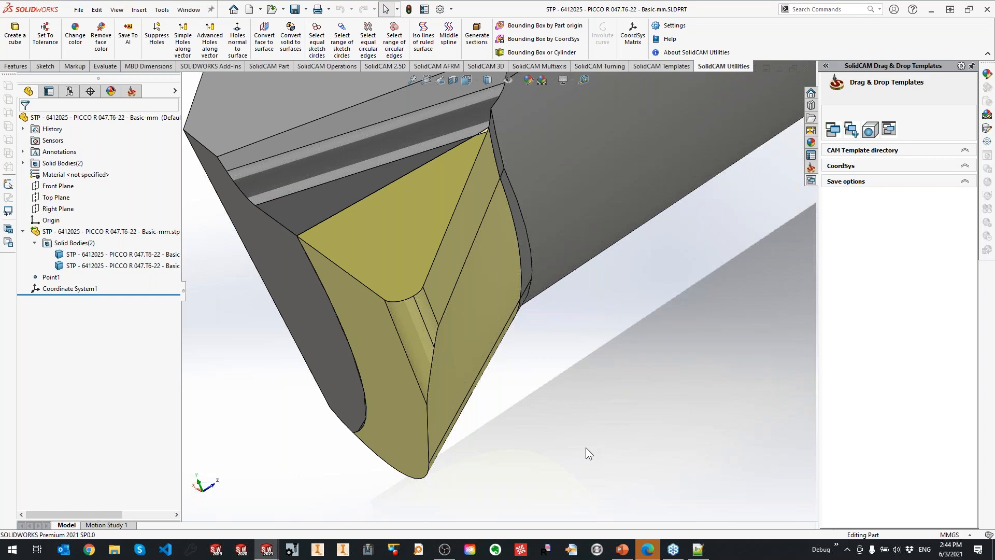
Compare the insert's nose face with the mounting coordinate system at the shank's rear end
middle_drag(570, 387, 521, 320)
click(521, 320)
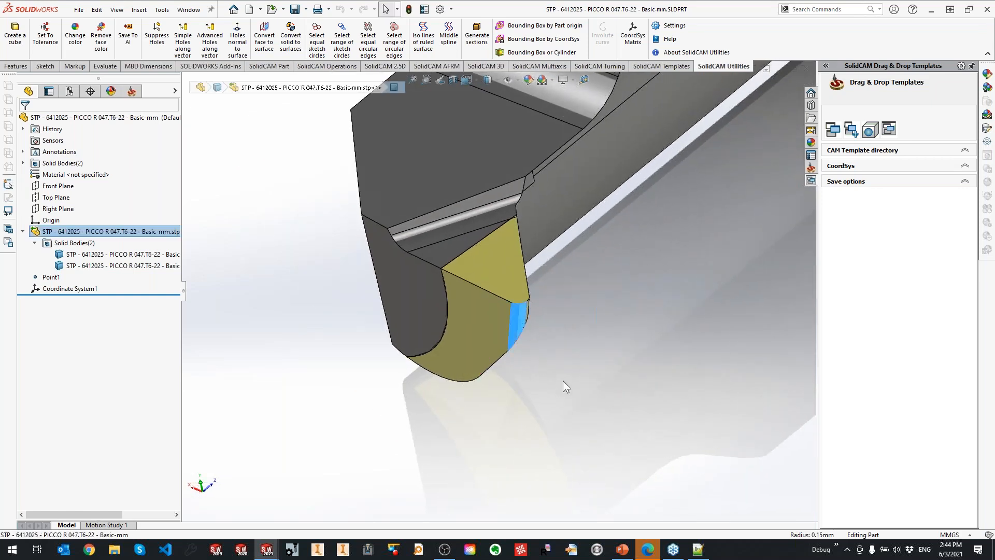
click(563, 381)
scroll(555, 380, up, 4)
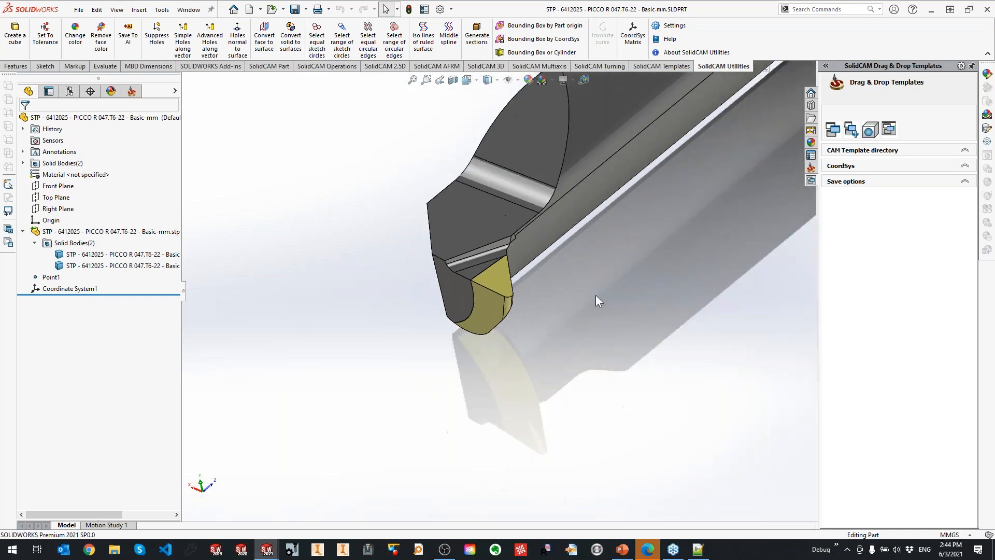
scroll(511, 356, up, 3)
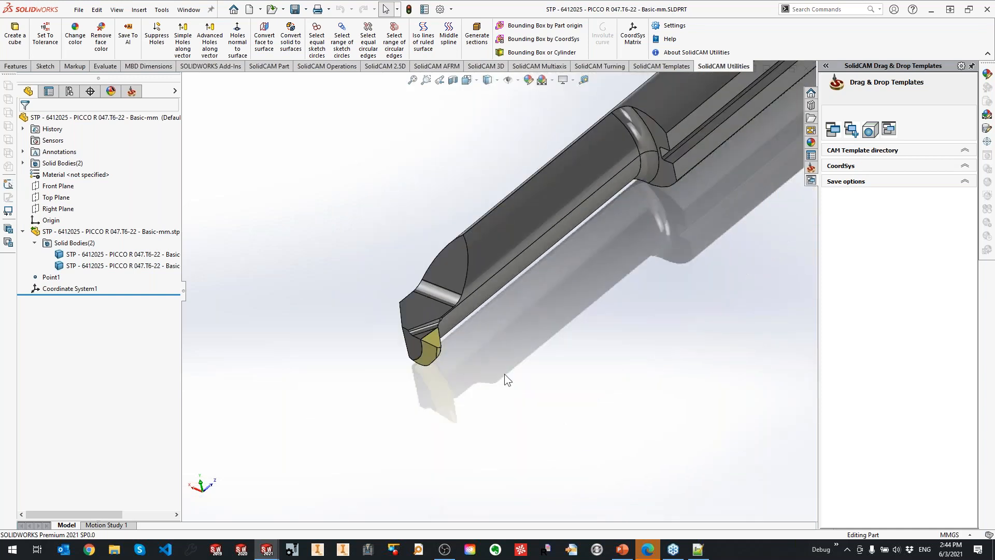
scroll(505, 374, up, 3)
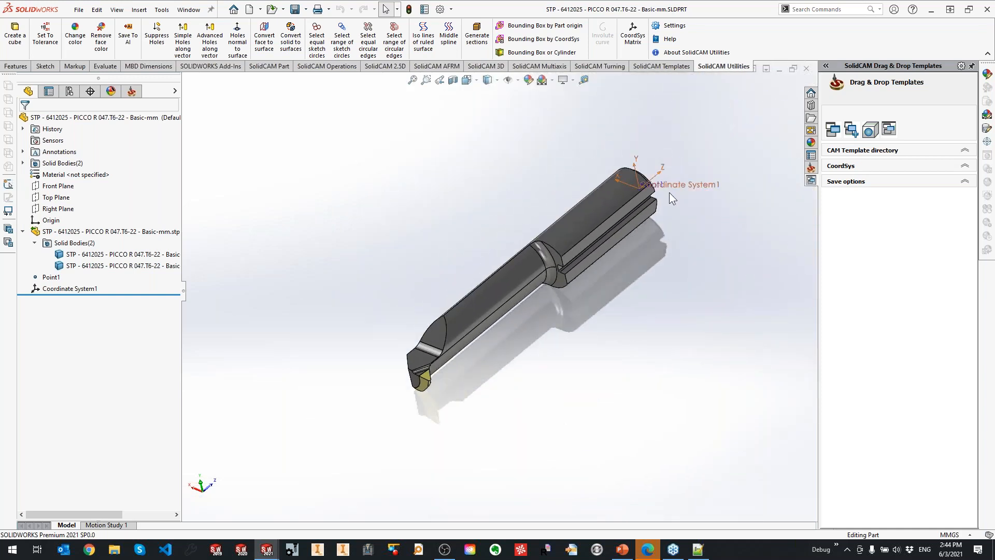
click(670, 192)
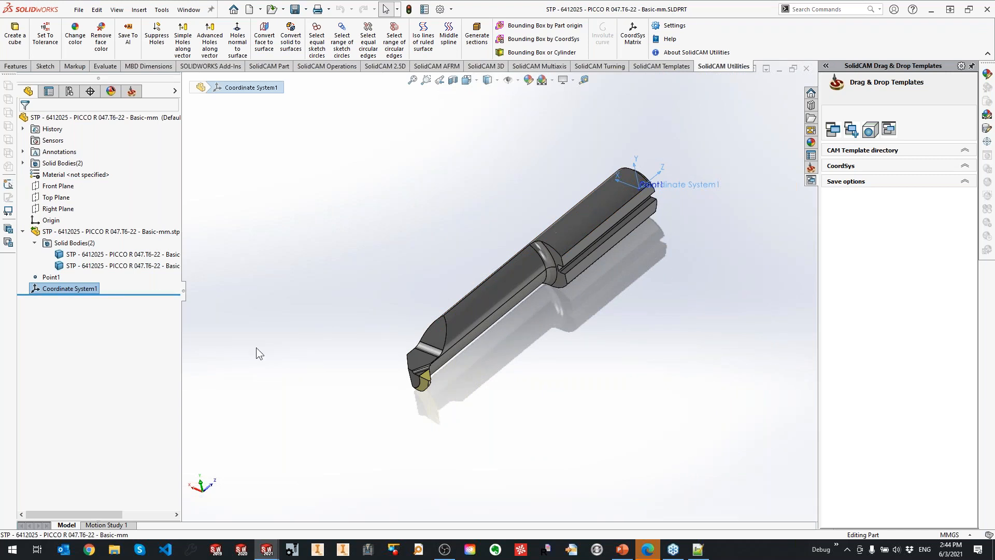
Create a reference point at the center of the cutting insert's triangular top face
scroll(440, 383, down, 1)
scroll(440, 384, down, 1)
click(428, 341)
scroll(428, 341, down, 3)
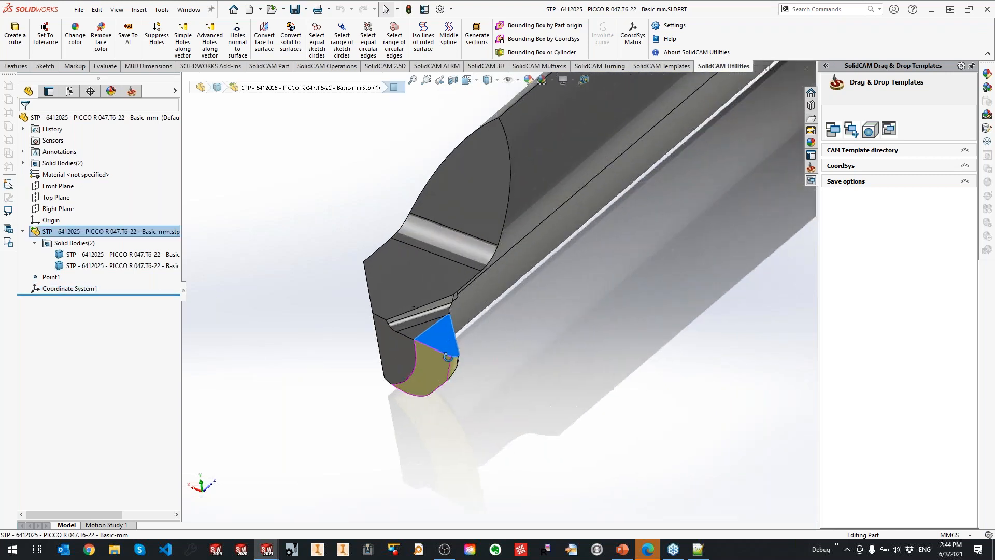
click(139, 9)
mouse_move(173, 143)
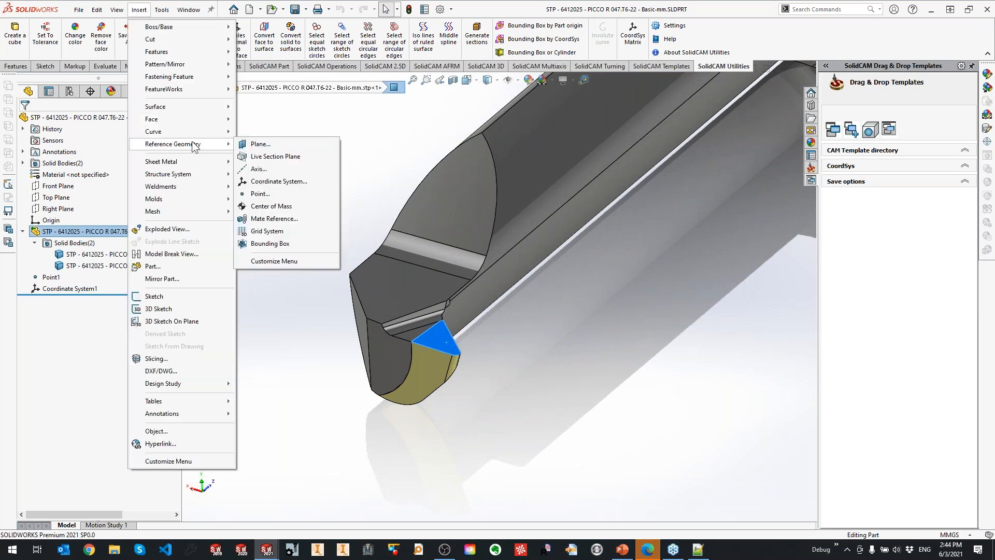
click(291, 193)
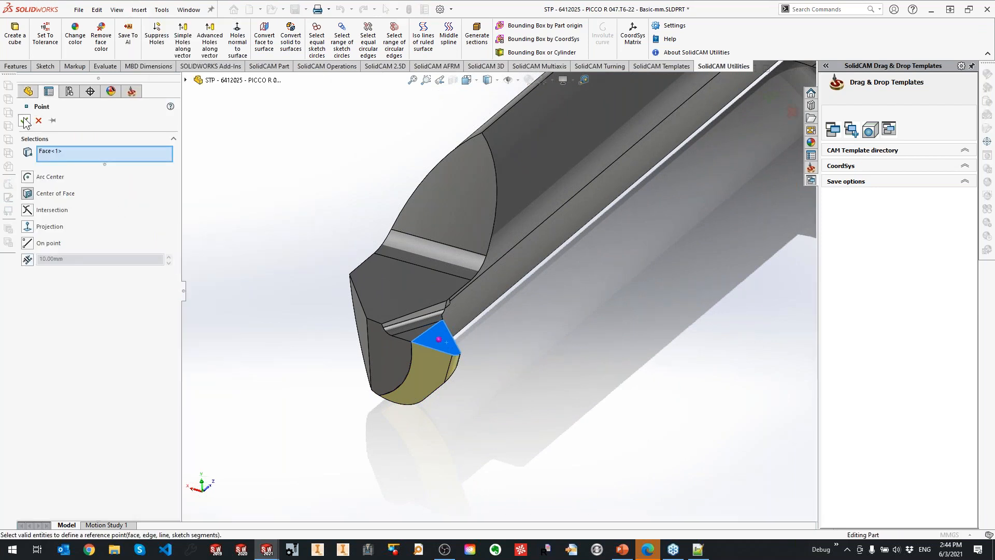
key(Return)
Create a coordinate system at the insert's center point with its Y axis normal to the triangular top face
click(139, 9)
mouse_move(173, 144)
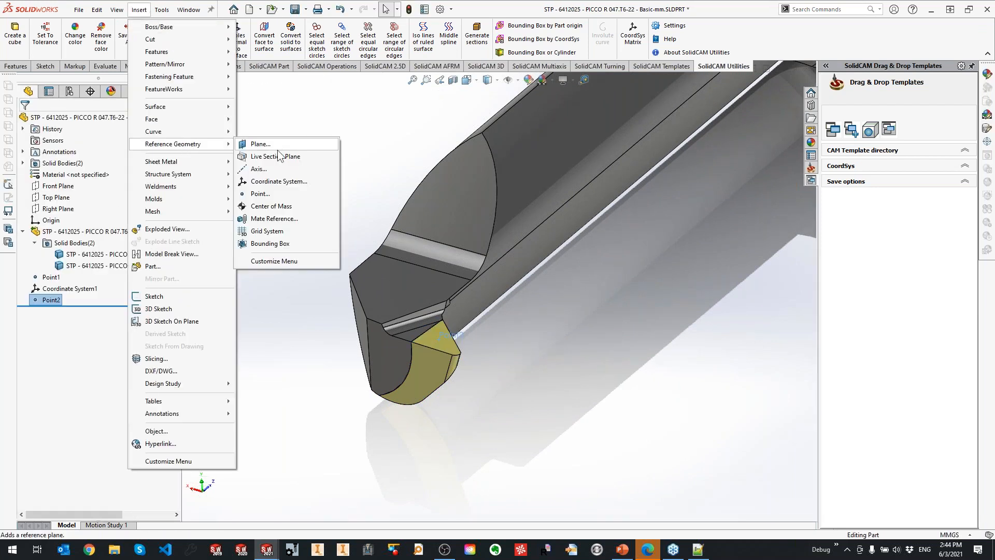
click(281, 183)
click(87, 213)
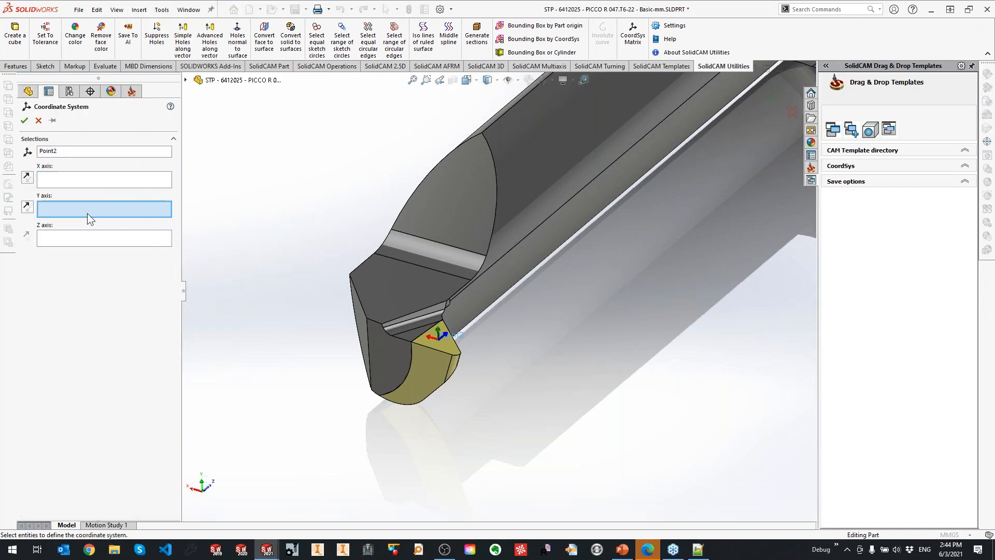
scroll(452, 357, down, 4)
click(457, 316)
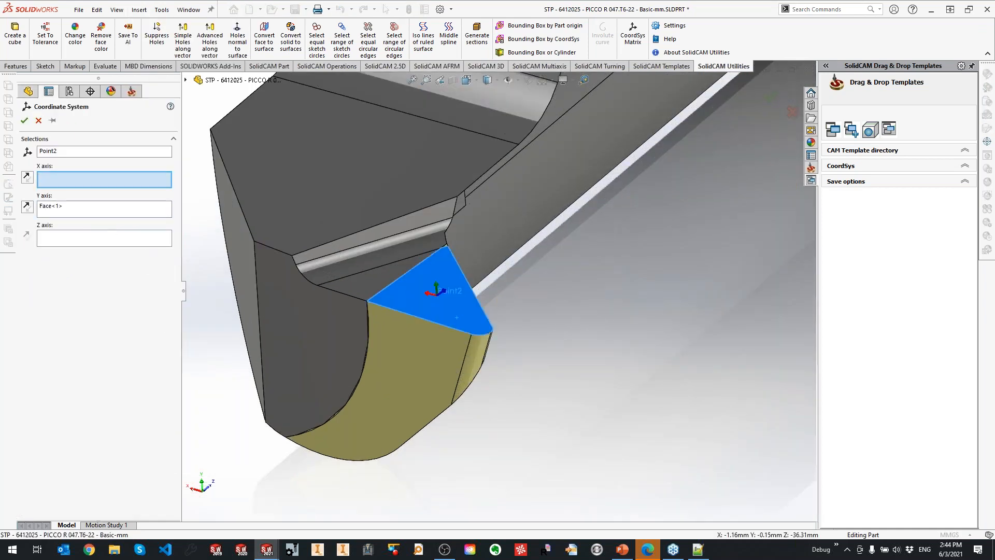
key(Return)
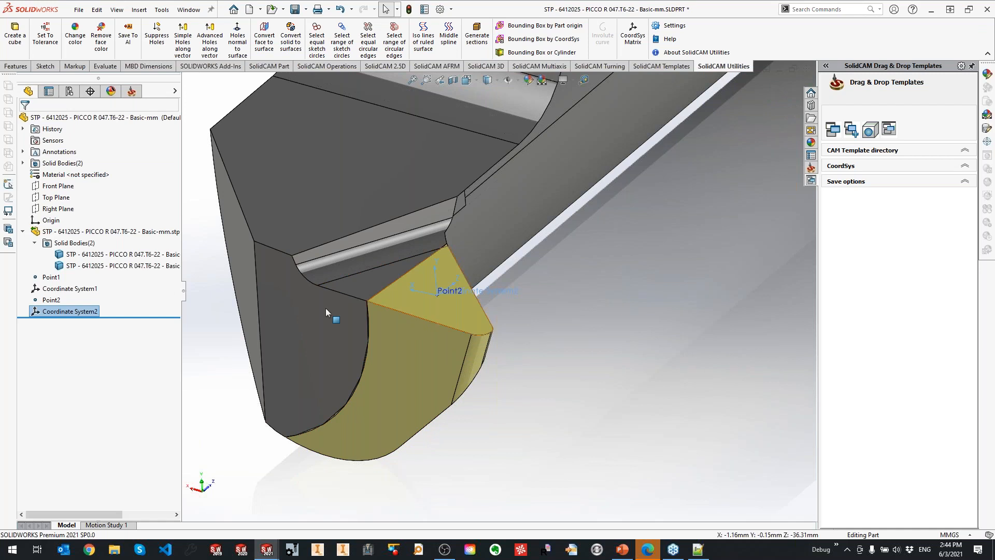
Rename the new coordinate system as Insert Joint cs and hide it
click(80, 310)
key(F2)
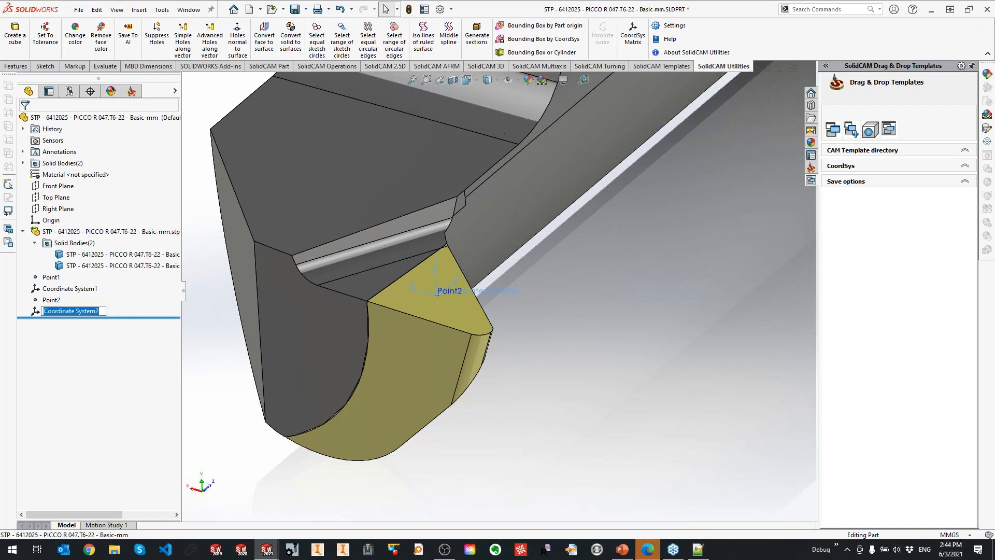
text(Inse)
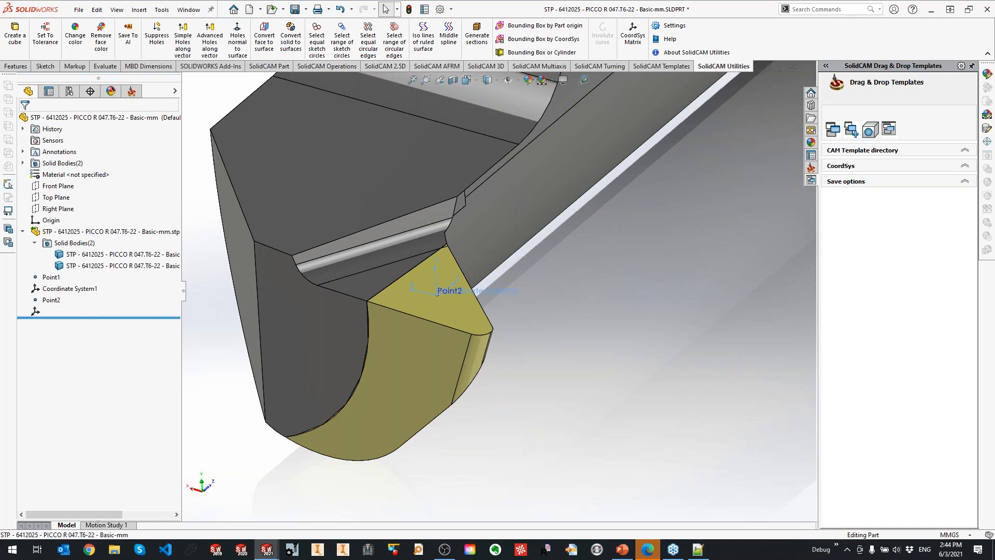
text(rt Joint cs)
key(Return)
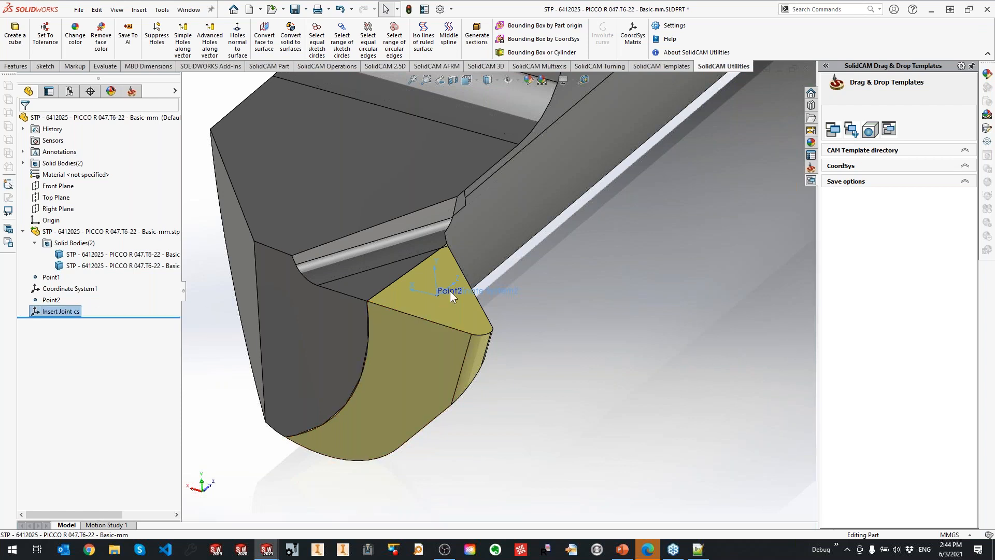
click(60, 311)
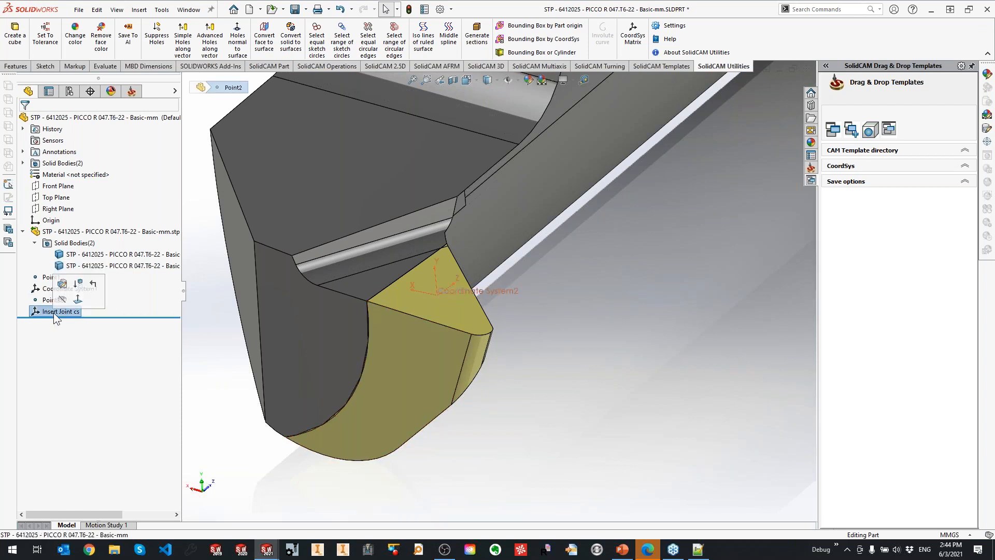
click(63, 300)
Create a second coordinate system at the insert's center point with its Z axis normal to the triangular top face
click(52, 300)
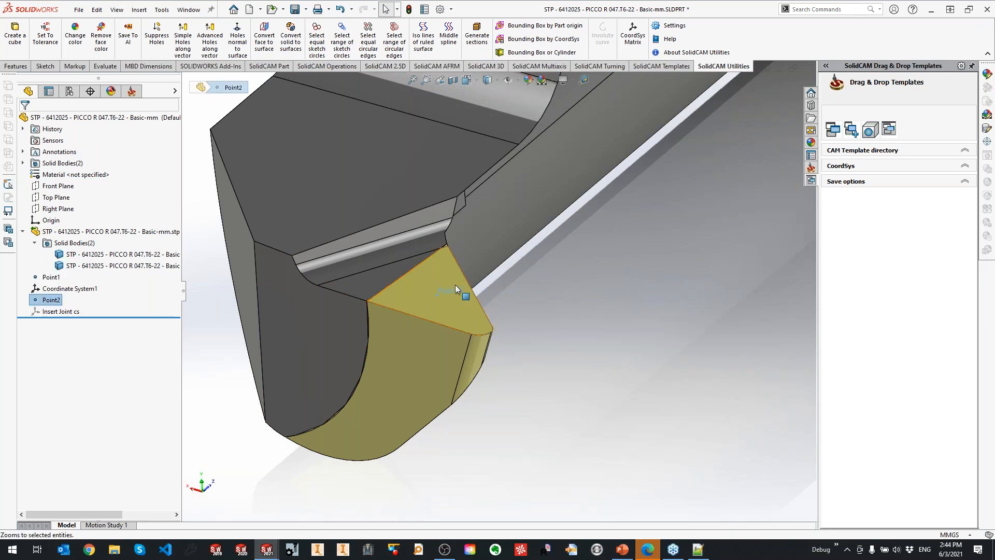
click(139, 10)
mouse_move(173, 143)
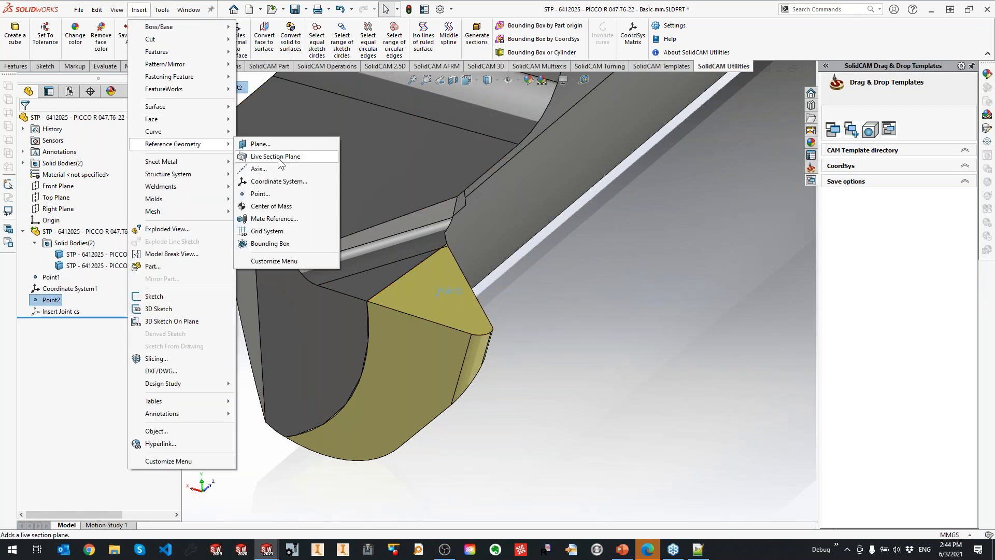
click(278, 181)
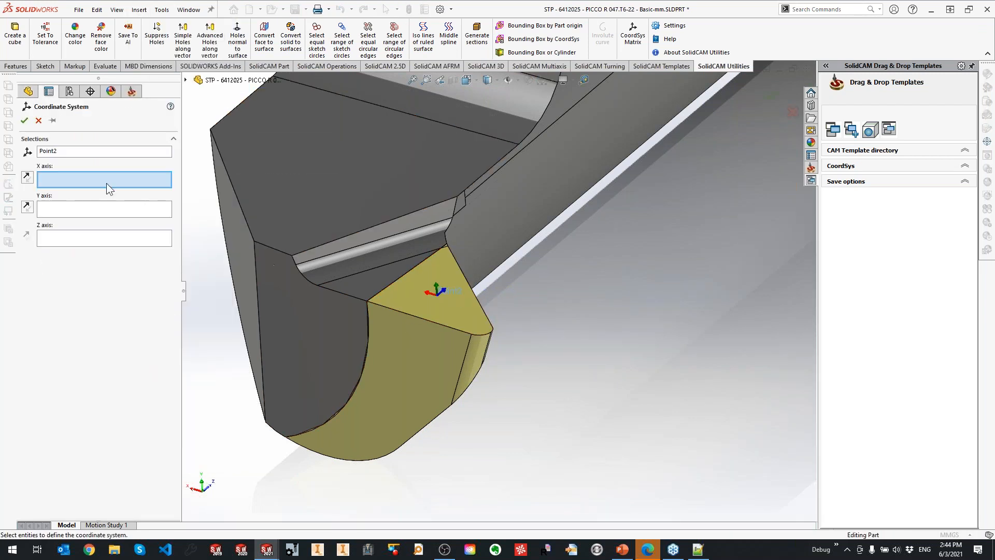
click(63, 236)
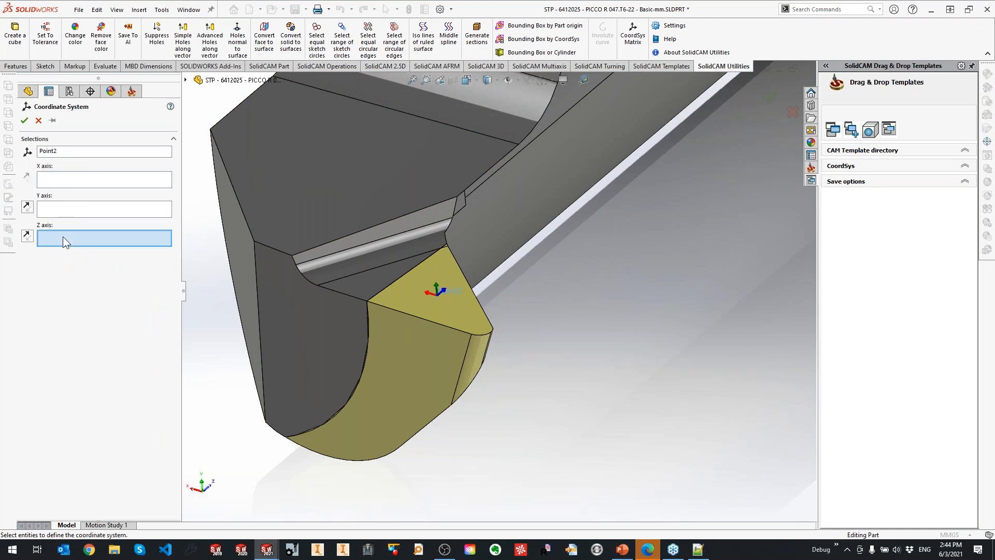
click(391, 300)
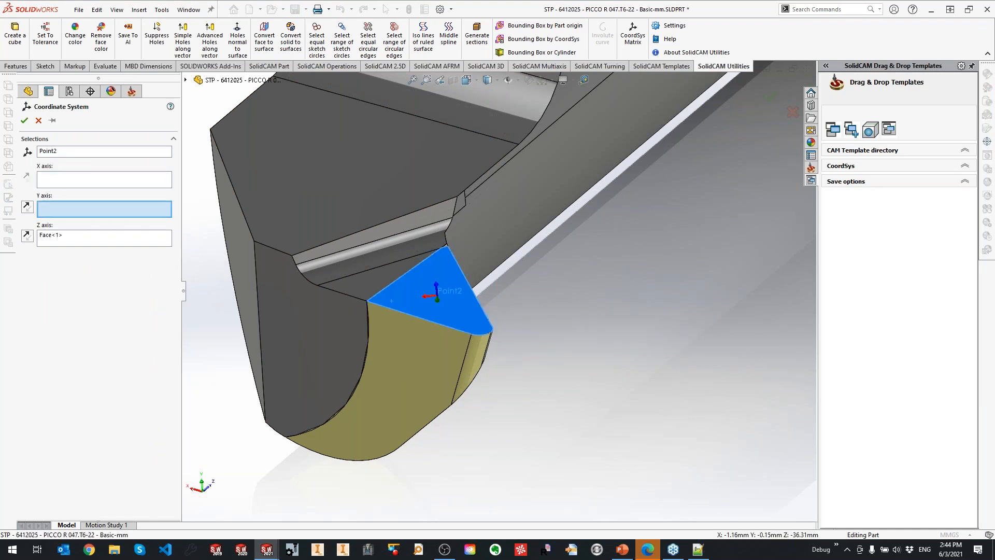
click(24, 120)
Rename the second insert coordinate system as Insert cs
click(87, 323)
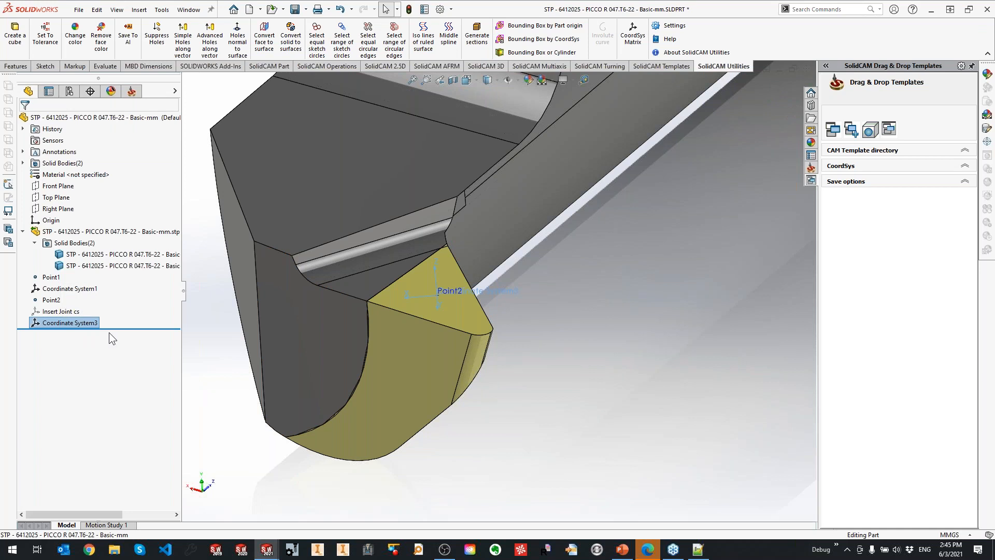
key(F2)
text(Insert cs)
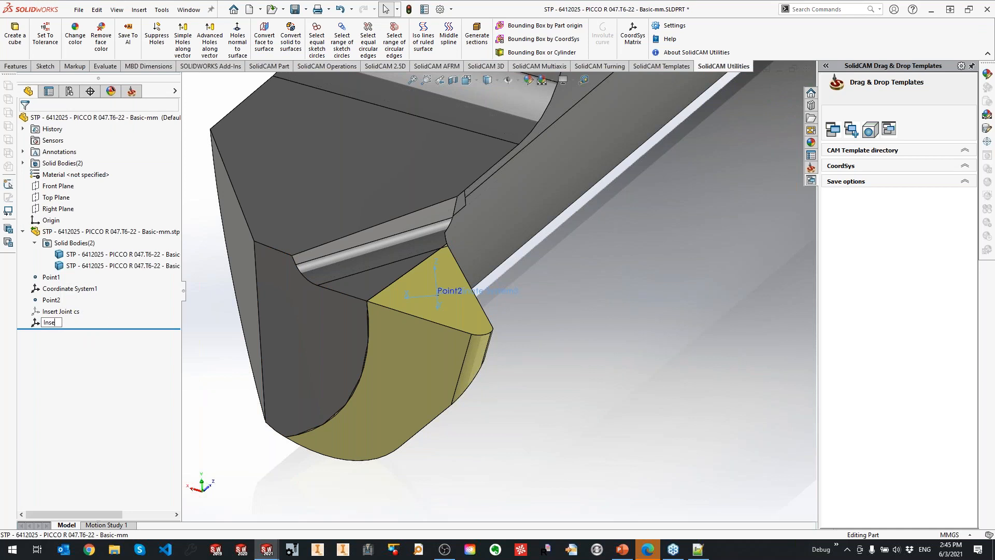
key(Return)
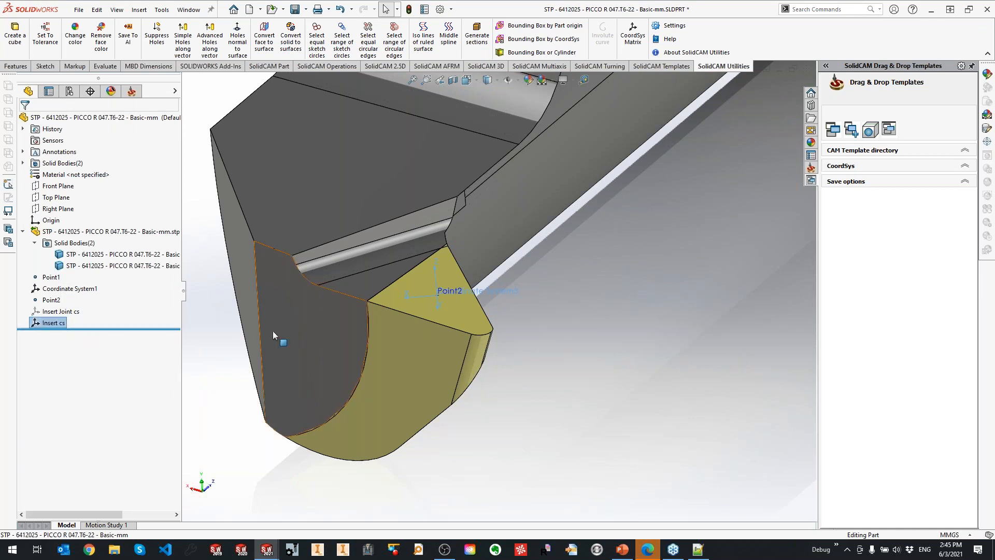
Hide the insert body and start saving the shank as a new file in the Metric > Webinar > Turning folder
scroll(552, 263, up, 9)
ctrl+middle_drag(524, 378, 421, 425)
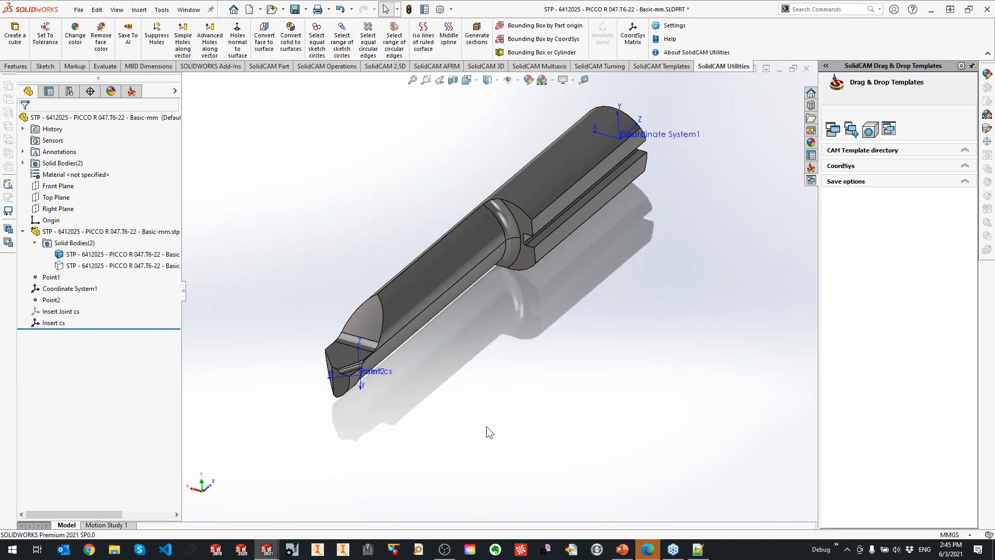
click(79, 9)
click(118, 139)
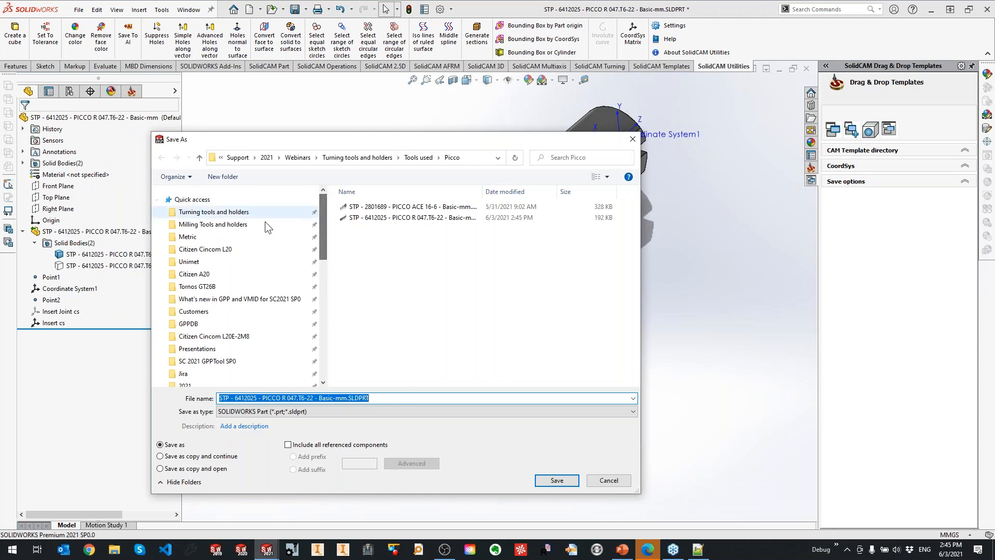
click(214, 212)
click(188, 236)
scroll(399, 358, down, 3)
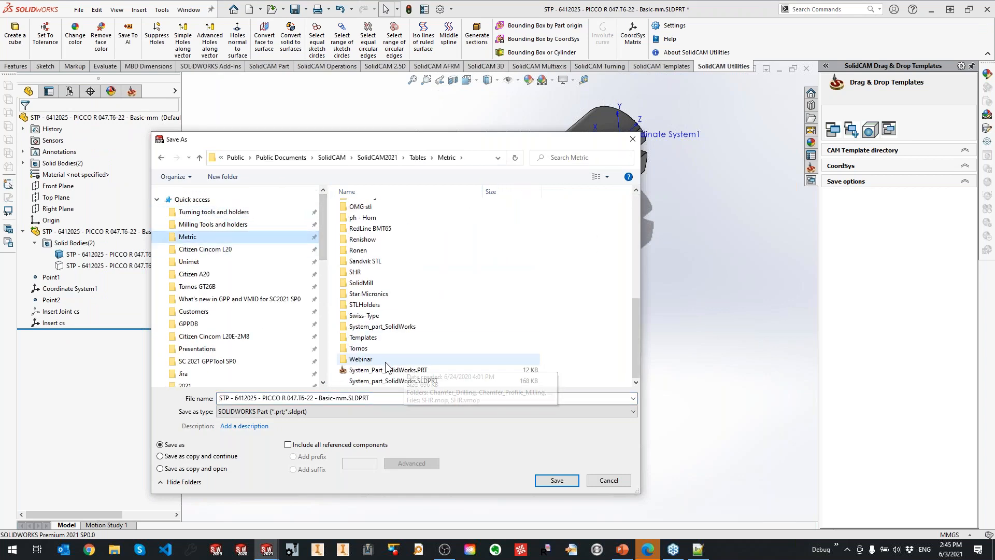
double_click(385, 361)
double_click(366, 238)
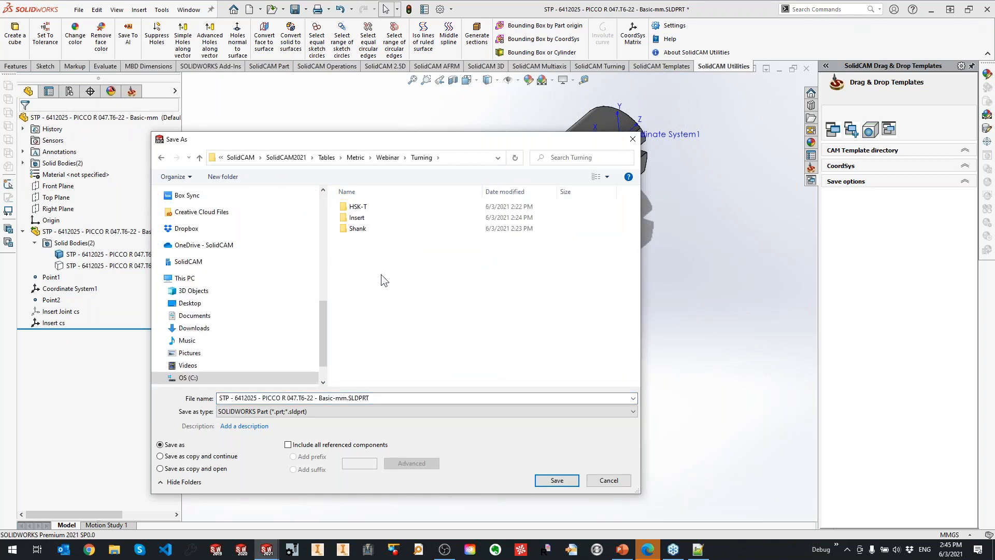
Create a folder named Picco inside the Turning folder and open it as the save location
click(228, 177)
text(Picc)
key(Return)
key(Return)
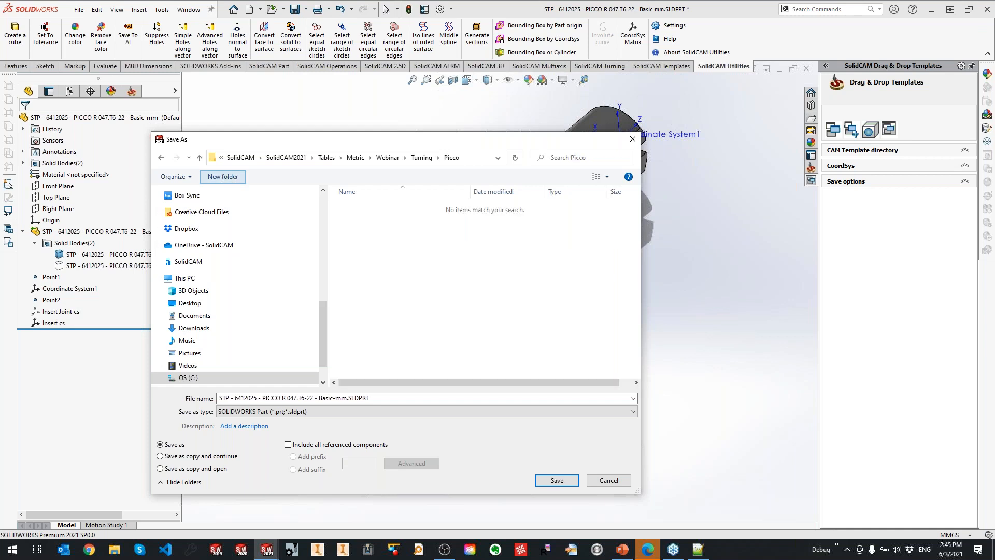
click(223, 177)
key(Return)
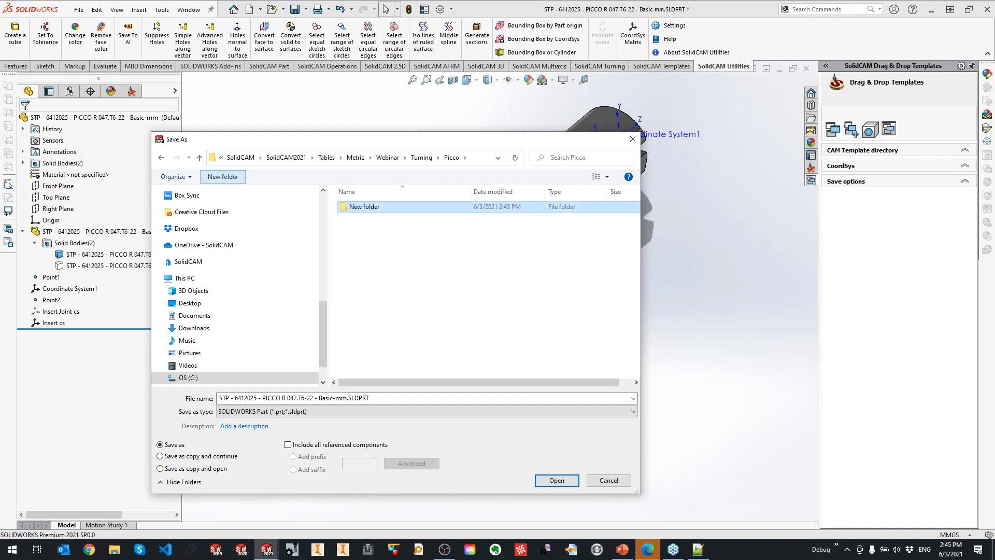
right_click(365, 210)
click(392, 504)
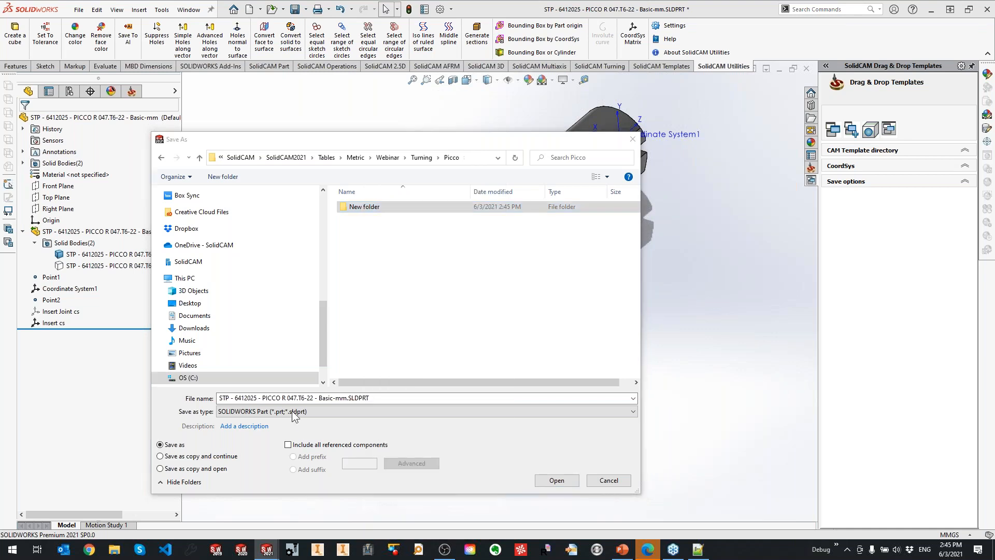
Set the export format to STL with coarse resolution and Coordinate System1 as the output coordinate system
click(272, 413)
click(255, 394)
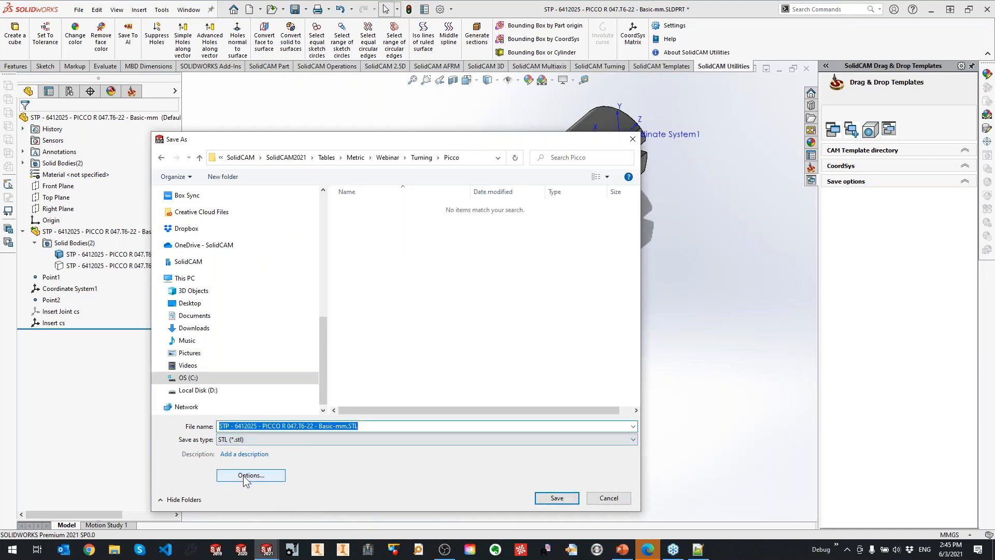
click(247, 477)
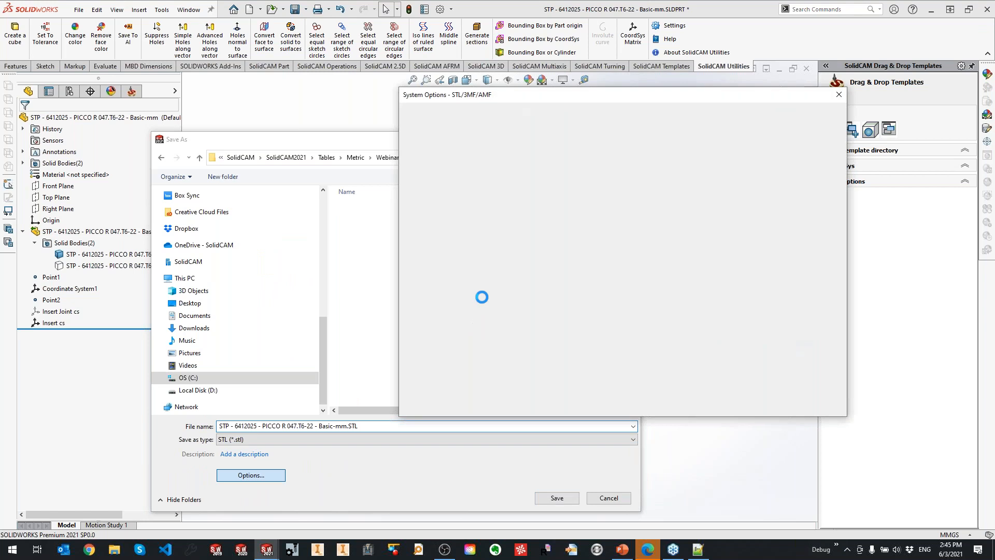
click(519, 189)
click(651, 381)
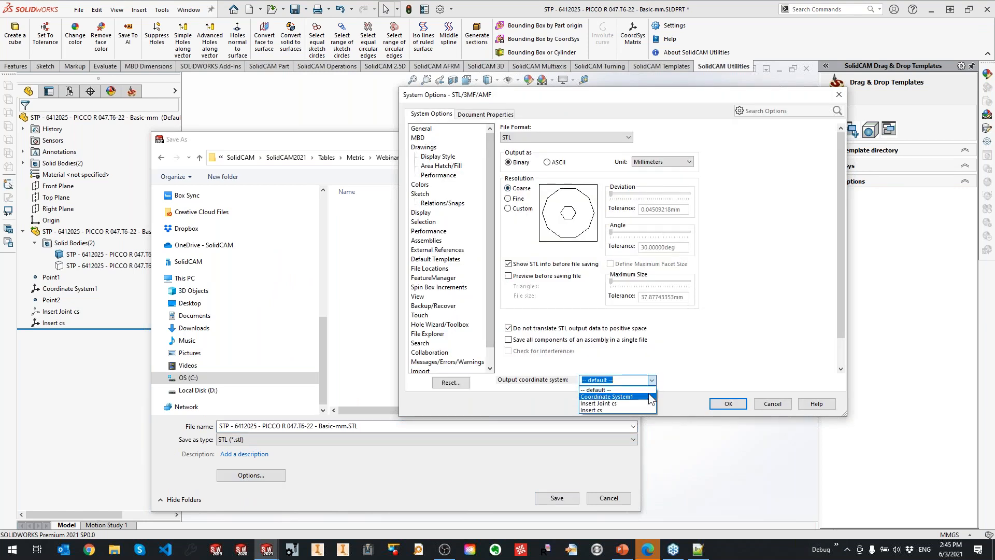
click(606, 397)
click(728, 403)
Name the export Picco_shank.STL and save the shank's STL file in the Picco folder
click(348, 426)
drag(348, 426, 184, 424)
text(Picco_shank)
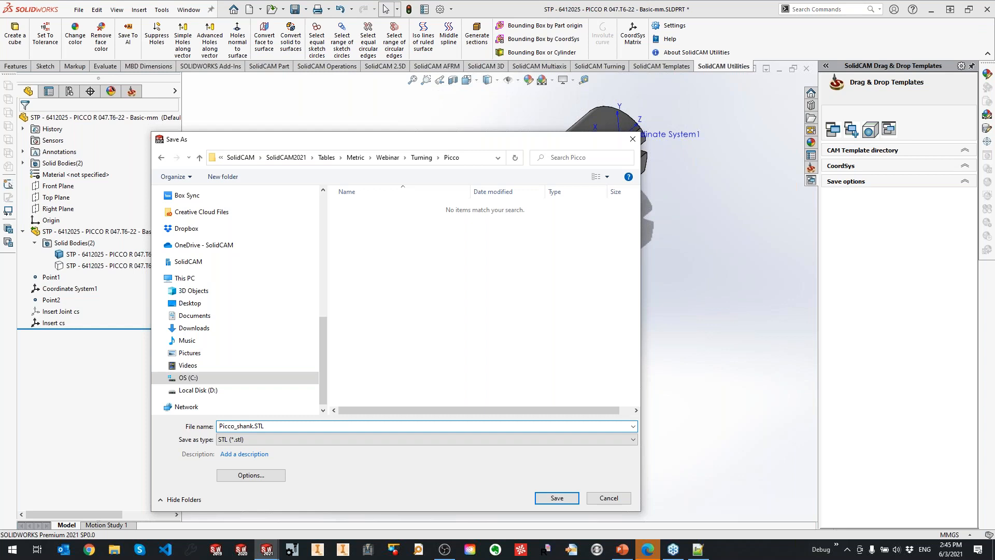
key(Return)
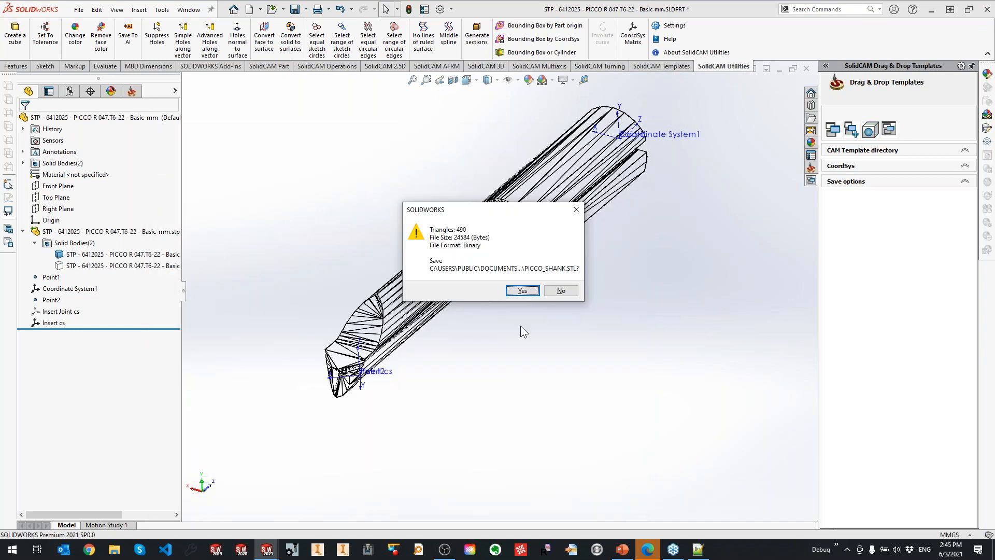
click(518, 294)
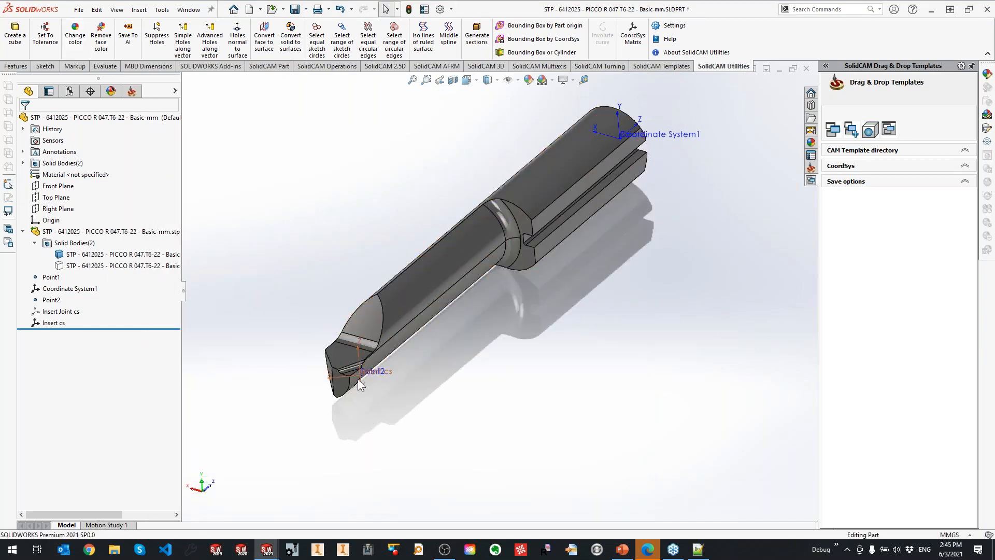
Show the cutting insert body and hide the shank body
middle_drag(364, 363, 362, 420)
key(shift+Tab)
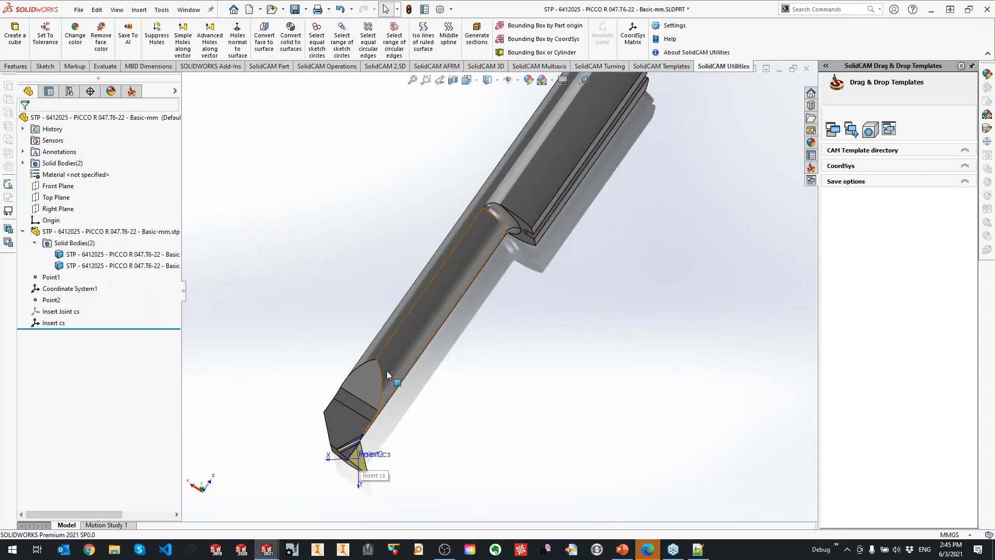
key(Tab)
Start saving the part under a new name and open Metric > Webinar > Turning > Picco as the save location
click(78, 9)
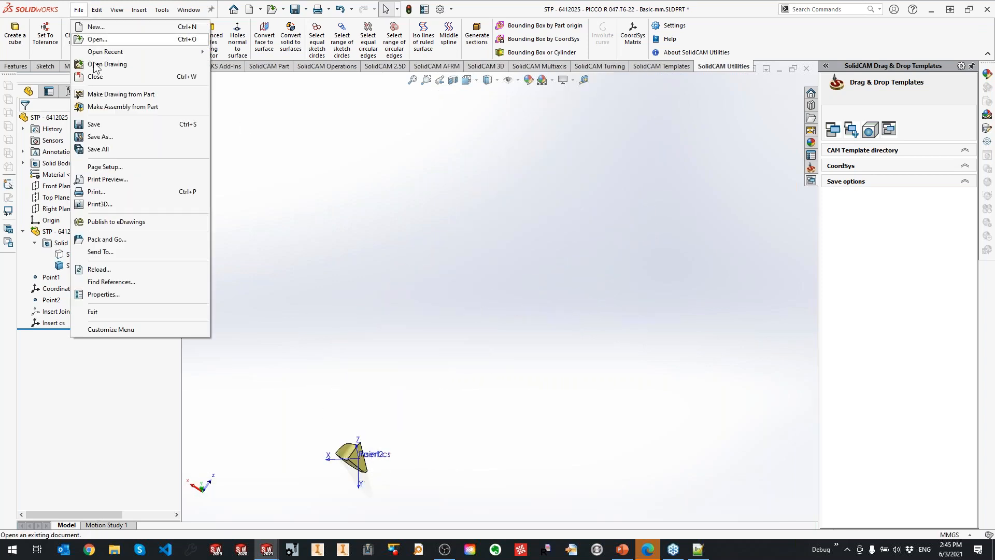
click(113, 138)
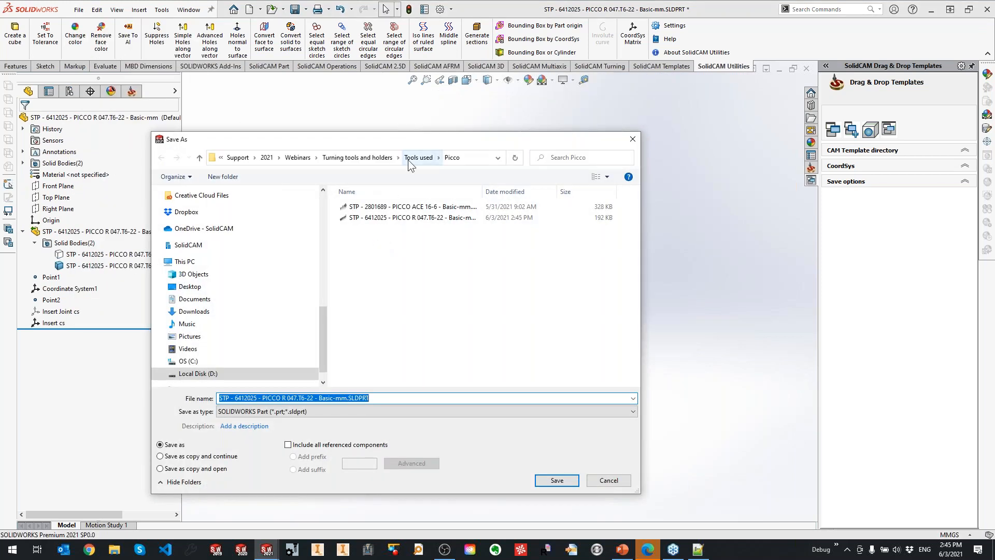
drag(322, 338, 331, 219)
click(250, 236)
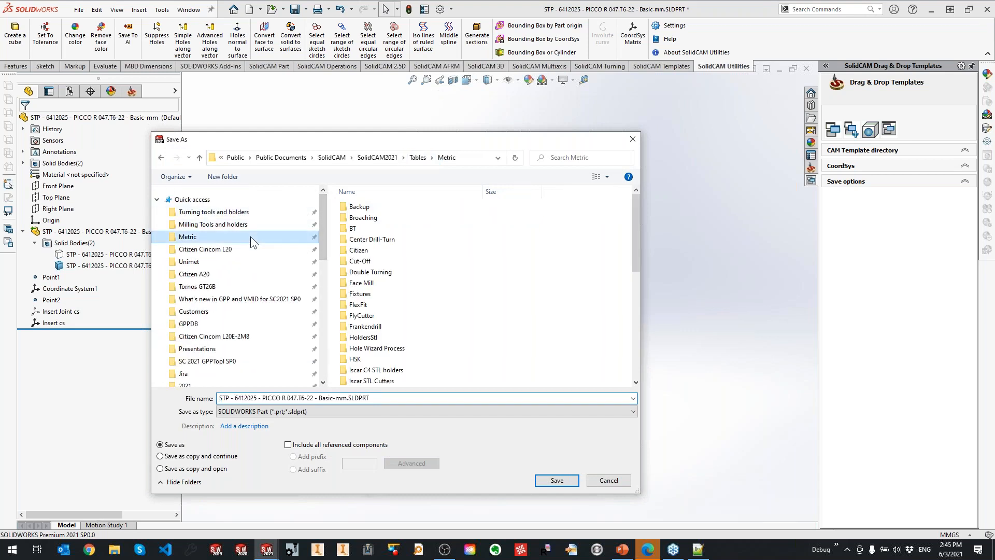
scroll(444, 336, down, 3)
double_click(387, 348)
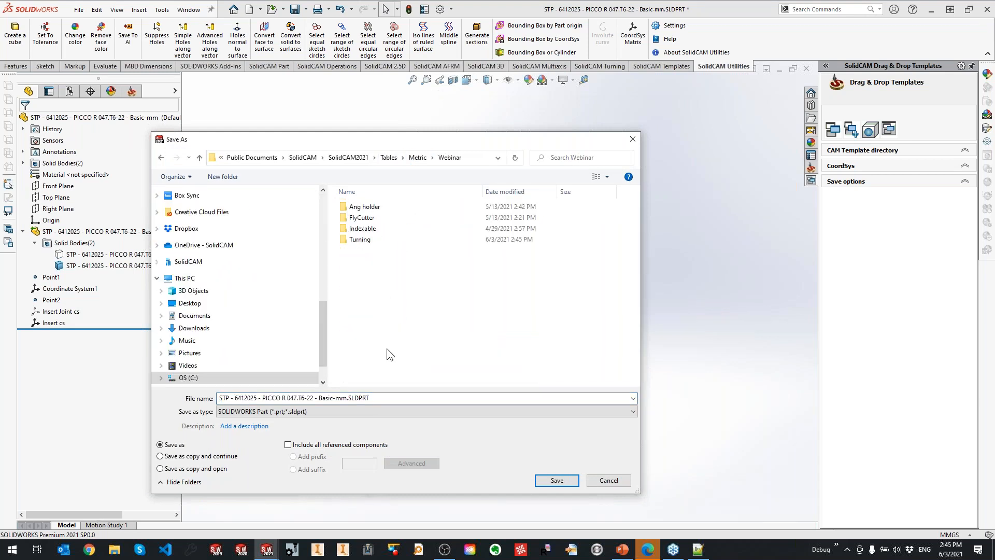
double_click(380, 243)
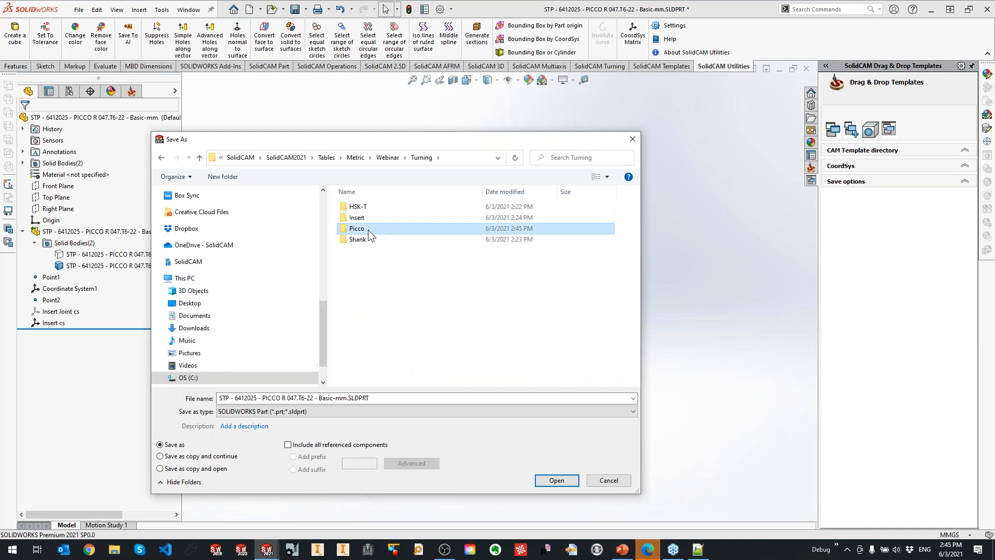
double_click(368, 229)
Set the export format to STL with fine resolution and Insert cs as the output coordinate system
click(284, 412)
click(269, 296)
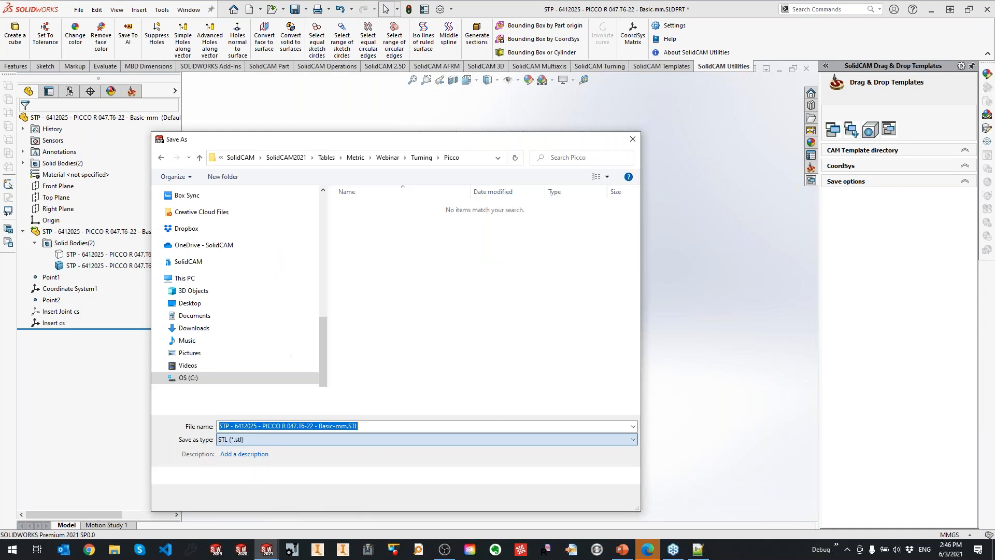
click(273, 479)
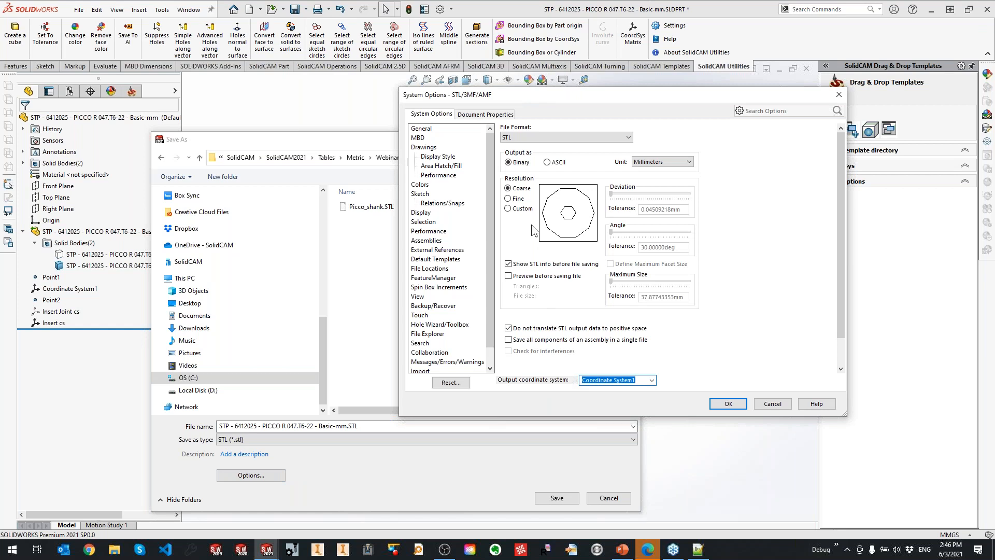
click(616, 380)
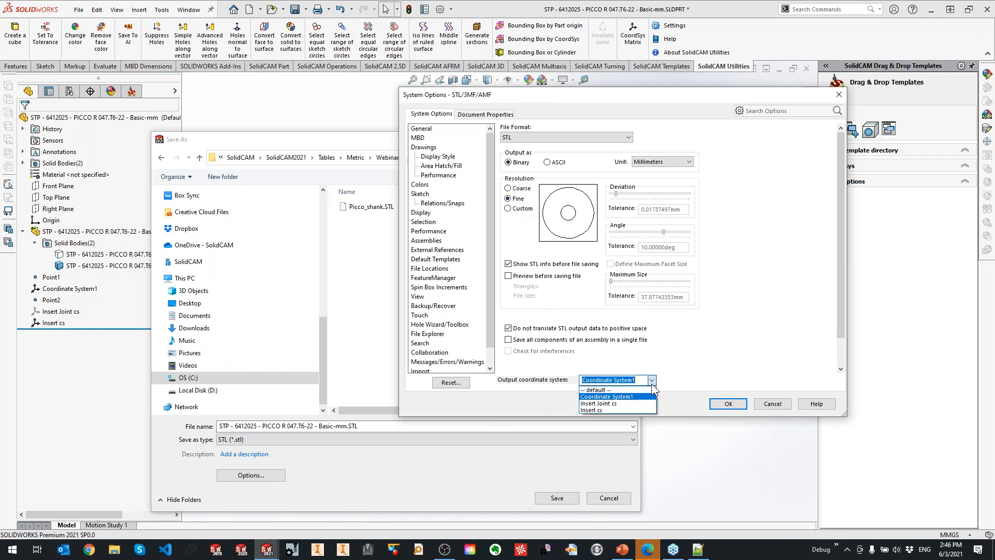
click(604, 411)
click(726, 405)
Name the export Picco_insert.STL and save the insert's STL file in the Picco folder
click(313, 429)
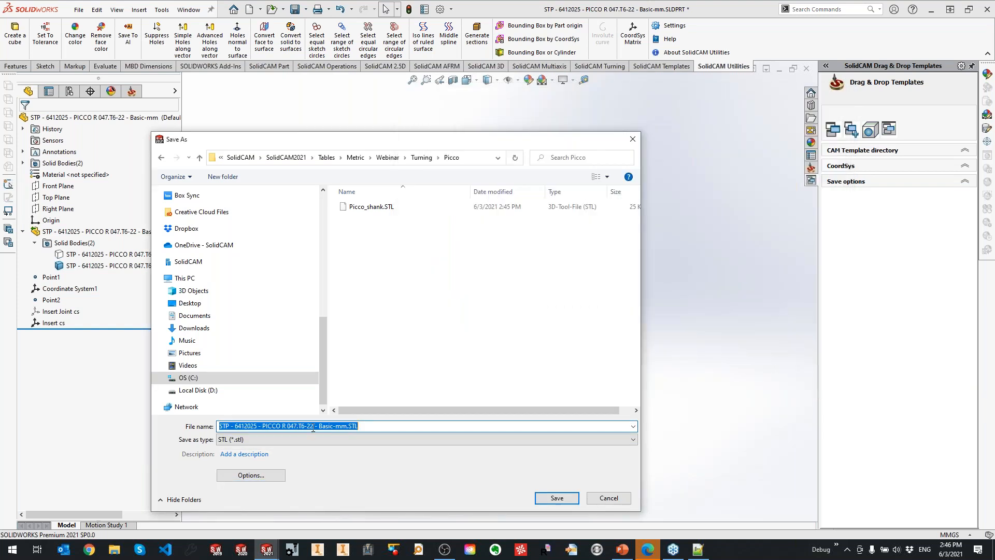
drag(346, 429, 186, 428)
text(Picco_insert)
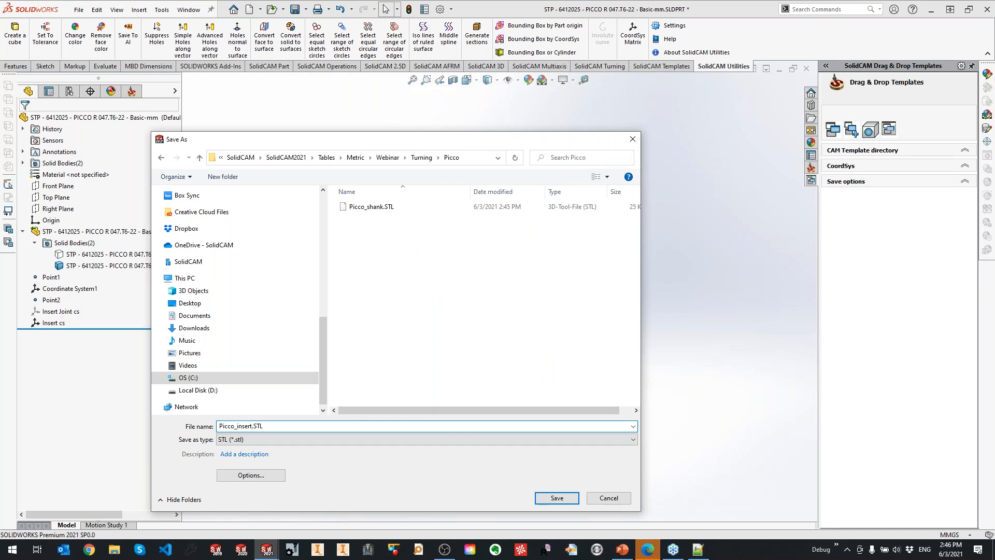
key(Return)
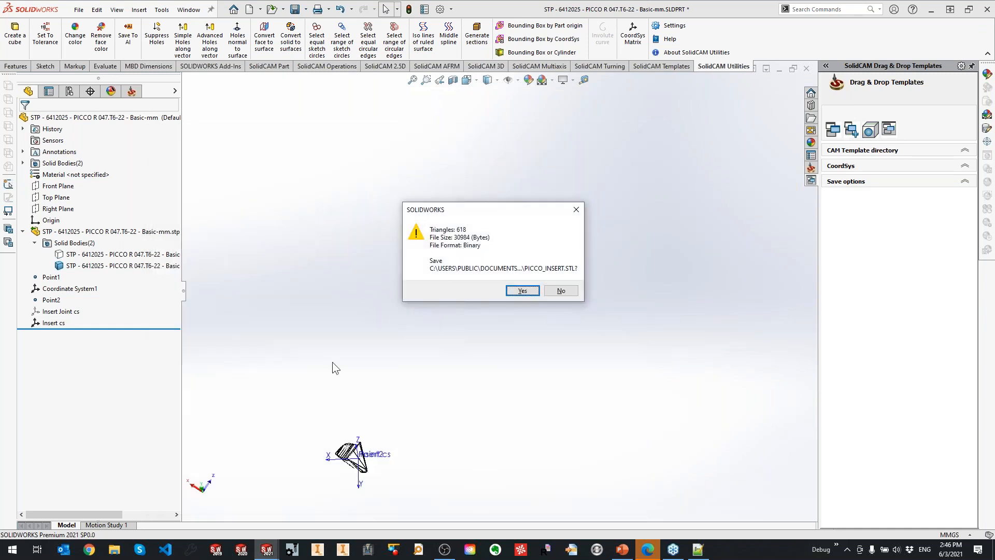
click(523, 289)
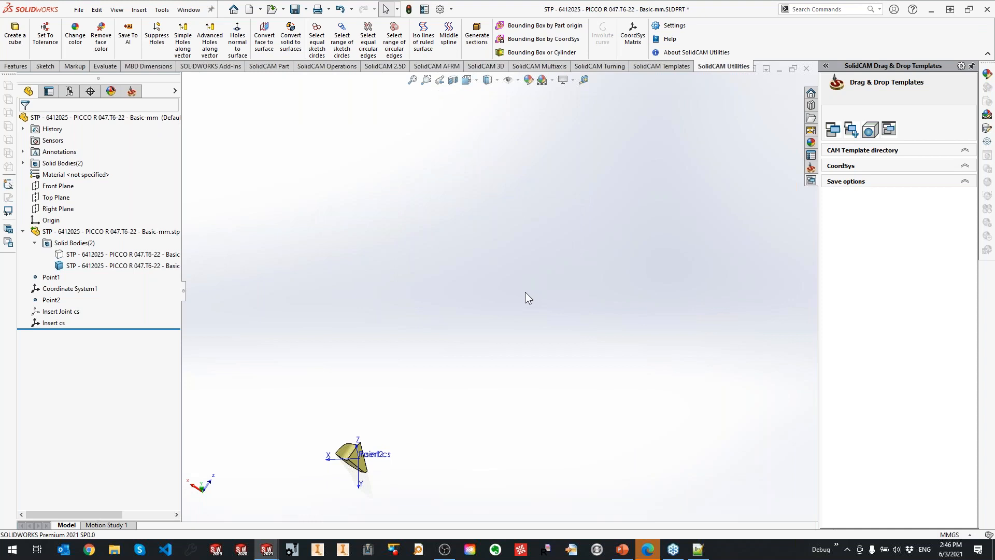
Show the shank body again together with the cutting insert
scroll(372, 459, down, 3)
middle_drag(372, 459, 379, 305)
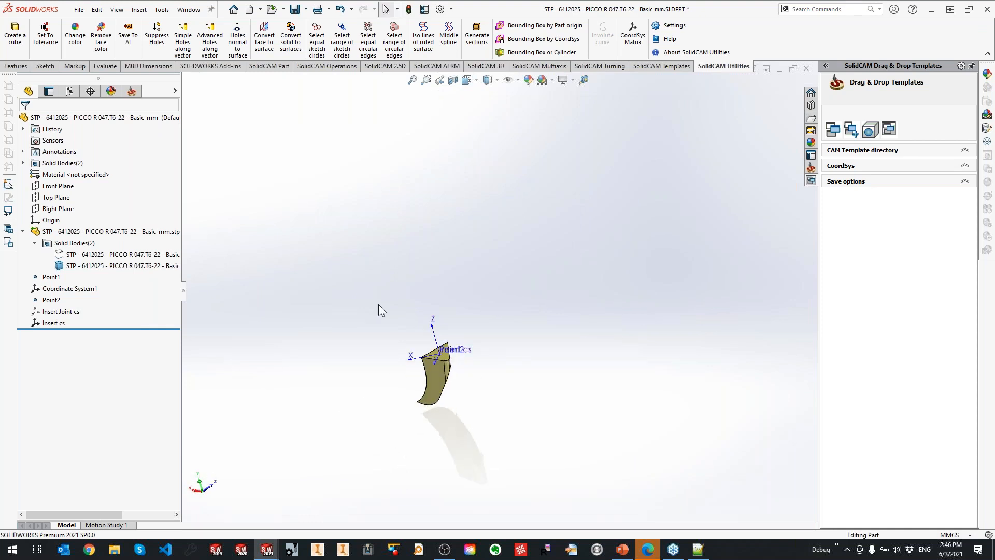
key(shift+Tab)
middle_drag(462, 269, 474, 356)
scroll(474, 356, up, 2)
Switch to the STAR SR20-J_TYPE_C_DEMO_PART assembly and open the Webinar tool components library for editing
click(189, 10)
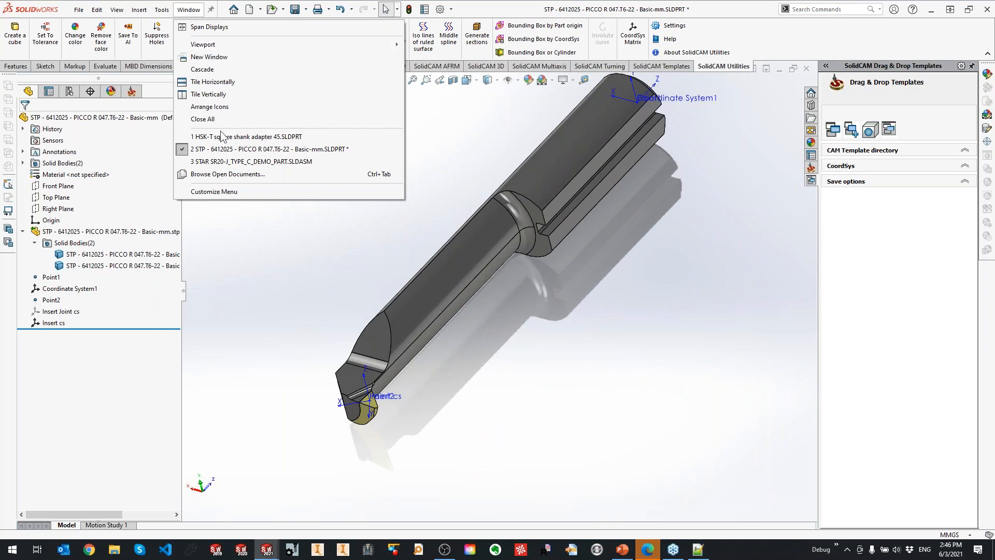
click(217, 162)
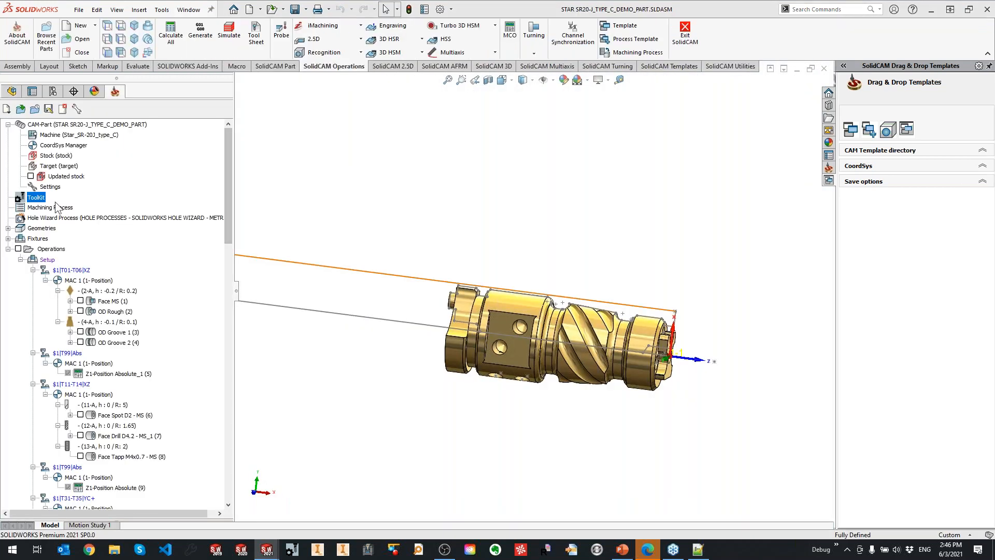
right_click(41, 202)
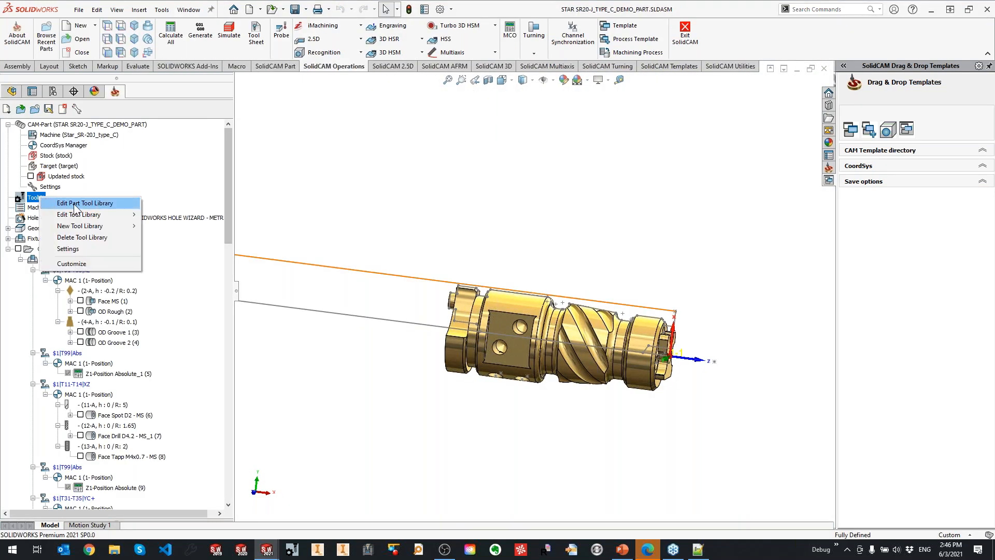
mouse_move(78, 213)
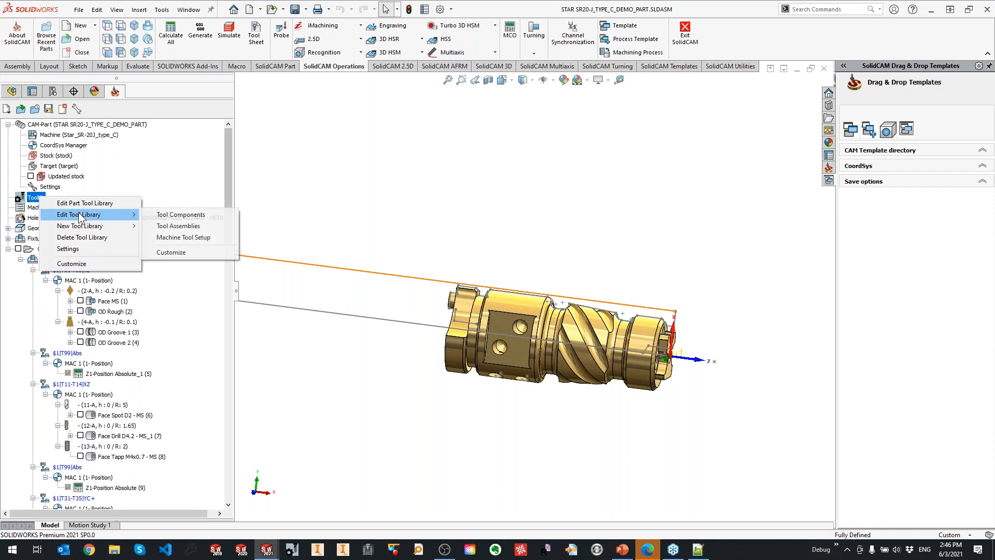
click(184, 214)
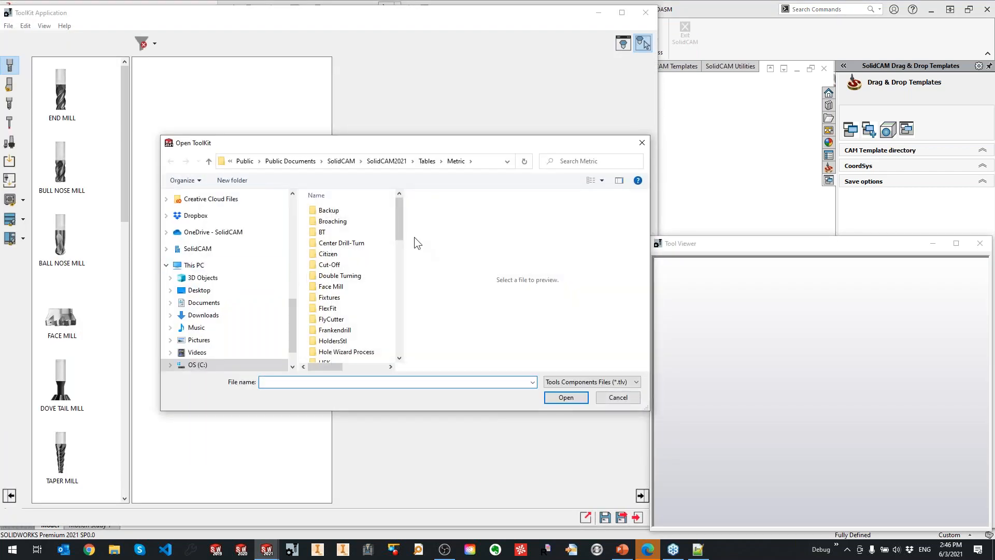
scroll(413, 240, down, 6)
click(332, 357)
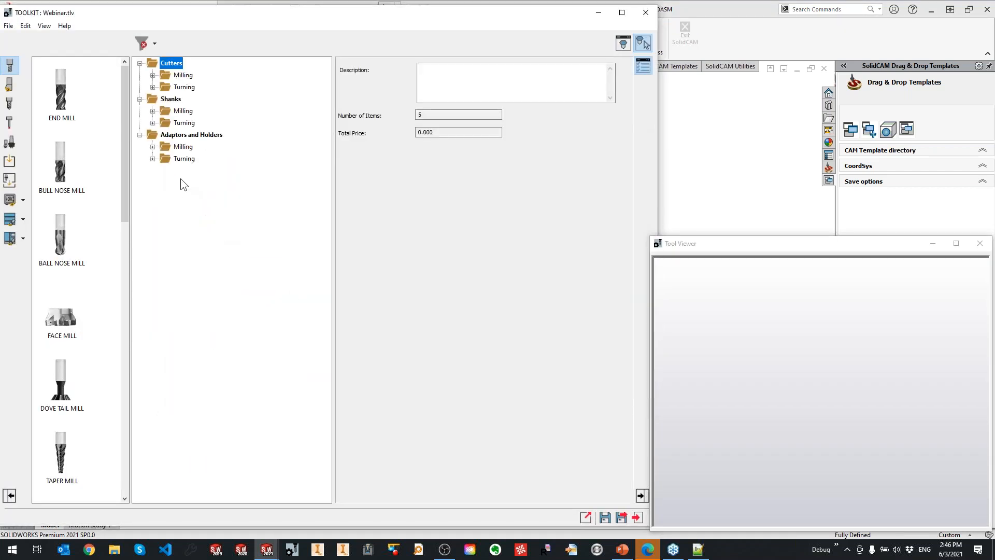
Add a round shank to the library's turning shanks
click(153, 123)
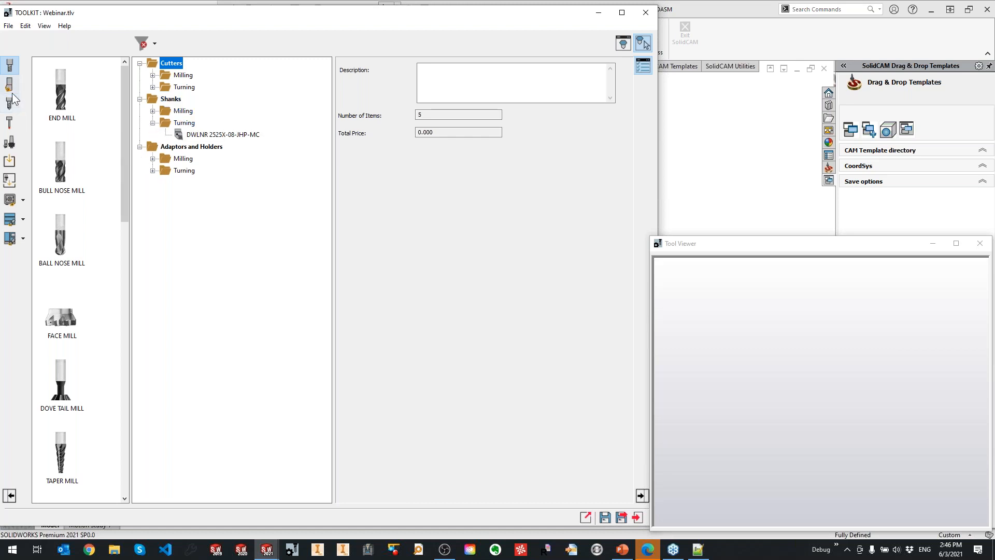
click(9, 142)
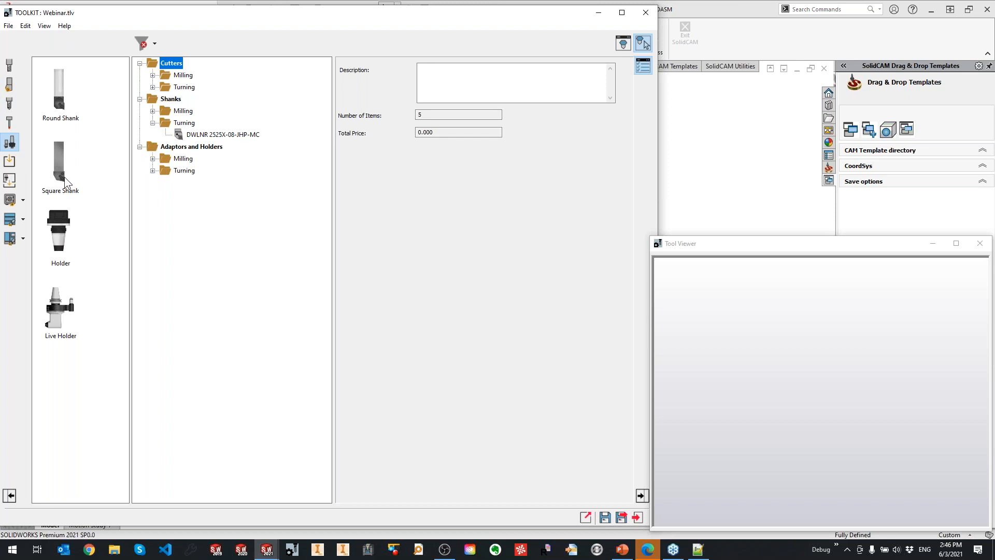
drag(60, 88, 184, 129)
Set the new shank's shape type to 3D Model and load Picco_shank.STL from the Webinar > Turning > Picco folder
click(458, 84)
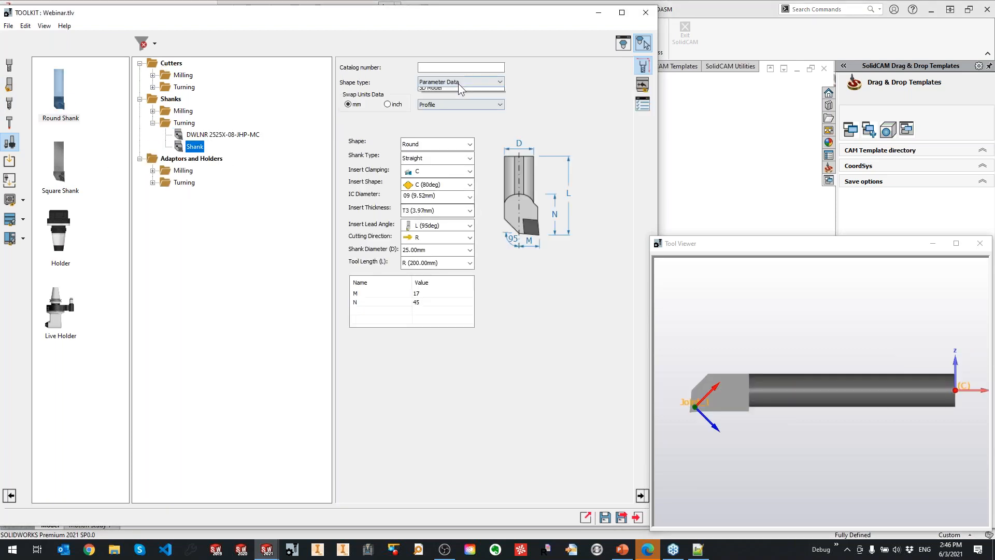
click(456, 96)
click(514, 121)
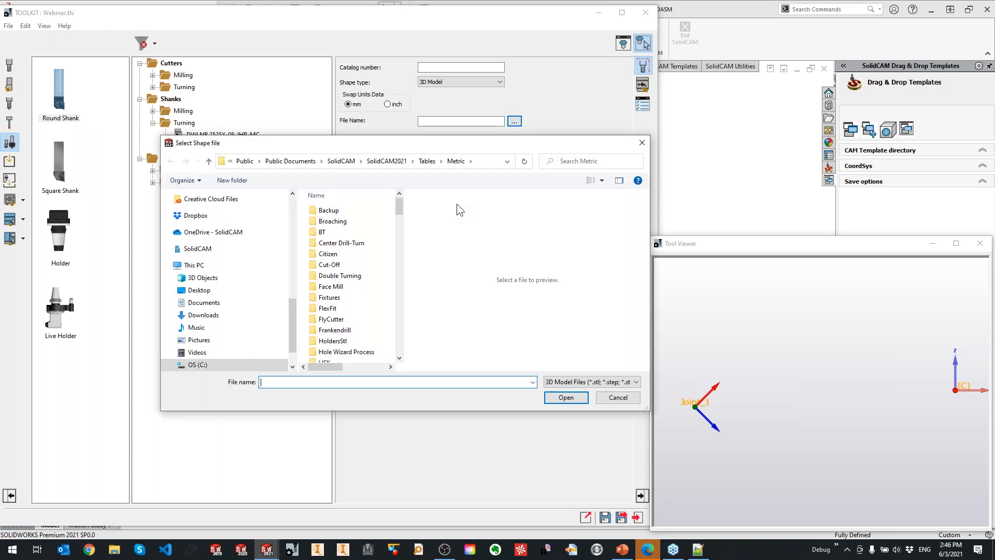
drag(397, 207, 399, 239)
double_click(362, 315)
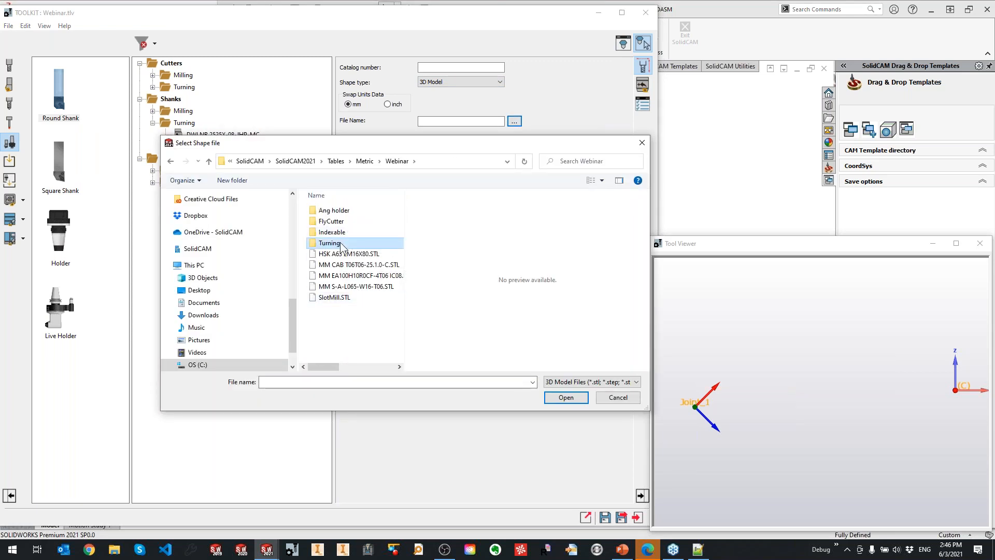
double_click(340, 242)
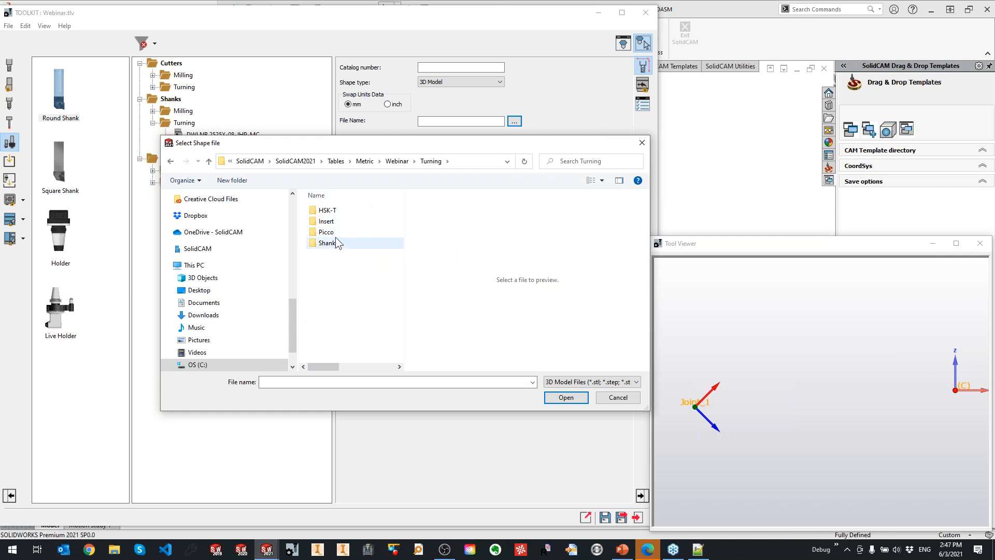
double_click(336, 233)
click(338, 224)
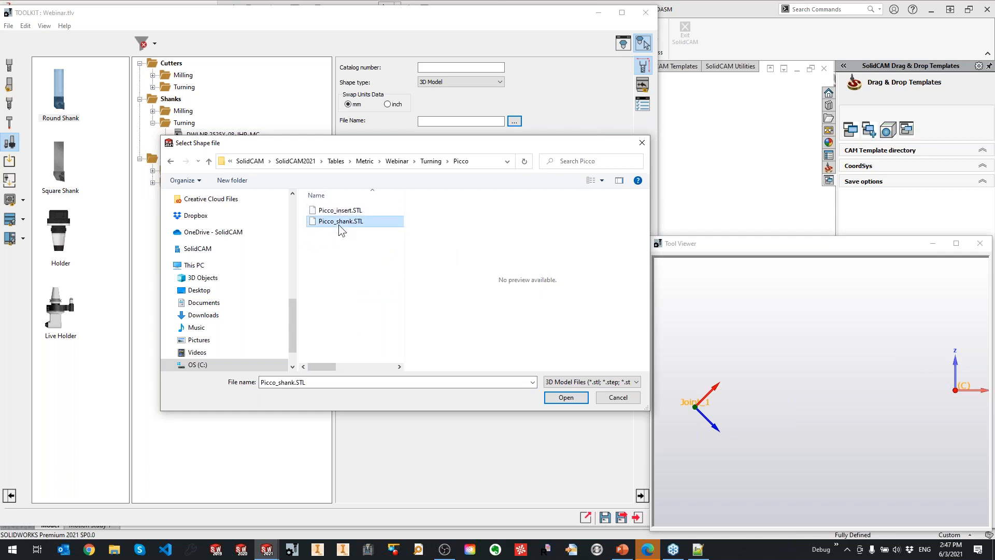
double_click(338, 225)
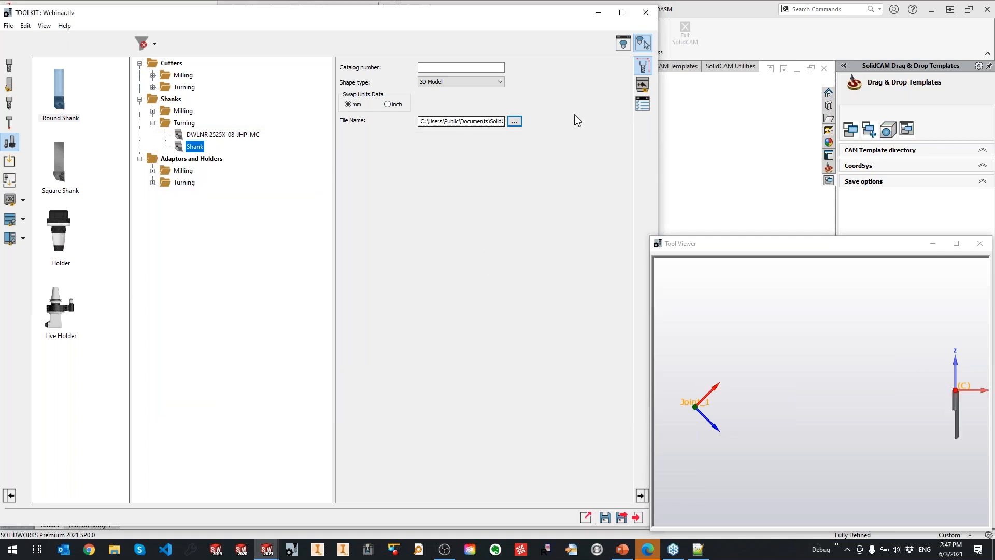
Open the new shank's joint data and bring up the PICCO R 047.T6-22 part alongside the tool library window
click(643, 84)
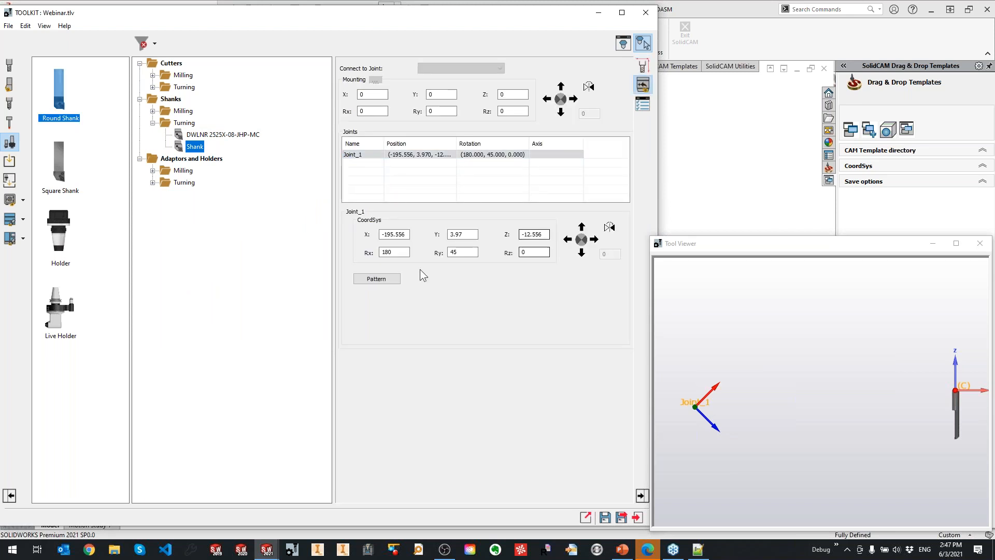
drag(463, 14, 732, 227)
click(980, 244)
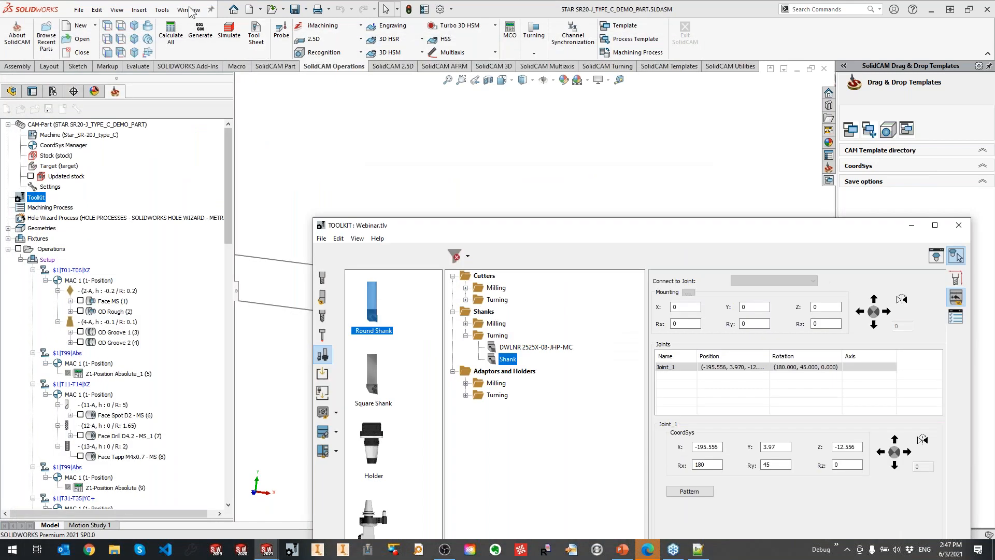
click(190, 11)
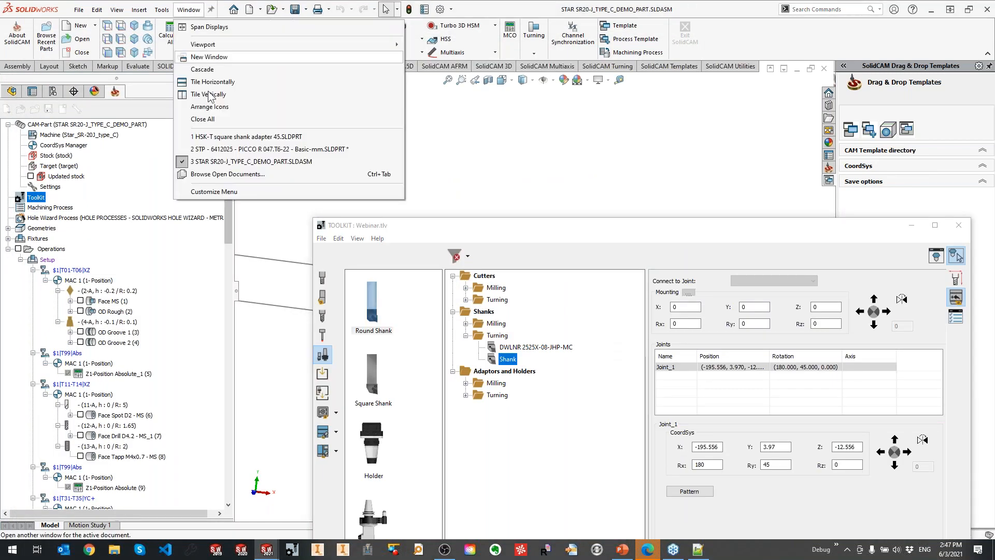
click(219, 150)
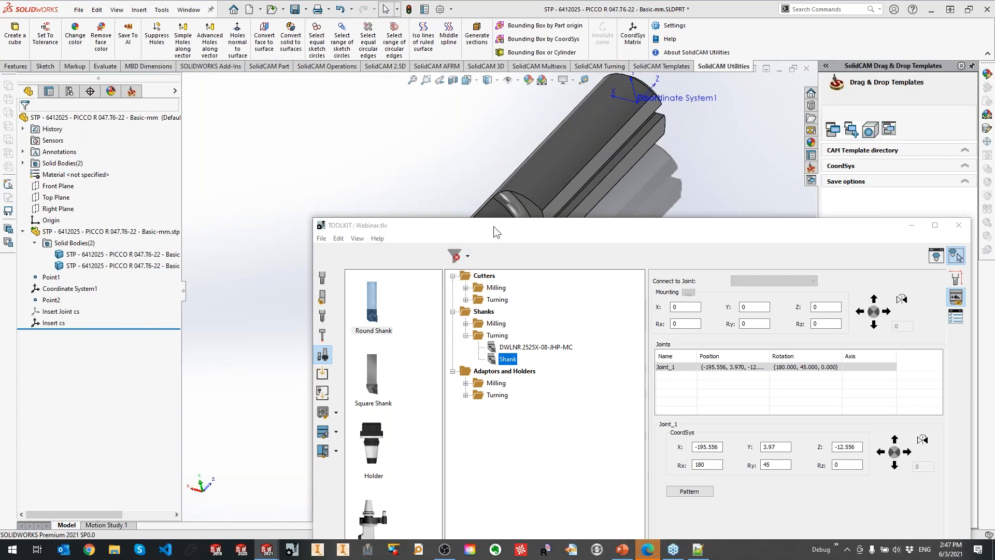
drag(573, 225, 503, 438)
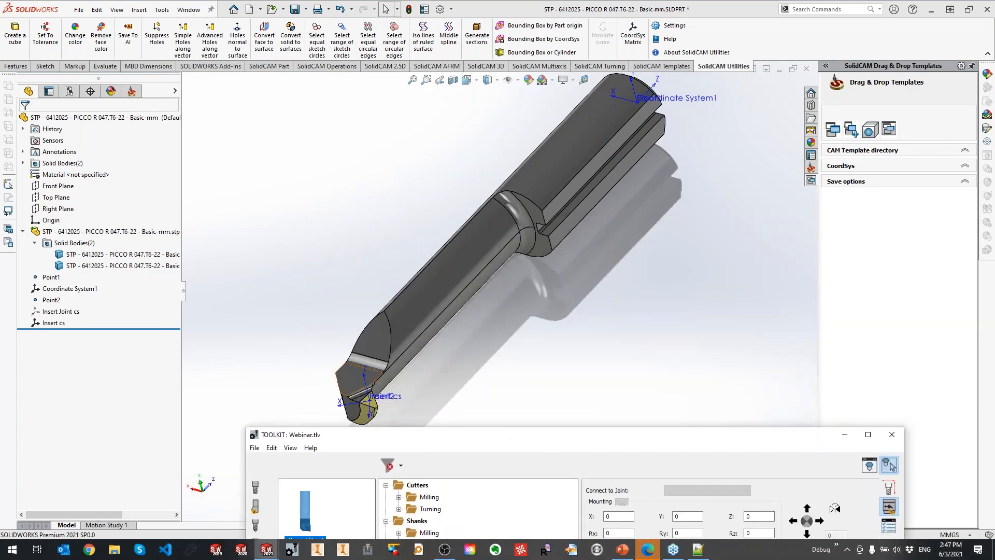
Calculate the CoordSys Matrix with Coordinate System1 as master and Insert Joint cs as slave
click(65, 288)
ctrl+click(64, 311)
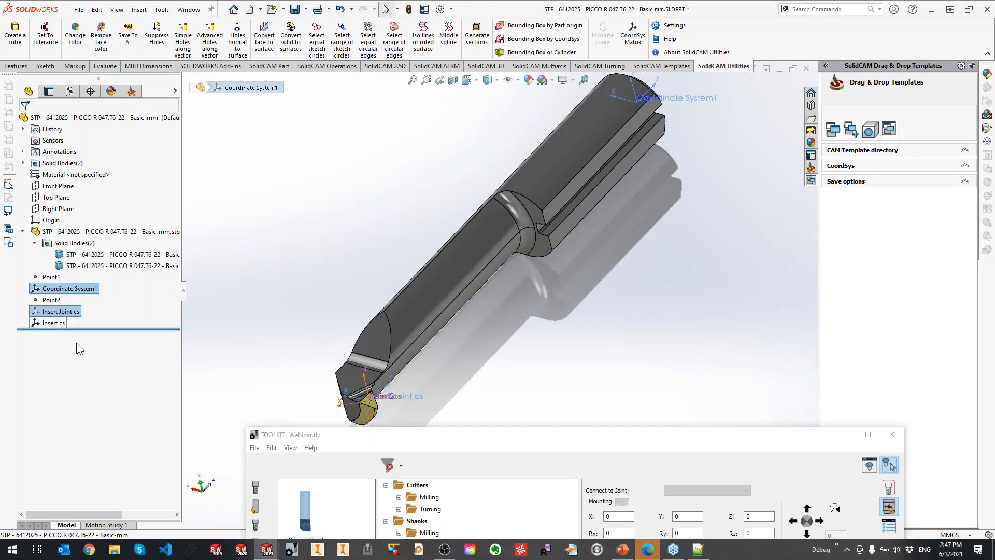
click(632, 35)
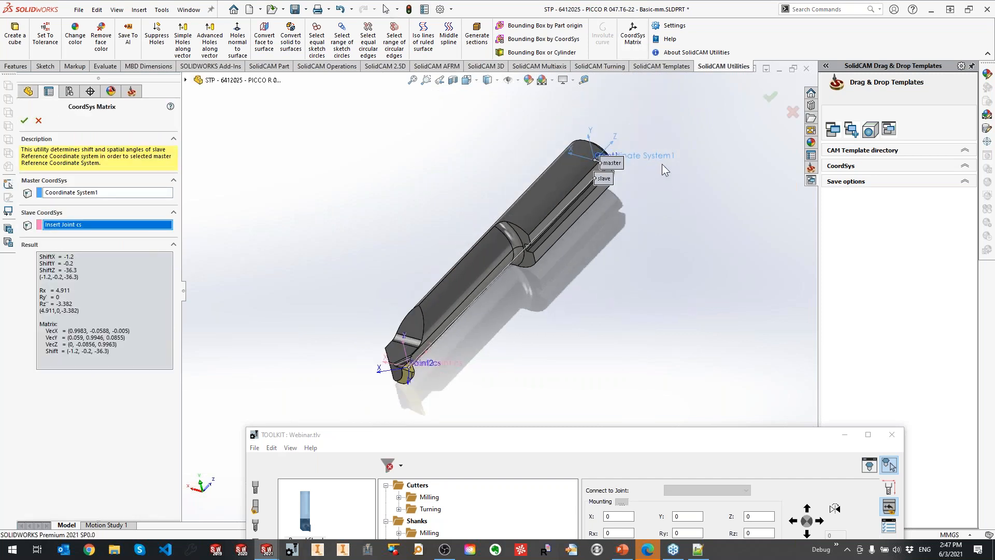
drag(601, 183, 467, 364)
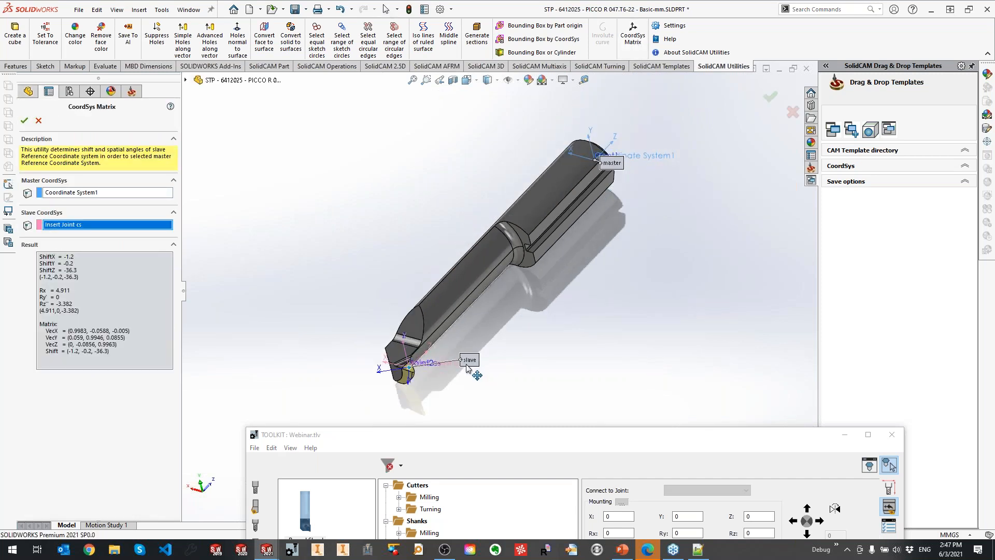
Set the shank's Joint_1 to position X -1.2, Y -0.2, Z -36.3 and rotation Rx 4.911, Ry 0, Rz -3.382
drag(551, 436, 534, 91)
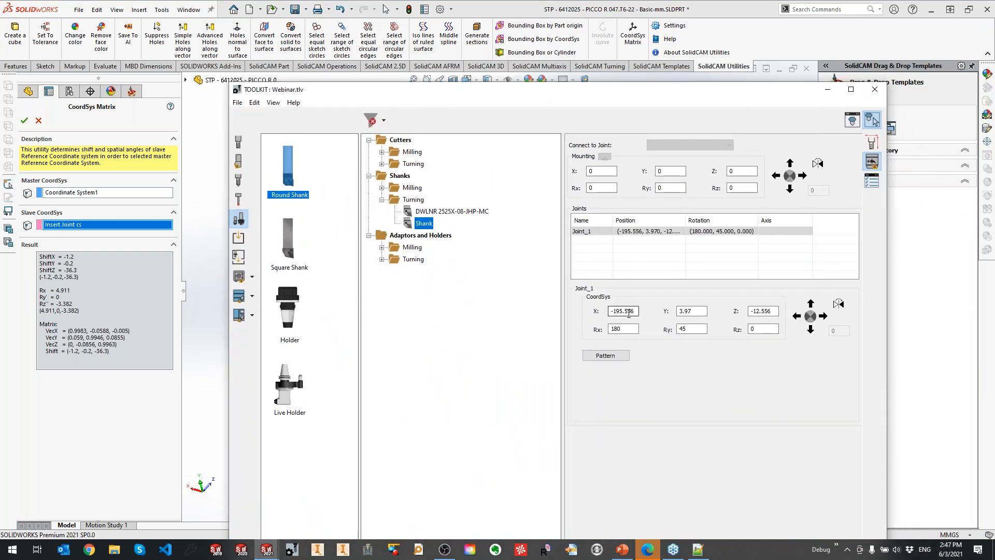
double_click(635, 312)
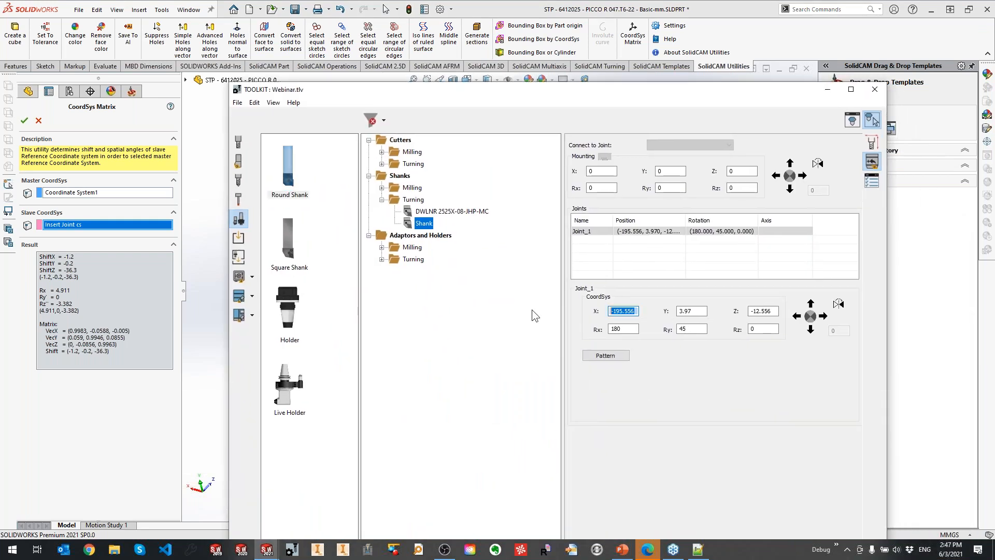
key(Tab)
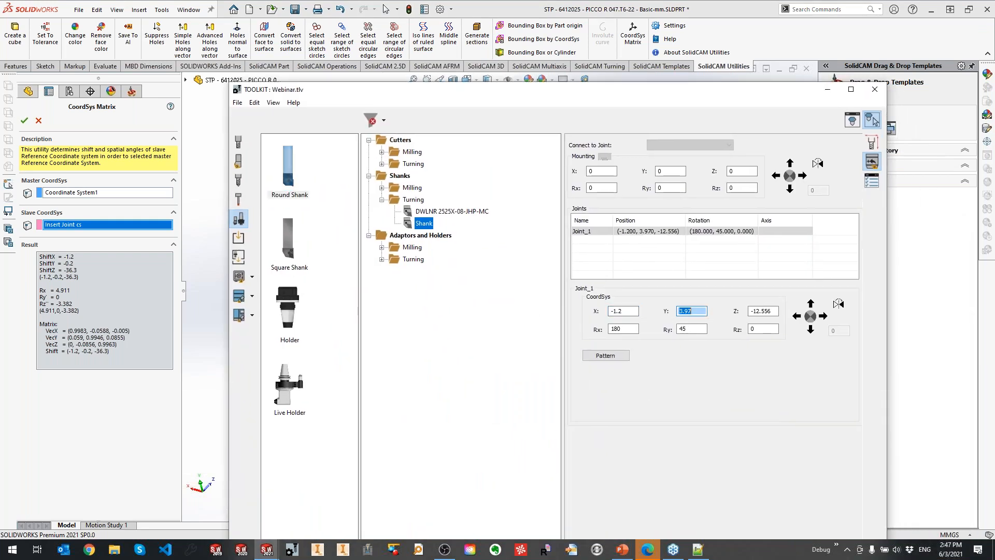
text(-0.2)
key(Tab)
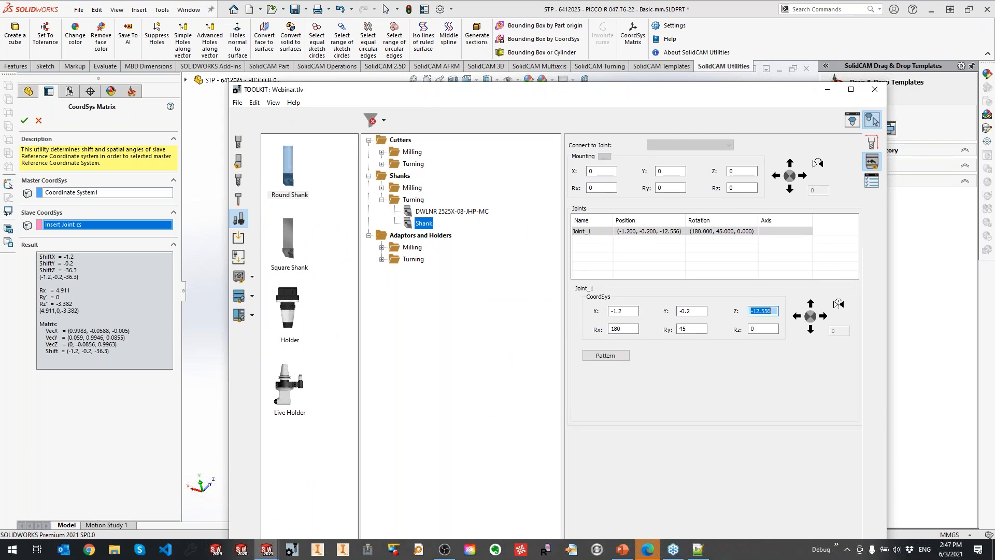
text(-36.3)
key(Tab)
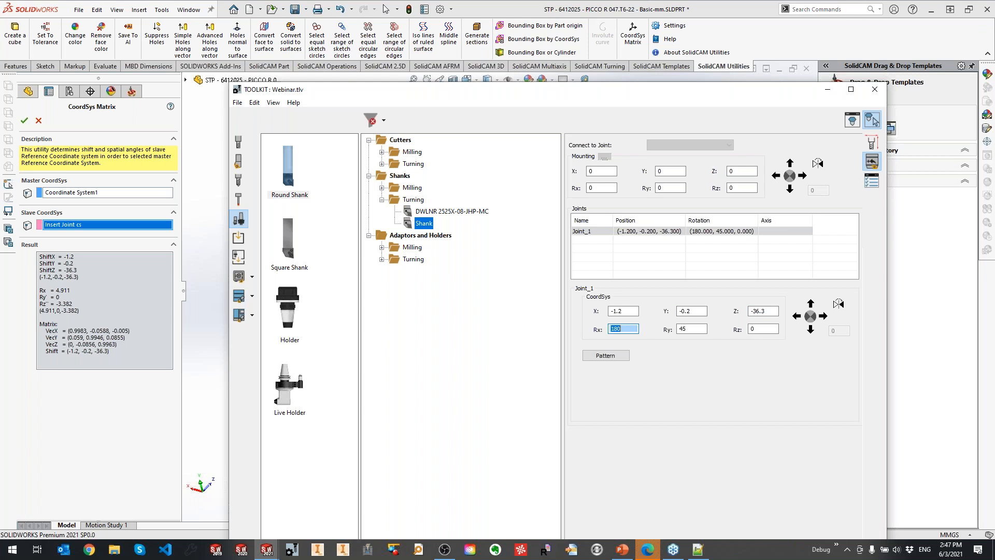
text(4.911)
key(Tab)
text(0)
key(Tab)
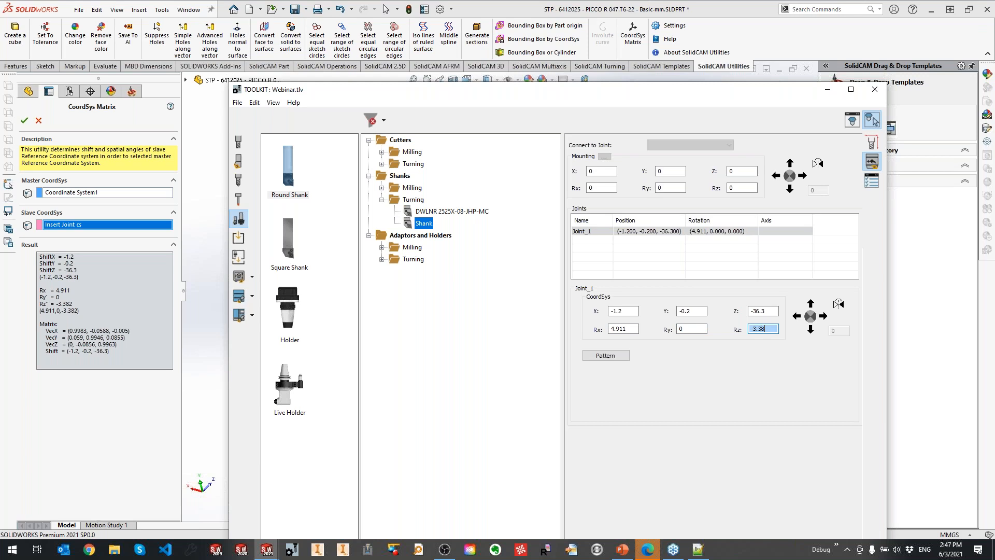
Check the placement and orientation of Joint_1 at the shank tip in the tool viewer
drag(608, 106, 482, 88)
click(727, 103)
drag(816, 240, 654, 125)
middle_drag(663, 267, 750, 282)
scroll(626, 373, up, 6)
middle_drag(609, 293, 656, 259)
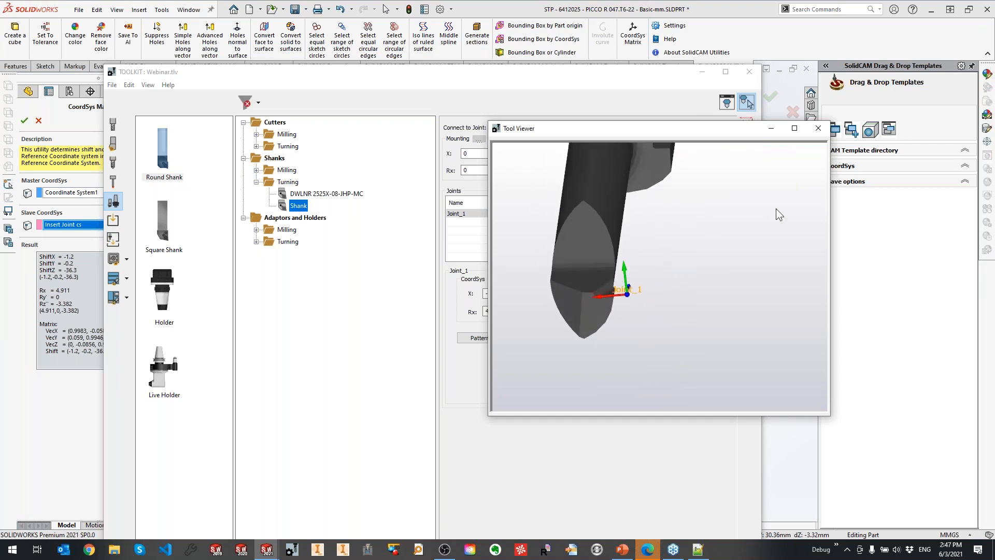
click(818, 128)
Add a Profile insert to the library's turning cutters and set its shape type to 3D Model
click(113, 144)
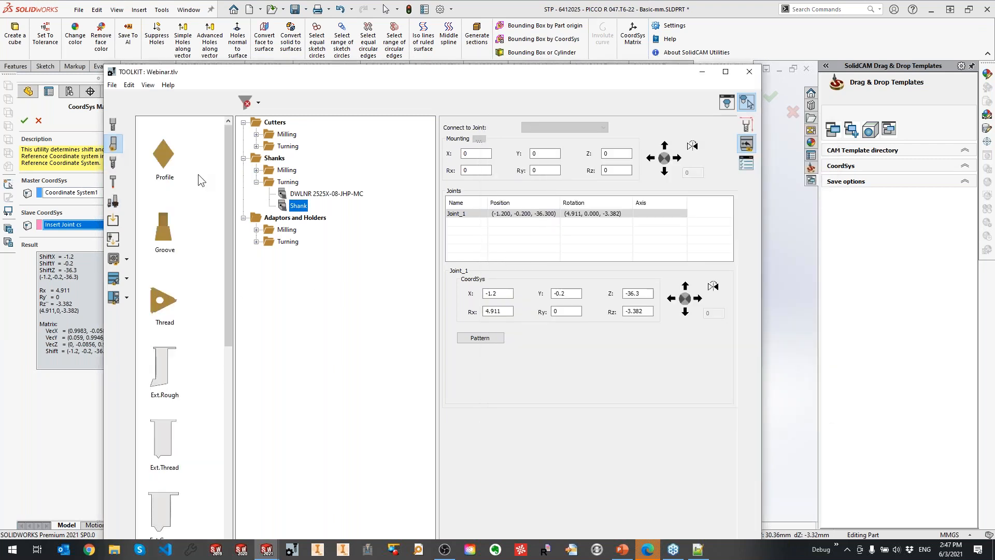
drag(173, 166, 289, 149)
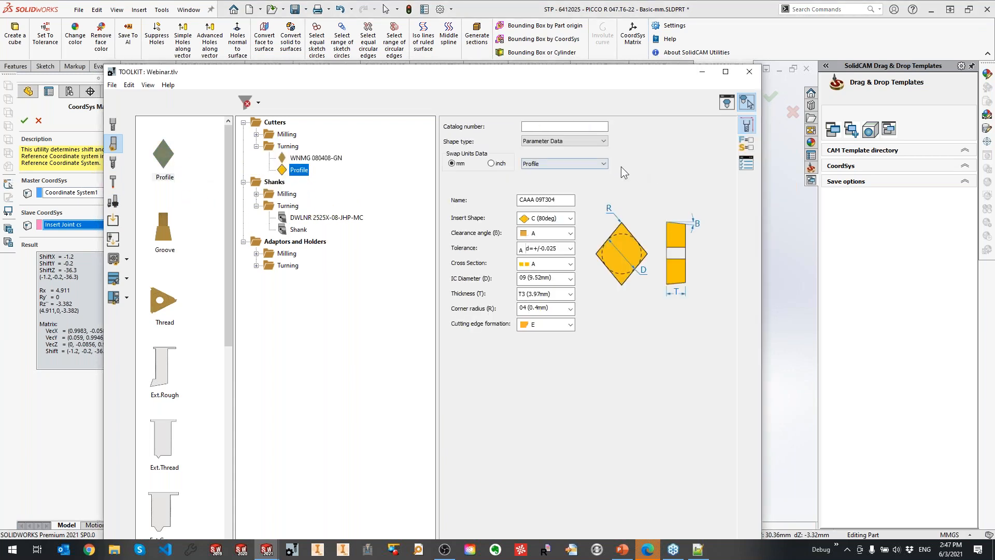
click(574, 163)
click(575, 164)
click(565, 145)
click(544, 158)
Load the Picco insert STL from the Webinar > Turning > Picco folder as the Profile insert's shape file
click(618, 181)
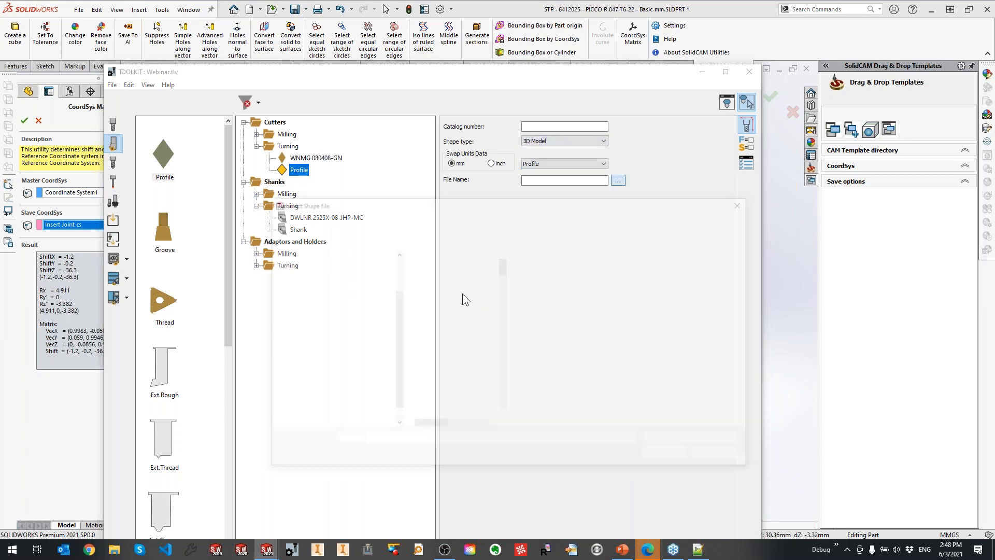
scroll(463, 307, down, 10)
double_click(440, 269)
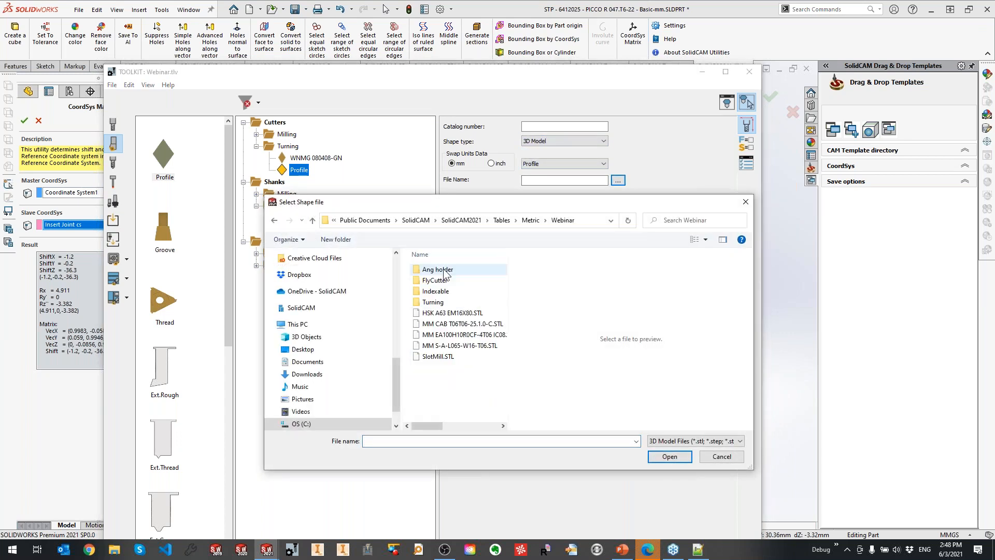
double_click(435, 304)
double_click(440, 291)
double_click(444, 269)
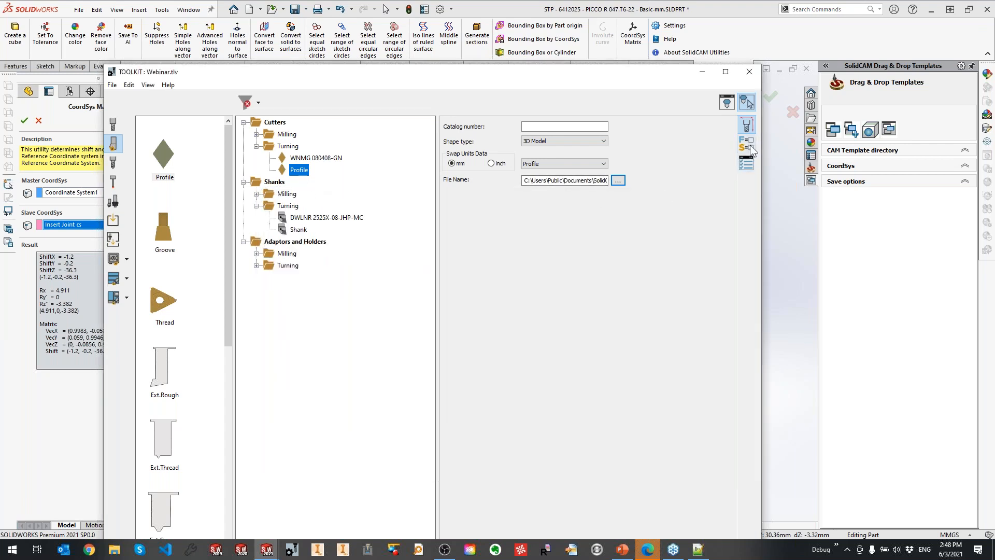
Leave the tool library and open the ToolKit of the STAR SR20-J_TYPE_C_DEMO_PART assembly
drag(425, 67, 418, 21)
click(718, 531)
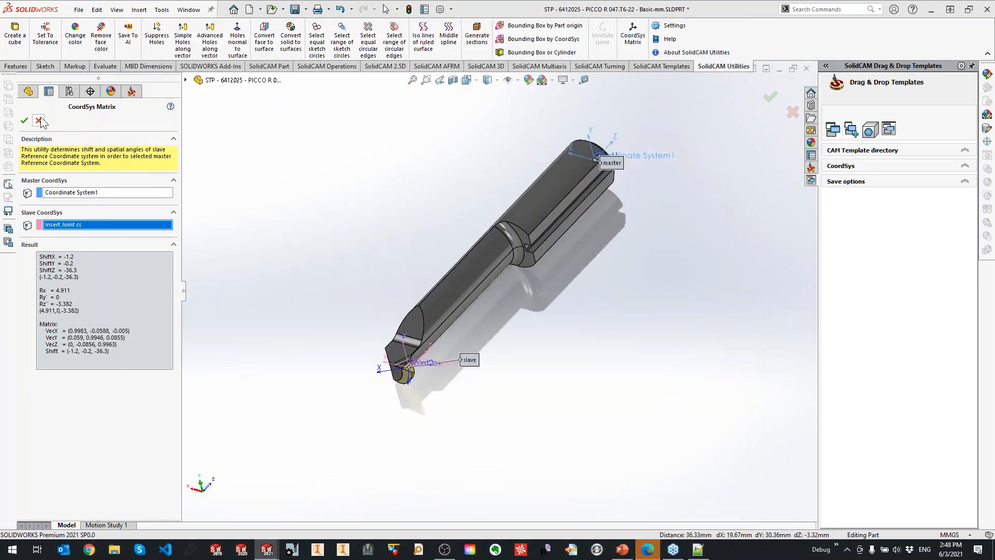
click(187, 10)
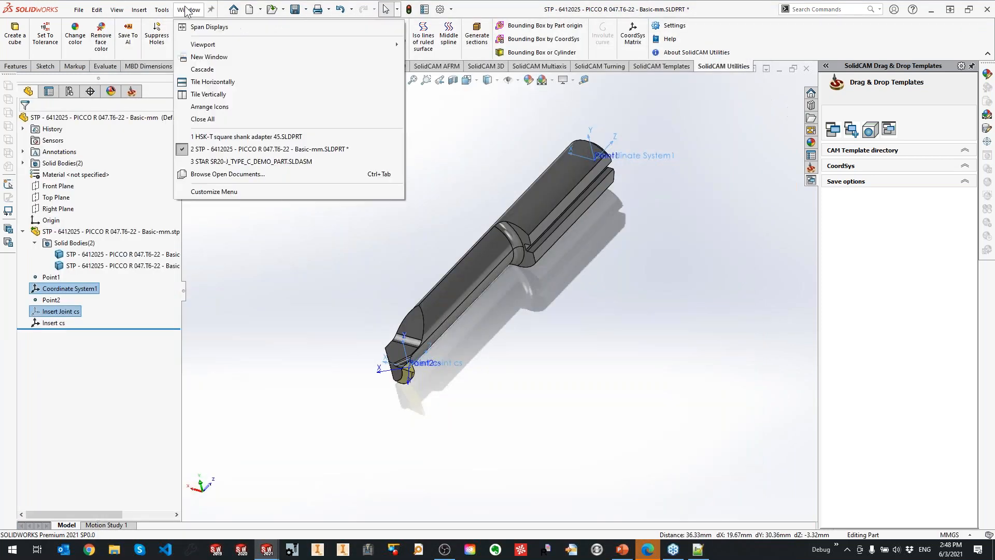
click(228, 161)
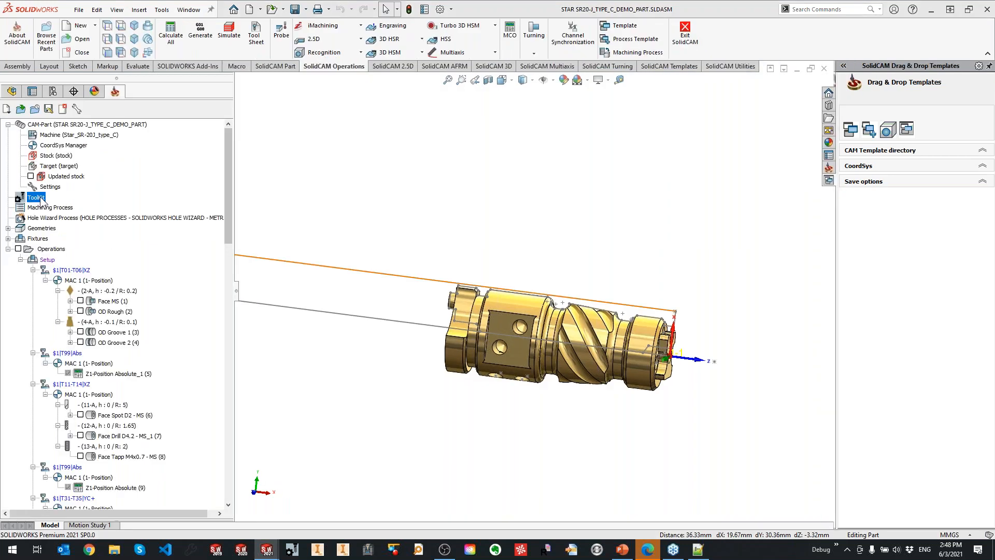
right_click(40, 198)
click(72, 203)
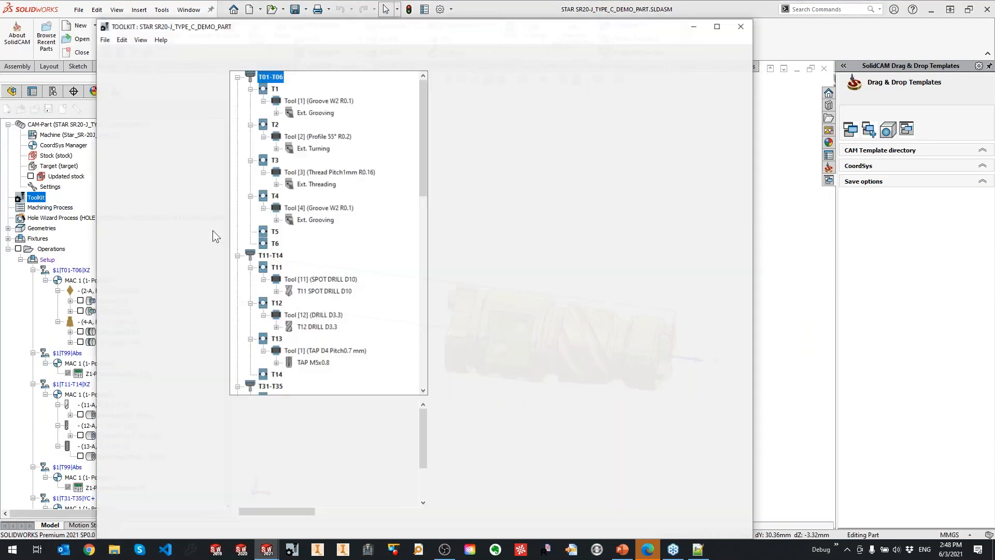
Examine the tool at station 21 in the machine preview and place the preview beside the toolkit window
drag(425, 166, 438, 264)
drag(462, 23, 416, 24)
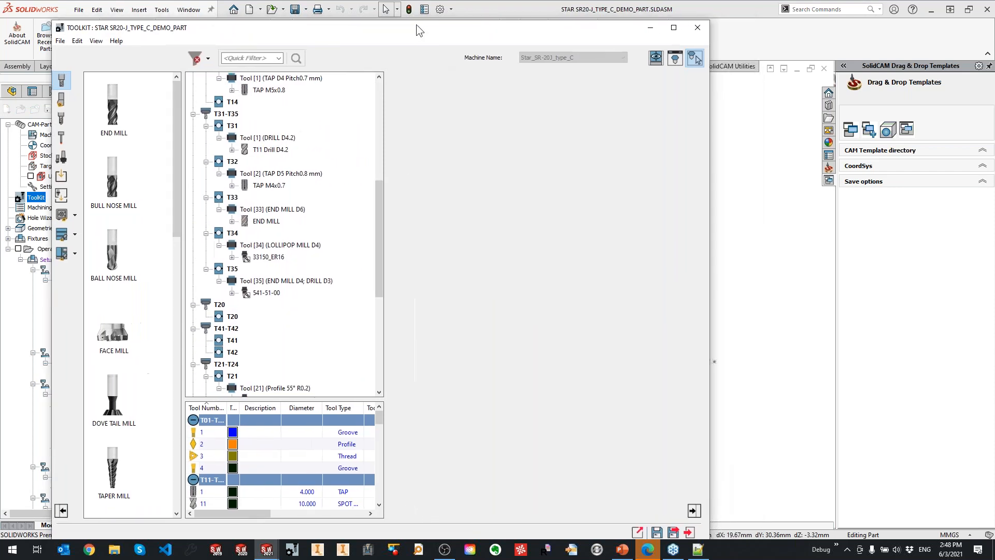
scroll(456, 289, up, 5)
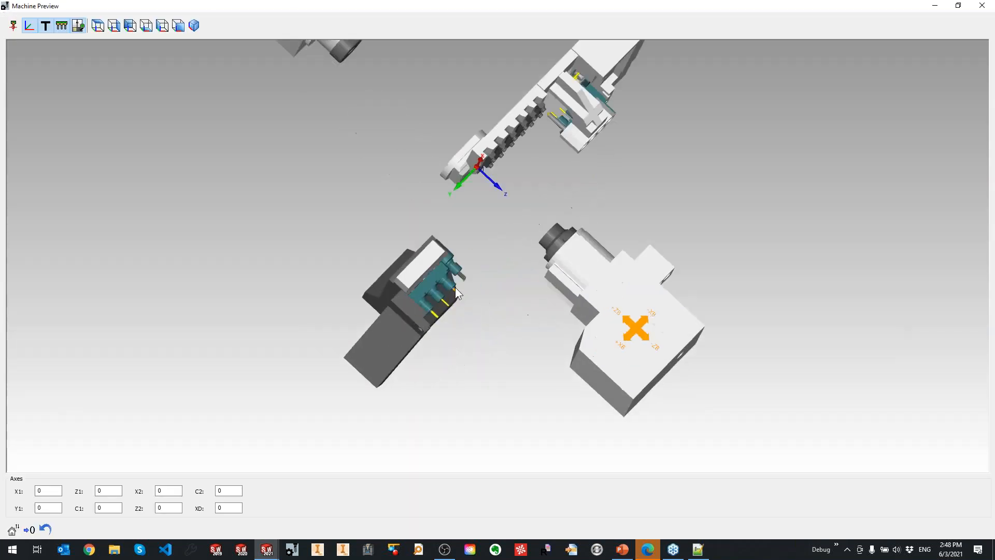
middle_drag(500, 233, 527, 222)
scroll(483, 229, up, 6)
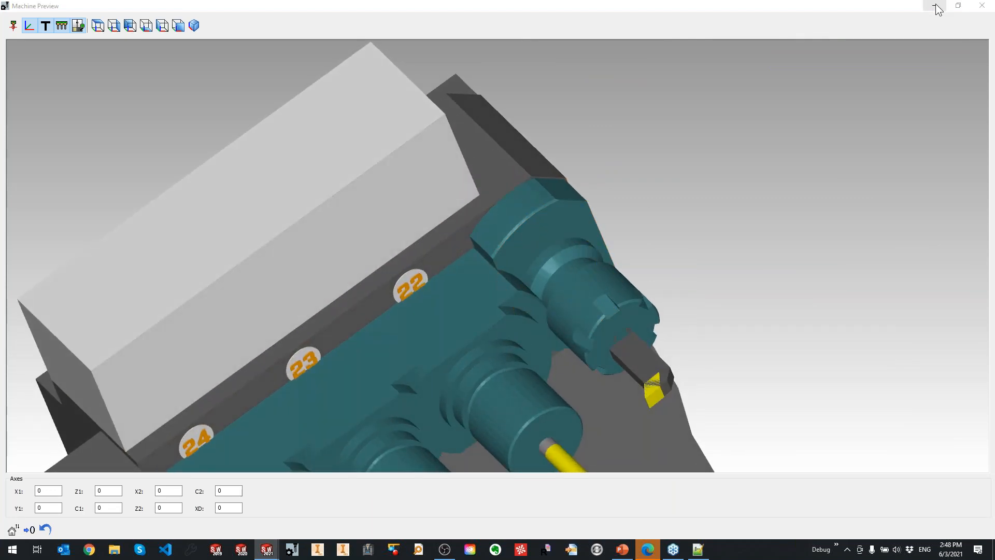
drag(859, 8, 890, 94)
Mount the turning Shank from the Webinar library on holder 54121 of Tool 21, alongside its existing shank
scroll(231, 276, down, 2)
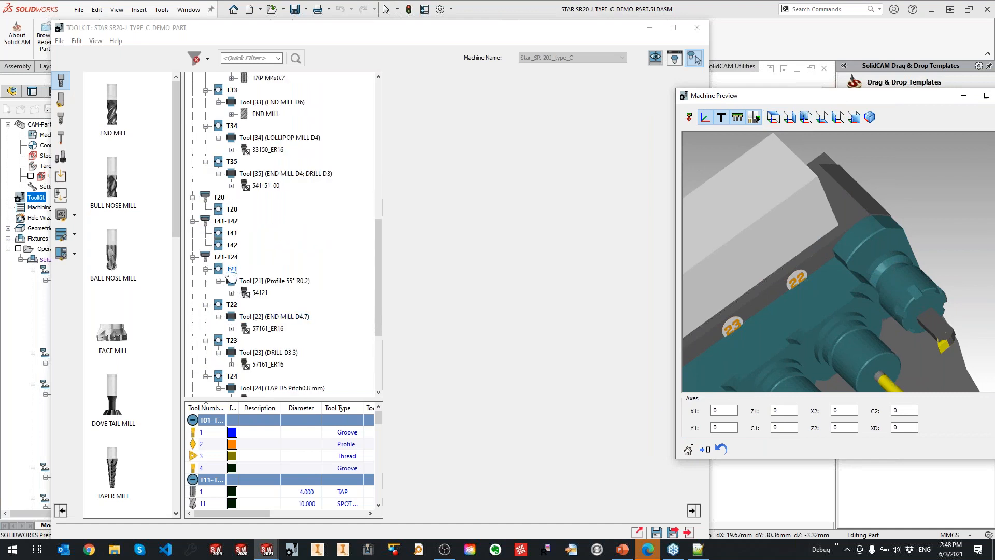
click(232, 293)
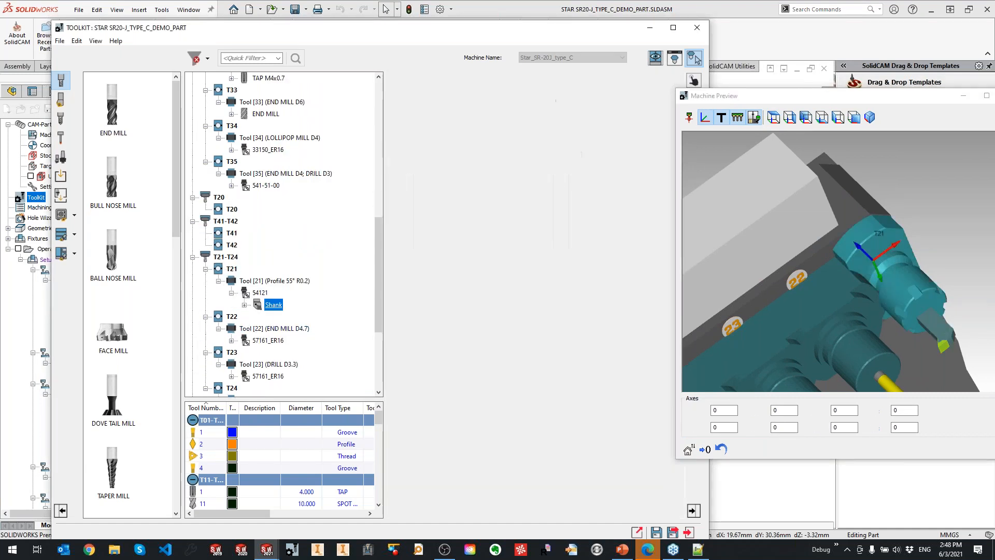
click(274, 304)
right_click(269, 305)
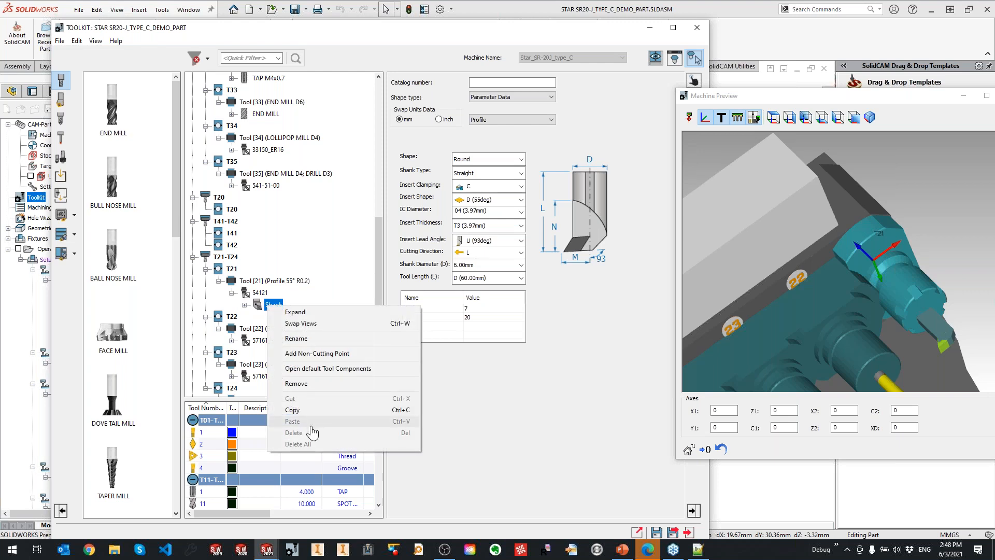
drag(379, 248, 379, 261)
click(244, 269)
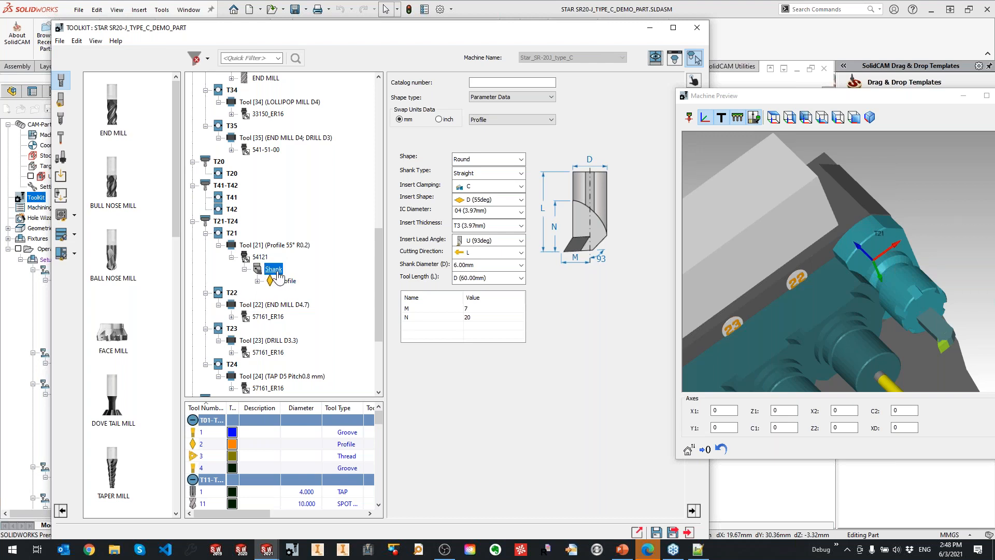
click(63, 214)
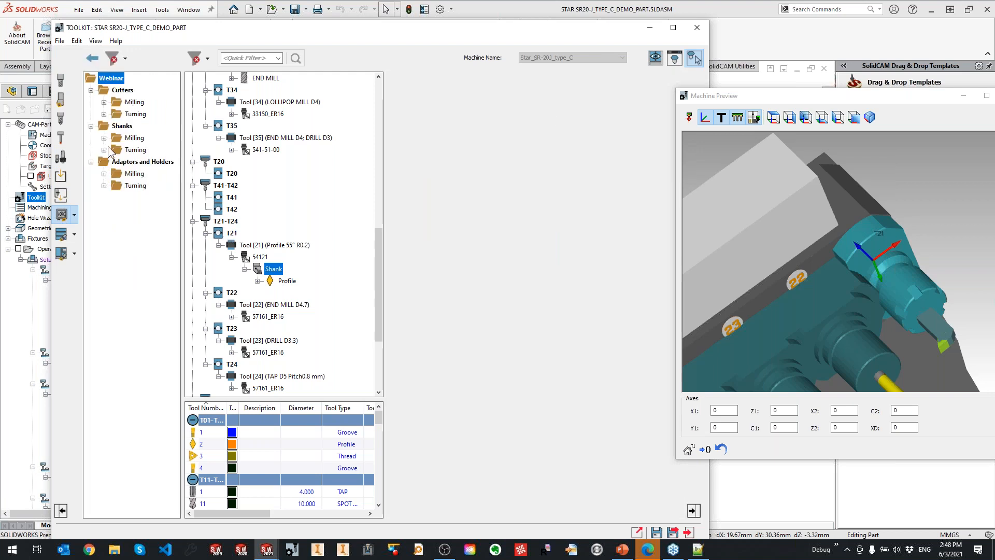
click(104, 150)
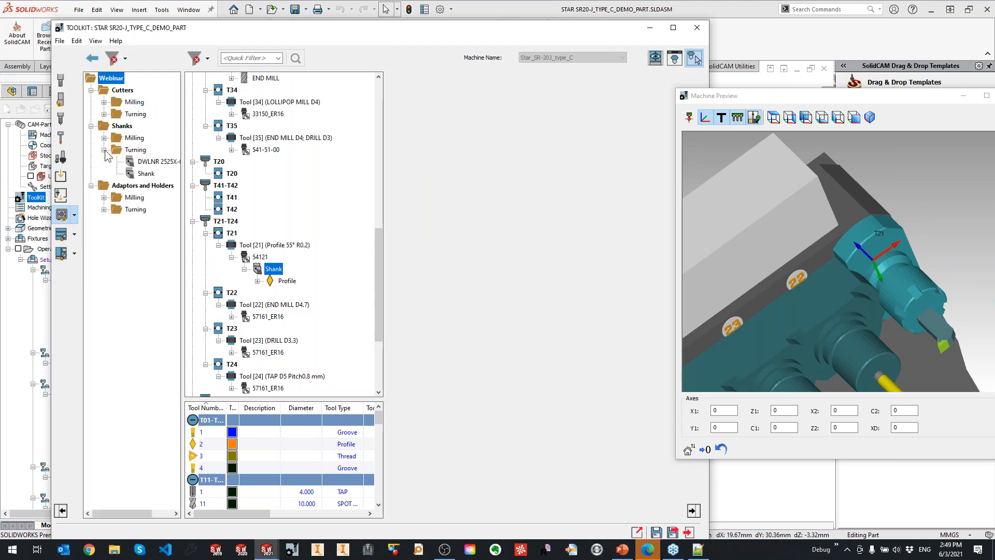
drag(146, 173, 261, 258)
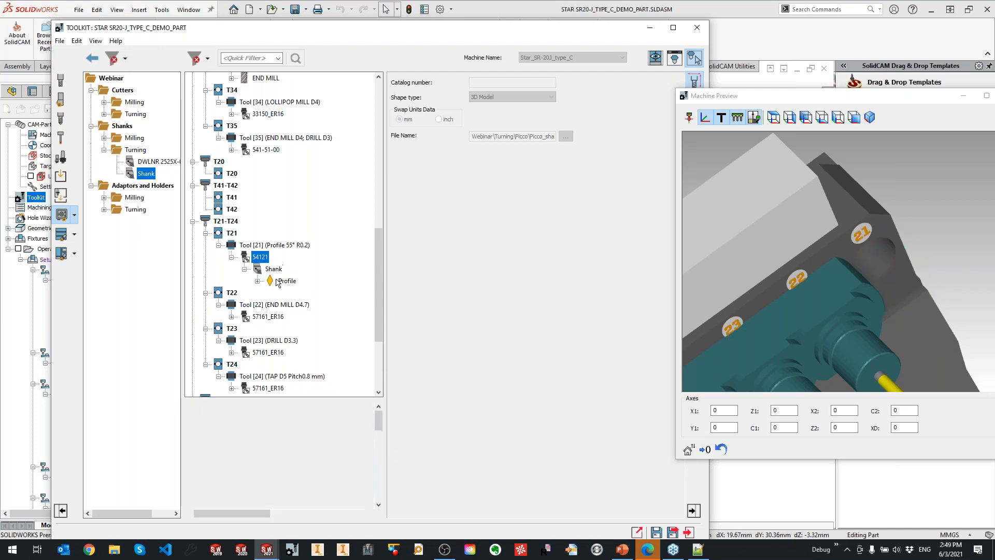
Mount the Profile insert from the Webinar library's turning cutters on the newly added shank of holder 54121
scroll(725, 324, up, 10)
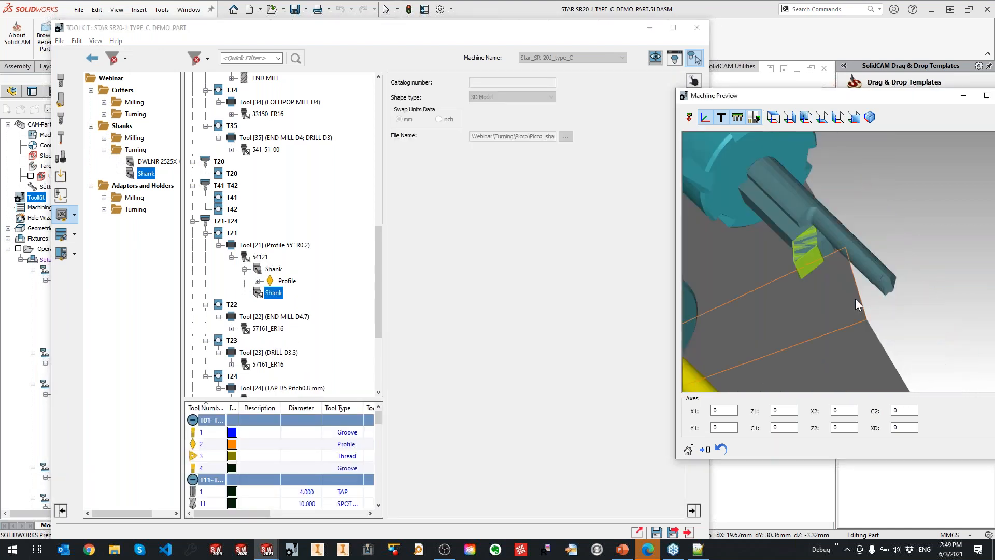
scroll(757, 217, down, 3)
middle_drag(756, 216, 728, 265)
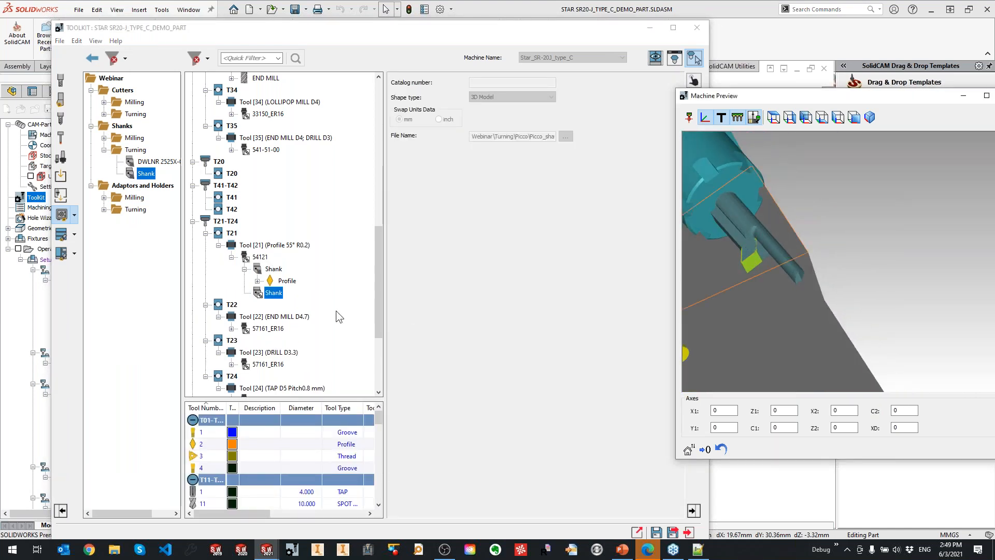
click(104, 113)
drag(147, 138, 290, 293)
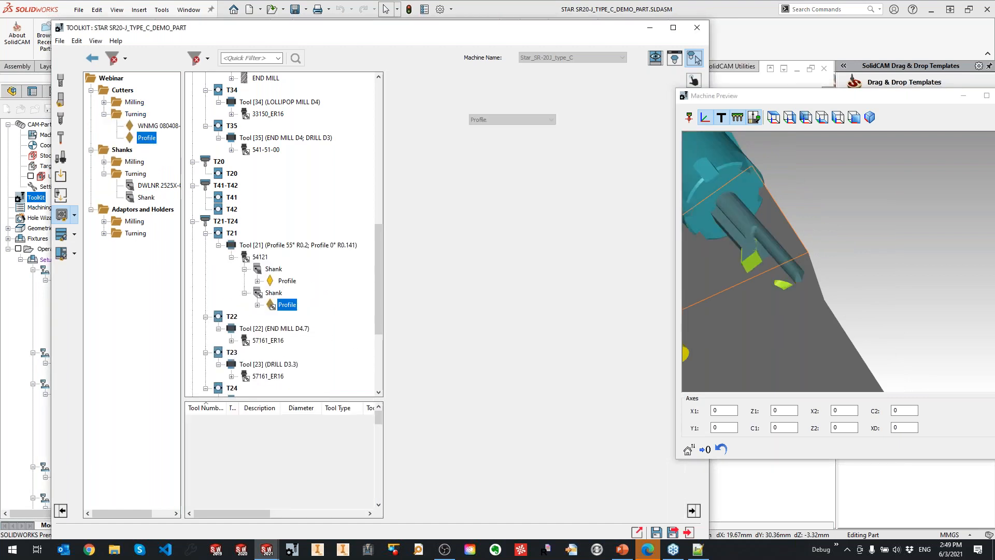
Inspect the new insert's fit on its shank in the machine preview and tool viewer, then close the machine preview
click(808, 288)
scroll(795, 280, up, 3)
middle_drag(819, 252, 809, 233)
drag(797, 100, 724, 81)
click(673, 63)
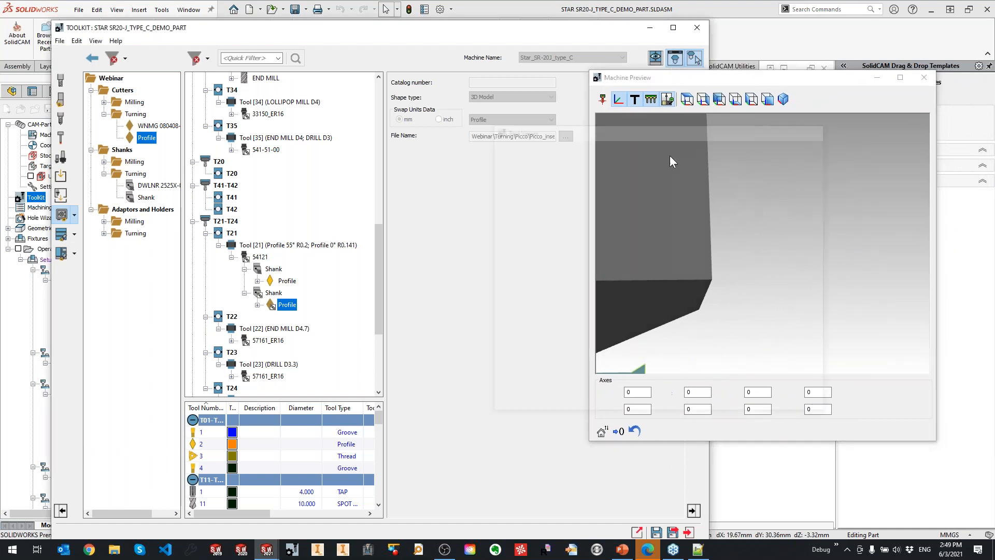
scroll(611, 289, up, 3)
scroll(629, 260, up, 2)
middle_drag(629, 260, 654, 297)
drag(591, 33, 527, 42)
drag(673, 81, 717, 111)
drag(553, 127, 534, 149)
click(880, 114)
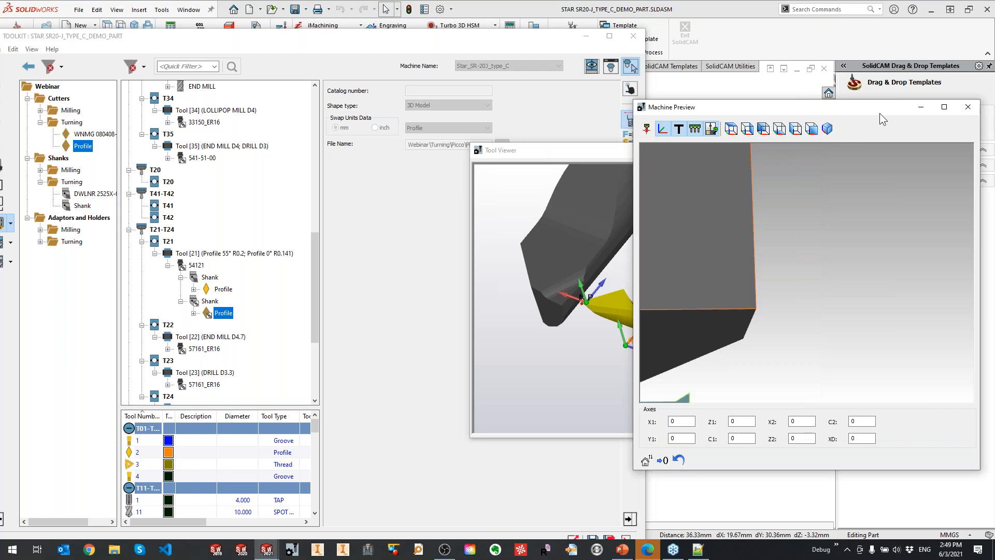
click(967, 107)
Open the mounting data of the Profile insert on the second shank of holder 54121
click(631, 121)
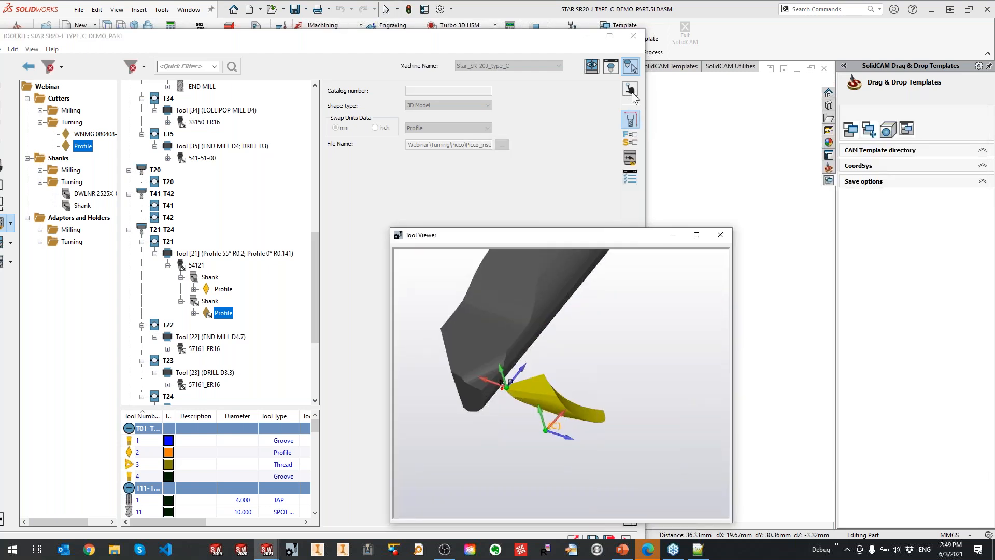
click(631, 158)
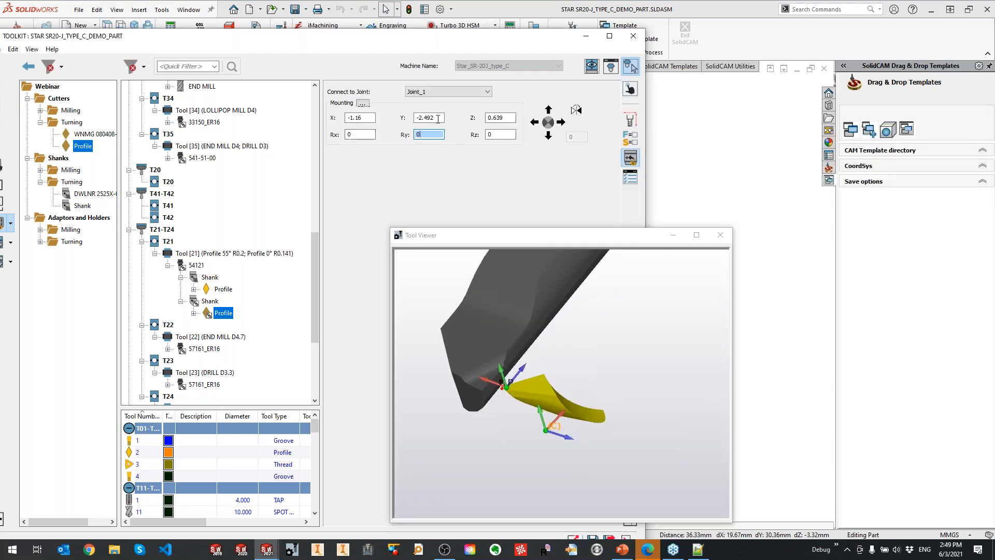
click(434, 118)
click(368, 119)
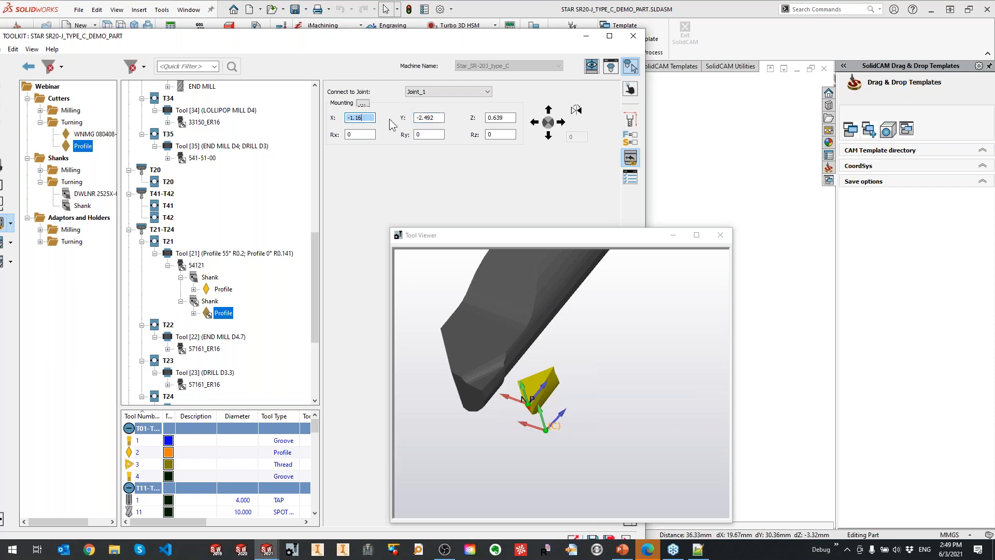
click(425, 119)
Try rotating the second Profile insert with a mounting Ry of 36 and compare its seat with the shank
mouse_move(545, 363)
middle_down()
mouse_move(555, 398)
mouse_move(556, 362)
mouse_move(542, 409)
mouse_move(538, 366)
middle_up()
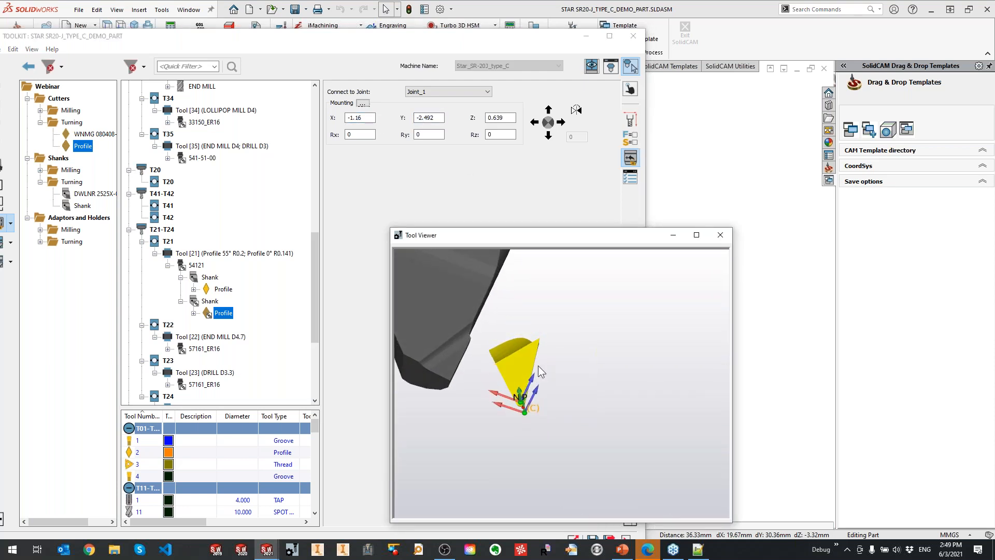
click(431, 136)
scroll(432, 138, up, 3)
scroll(430, 136, up, 4)
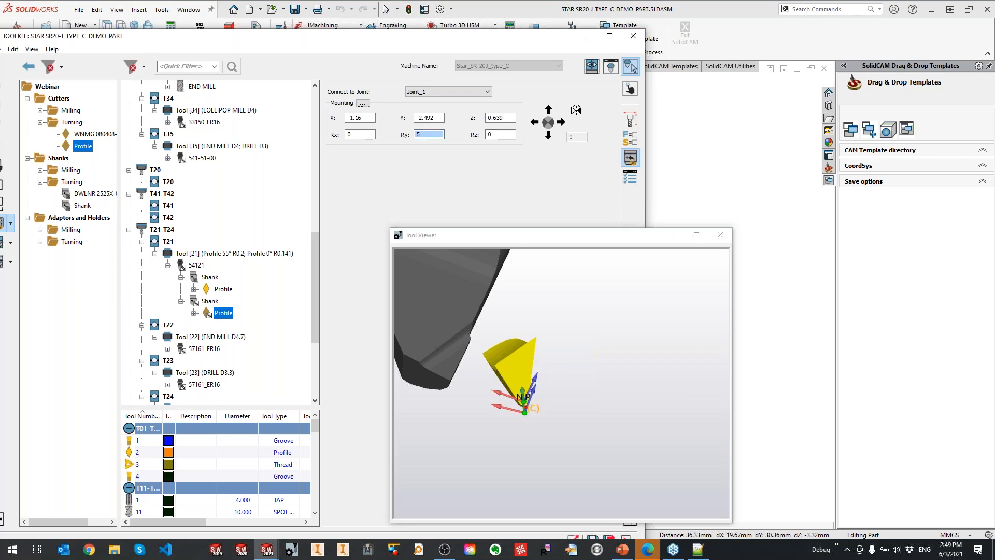
scroll(429, 135, up, 20)
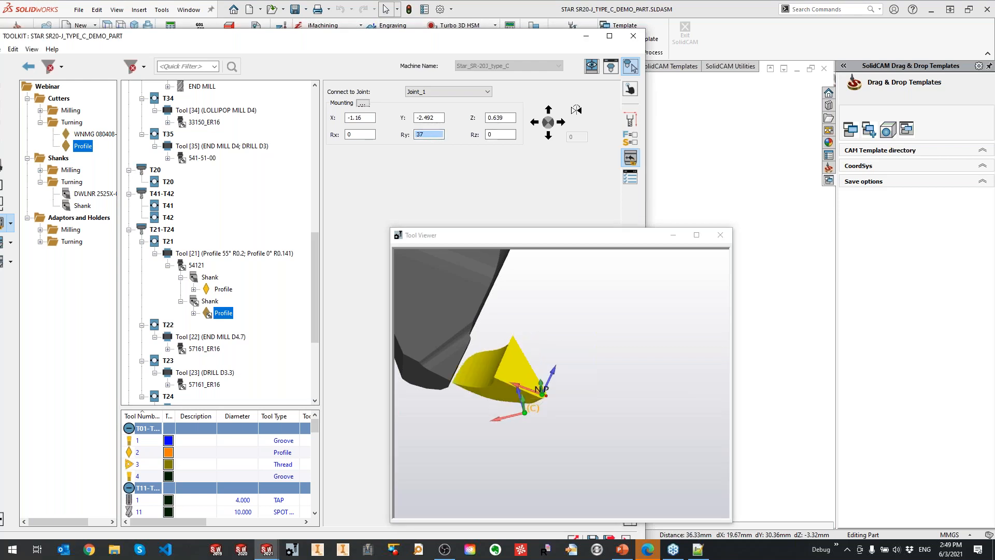
scroll(430, 139, up, 1)
scroll(430, 138, up, 1)
scroll(430, 137, up, 1)
middle_drag(490, 337, 470, 347)
click(430, 134)
scroll(430, 134, down, 1)
scroll(436, 134, down, 4)
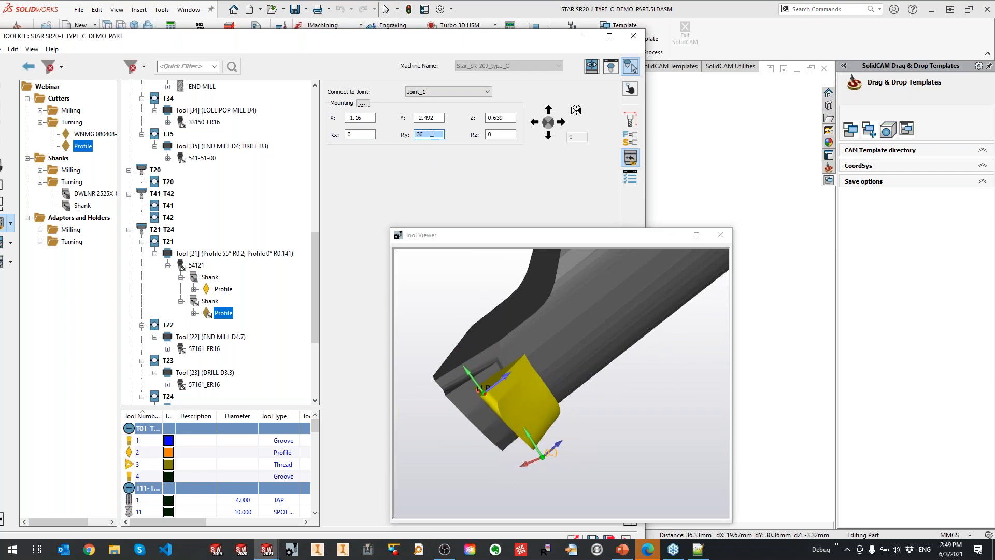
Set the second Profile insert's mounting rotation Ry to 35
drag(530, 379, 533, 347)
double_click(420, 134)
text(30)
key(Return)
middle_drag(496, 306, 556, 401)
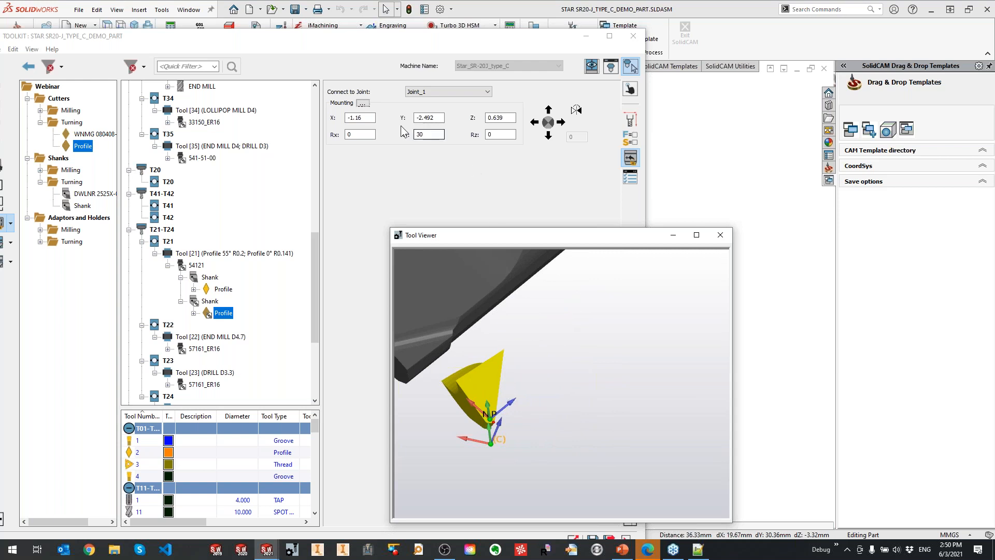
middle_drag(495, 400, 503, 395)
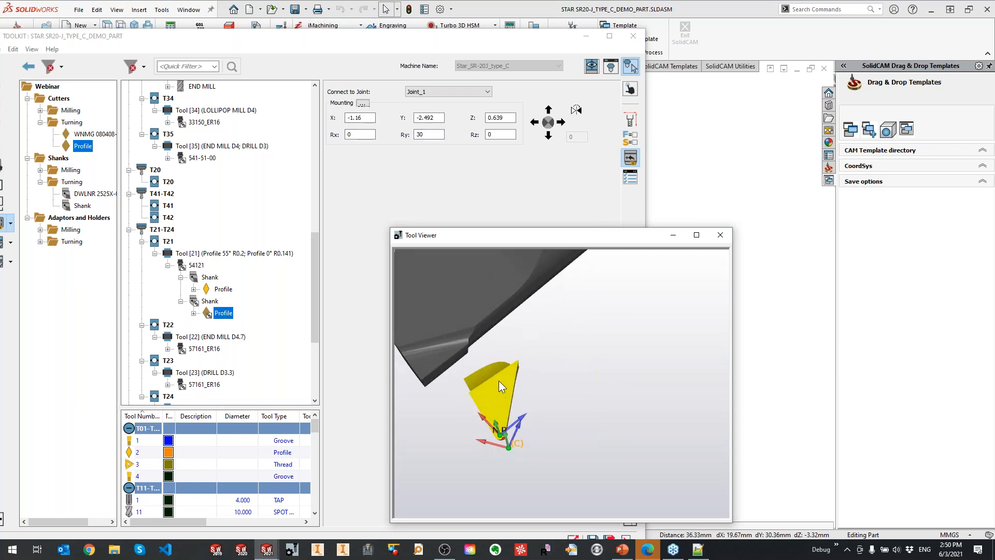
click(438, 134)
scroll(439, 134, up, 3)
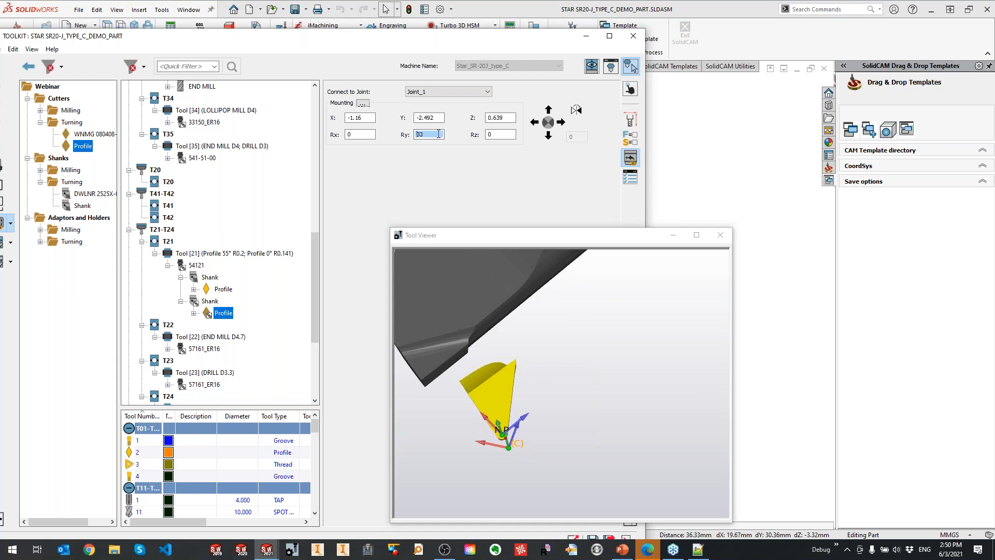
scroll(439, 134, up, 2)
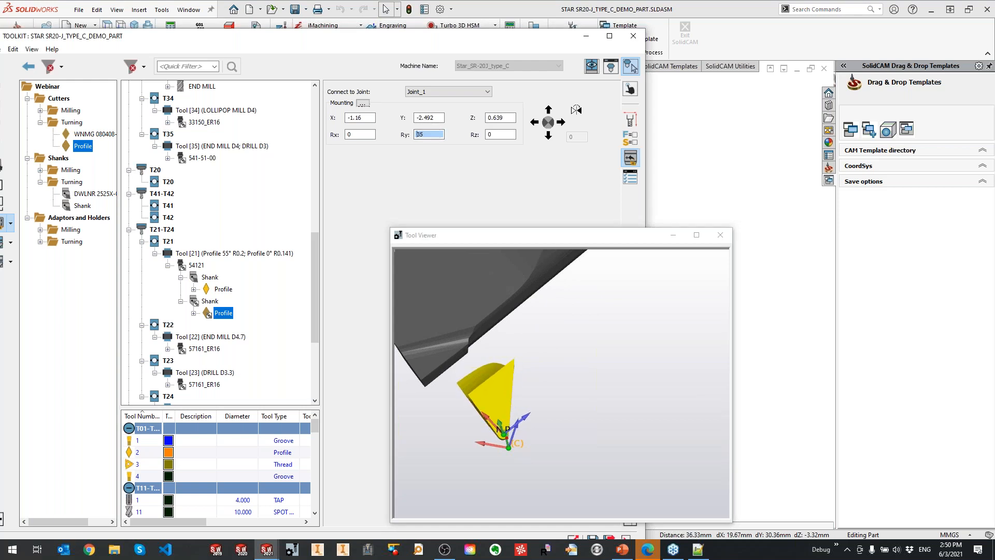
Try shifting the insert toward the shank seat with mounting offsets Y -0.492 and Z -0.361
click(423, 116)
scroll(422, 116, up, 2)
click(367, 119)
scroll(368, 119, down, 2)
scroll(368, 119, up, 2)
click(508, 118)
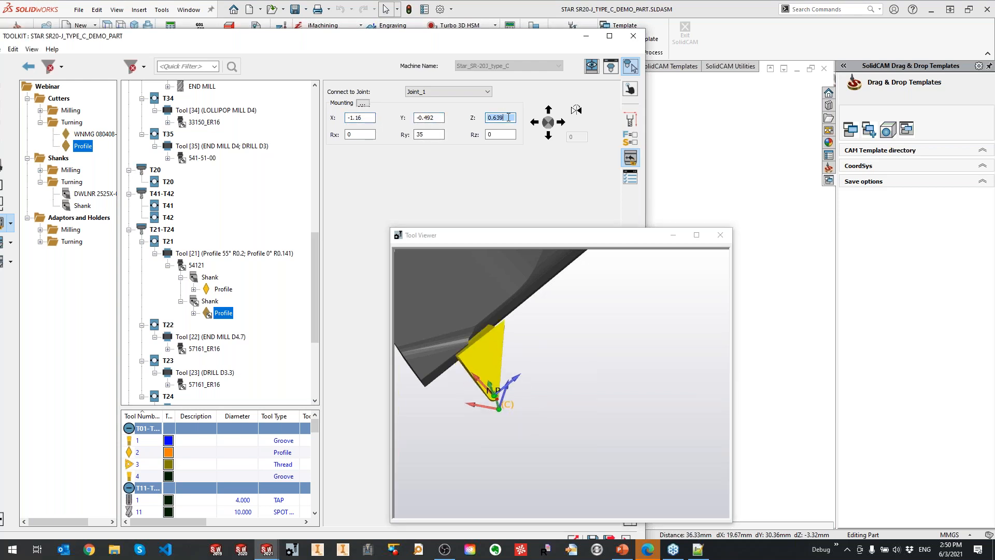
scroll(509, 118, down, 1)
middle_drag(508, 294, 557, 402)
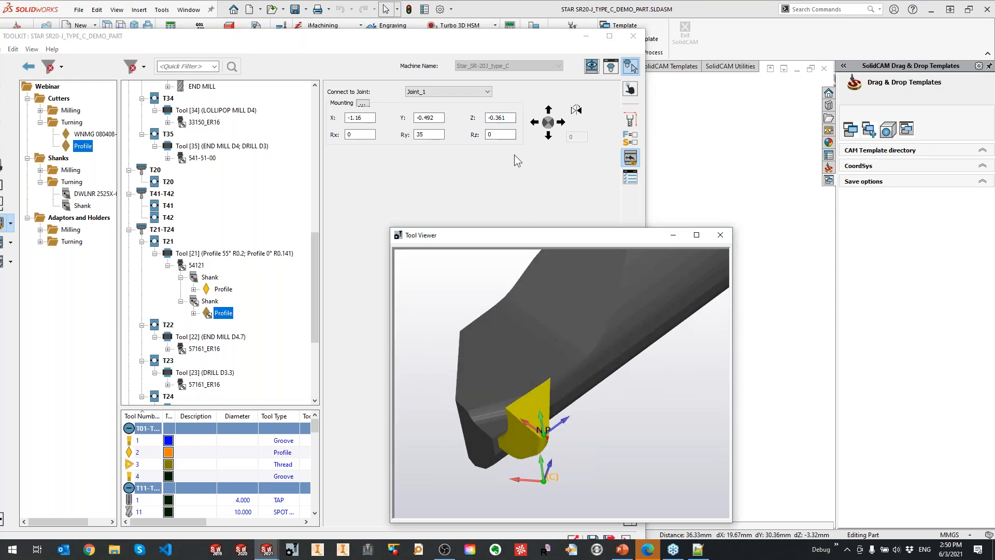
Try fine-tuning the insert's mounting Z offset to -0.561 against the shank seat
click(505, 119)
scroll(505, 119, down, 1)
scroll(505, 119, up, 1)
scroll(506, 119, up, 1)
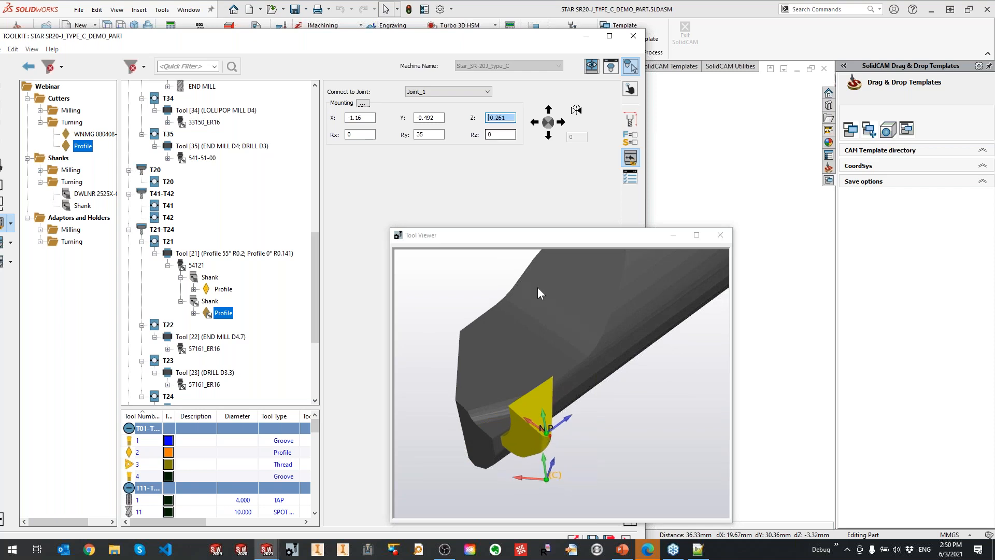
middle_drag(537, 288, 534, 414)
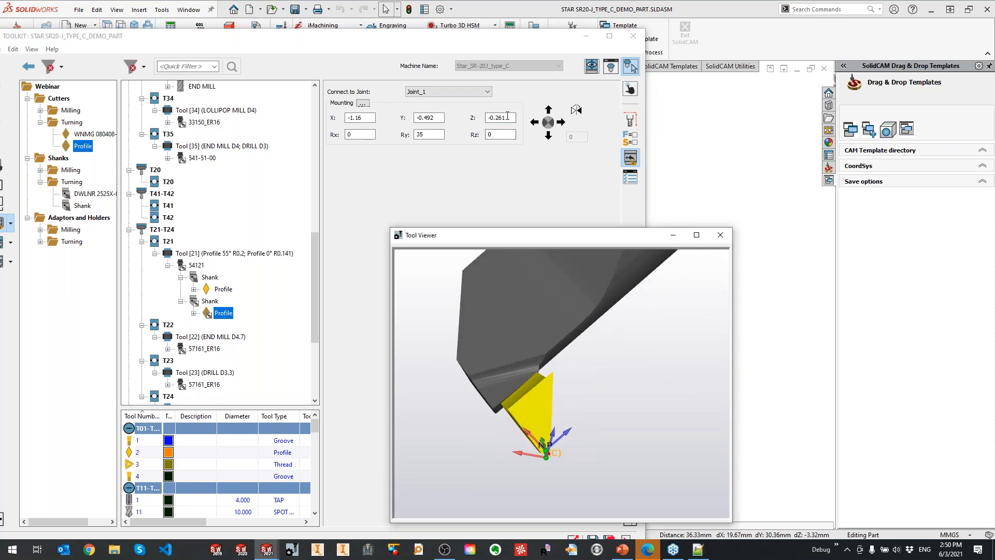
click(508, 117)
scroll(508, 117, down, 3)
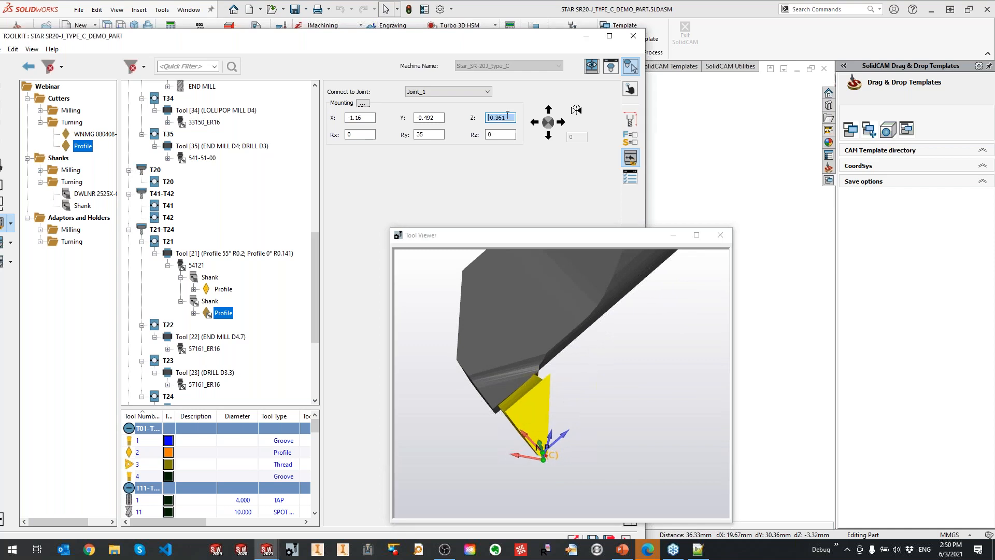
middle_drag(540, 418, 560, 404)
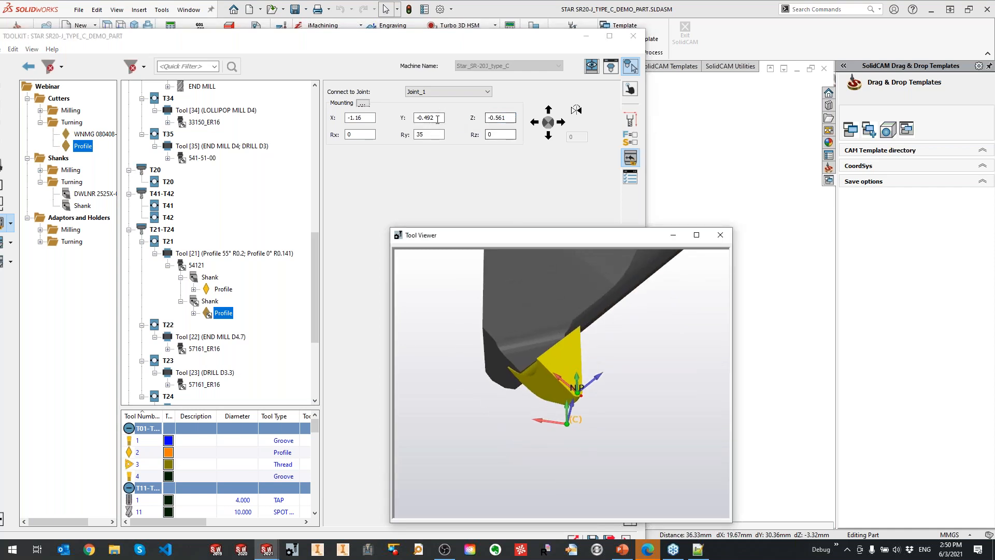
Try moving the insert to mounting offsets Y -2.292 and X -0.16 and check how it meets the shank
click(438, 118)
scroll(438, 118, down, 11)
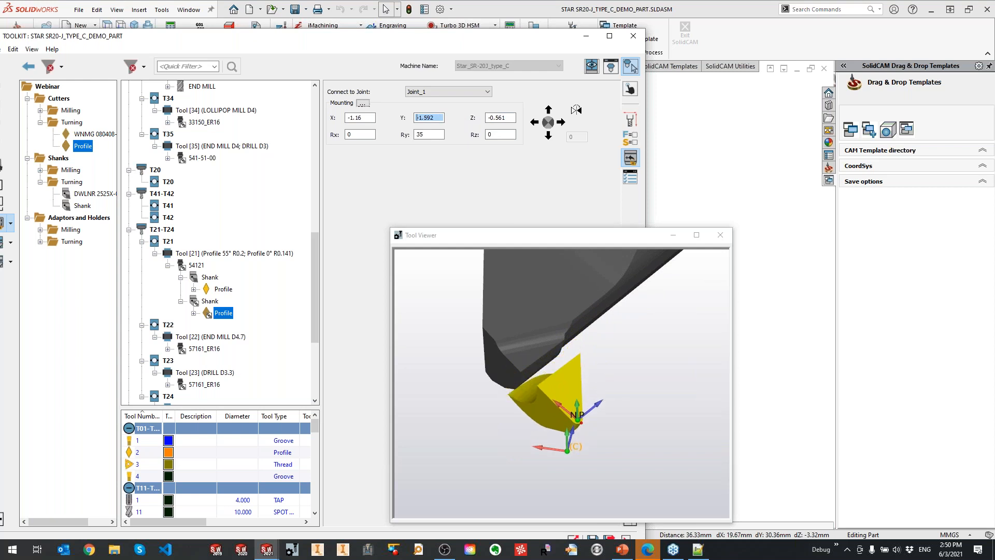
scroll(442, 117, down, 1)
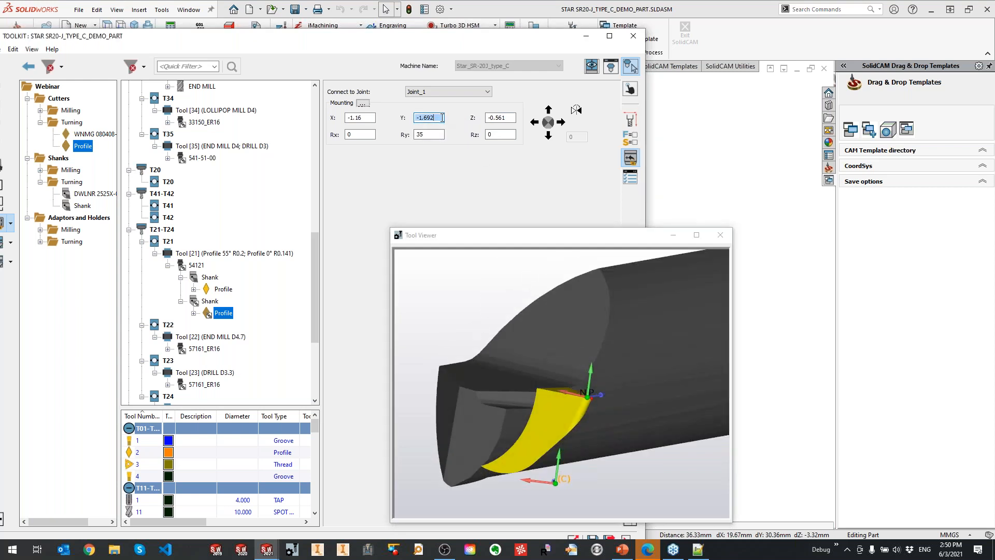
scroll(441, 117, down, 3)
click(353, 117)
scroll(347, 118, up, 4)
scroll(353, 117, up, 4)
drag(460, 267, 521, 400)
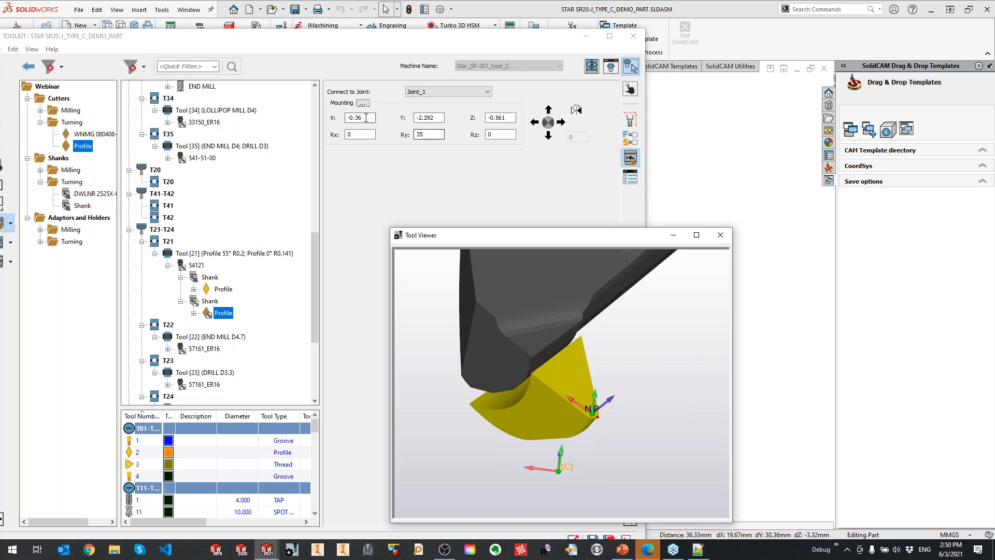
click(366, 117)
scroll(365, 117, up, 2)
drag(520, 338, 556, 320)
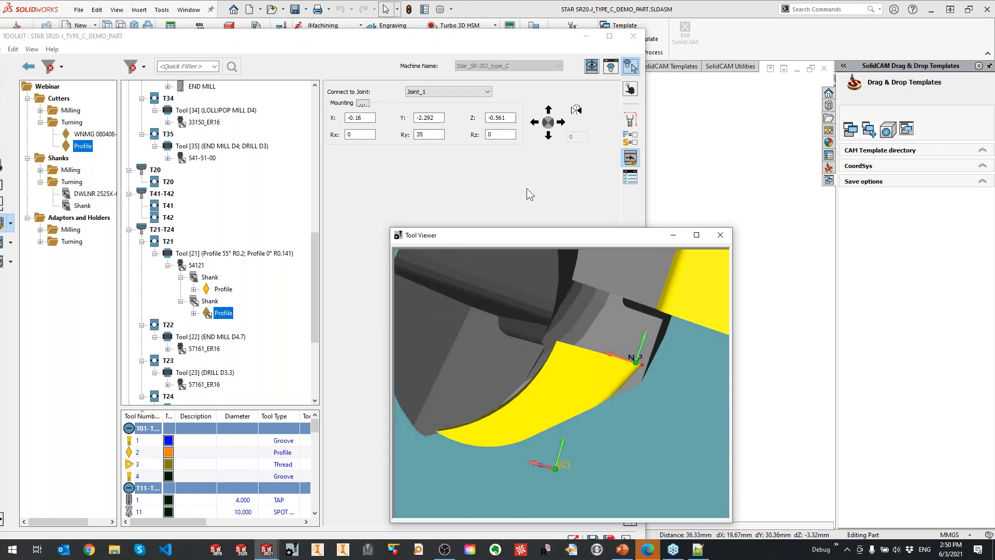
Seat the insert on its shank with mounting offsets X 0.14, Y -2.492 and Z 0.039
click(498, 116)
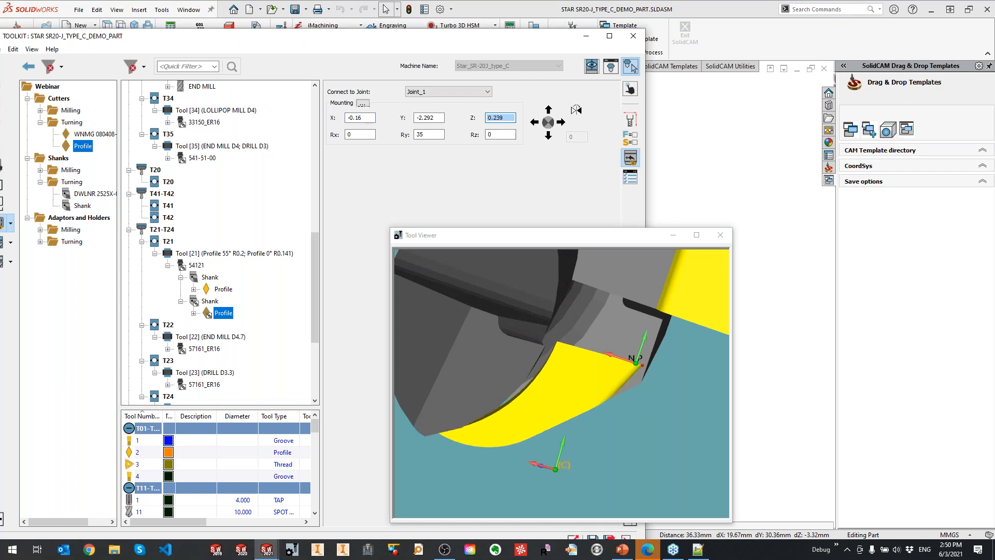
click(417, 117)
scroll(418, 117, down, 1)
scroll(418, 117, down, 1)
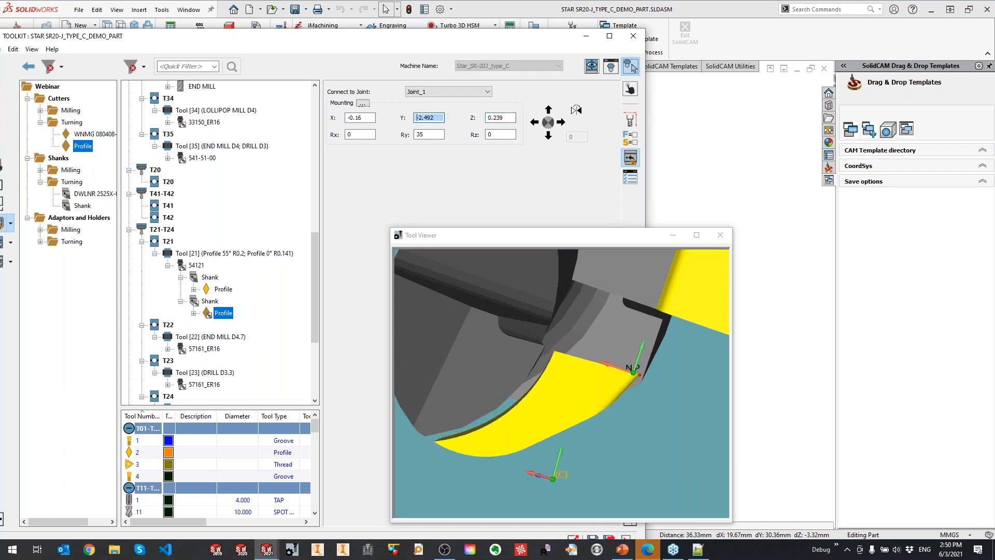
click(350, 118)
scroll(349, 118, up, 2)
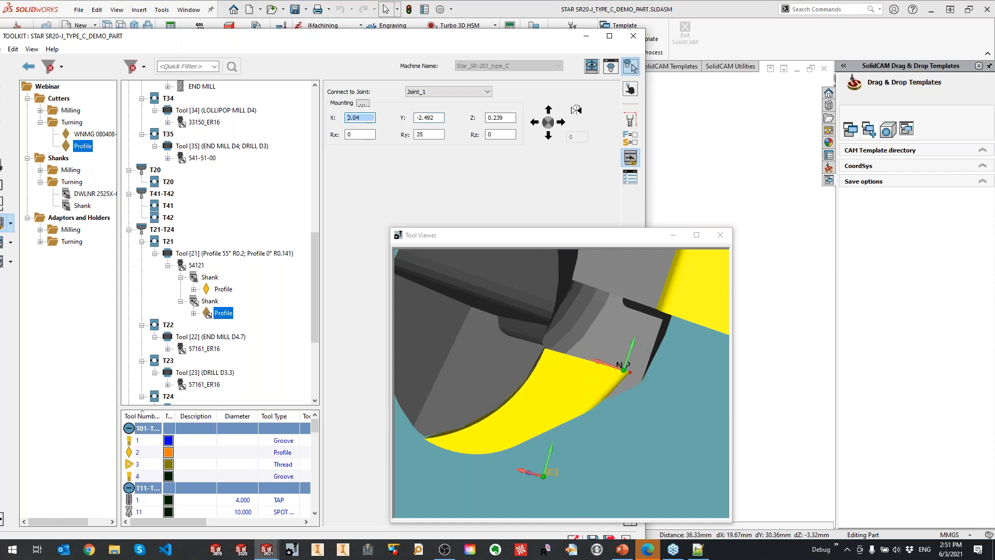
scroll(372, 122, up, 1)
middle_drag(536, 293, 528, 377)
click(433, 118)
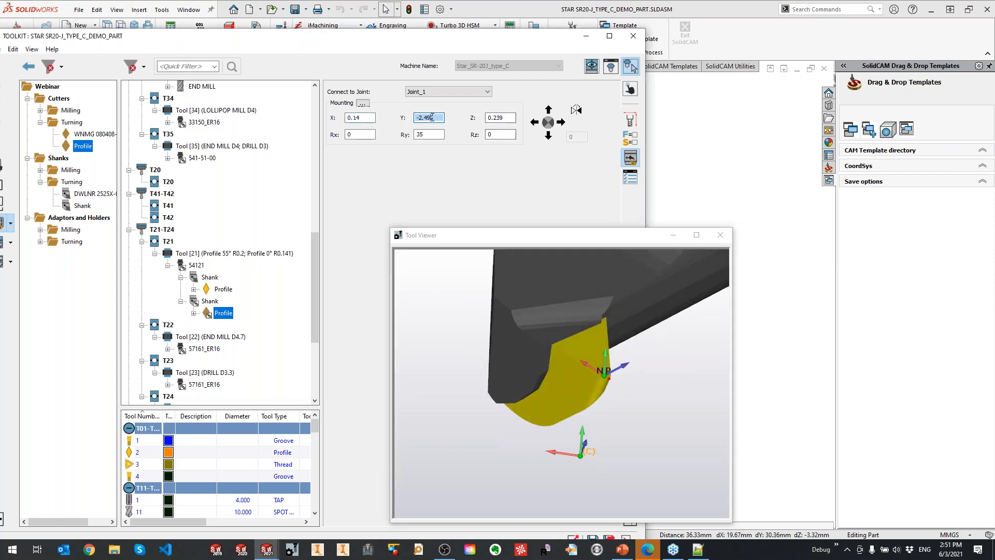
click(488, 118)
scroll(488, 118, down, 2)
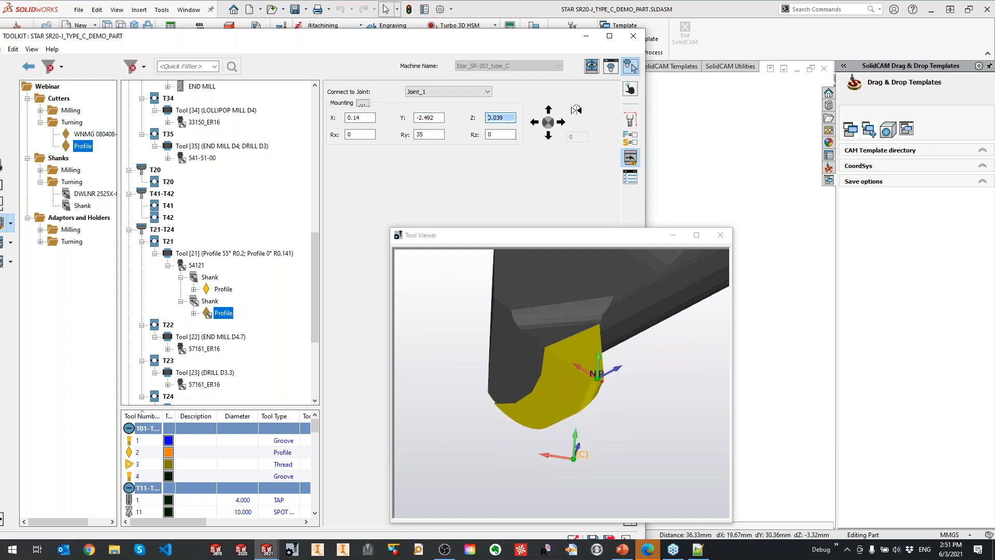
middle_drag(562, 300, 555, 325)
middle_drag(606, 399, 578, 460)
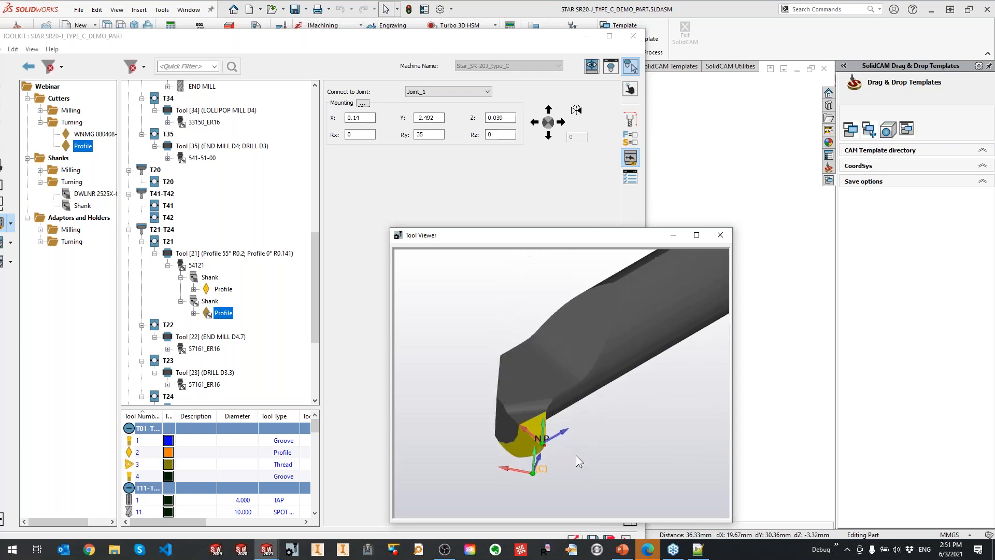
Enable the origin position for the second Profile insert's cutting point and place the point at corner c
drag(619, 240, 646, 163)
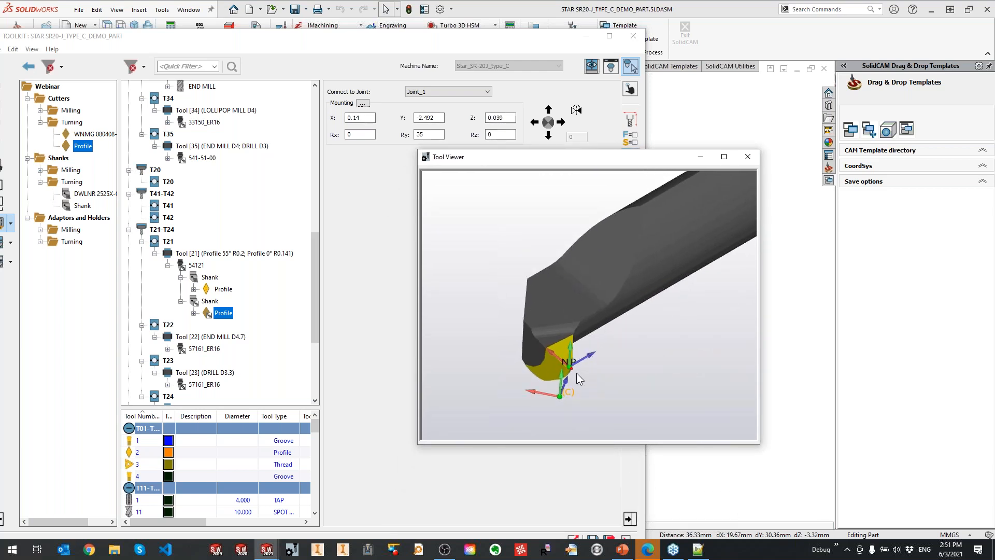
middle_drag(620, 334, 573, 390)
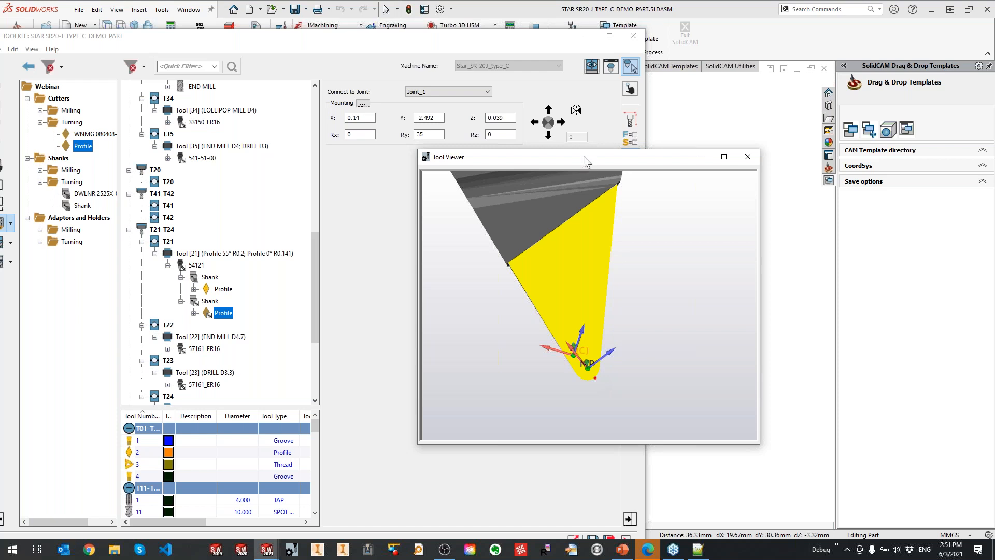
drag(584, 158, 627, 174)
click(194, 314)
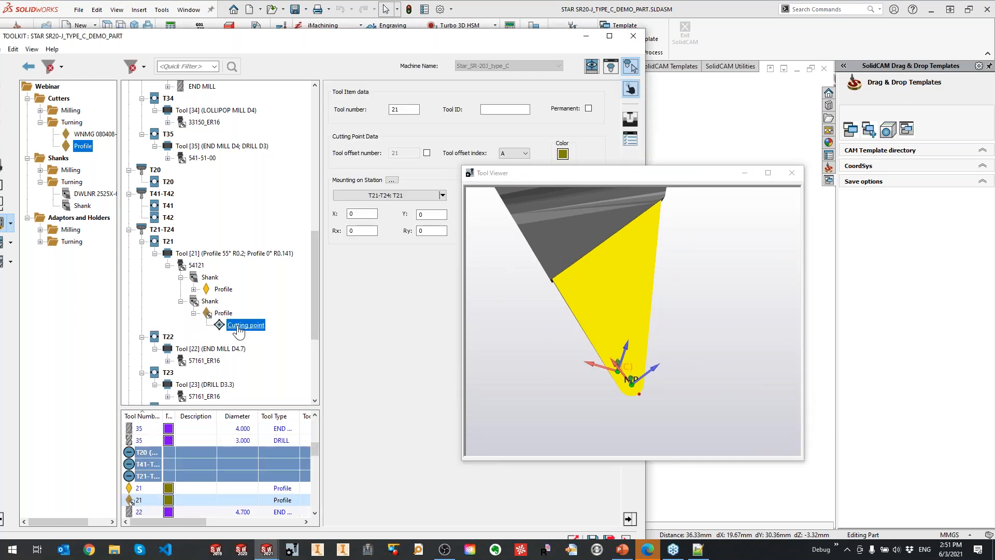
click(631, 123)
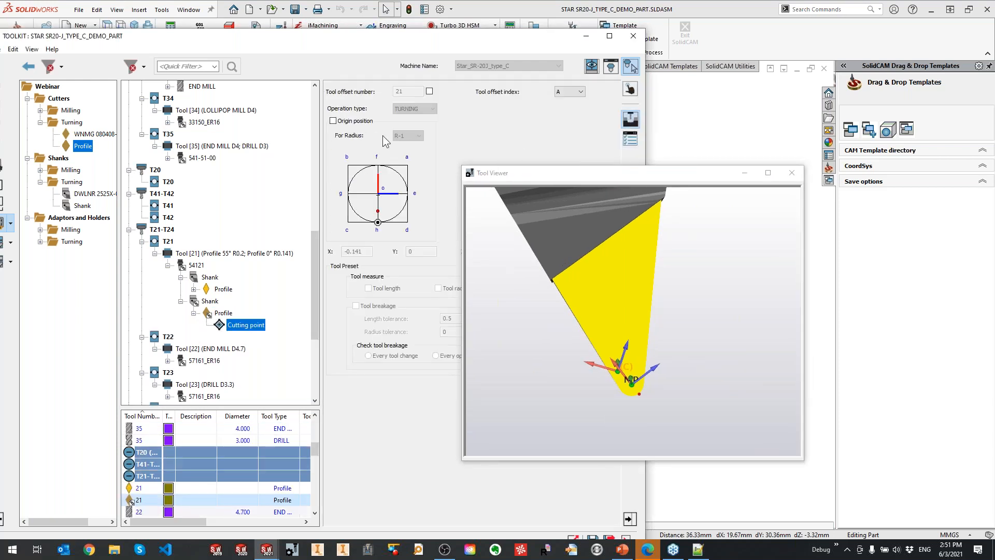
click(333, 121)
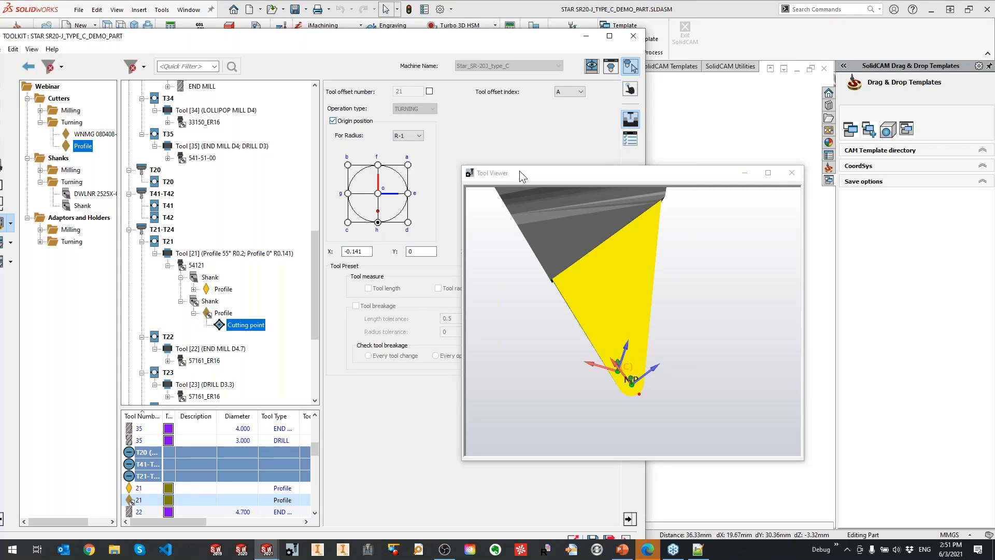
drag(503, 180, 520, 198)
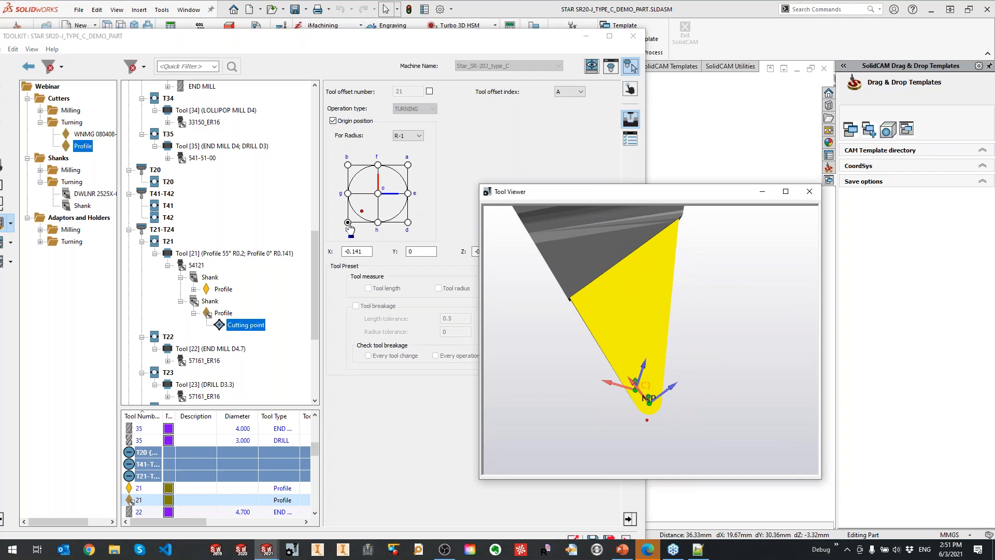
Close the tool viewer and the toolkit, and open the Face - BS (34) operation for editing
click(810, 191)
click(607, 537)
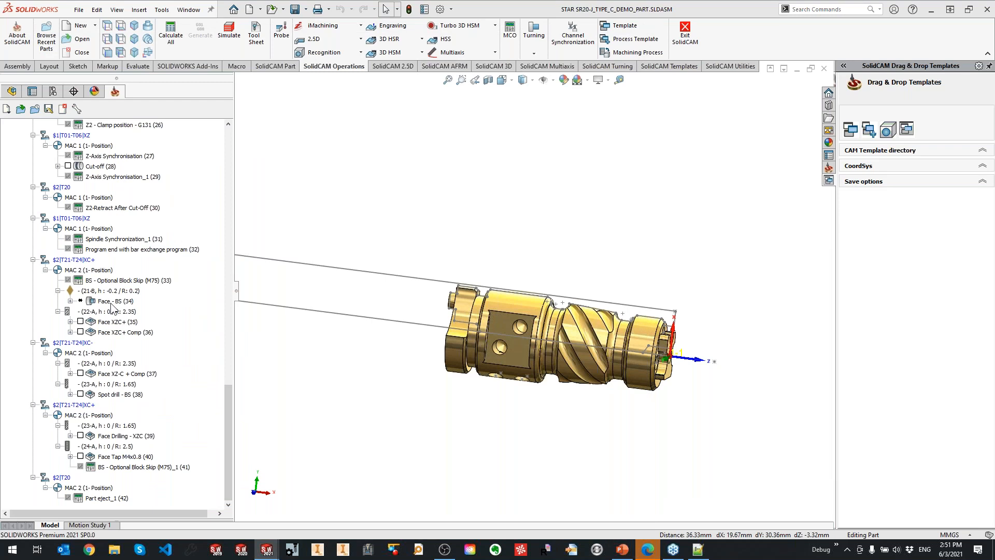
right_click(111, 306)
click(134, 164)
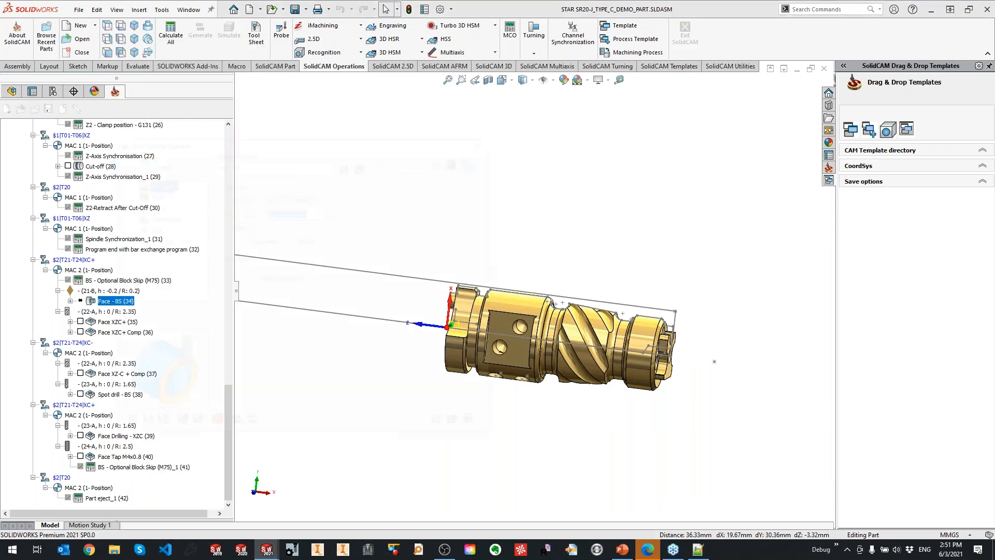
Select the second Profile insert's cutting point at T21 as the tool for the Face - BS operation, then save and exit the operation
click(151, 194)
click(288, 356)
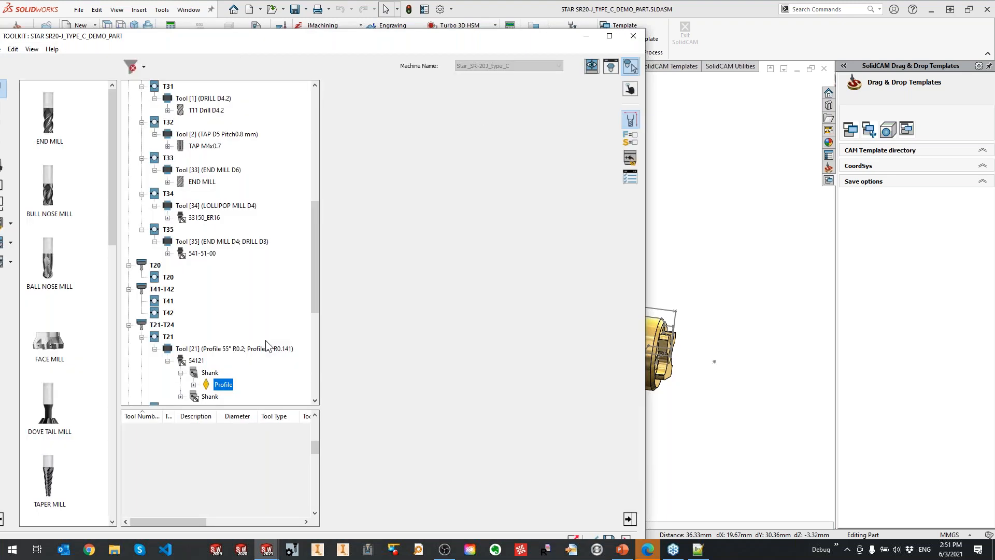
scroll(266, 341, down, 1)
click(181, 361)
click(194, 373)
click(240, 388)
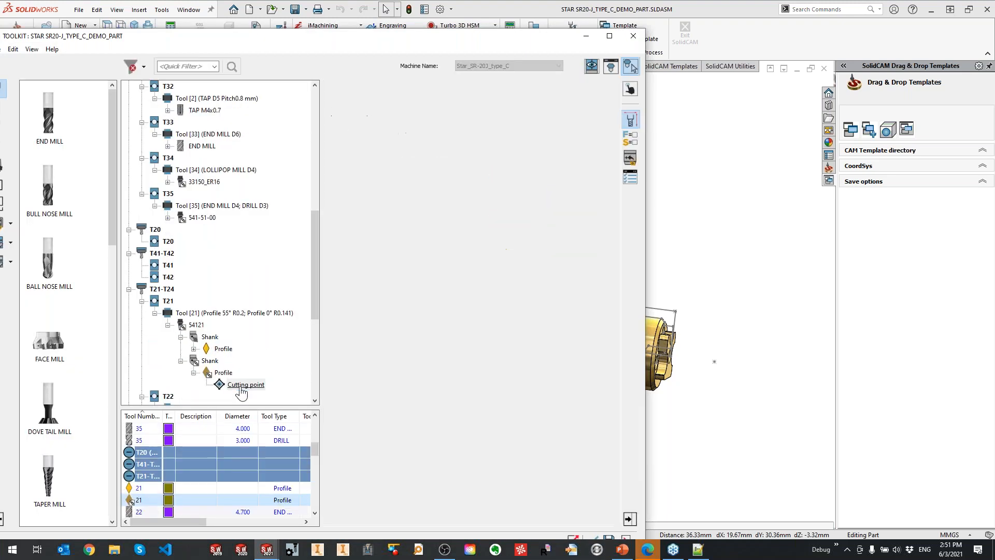
click(597, 540)
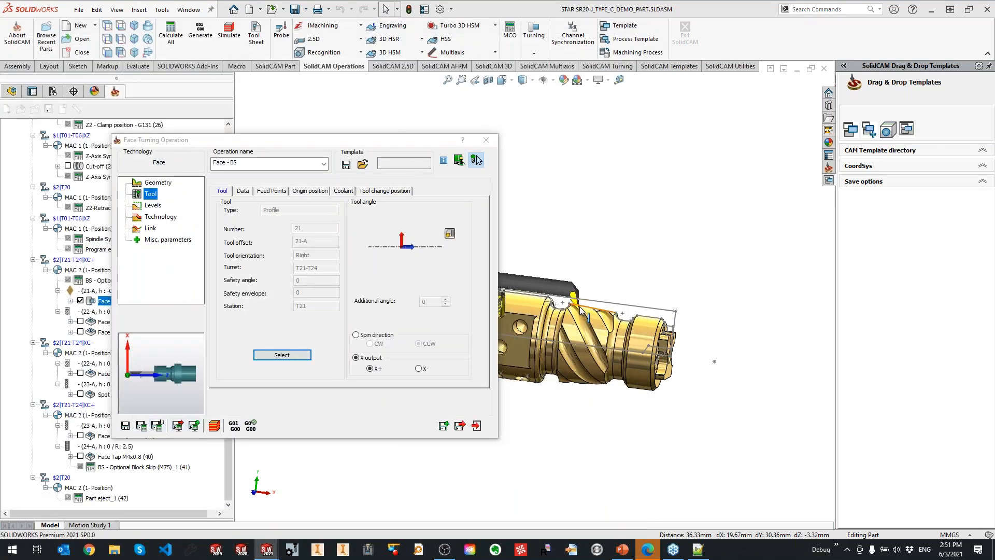
ctrl+middle_drag(567, 300, 734, 268)
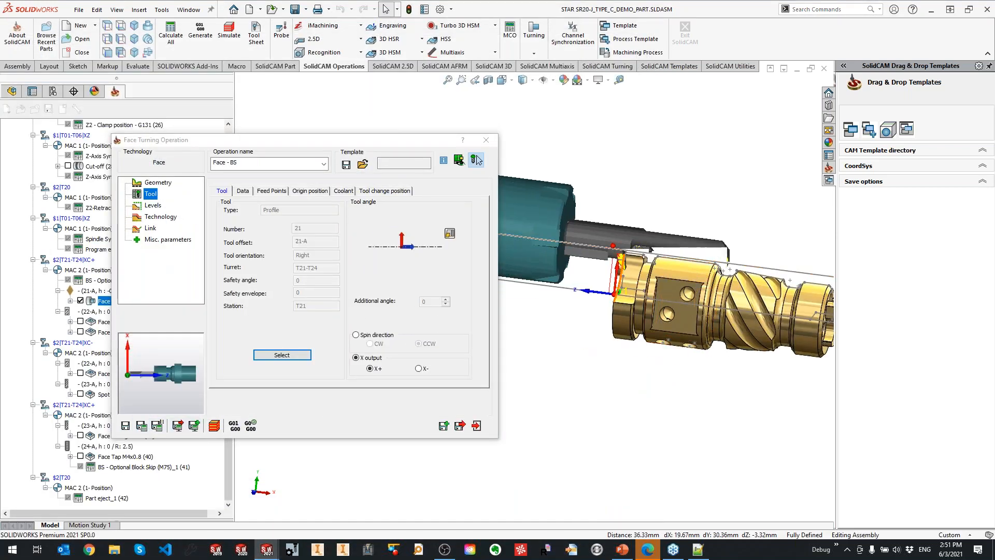
click(460, 426)
Delete the first Shank and its insert from holder 54121 at T21 in the tool table, and save the table
double_click(29, 199)
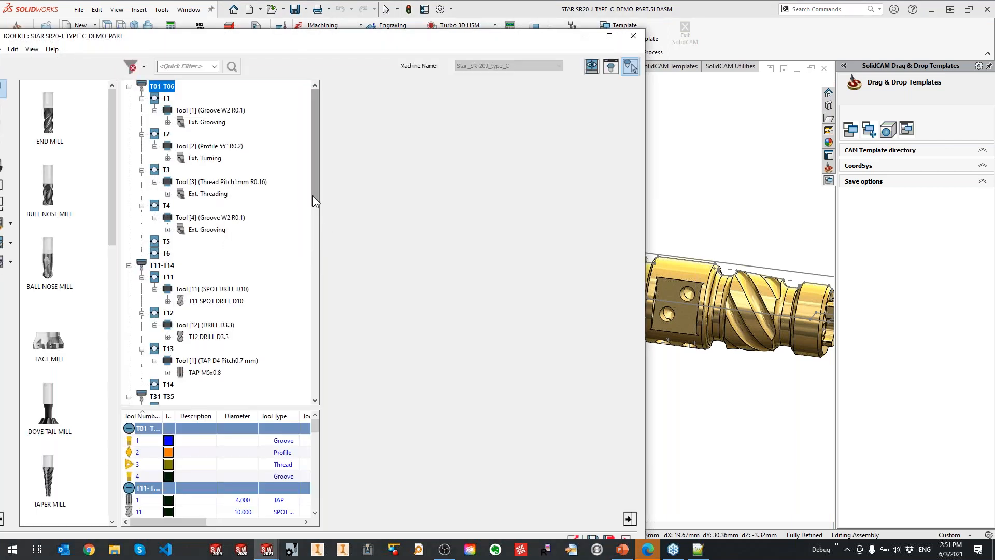
drag(312, 195, 254, 335)
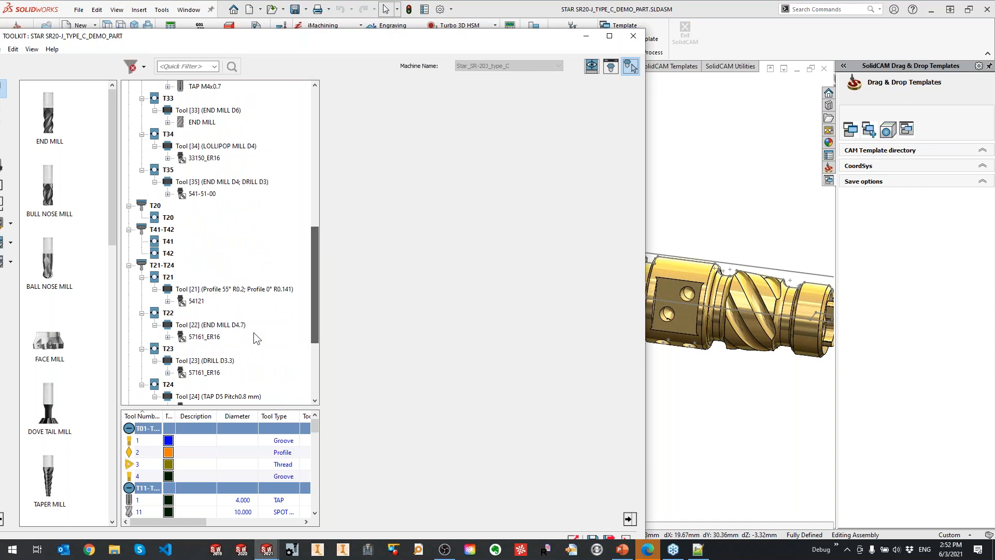
click(168, 301)
right_click(197, 313)
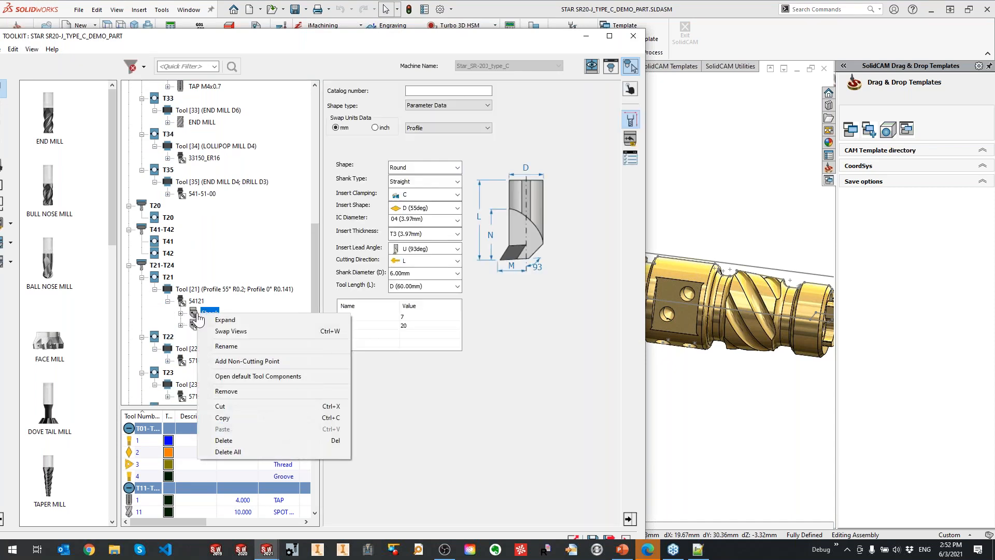
click(258, 440)
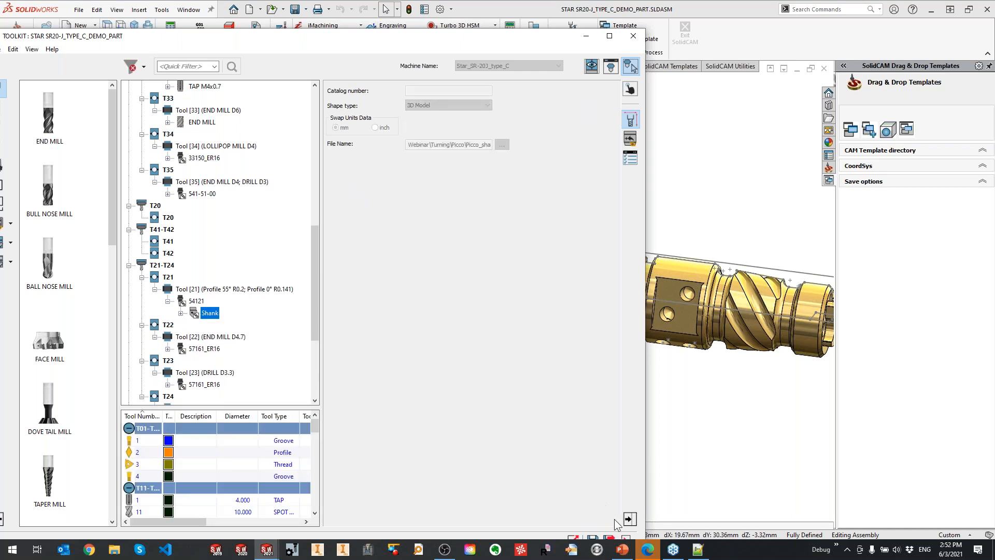
click(610, 539)
Reopen the Face - BS (34) operation and inspect the insert's orientation against the back spindle in the machine preview
scroll(145, 412, down, 5)
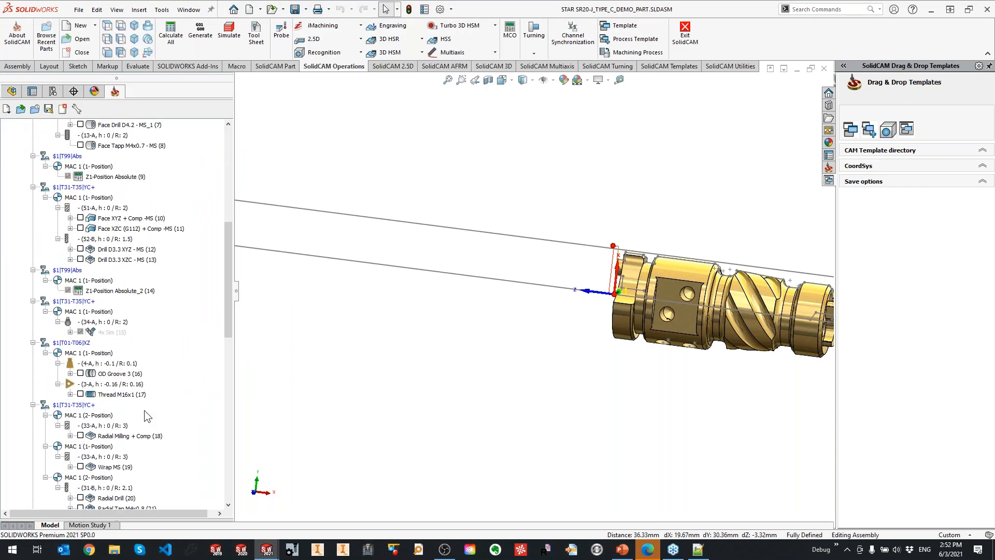
scroll(145, 412, down, 11)
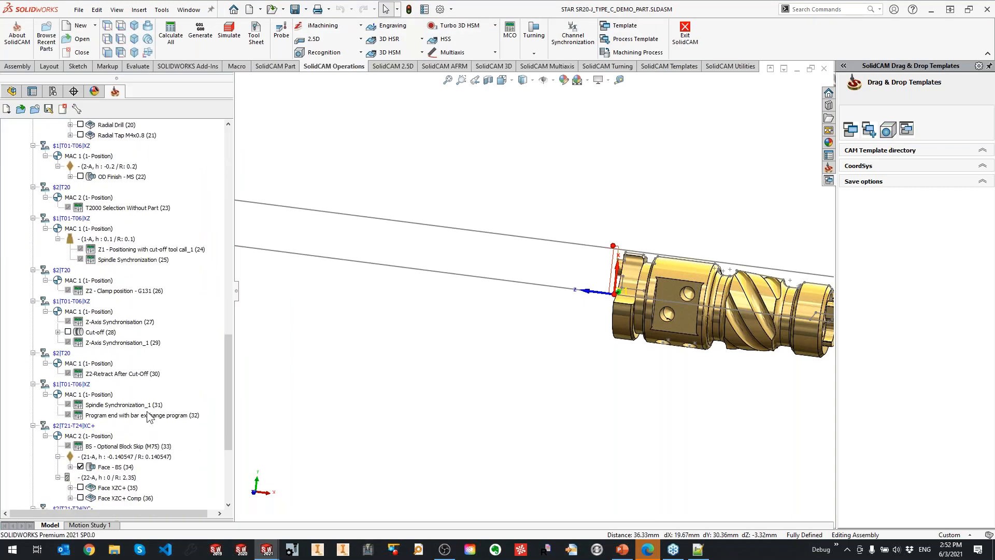
double_click(125, 405)
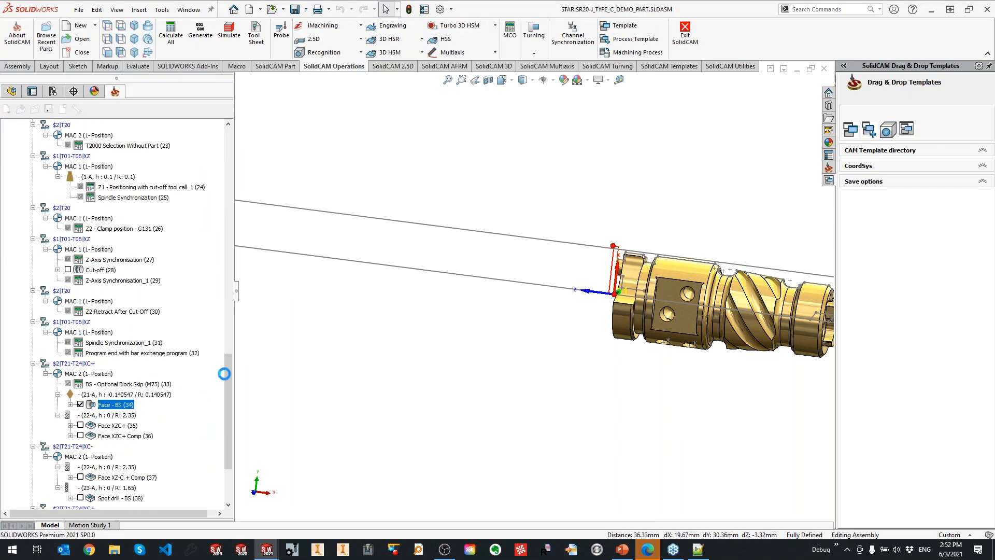
scroll(140, 378, down, 4)
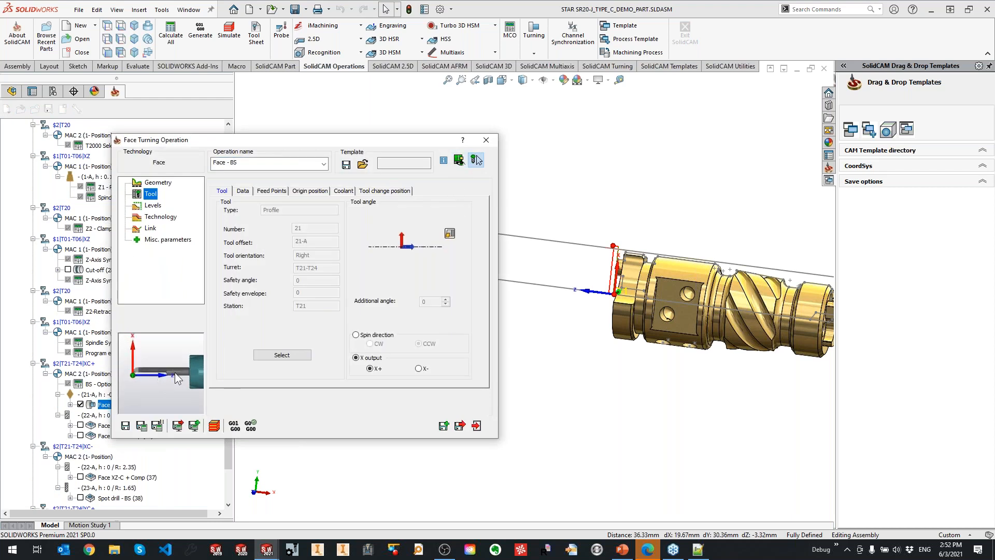
click(458, 162)
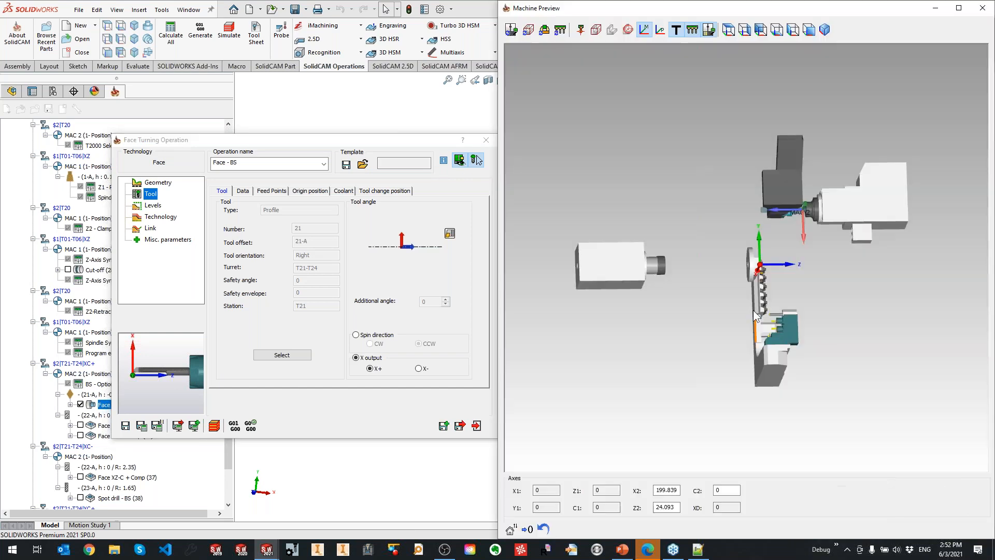
scroll(771, 311, up, 5)
middle_drag(771, 266, 790, 318)
scroll(747, 288, up, 8)
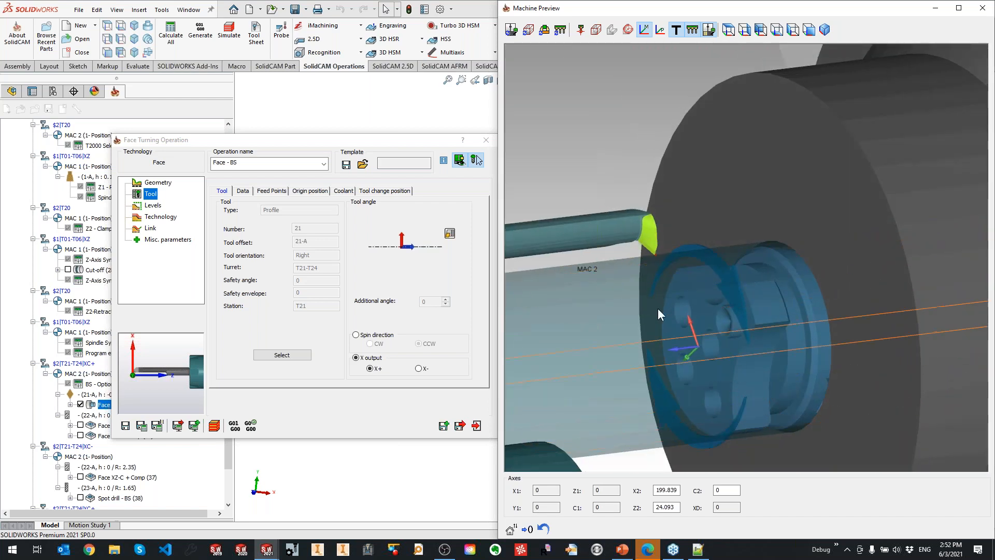
Review the feed and spin data of the Face - BS operation, then save and calculate it
click(242, 193)
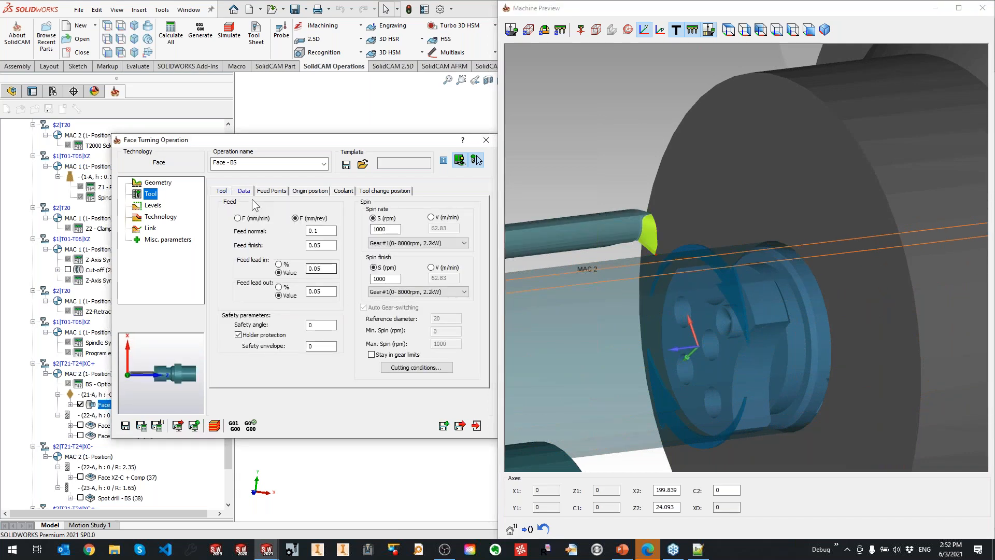
click(223, 193)
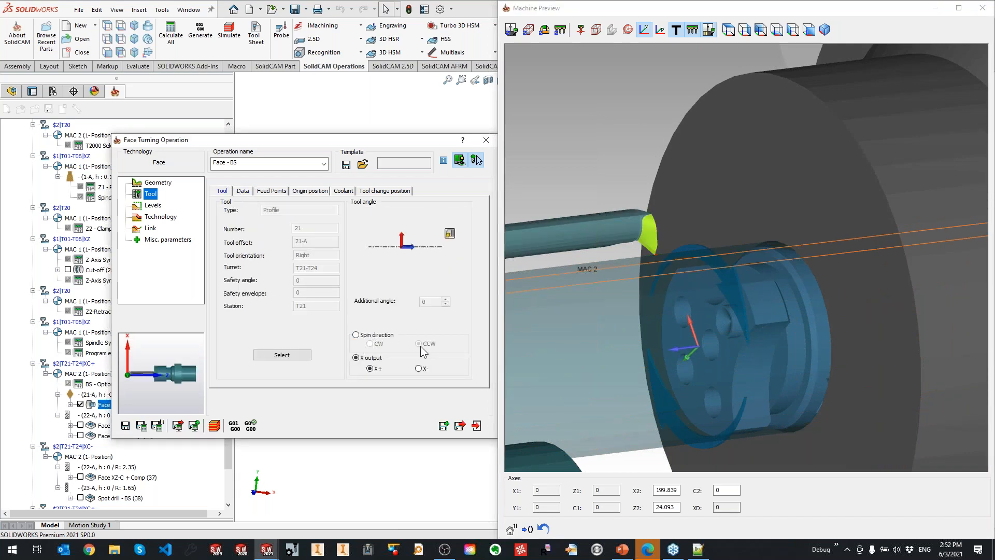
click(142, 428)
click(528, 250)
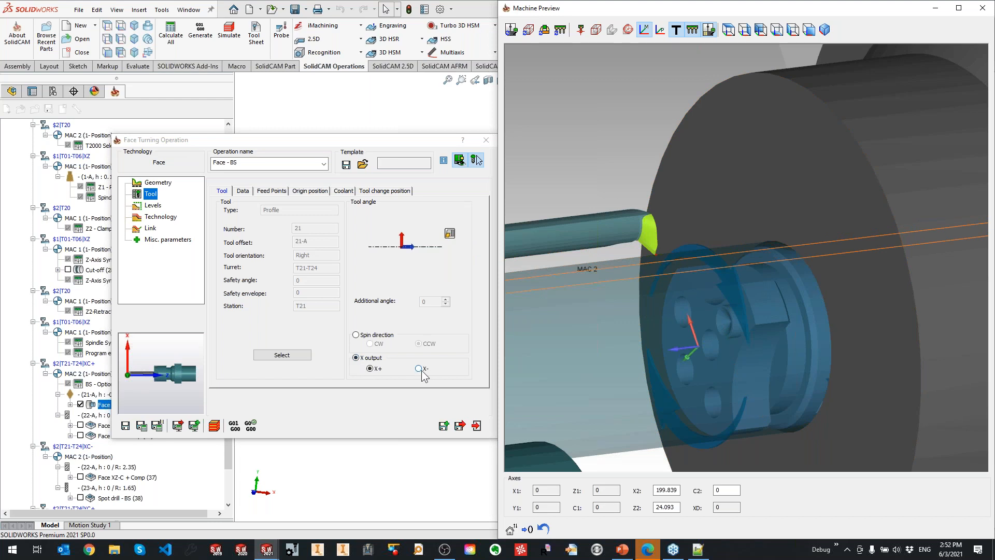
Open the mounting settings of holder 54121 at T21 and examine its insert up close in the machine preview
click(282, 355)
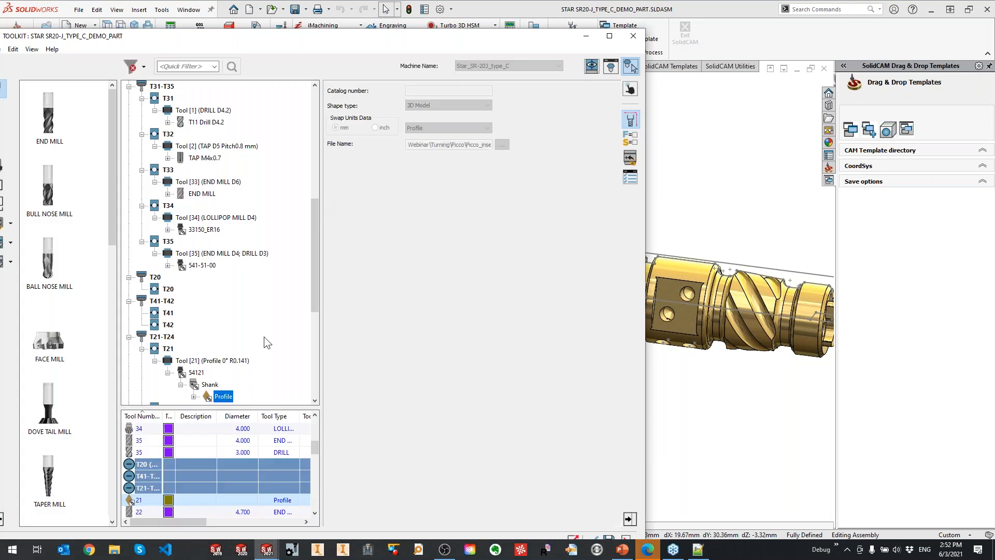
click(196, 301)
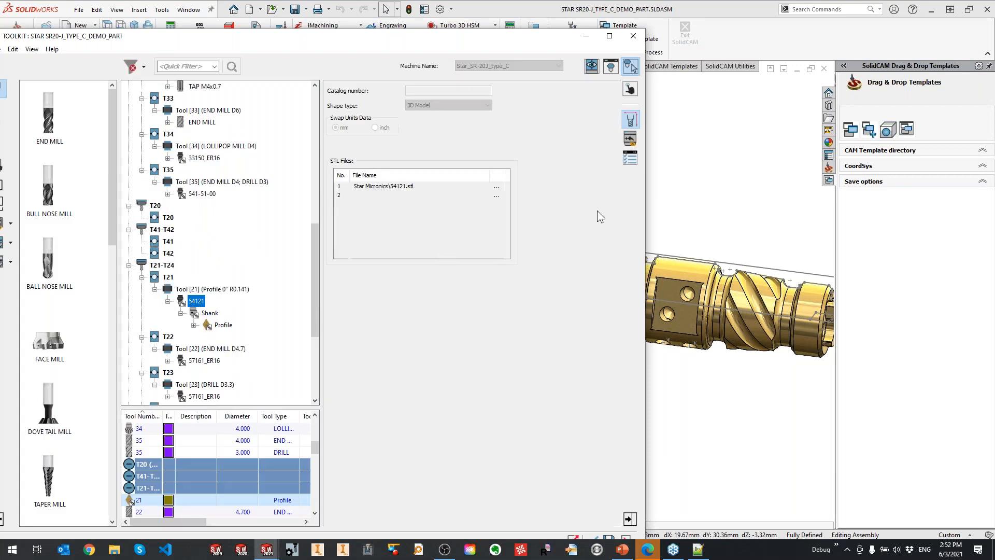
click(632, 142)
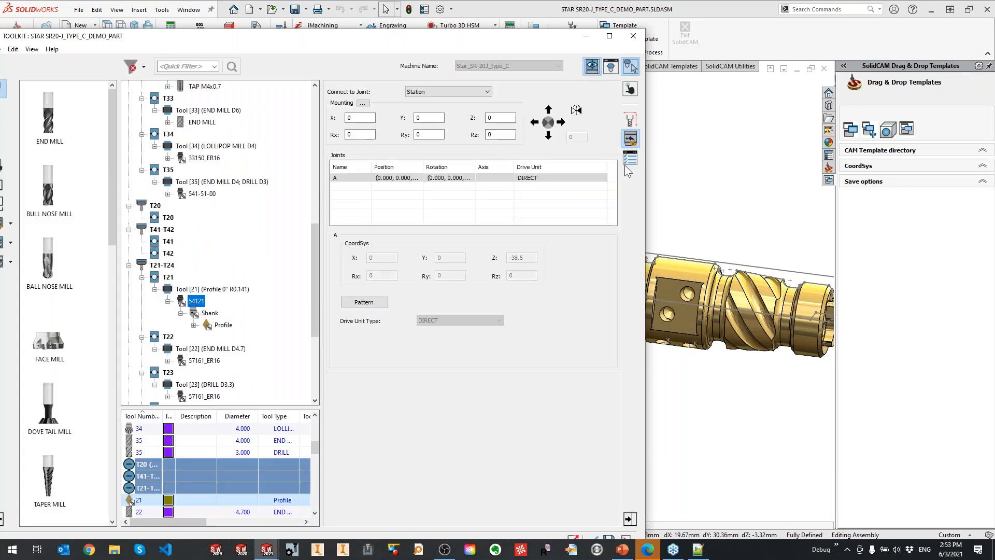
click(592, 67)
scroll(808, 275, up, 10)
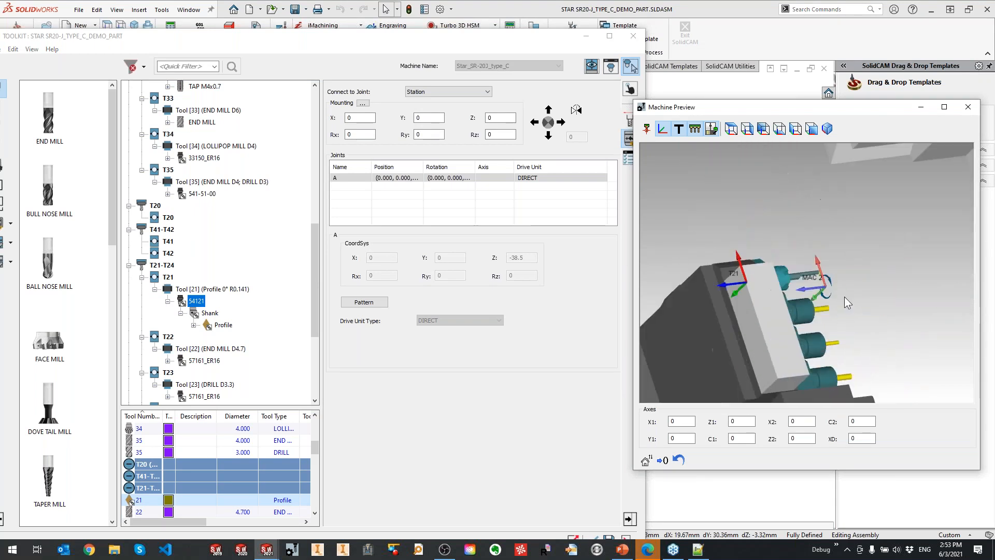
scroll(807, 275, up, 3)
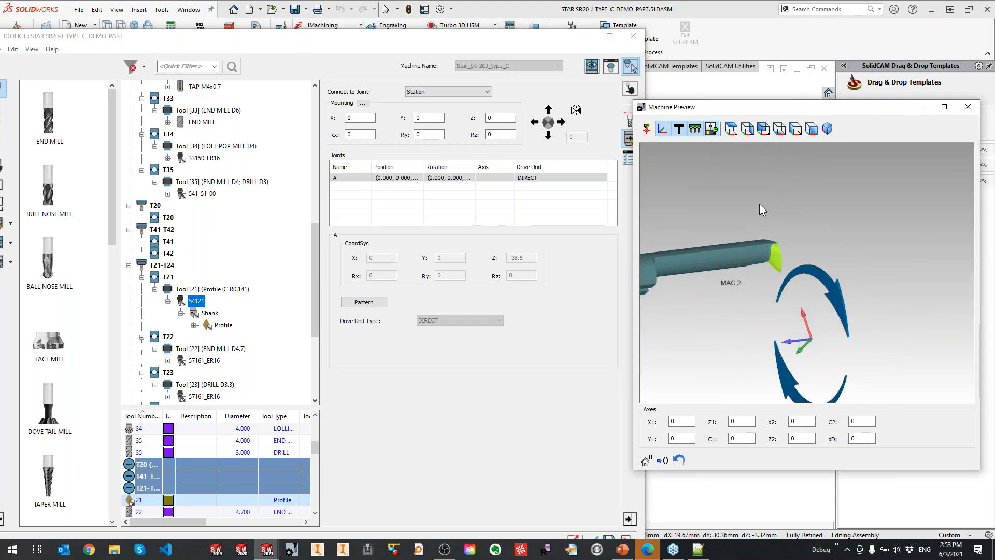
Rotate holder 54121 by setting its mounting Rz to 180, and confirm the tool selection back into the operation
click(438, 136)
click(501, 134)
text(130)
key(Return)
text(150)
key(Return)
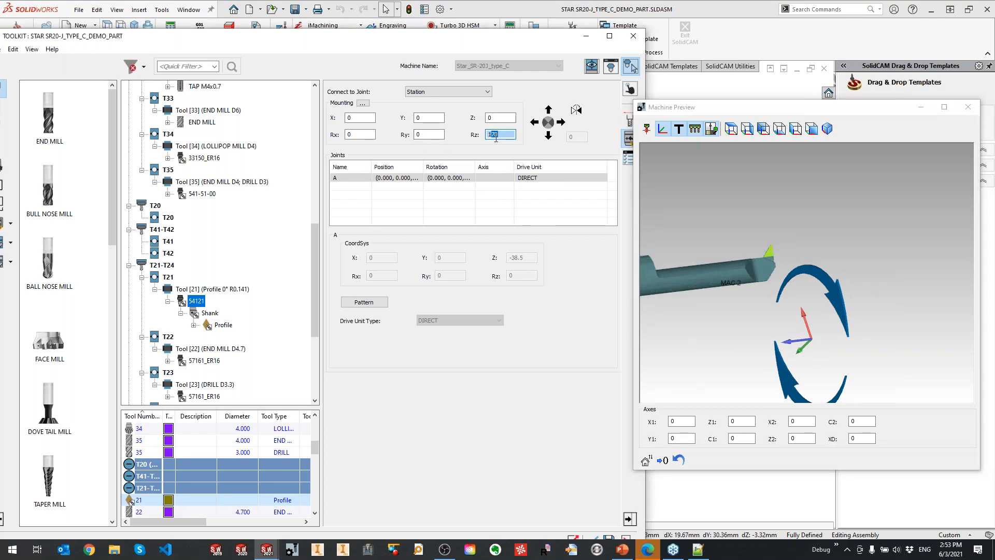
click(499, 118)
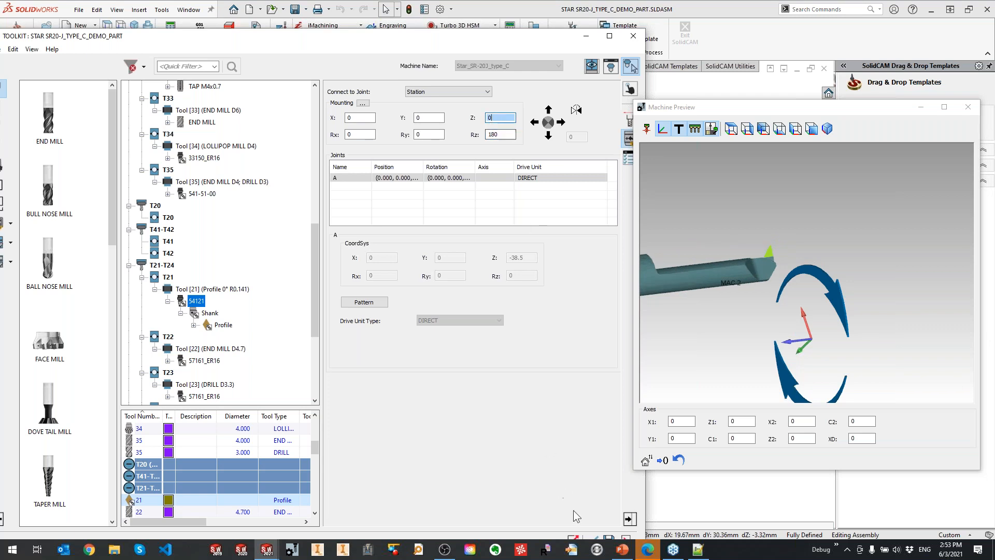
drag(551, 15, 551, 12)
click(624, 524)
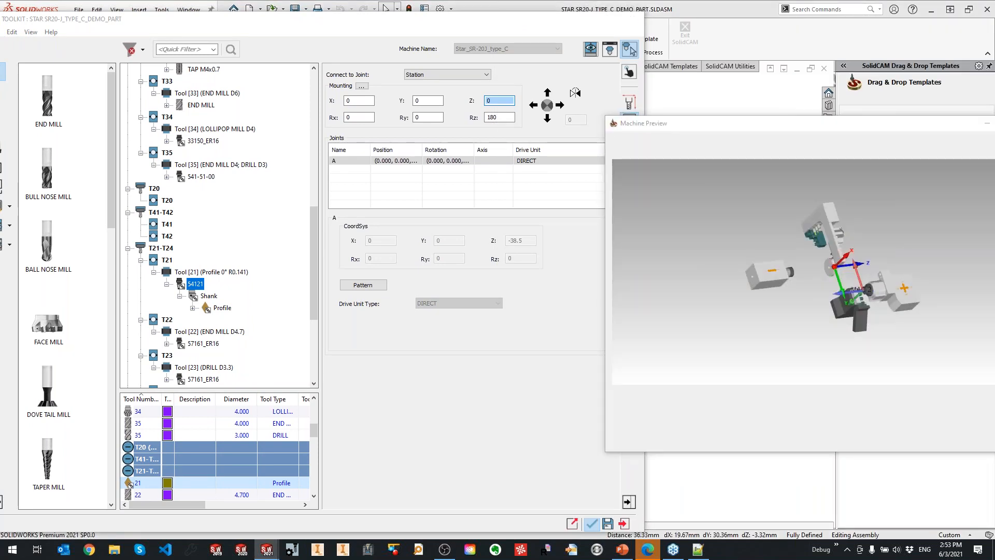
Set the Face - BS operation's X output to X-, save and calculate it, and check the tool's position in the machine preview
scroll(868, 295, up, 10)
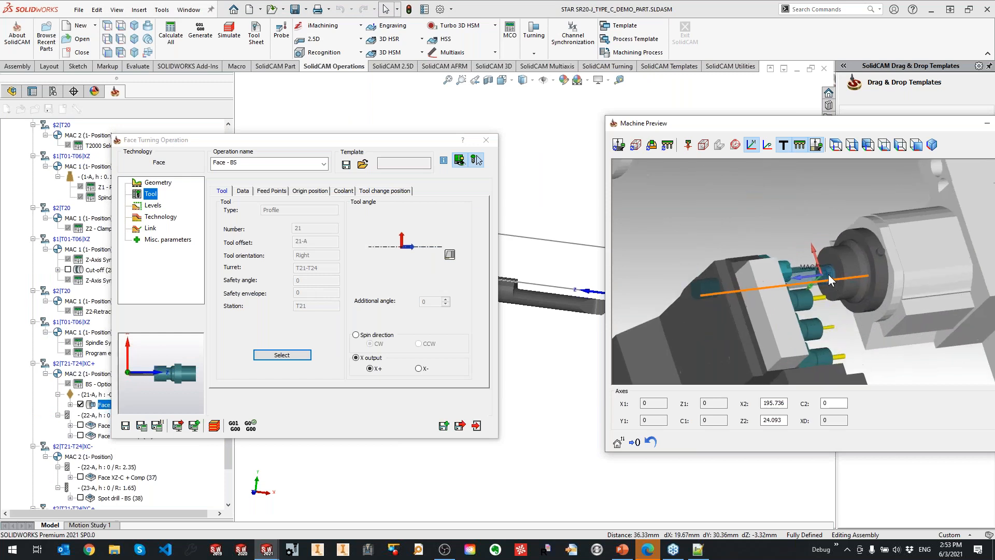
scroll(779, 279, up, 3)
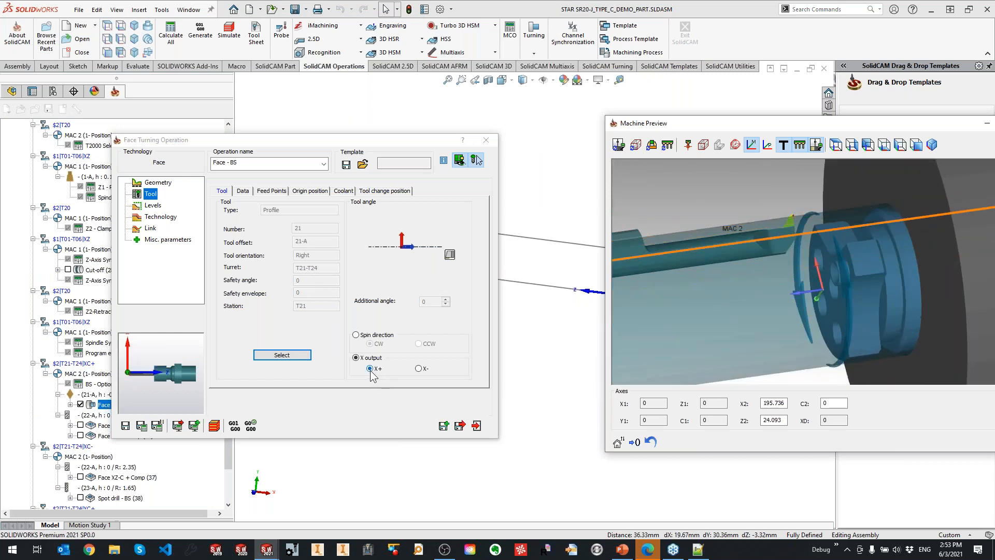
click(419, 370)
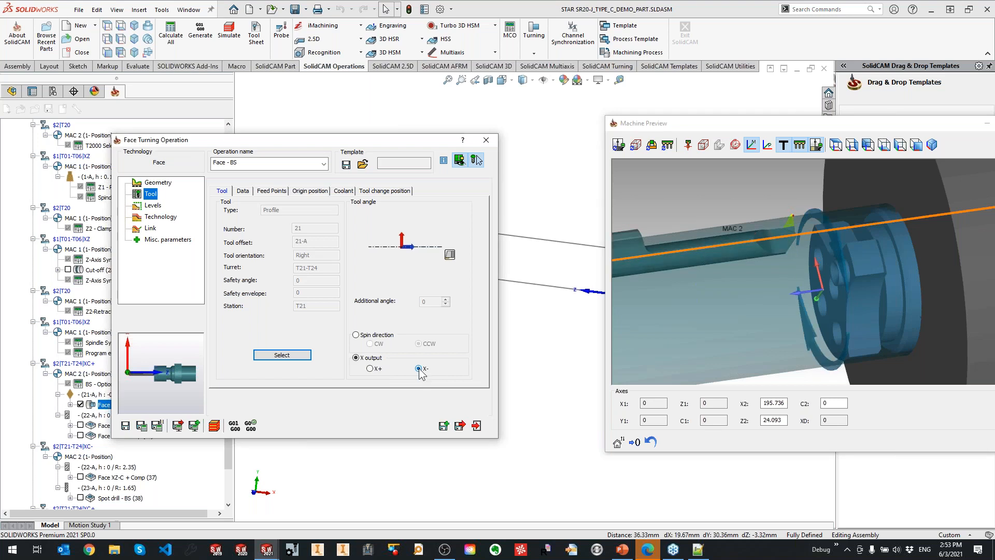
click(142, 425)
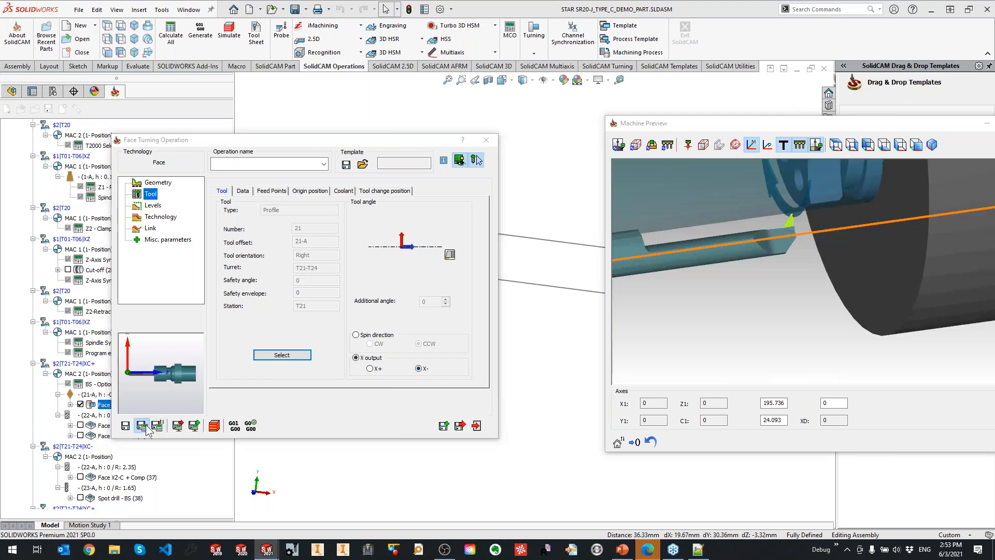
click(782, 239)
middle_drag(782, 238, 776, 308)
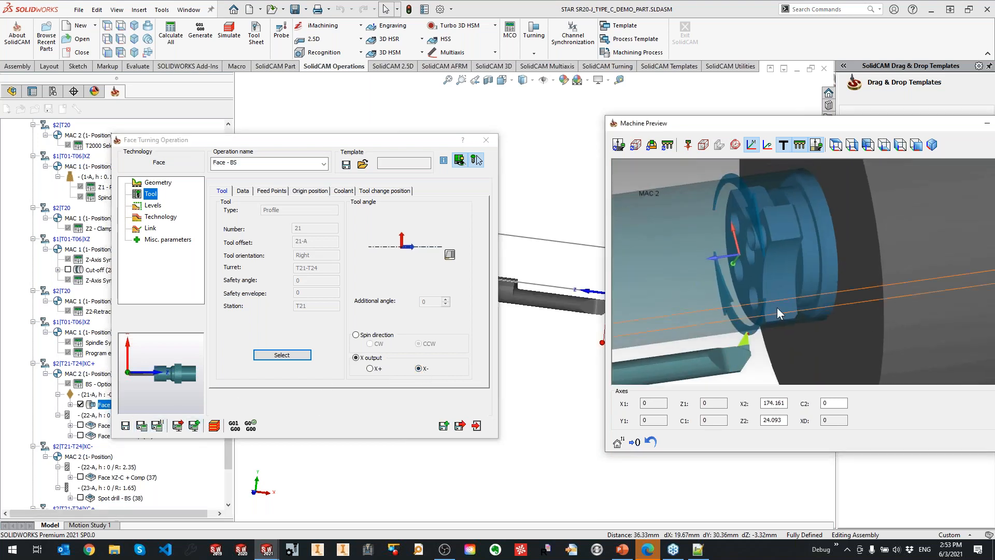
scroll(775, 344, up, 2)
middle_drag(775, 345, 733, 319)
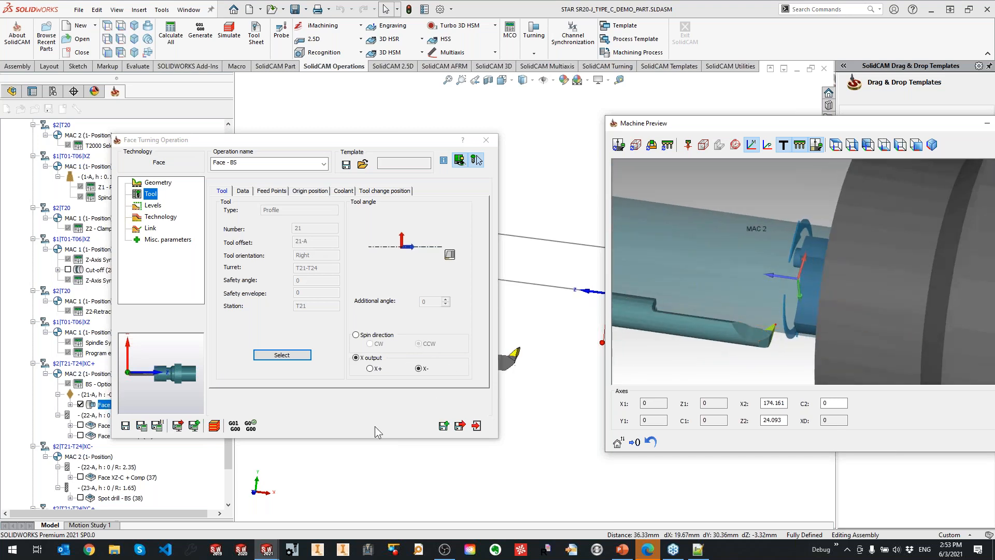
Simulate the Face - BS toolpath step by step on the CAD model and check the insert's approach to the part face
click(341, 396)
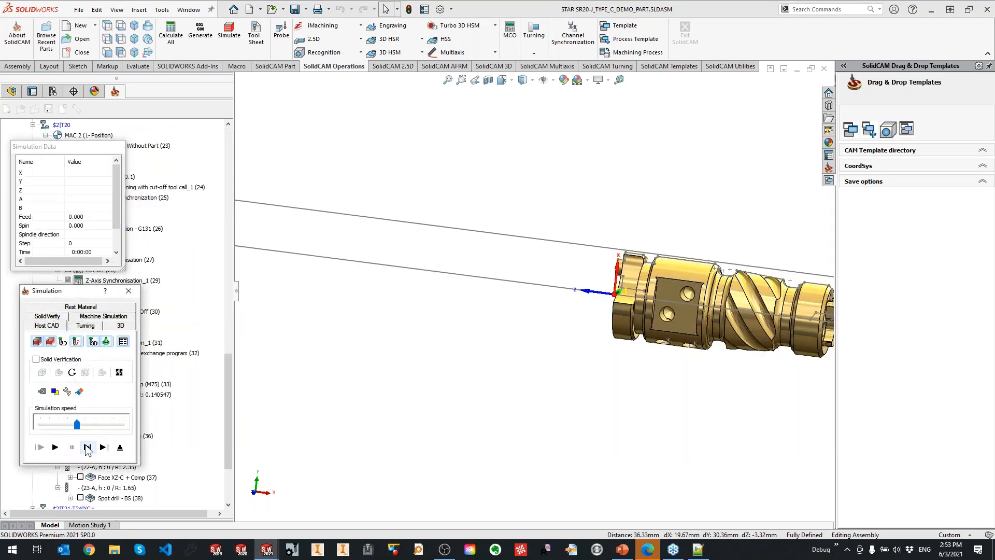
click(87, 446)
click(87, 447)
click(87, 446)
scroll(617, 321, down, 5)
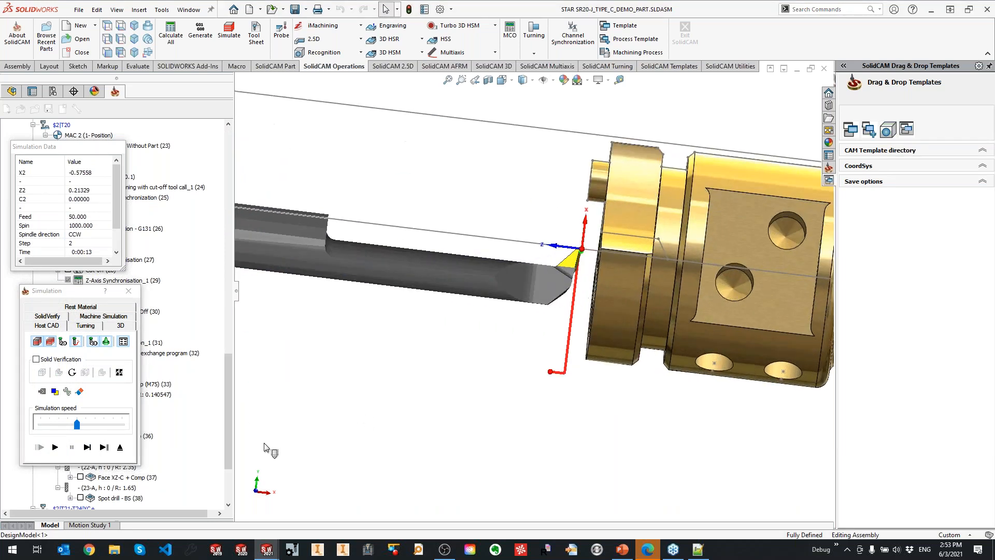
click(87, 447)
click(88, 447)
click(87, 447)
click(87, 446)
click(87, 447)
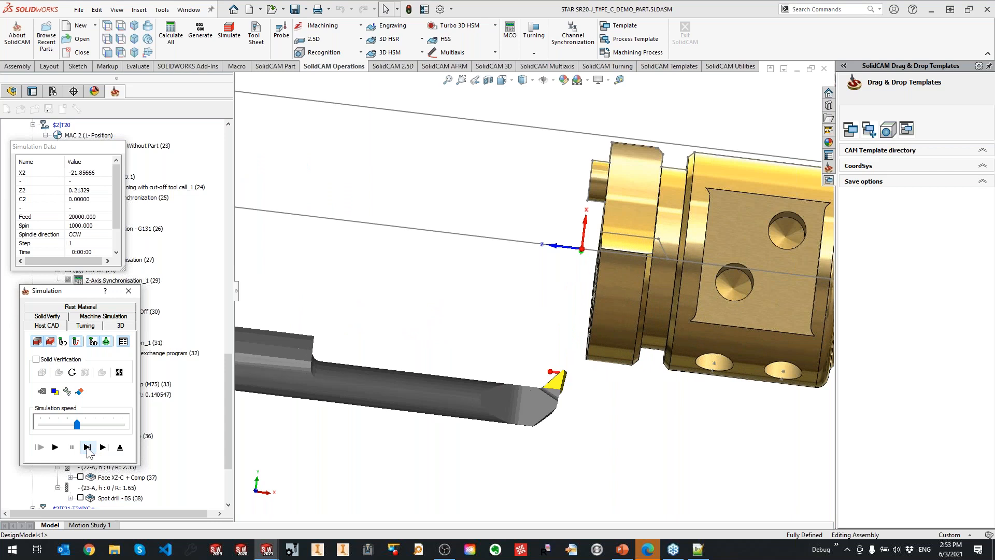